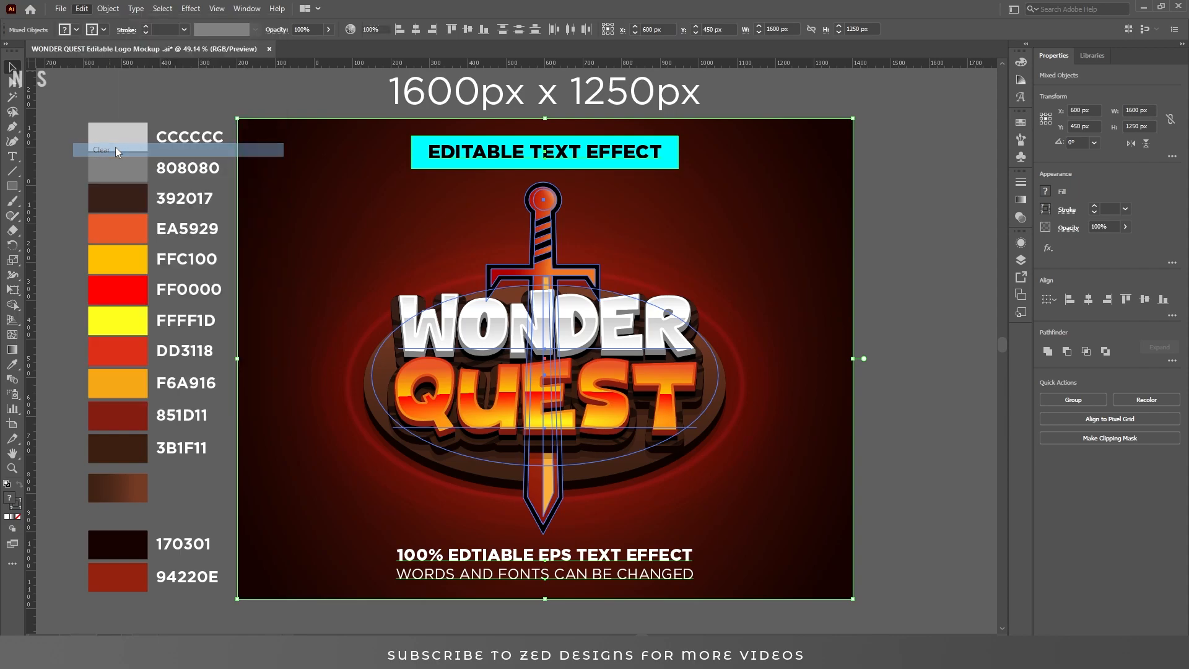
Draw a 1600 x 1250 px rectangle on the BG layer and centre it on the artboard in both directions.
key(m)
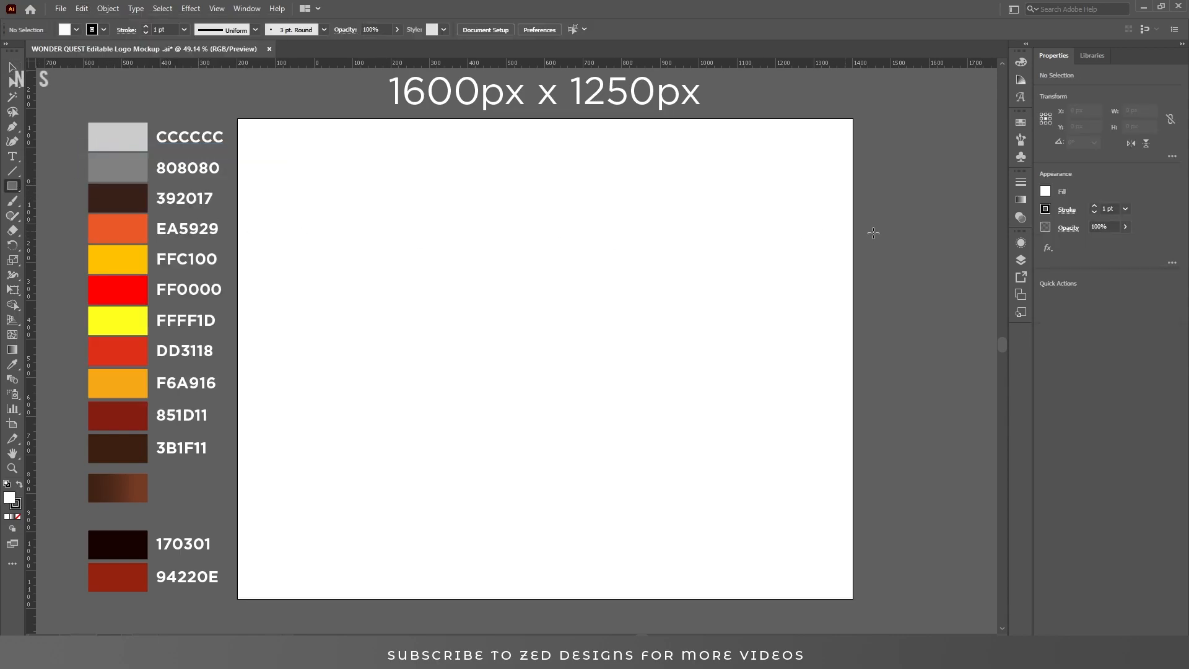
click(1019, 259)
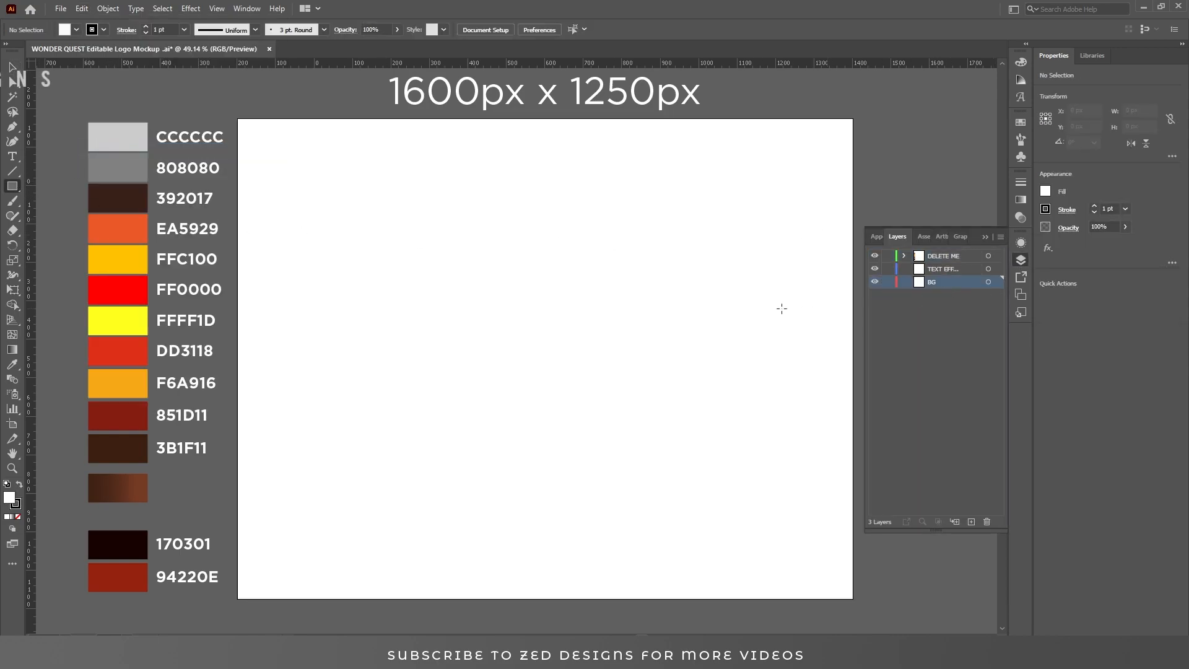
click(552, 310)
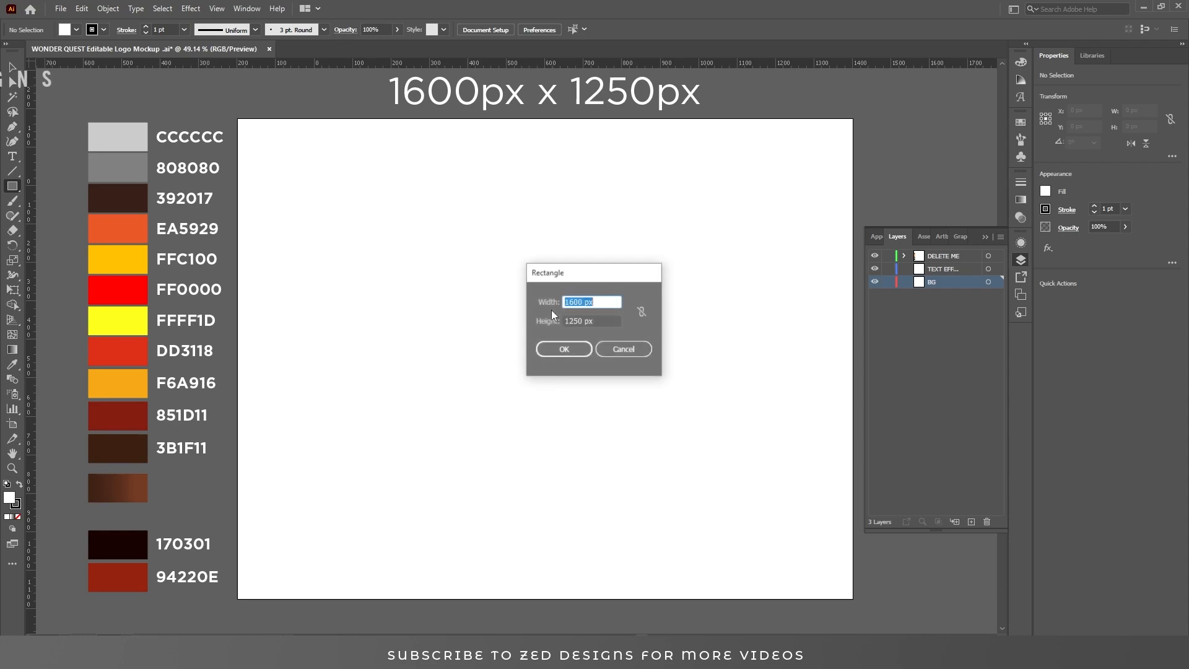
click(563, 350)
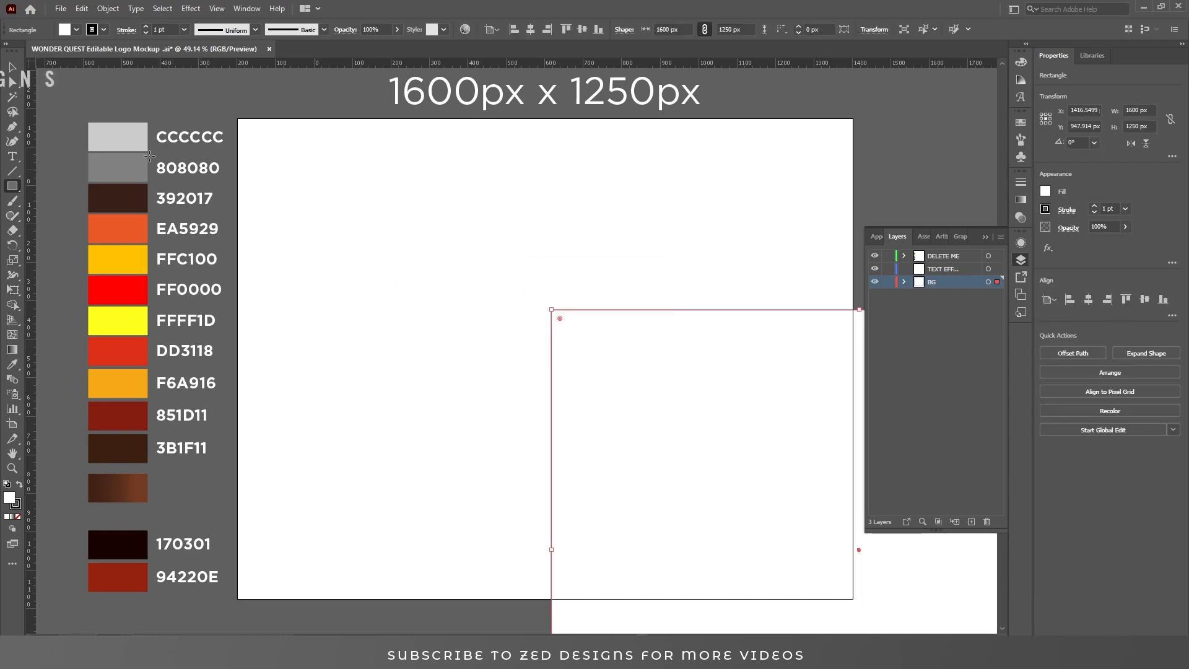
click(12, 66)
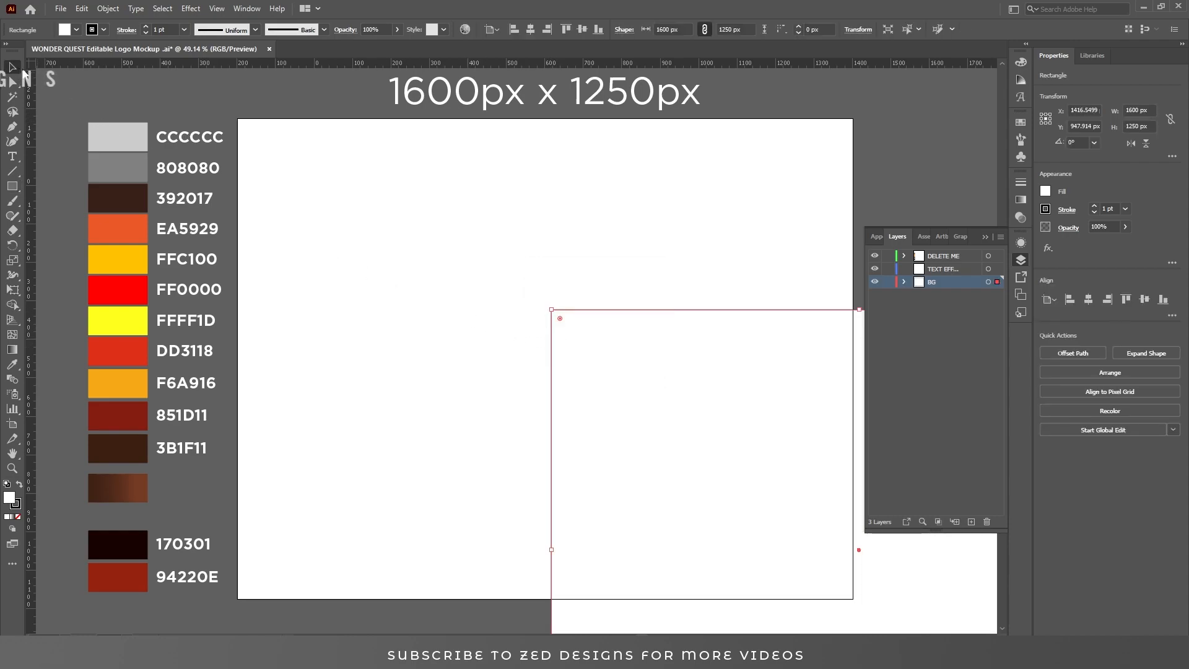
click(530, 29)
click(581, 29)
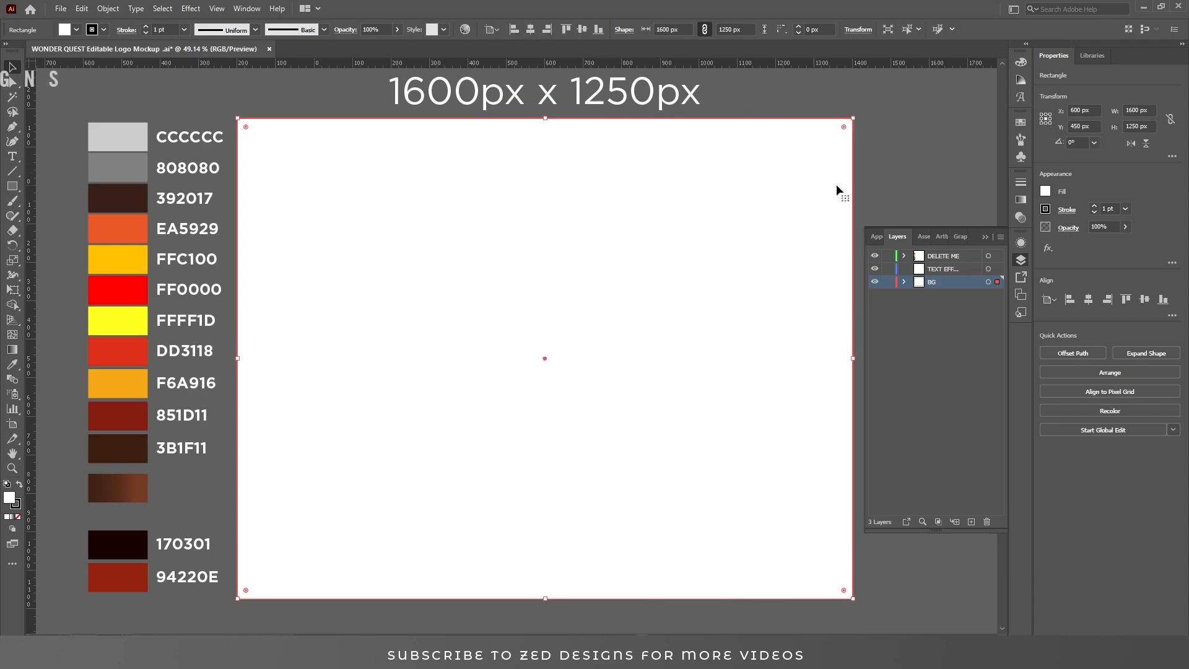
Fill the background rectangle with a radial gradient running from 94220E at the centre to 170301 at the edge, sampling both swatches.
click(1016, 204)
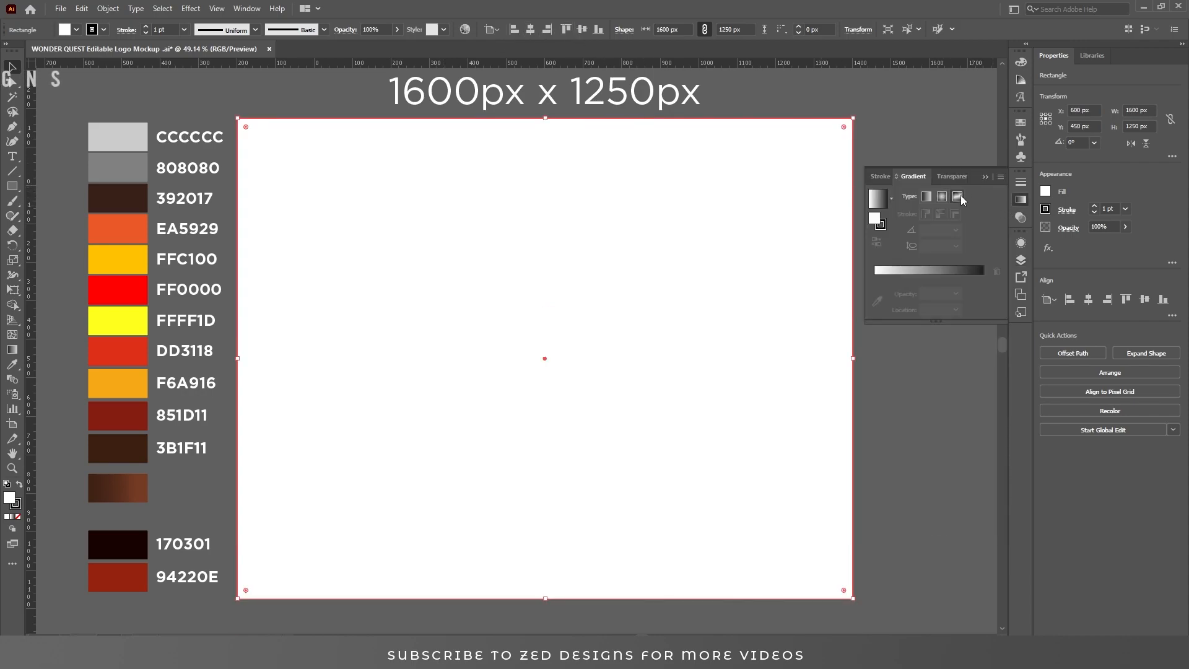
click(942, 197)
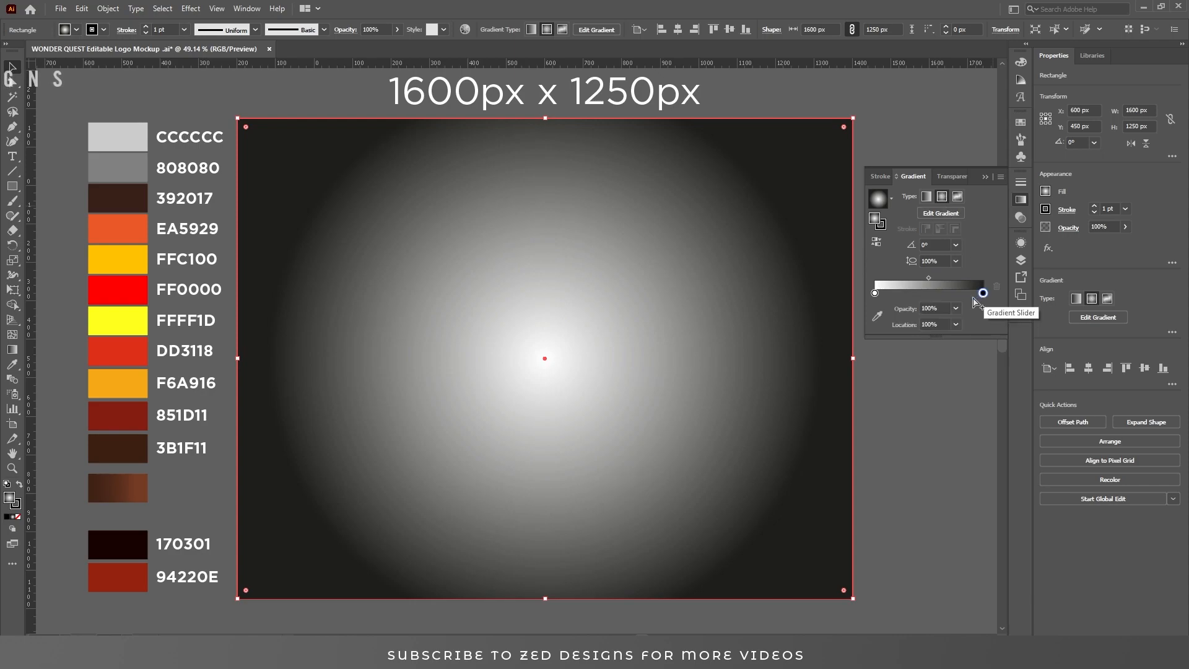
click(877, 316)
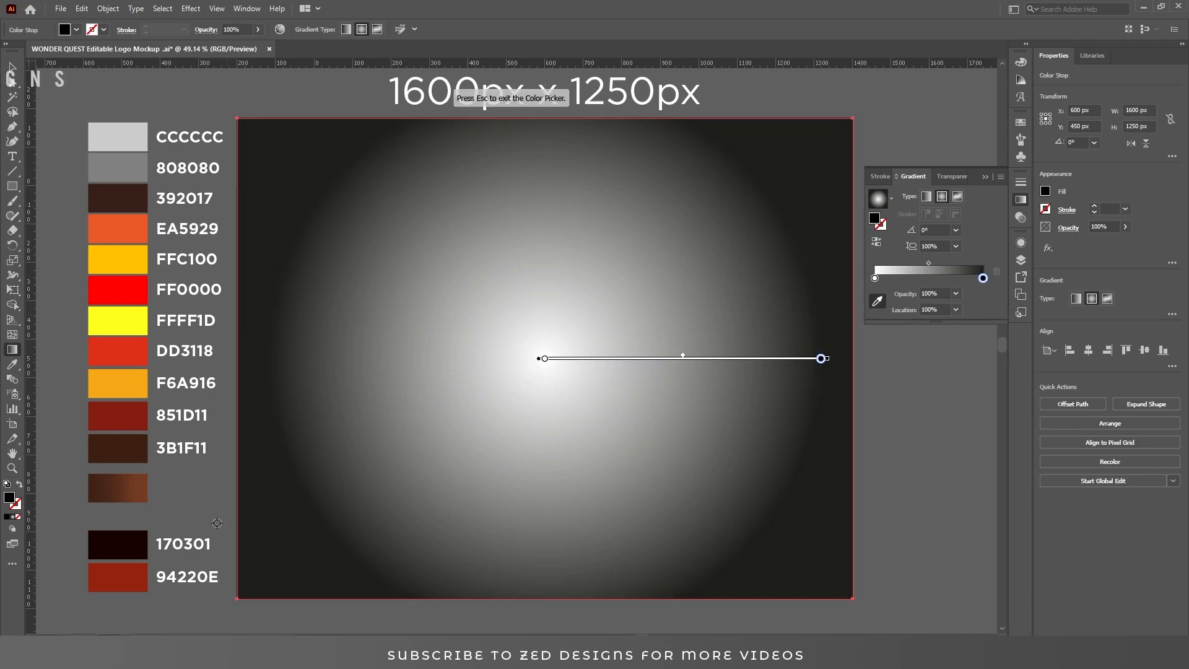
click(138, 539)
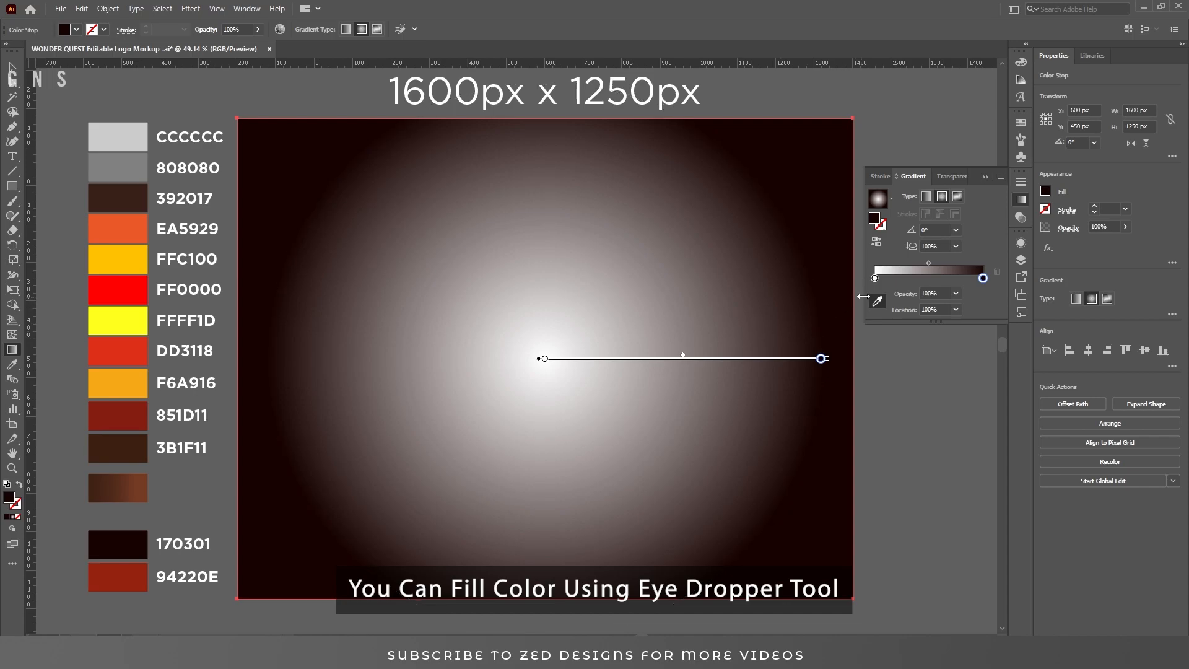
click(874, 278)
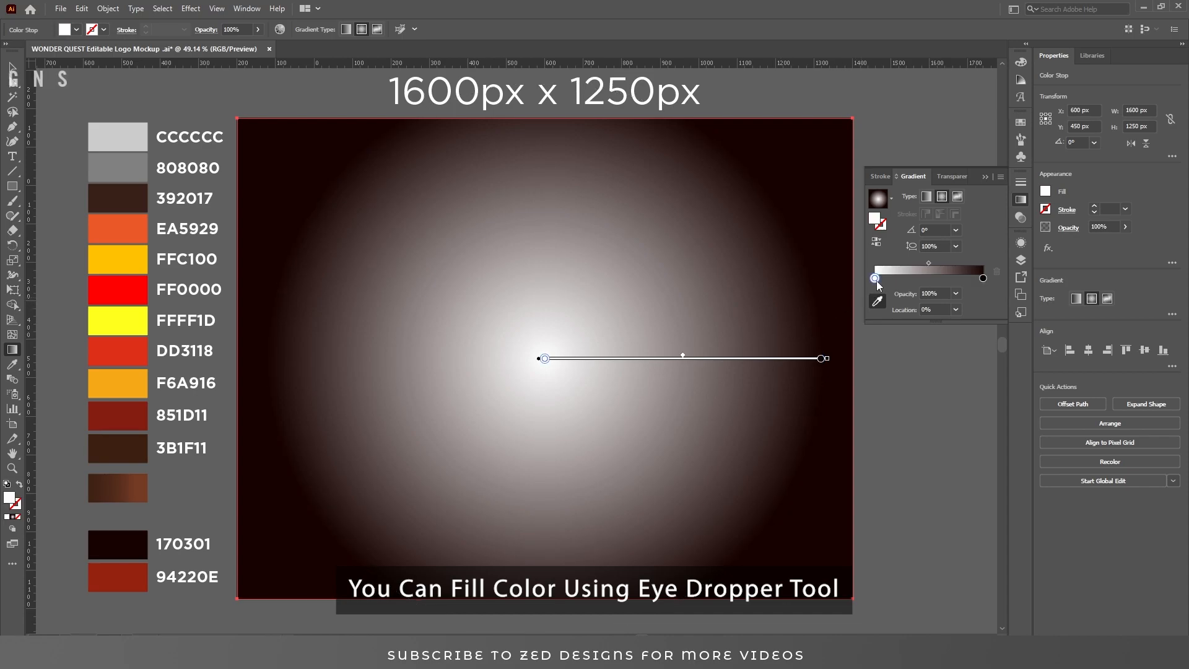
click(118, 577)
key(v)
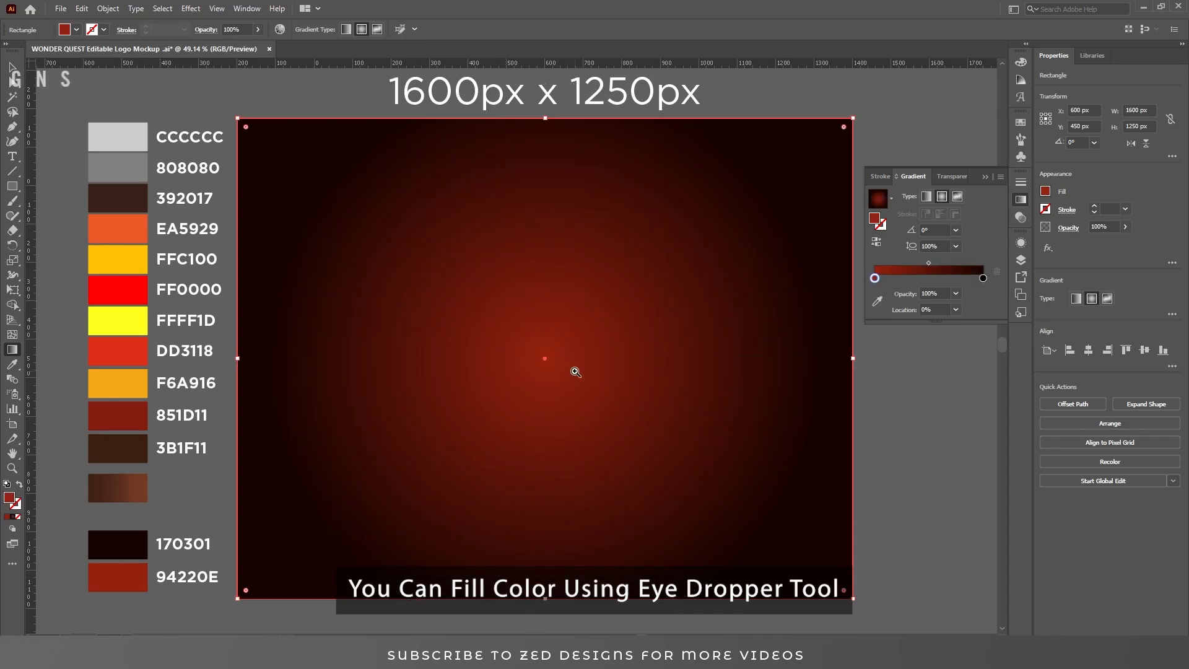
Extend the background's radial gradient well beyond the artboard's edge and shift its midpoint slightly towards the centre.
key(ctrl+minus)
key(g)
drag(563, 366, 574, 394)
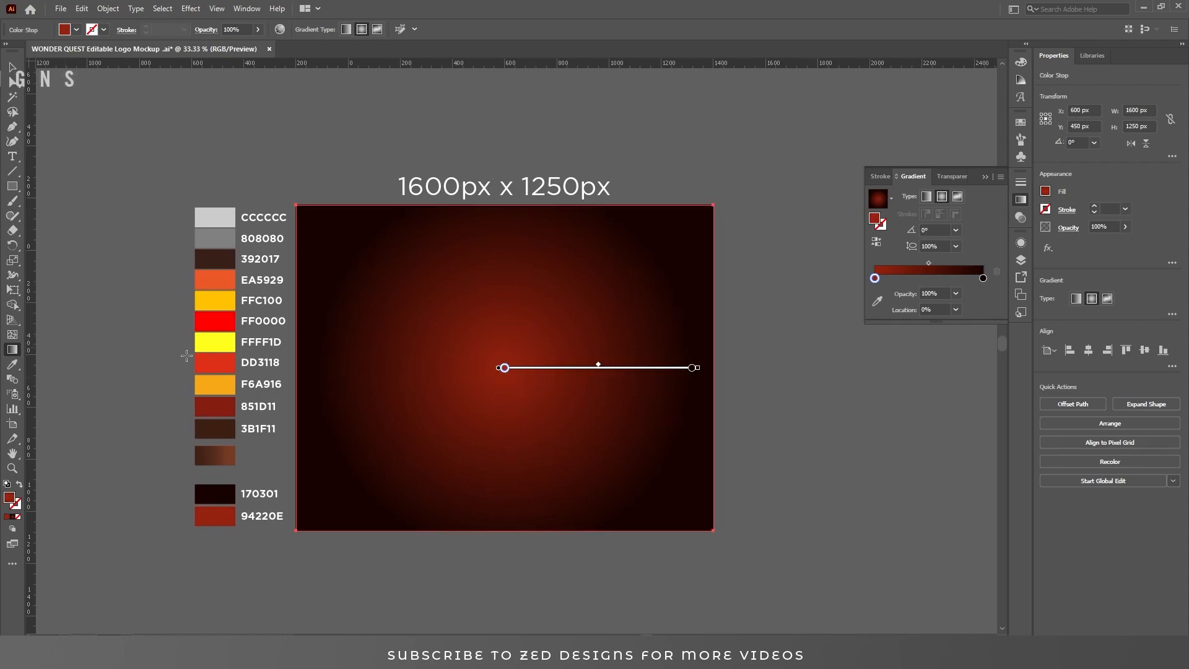
drag(693, 368, 782, 370)
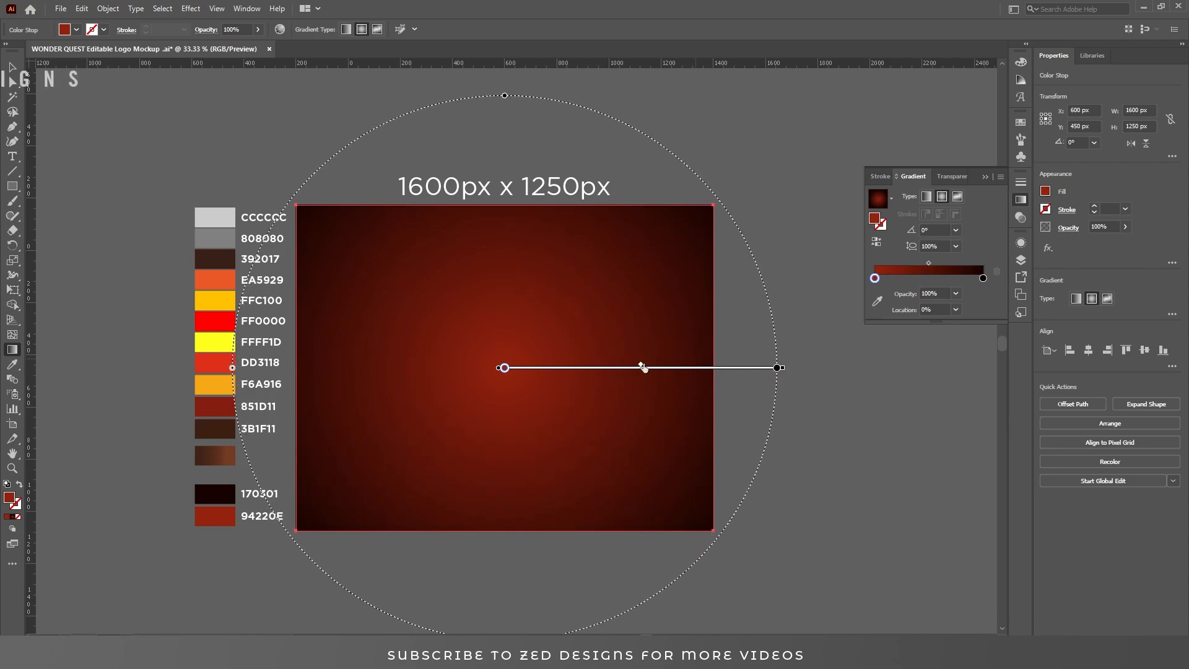
drag(644, 369, 631, 369)
drag(780, 367, 797, 372)
Lock the BG and DELETE ME layers and make the text effect layer active.
key(ctrl+space)
drag(494, 366, 550, 390)
click(1020, 260)
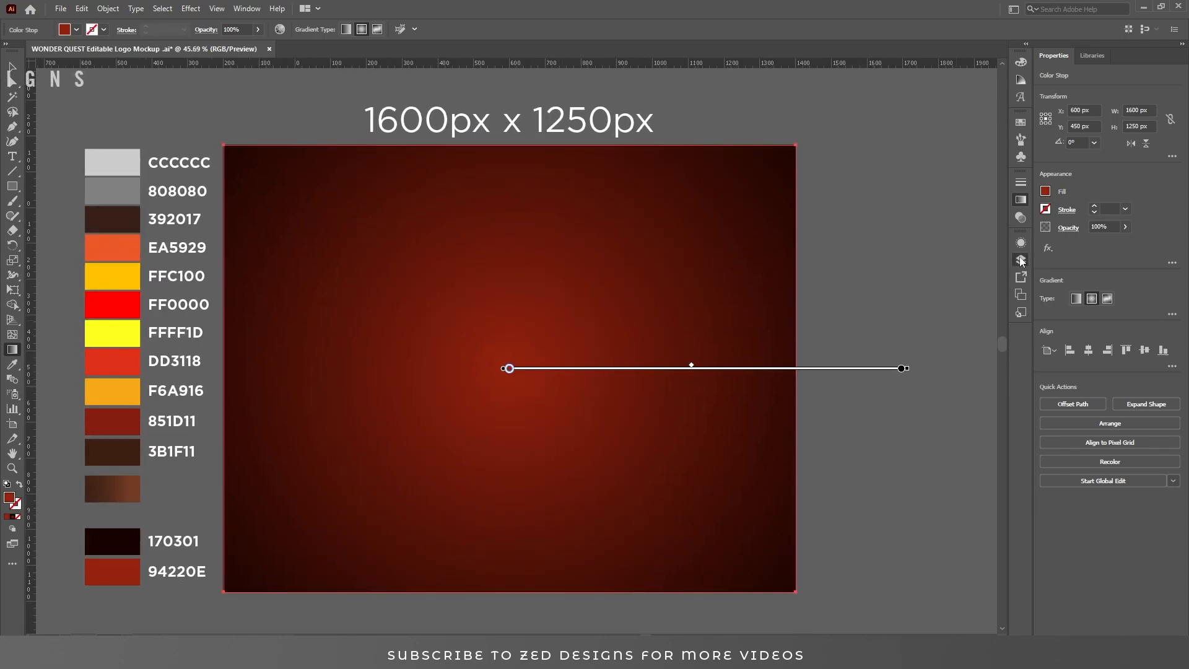
click(1021, 260)
click(888, 282)
click(888, 256)
click(948, 269)
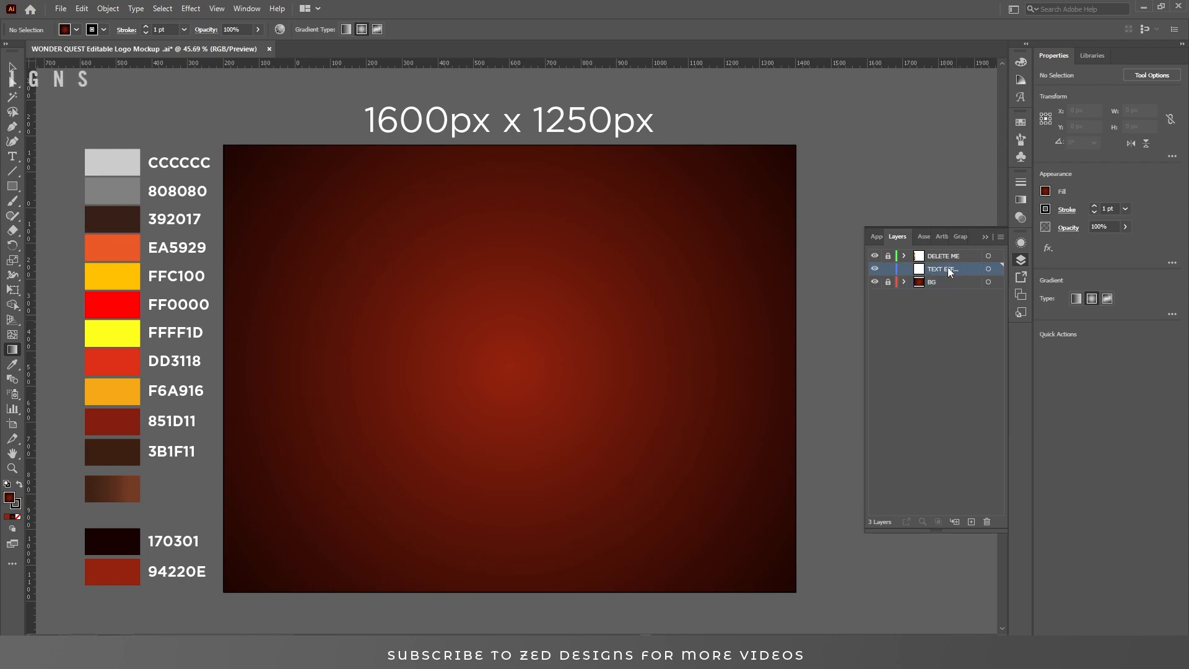
click(990, 239)
Add the text WONDER as point type near the artboard's centre and set its size to 200 pt.
click(13, 159)
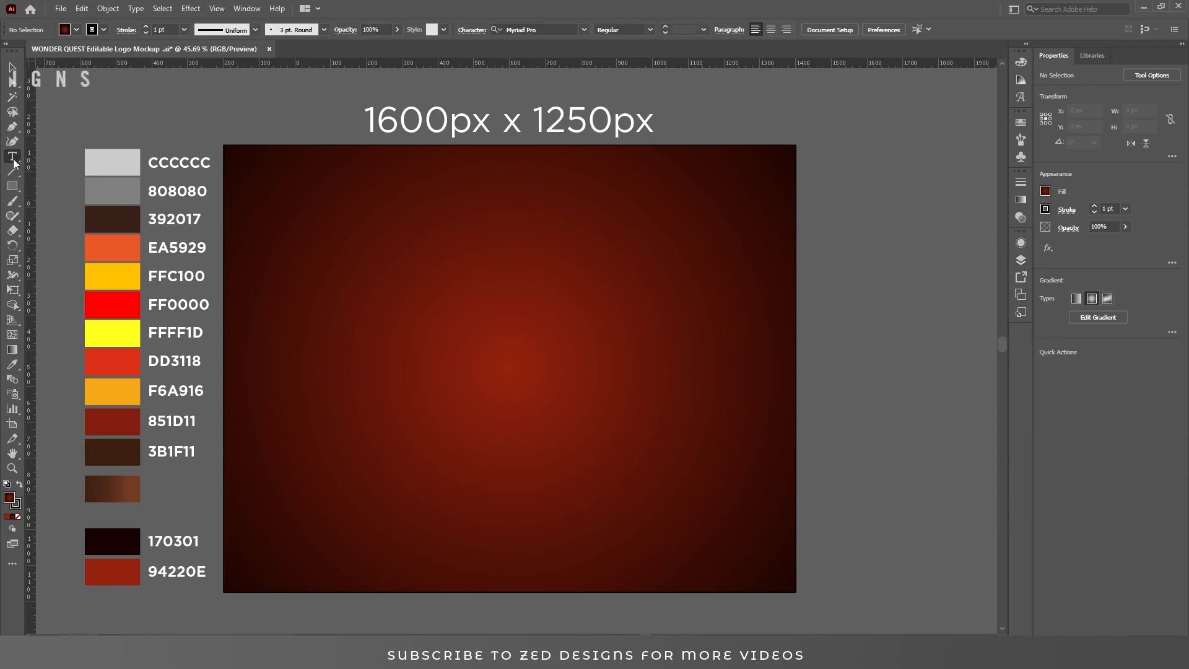
click(454, 358)
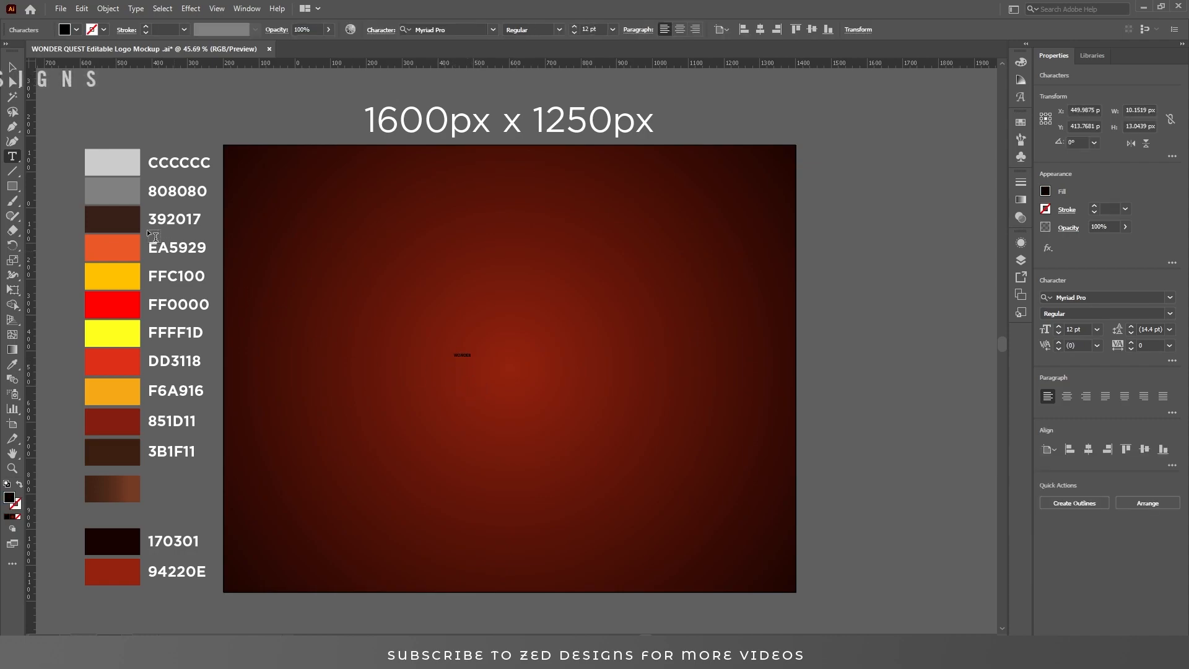
key(Escape)
double_click(584, 30)
text(200)
key(Return)
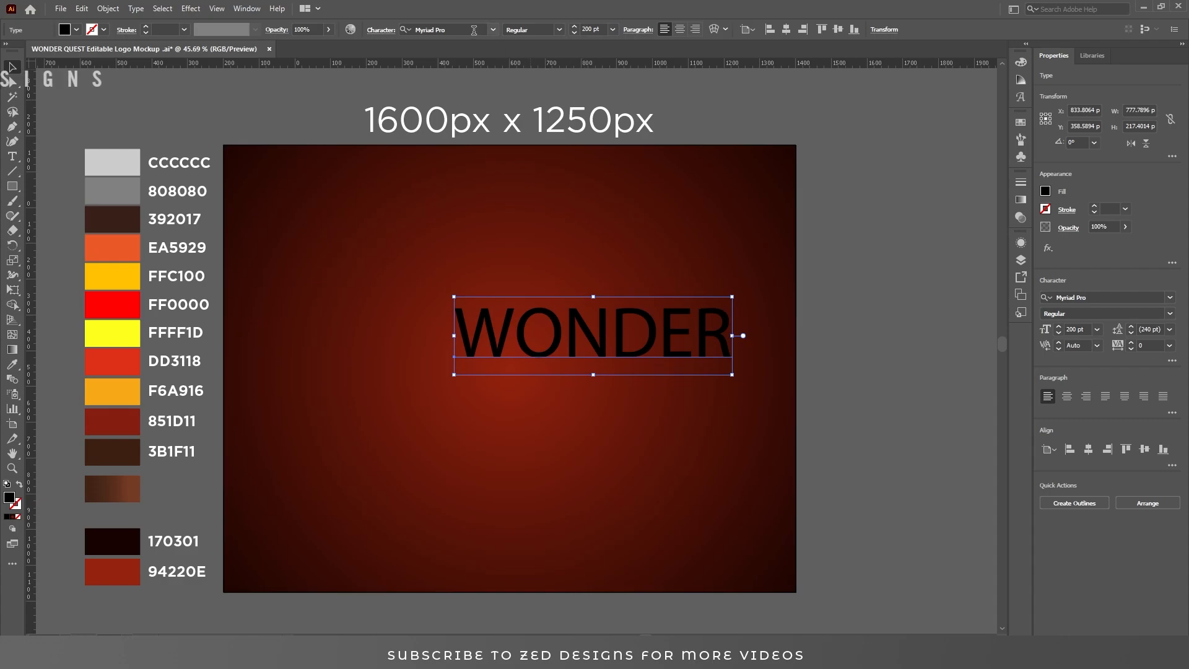
Set the WONDER text's font to Dragon Fruit Days and centre its paragraph and position horizontally on the artboard.
click(477, 30)
text(Dragon f)
click(536, 90)
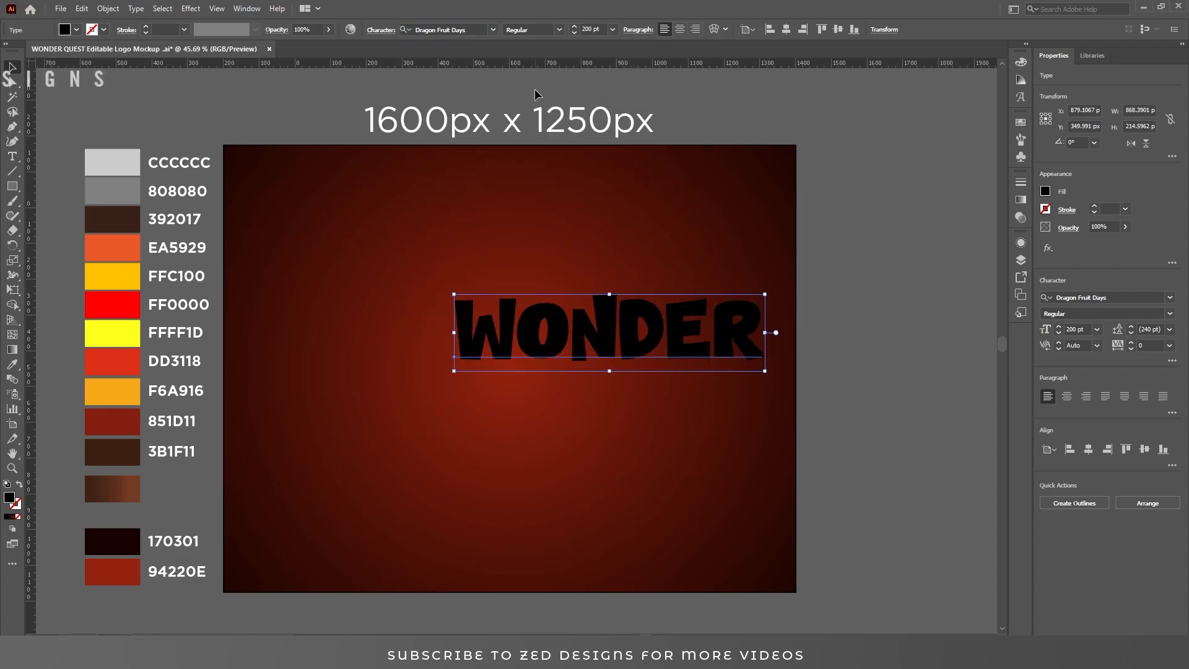
click(680, 30)
click(786, 30)
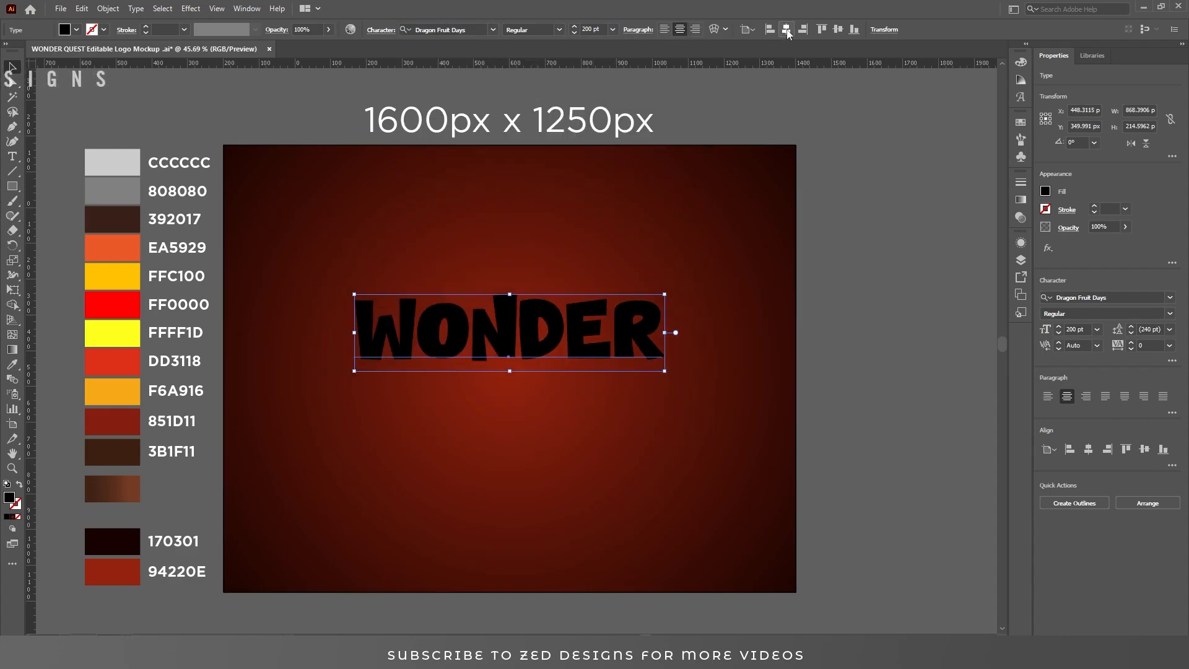
Remove the WONDER text's original fill and add a new fill to the type object's appearance.
drag(424, 442, 470, 426)
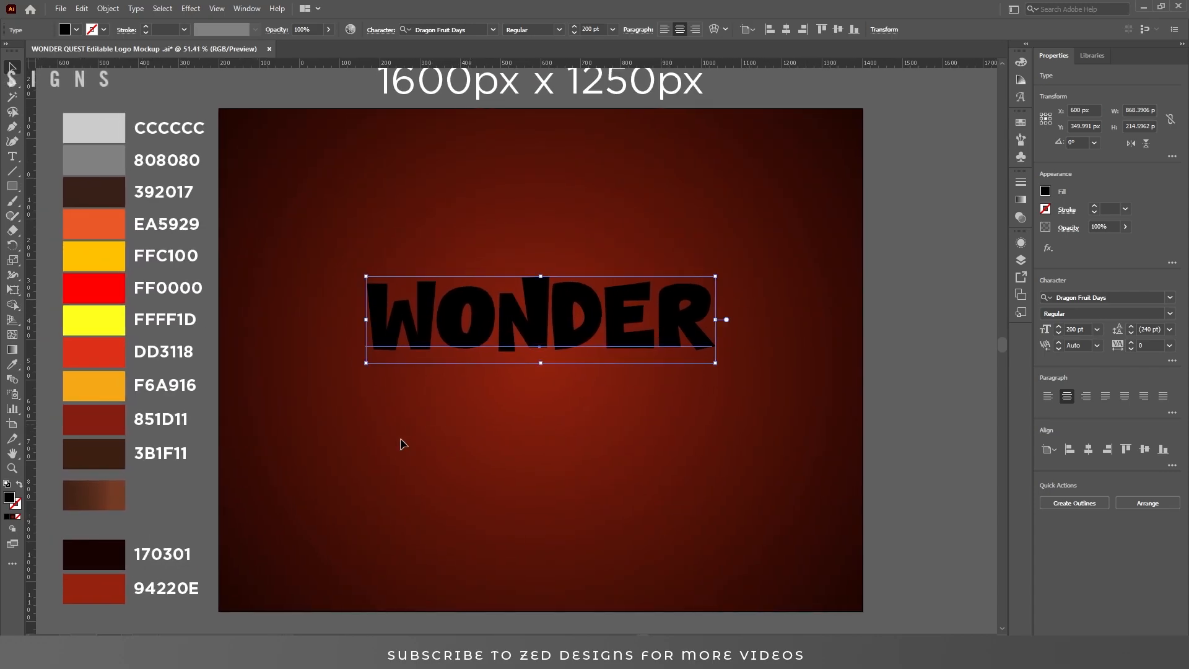
click(18, 516)
key(ctrl+F9)
click(1021, 243)
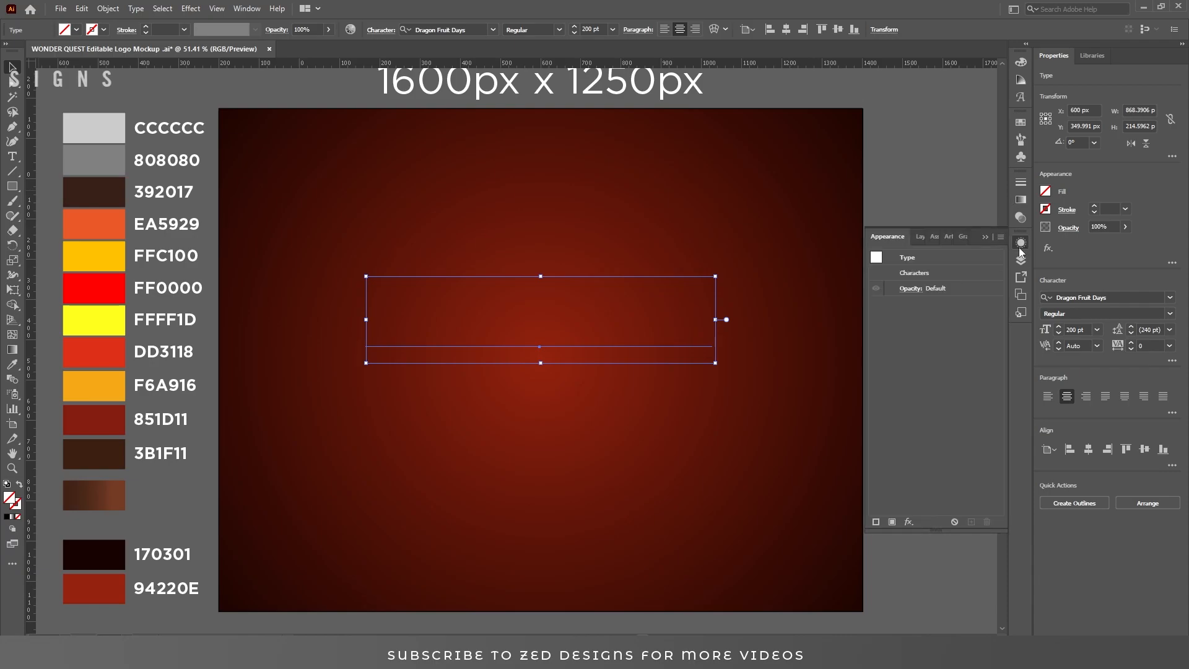
click(893, 523)
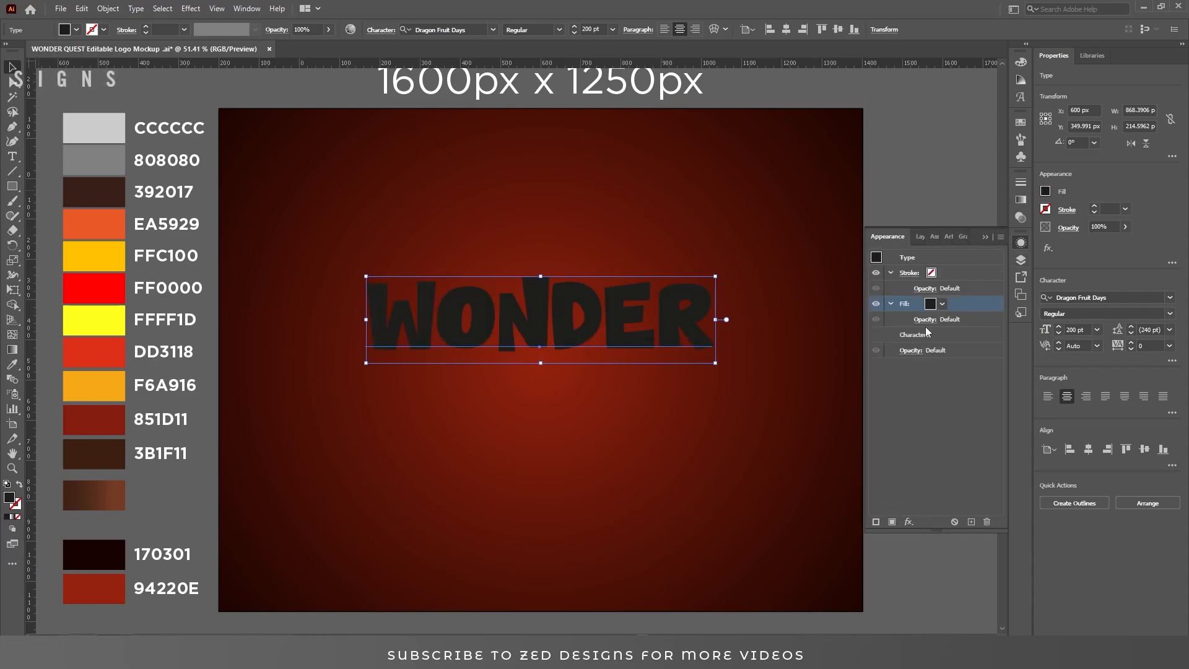
click(891, 304)
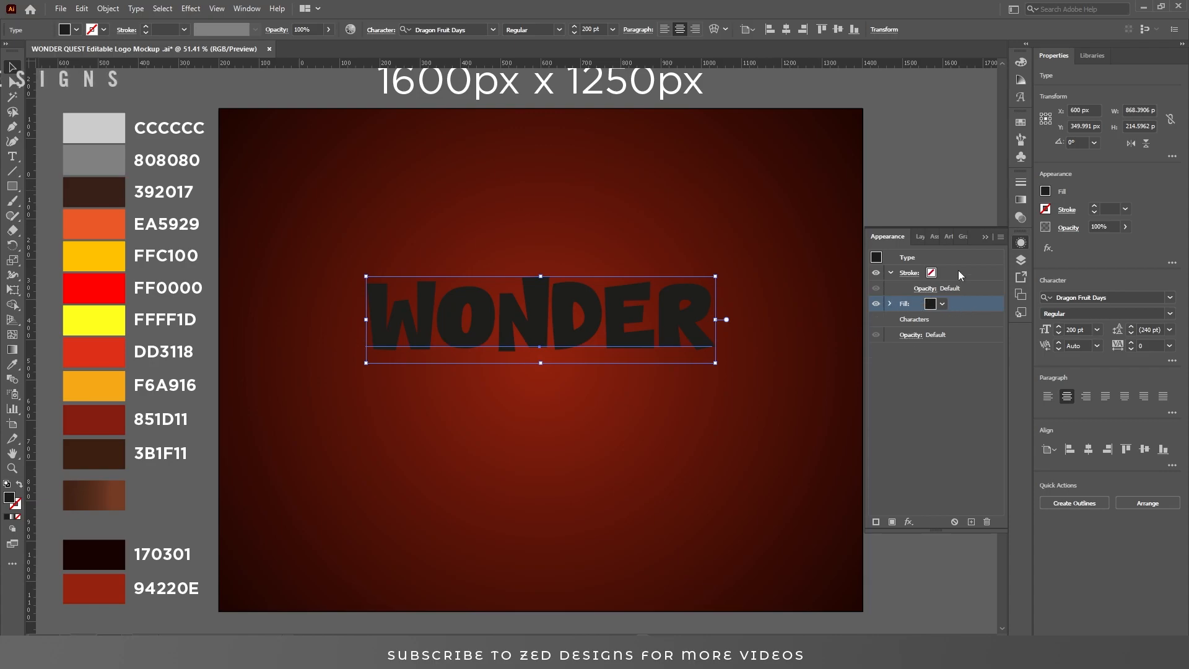
Give the WONDER fill a white-to-CCCCCC linear gradient at a 90° angle, sampling the grey from the swatch.
click(1020, 201)
click(891, 198)
click(880, 221)
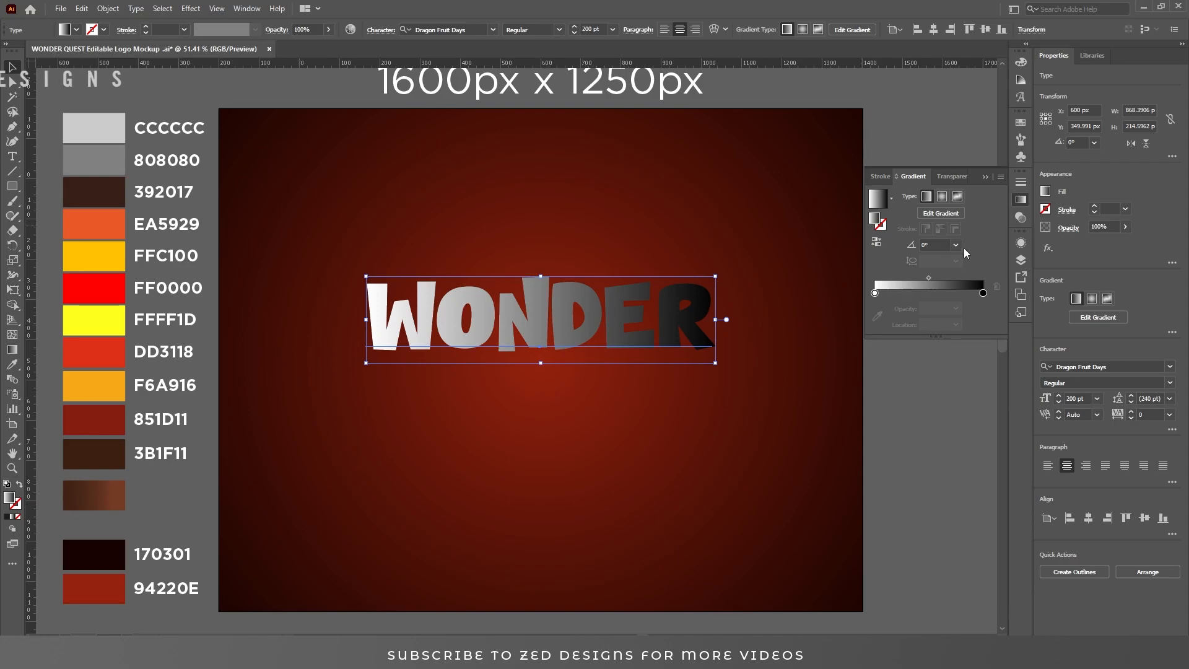
click(956, 245)
click(970, 313)
click(983, 294)
click(877, 316)
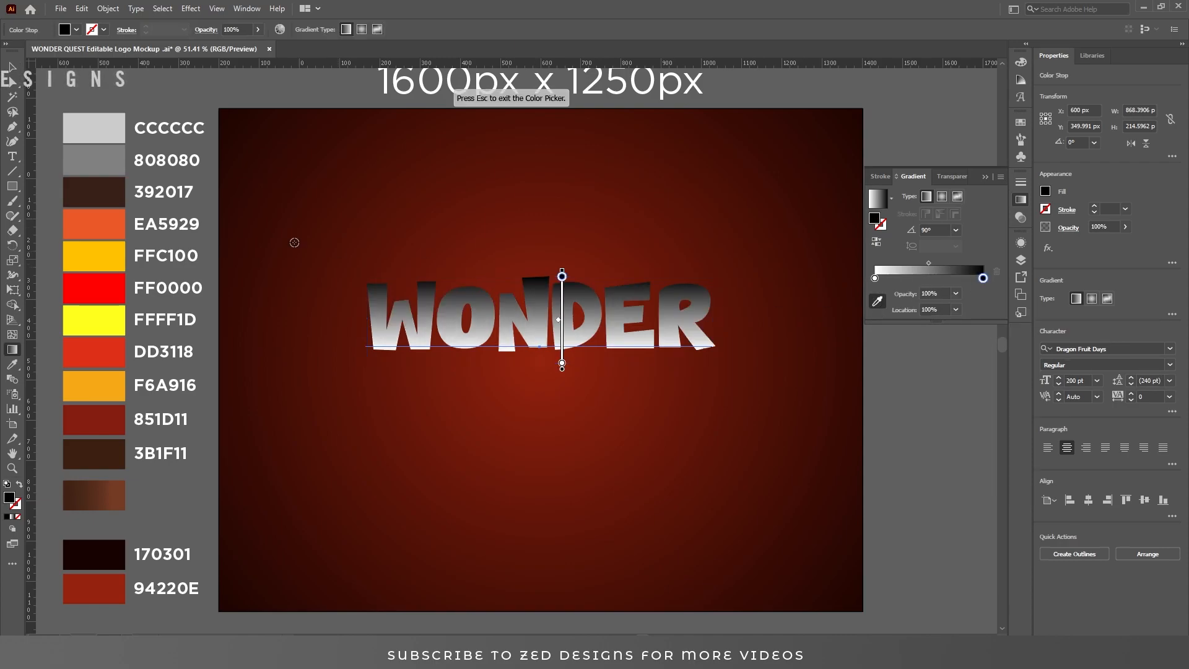
click(68, 136)
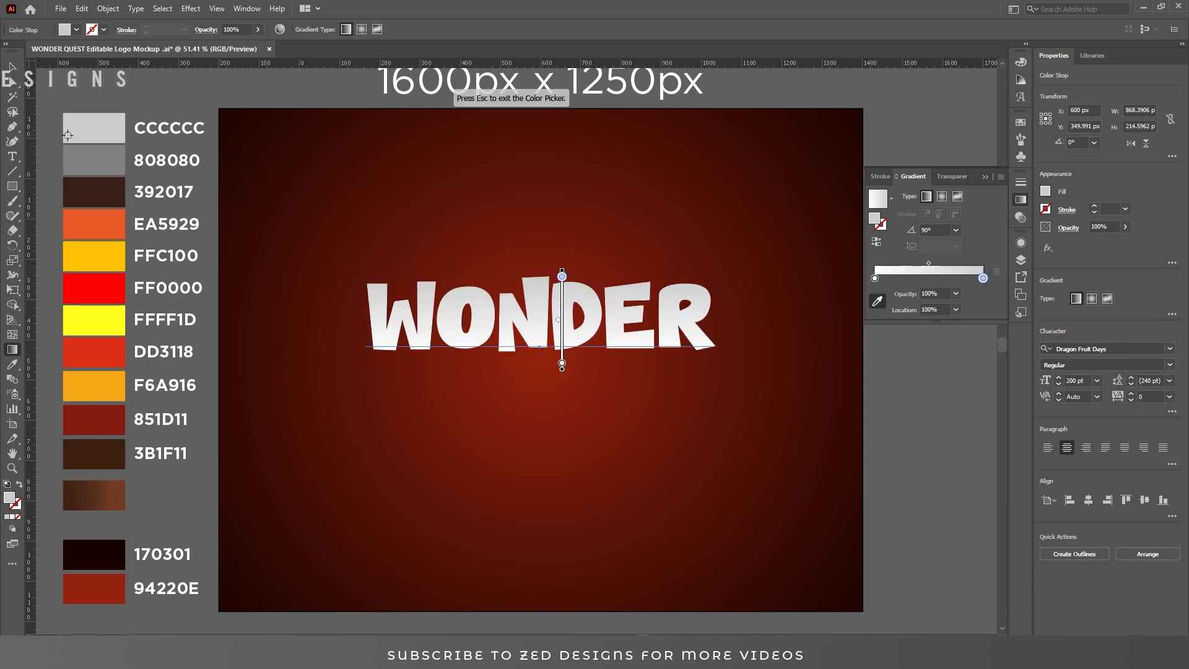
Duplicate the gradient's white and light grey stops and set the inner white stop's location to 55.1%.
drag(873, 279, 898, 279)
click(881, 278)
mouse_move(982, 279)
mouse_down()
mouse_move(965, 278)
mouse_move(992, 269)
mouse_up()
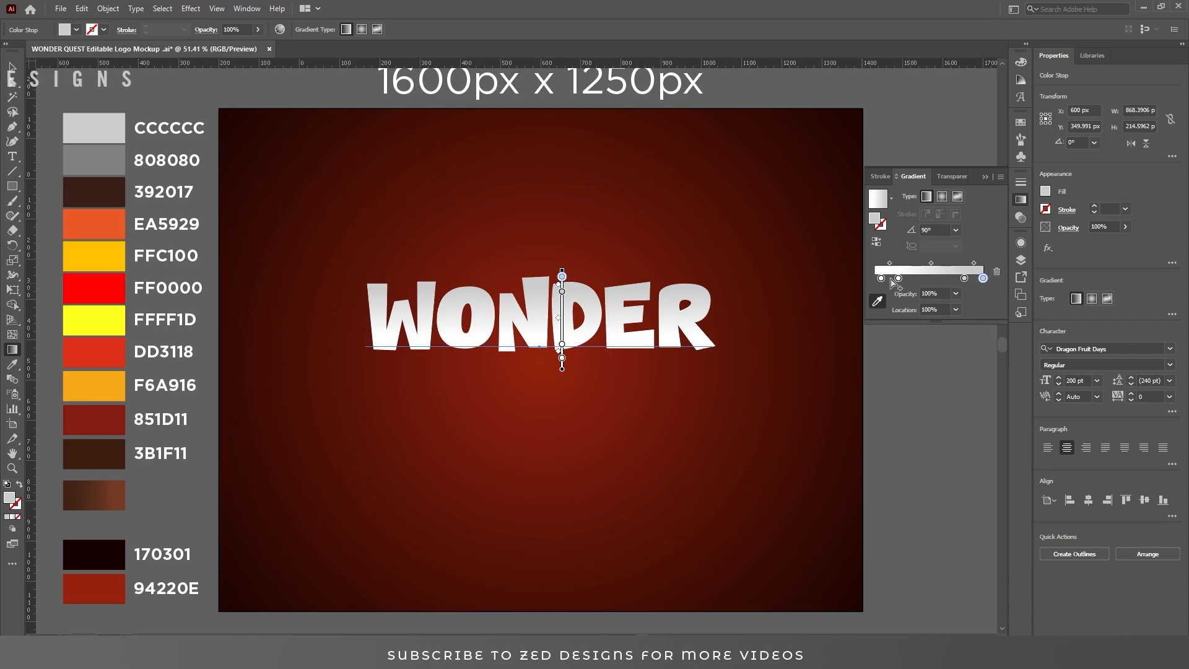
drag(881, 279, 874, 279)
click(898, 279)
click(930, 310)
text(55.1)
key(Return)
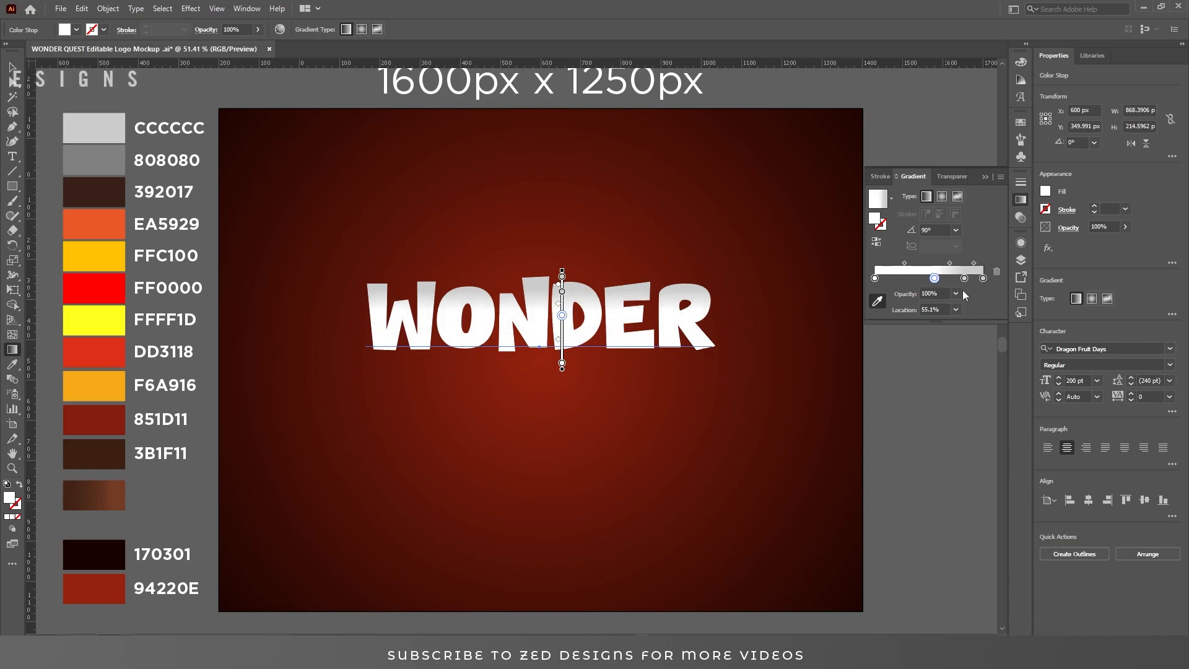
Set the inner light grey stop's location to 55% to create a hard split across the letters.
click(964, 278)
click(934, 309)
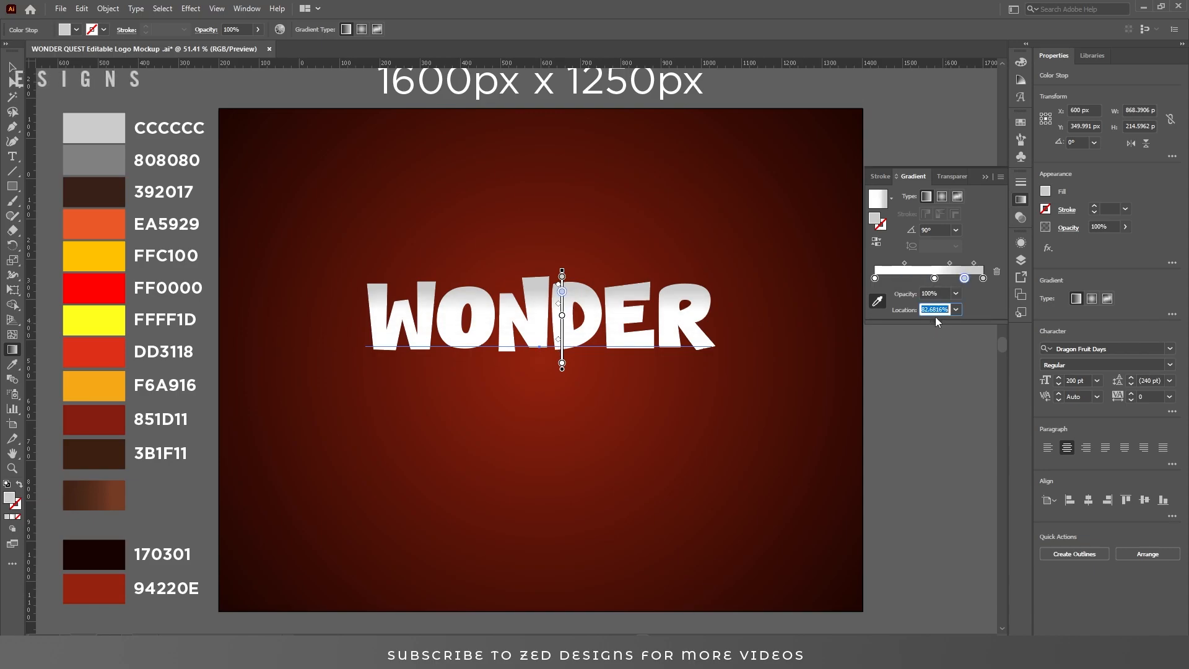
text(55)
key(Return)
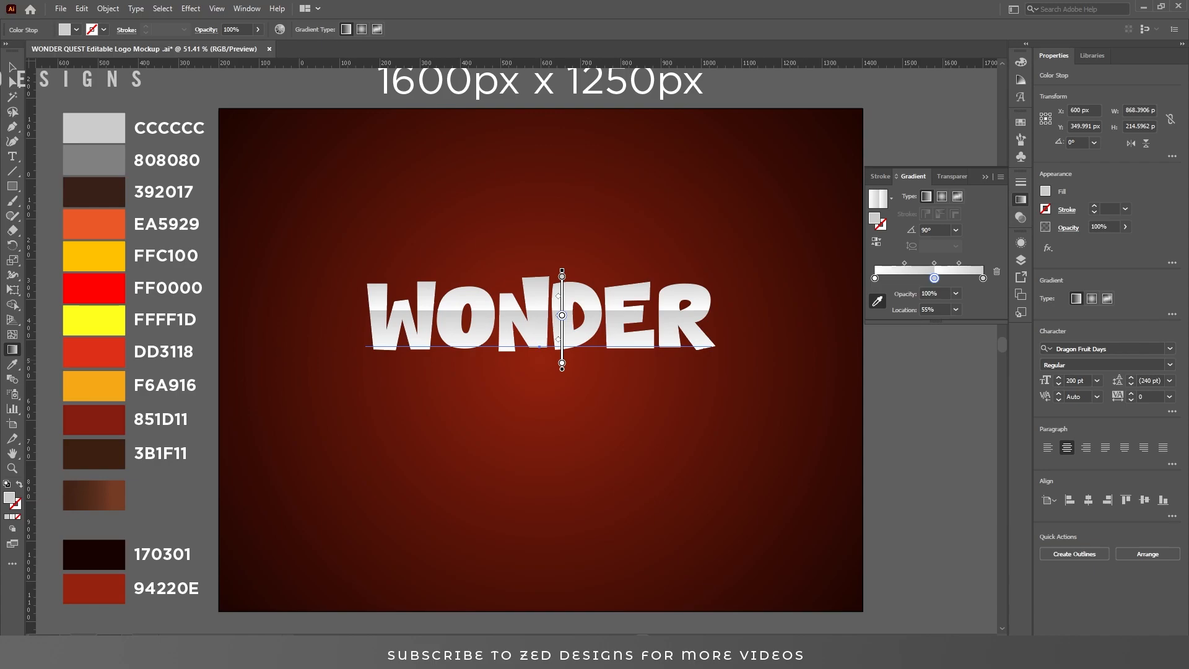
Duplicate the WONDER text's gradient fill in its appearance stack.
click(986, 177)
click(11, 68)
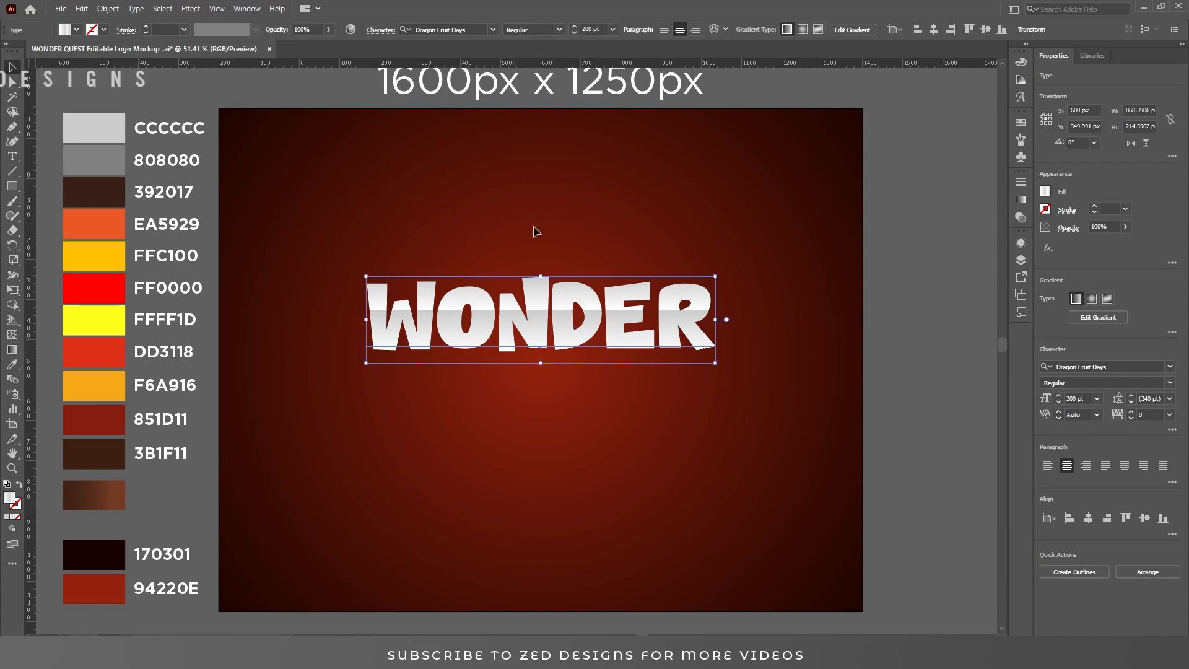
click(1021, 242)
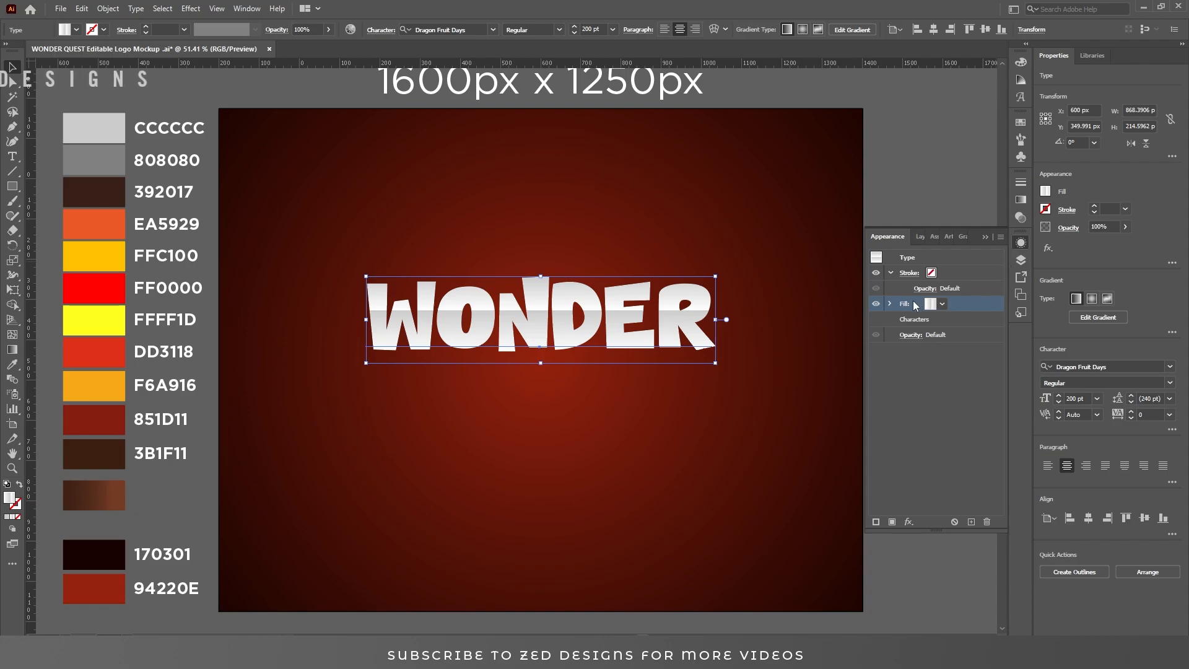
click(970, 522)
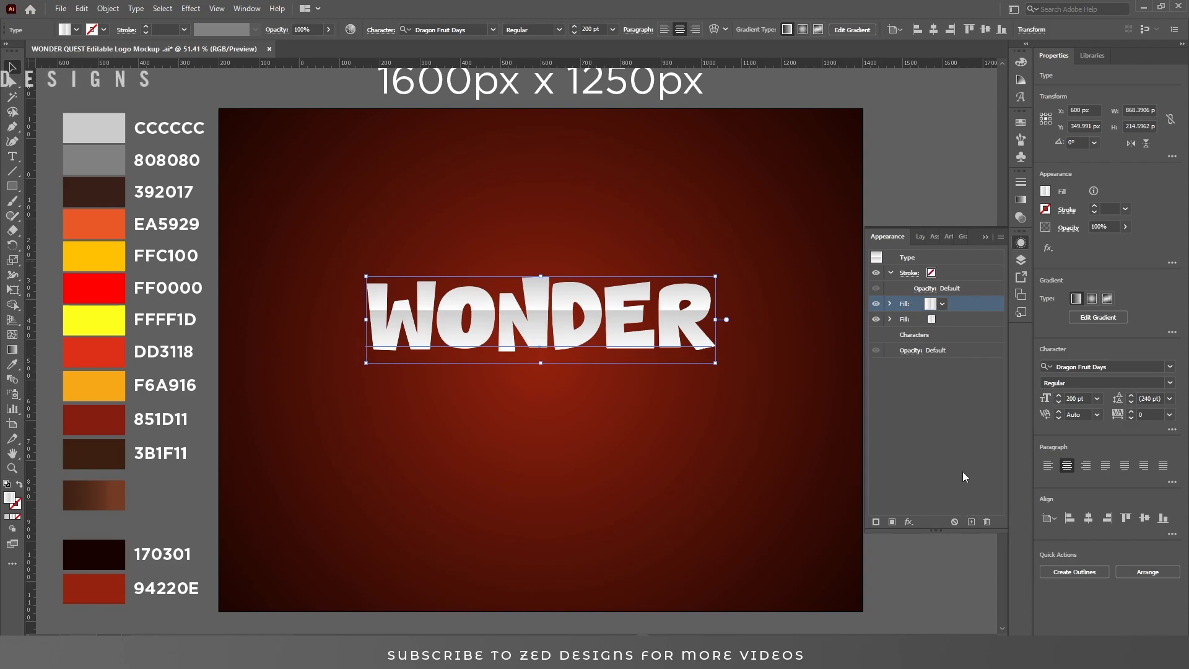
Change the lower of the two WONDER gradient fills to solid white.
click(940, 321)
click(942, 319)
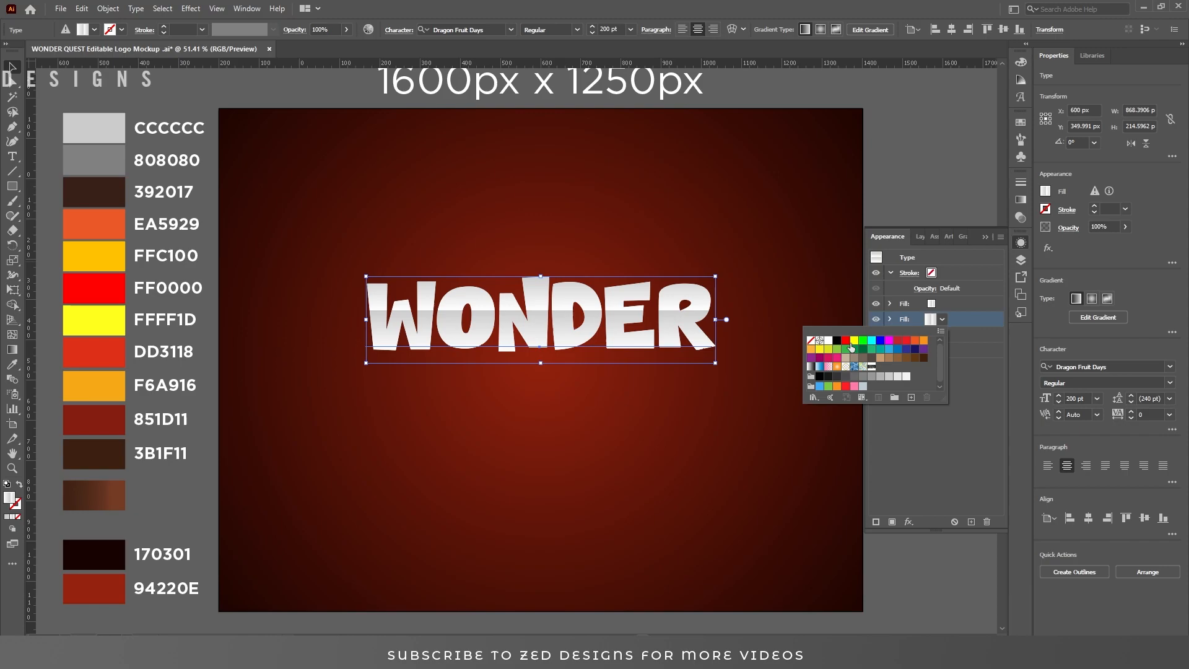
click(831, 347)
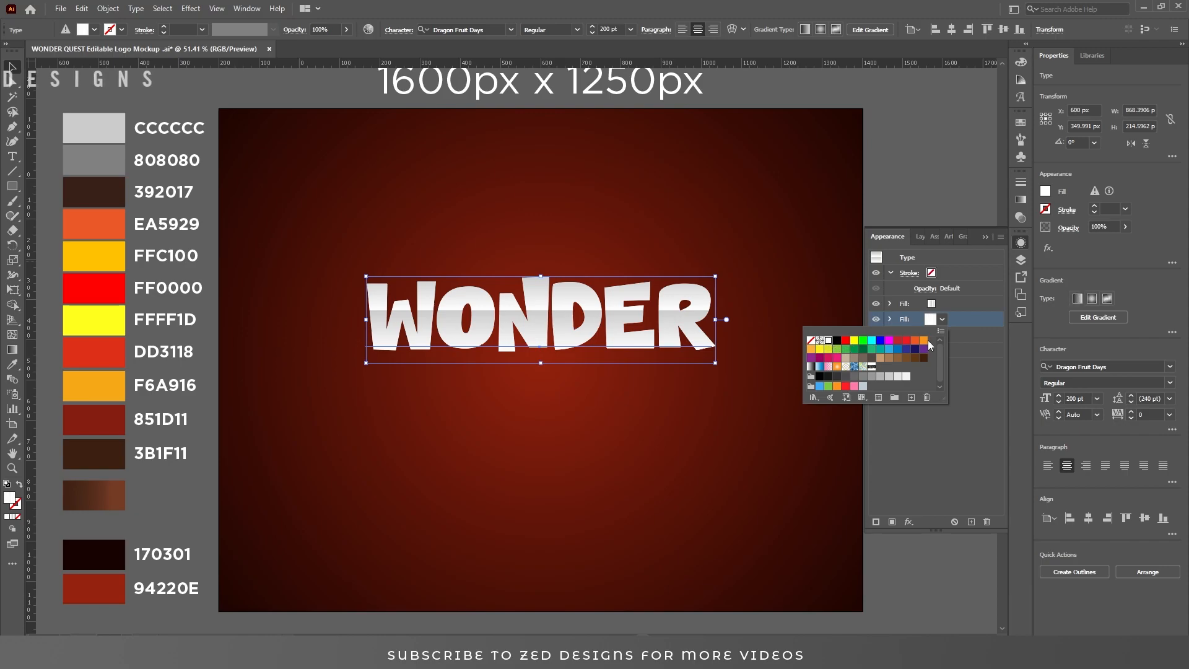
Apply an Offset Path effect of -5 px to the upper gradient fill of the WONDER text.
click(960, 304)
click(911, 521)
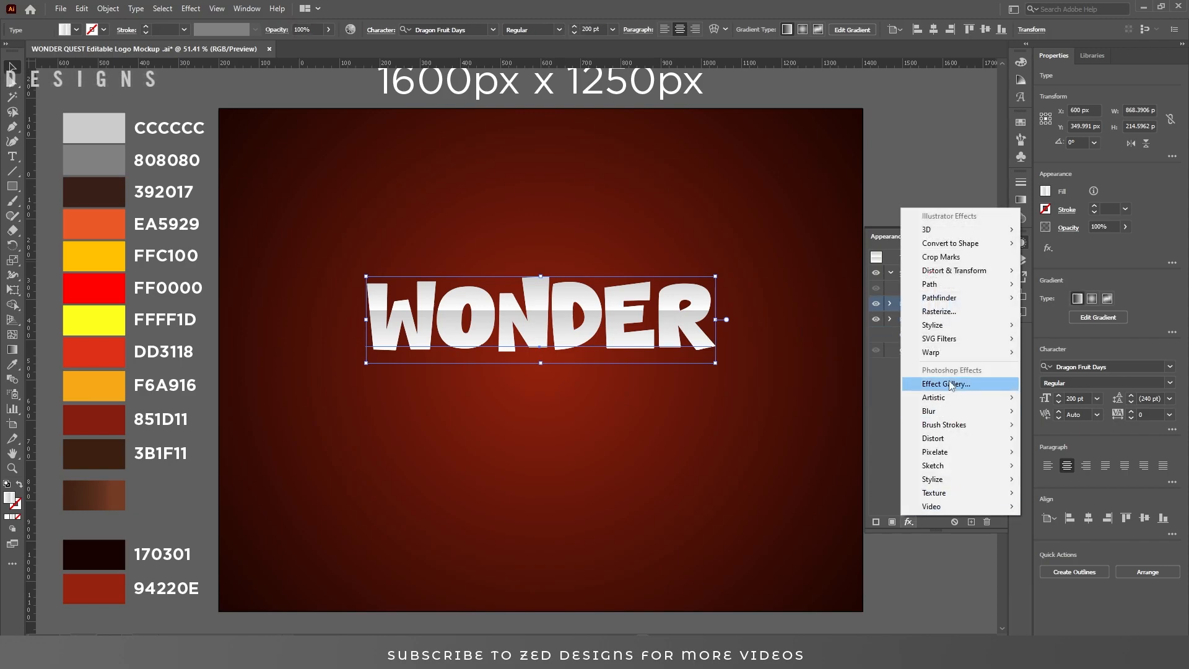
mouse_move(963, 288)
click(1038, 285)
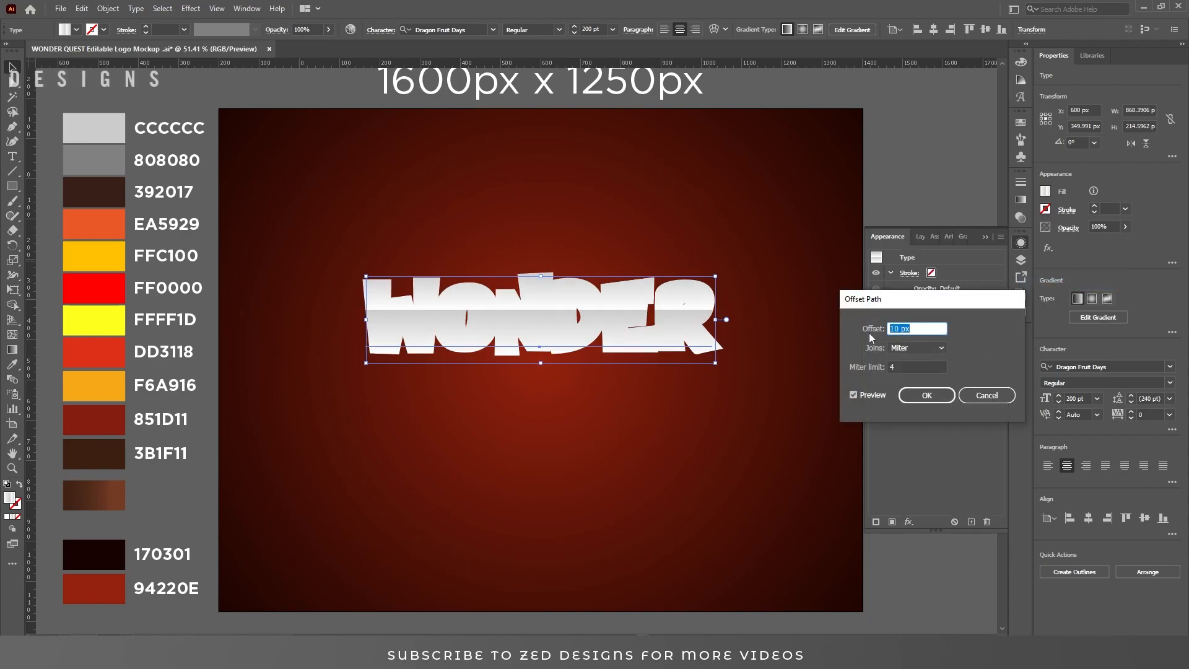
text(-5)
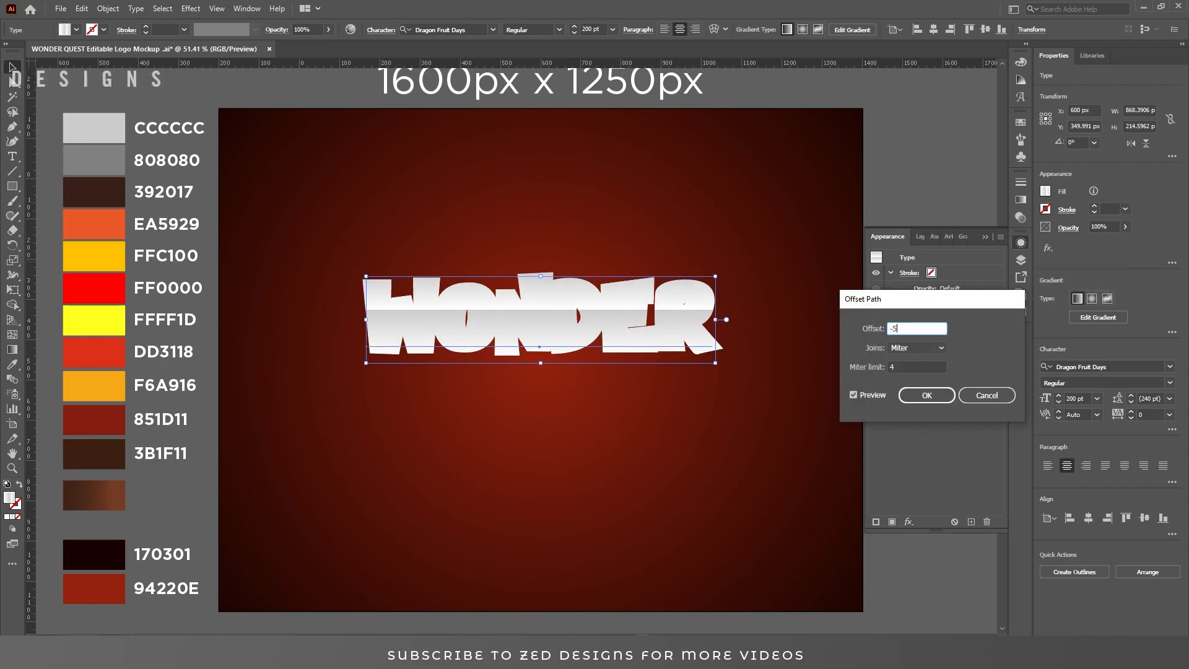
click(927, 395)
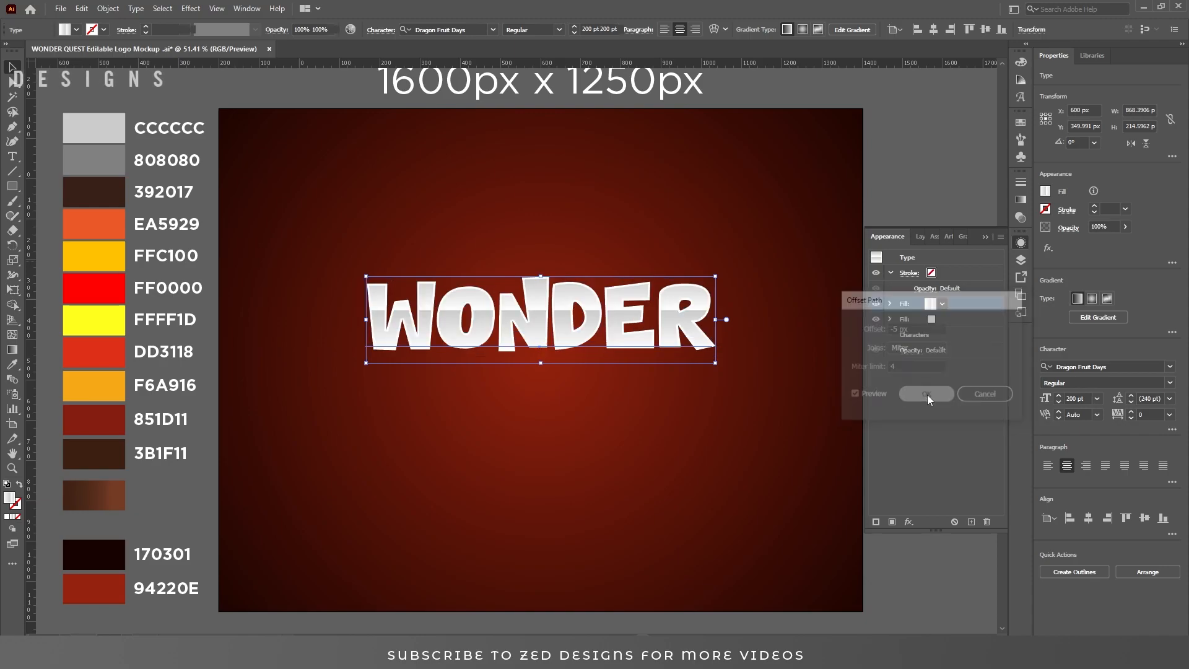
Duplicate the white fill and recolour the bottom copy dark brown by sampling the 392017 swatch.
click(945, 321)
click(971, 521)
click(945, 336)
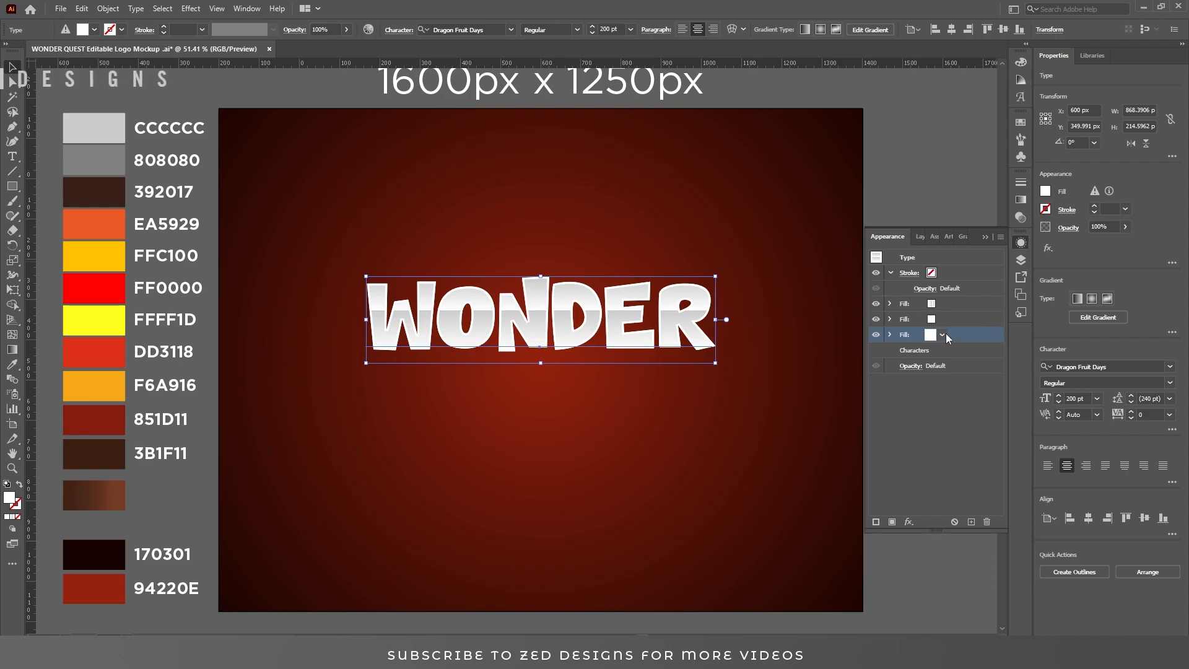
click(14, 365)
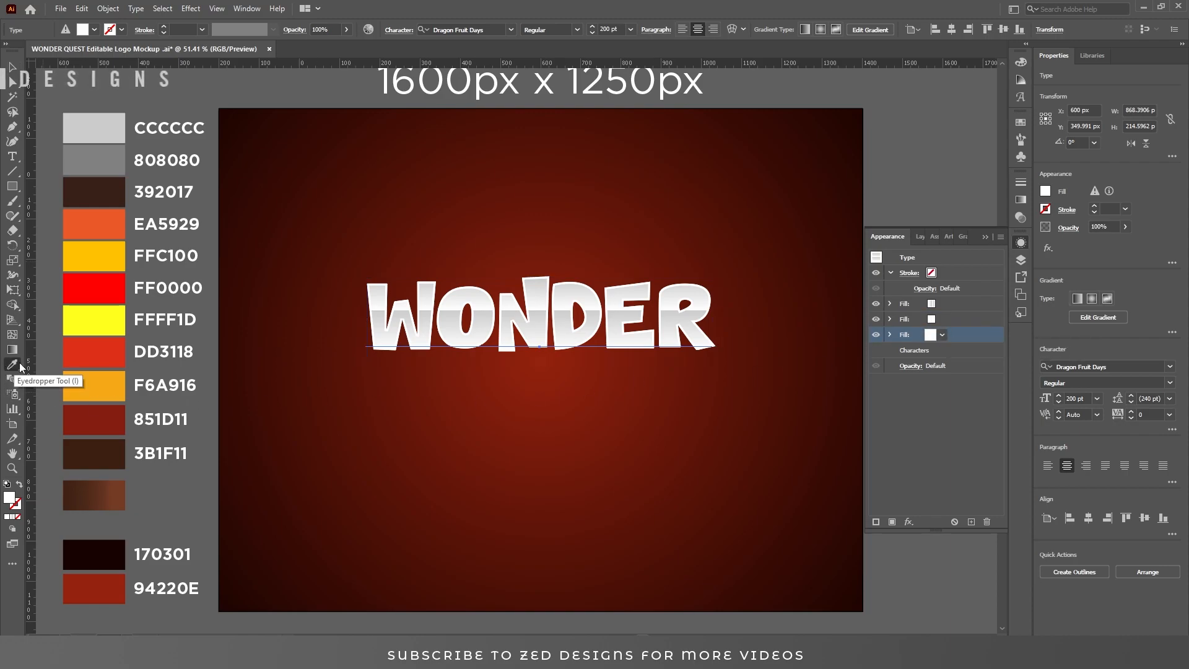
click(104, 200)
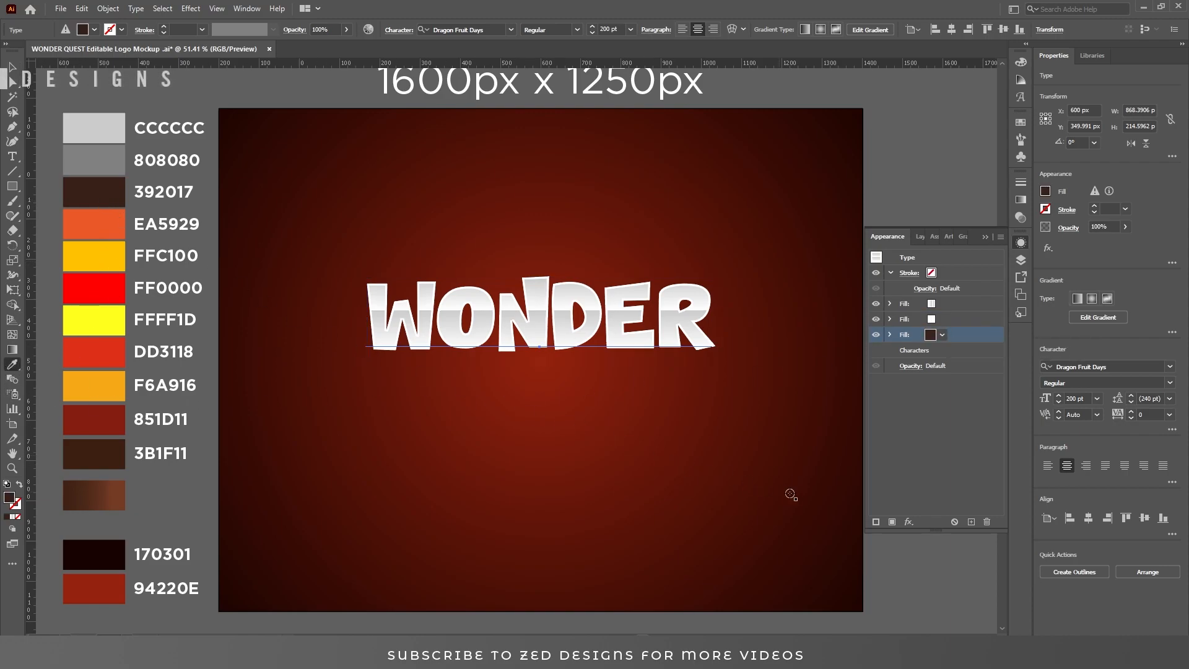
Add a Transform effect to the dark brown fill with a 0.5 px vertical move and 35 copies.
click(907, 521)
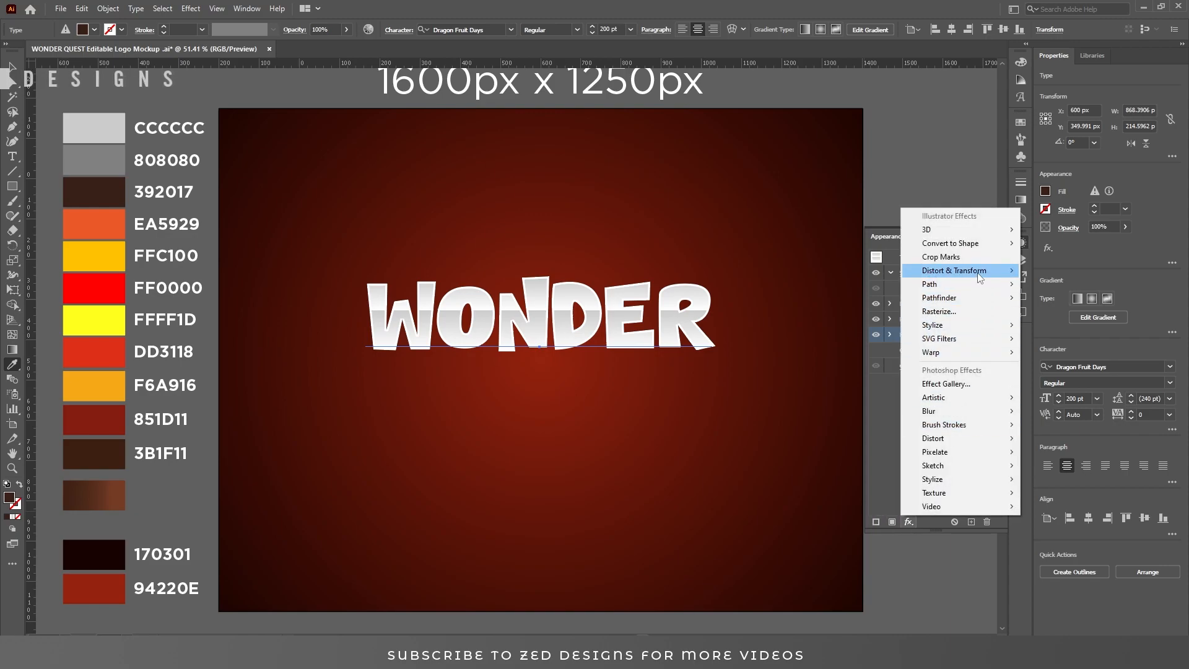
mouse_move(979, 277)
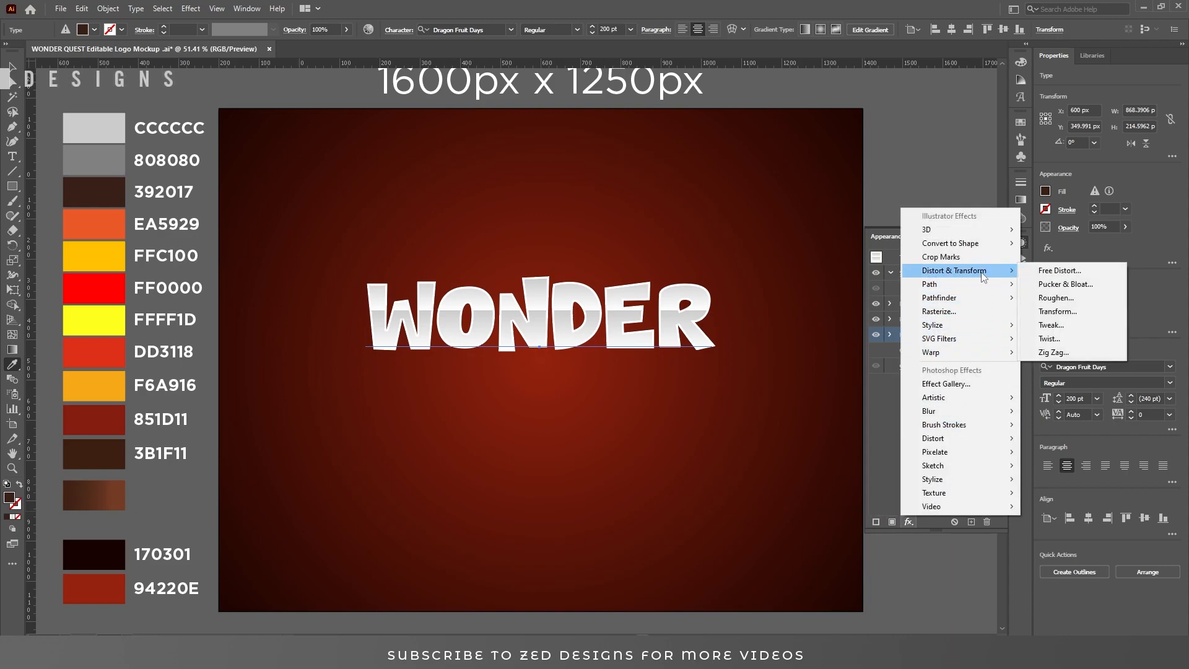
click(1053, 316)
click(1037, 218)
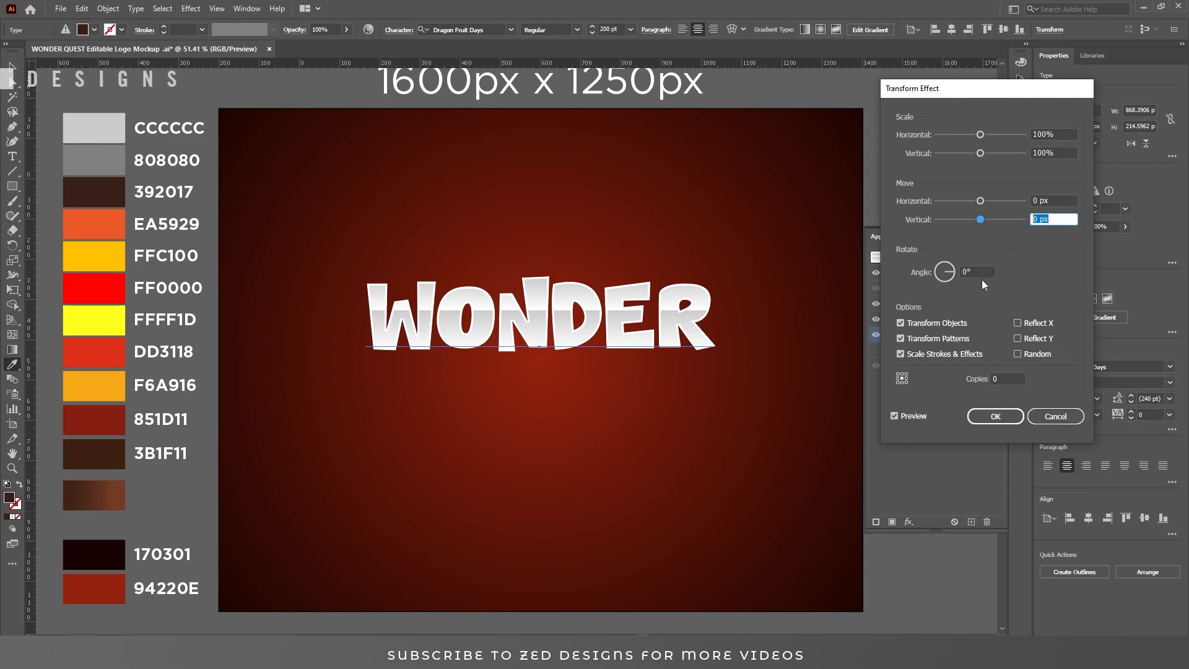
text(.5)
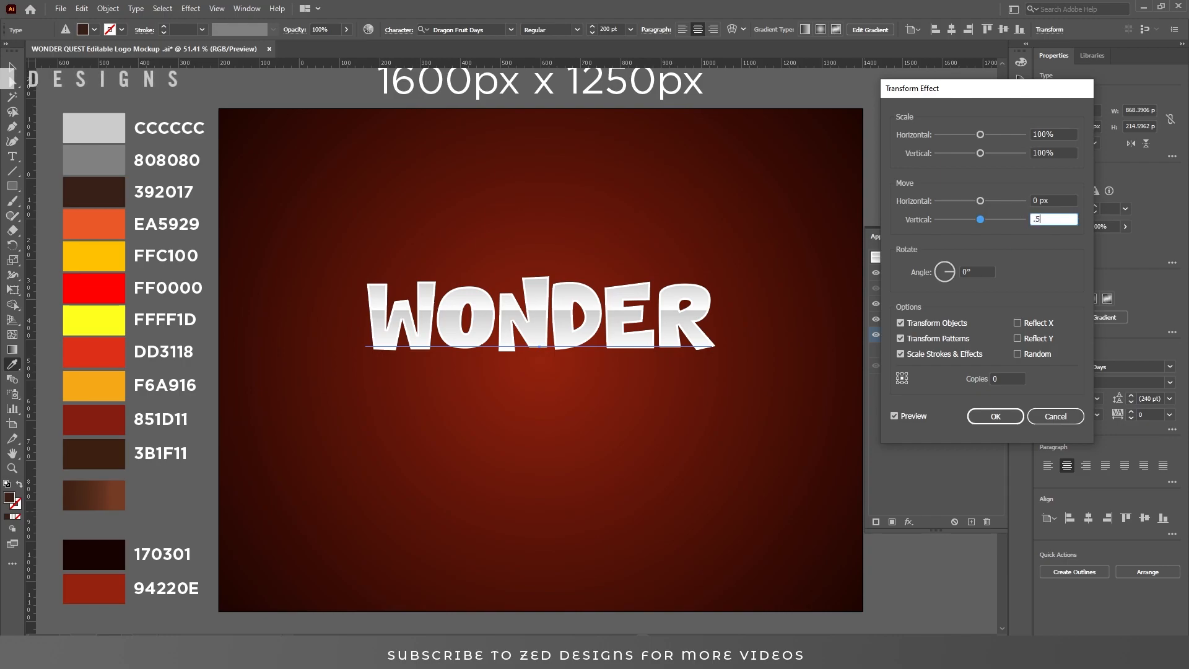
click(1004, 375)
key(Return)
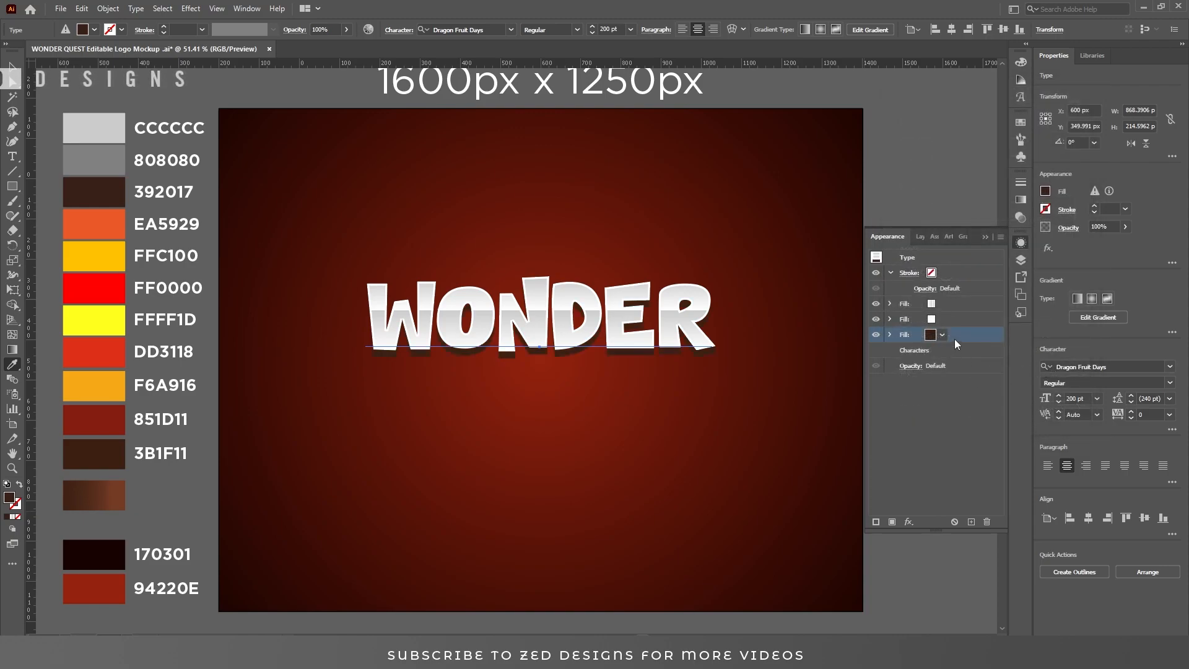
Duplicate the dark brown fill and set the bottom copy's Transform effect to 70 copies.
click(971, 522)
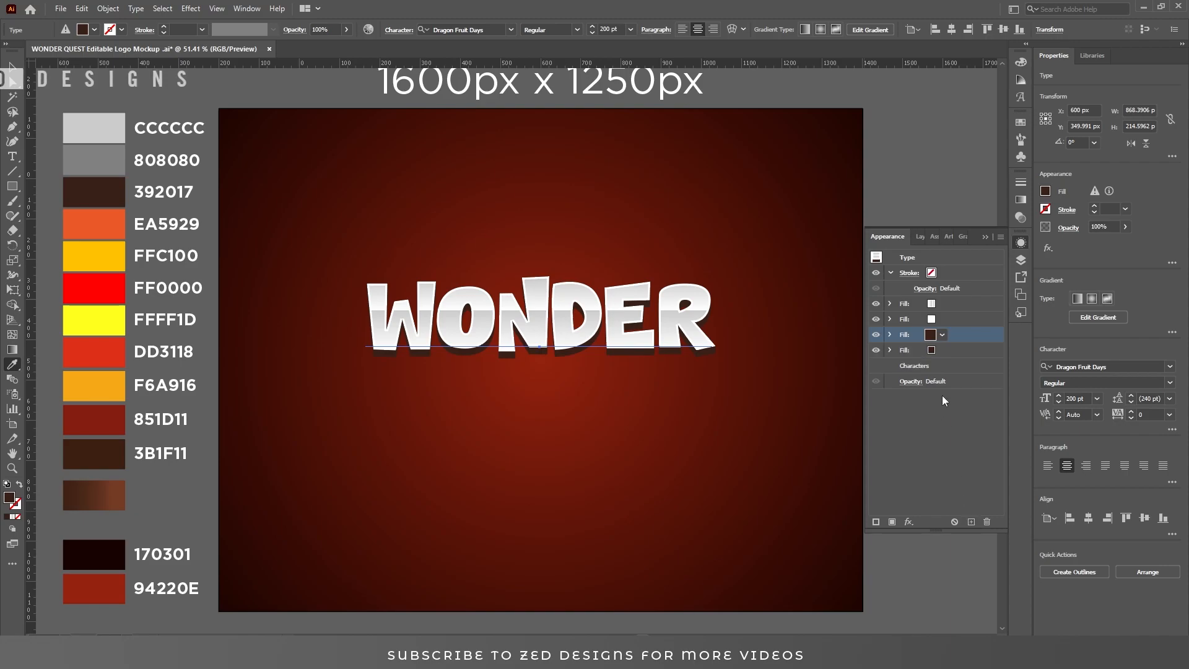
click(953, 352)
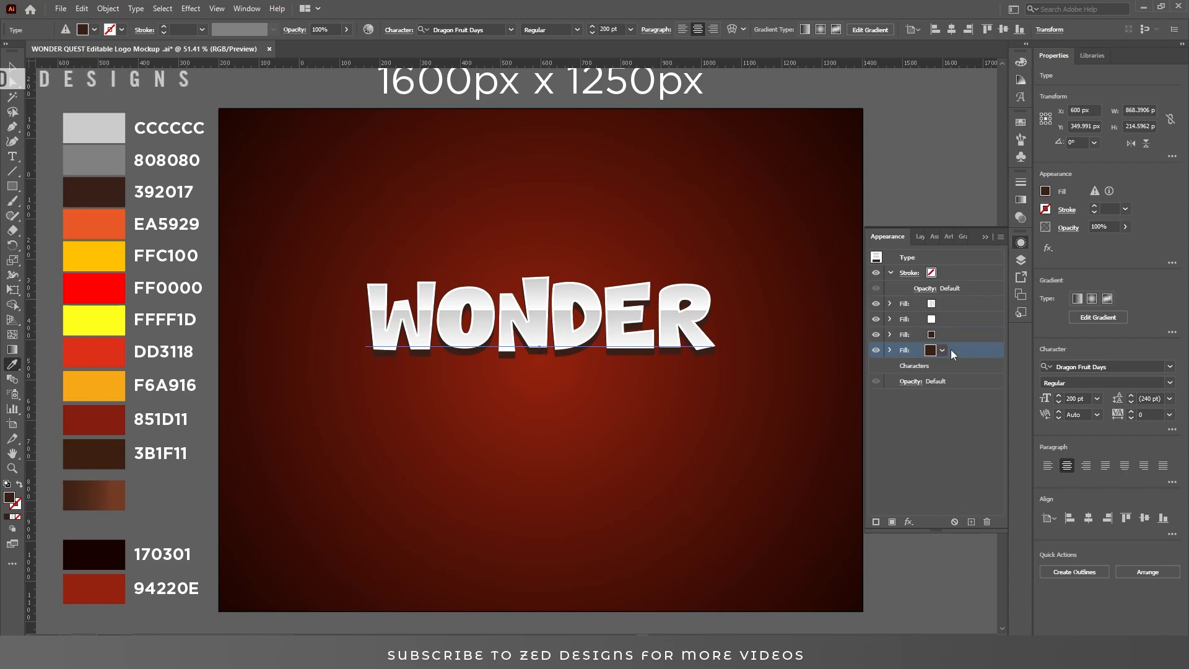
click(890, 350)
click(929, 366)
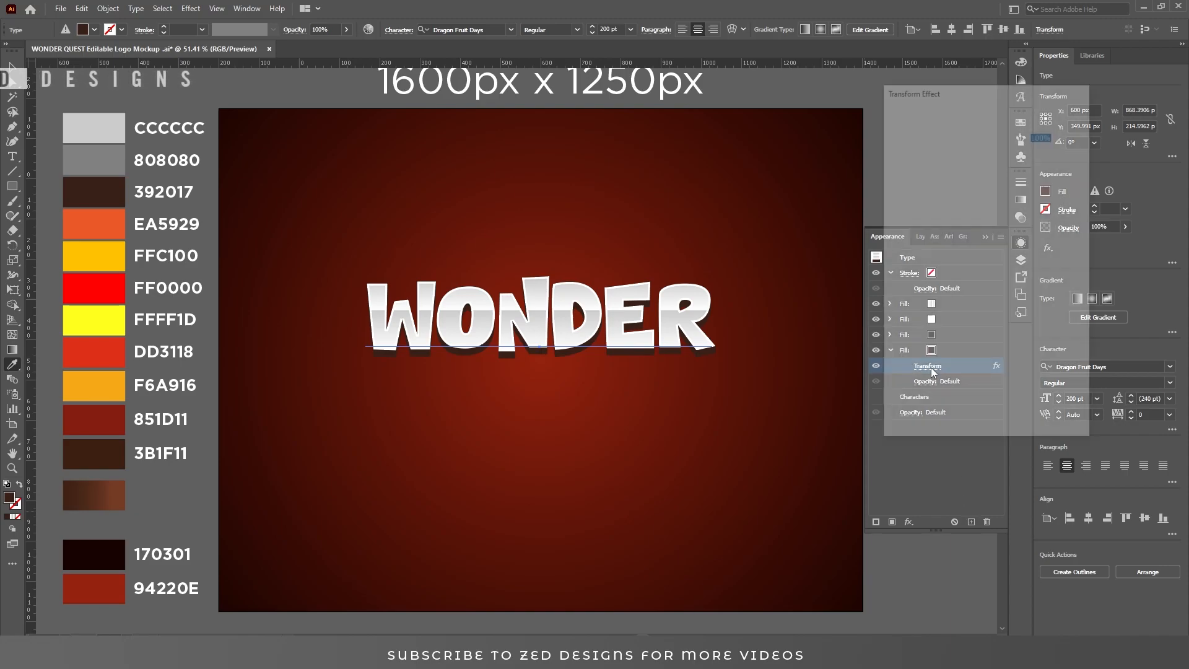
double_click(1015, 378)
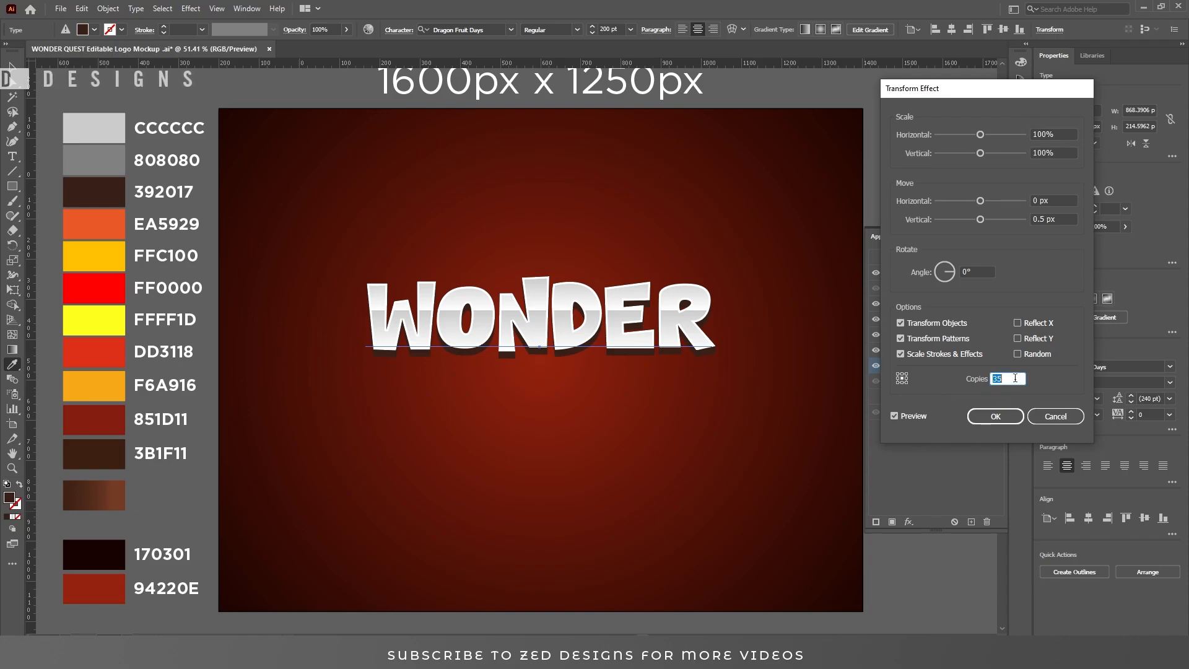
click(996, 414)
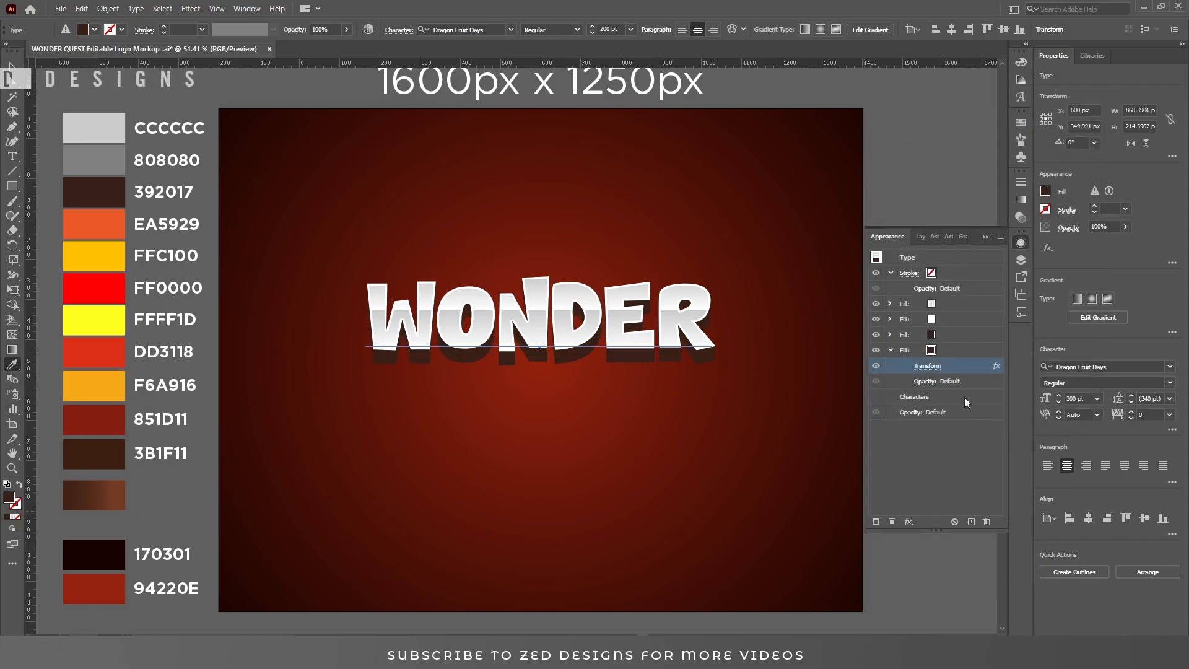
Recolour the upper dark brown fill grey by sampling the 808080 swatch.
click(890, 350)
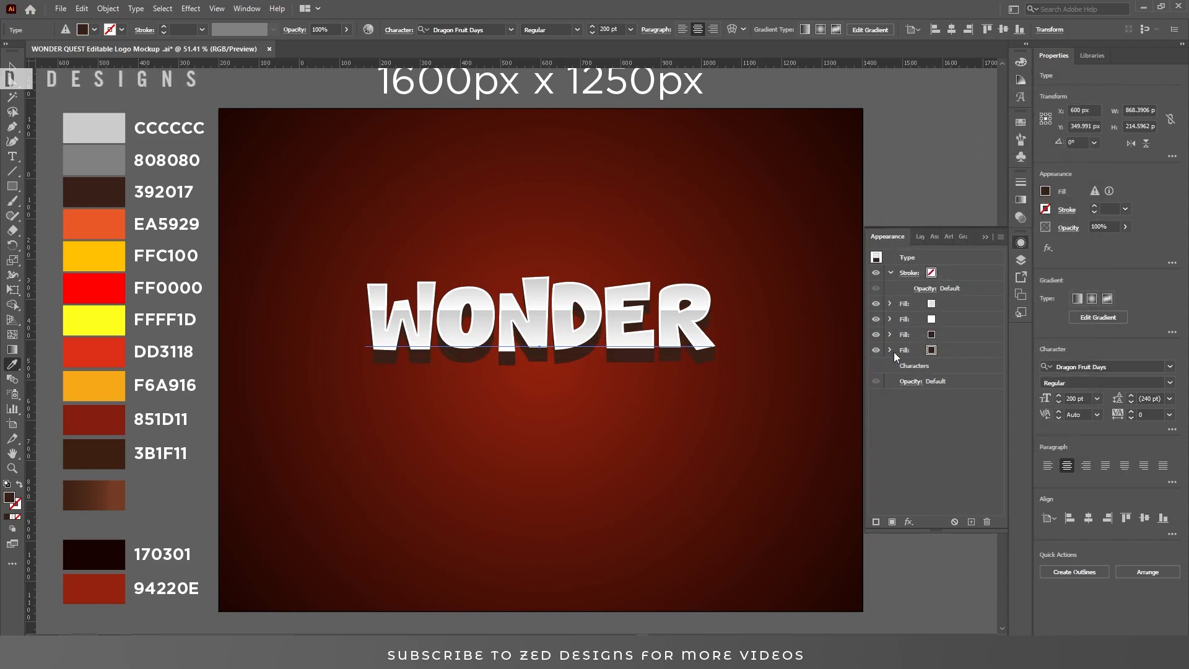
click(956, 334)
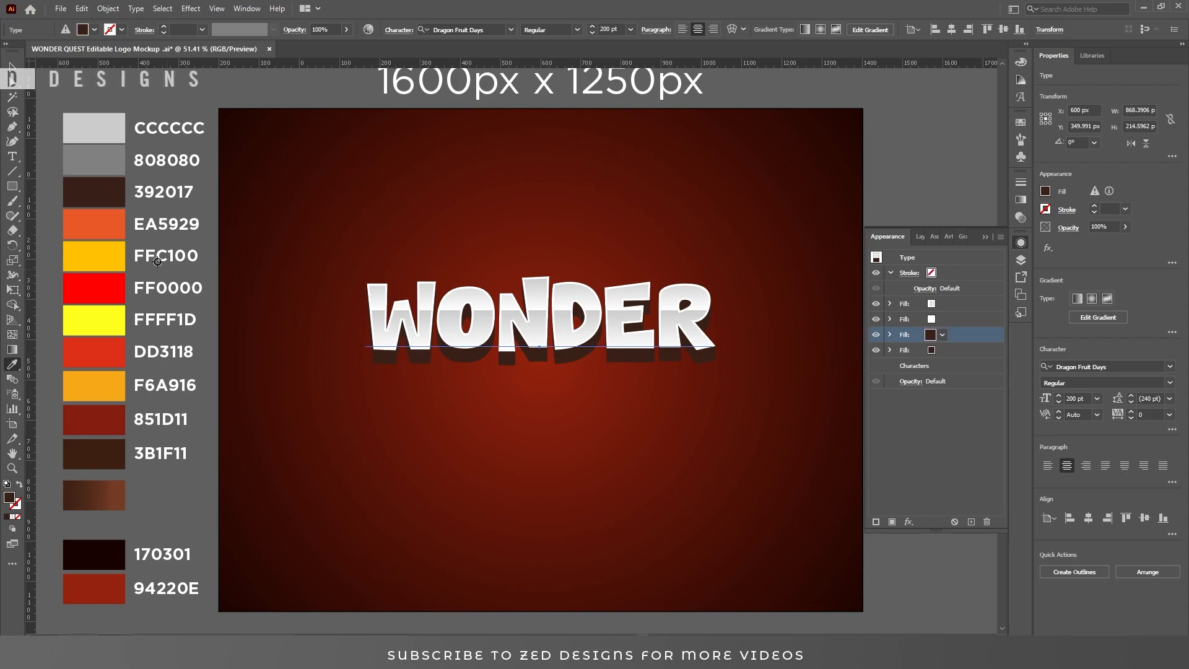
click(109, 167)
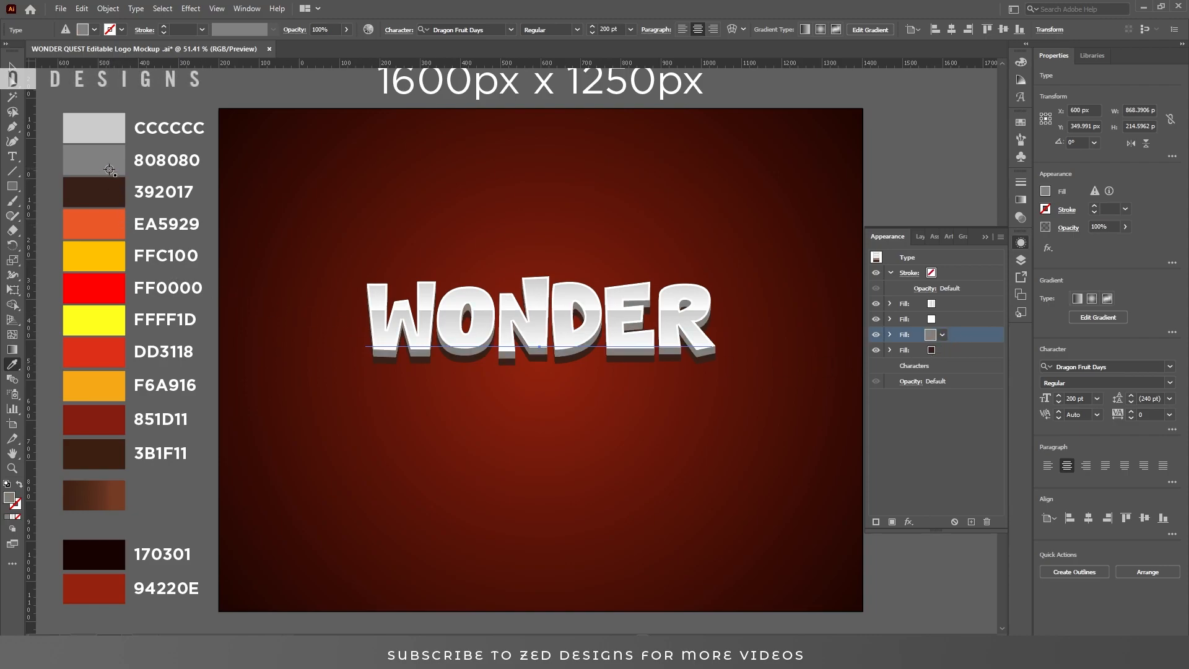
Duplicate the bottom dark brown fill and change the lowest copy to black.
click(968, 351)
click(971, 521)
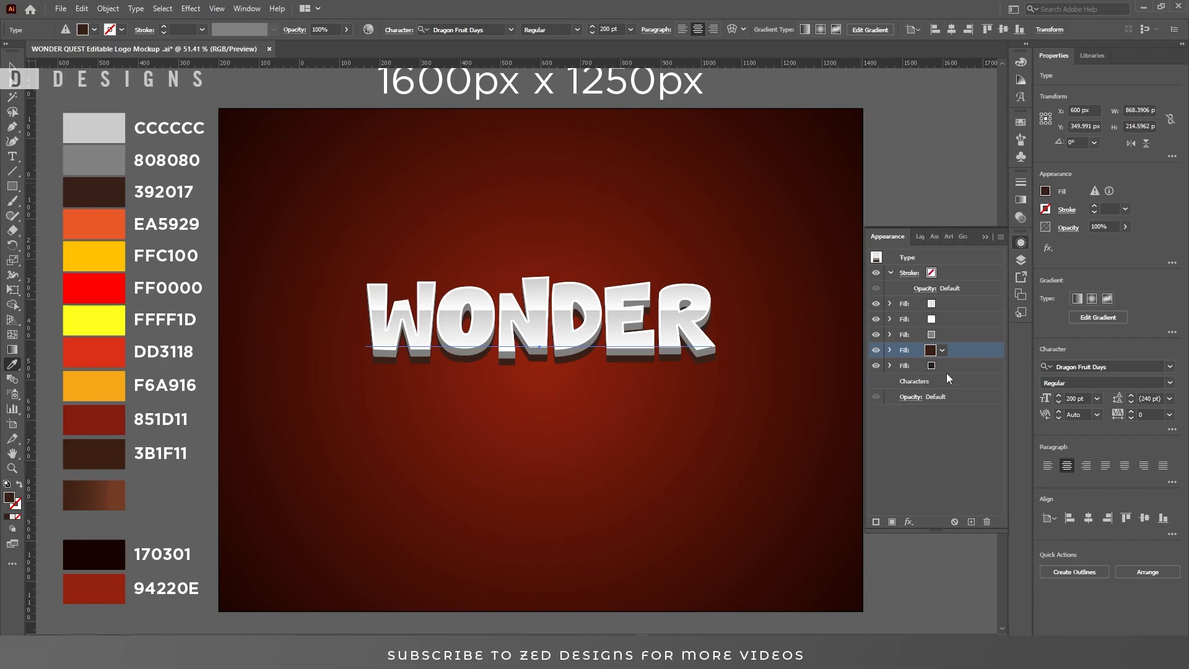
click(949, 367)
click(942, 366)
click(837, 387)
Increase the number of copies in the black fill's Transform effect so it extends below the brown extrusion.
click(890, 364)
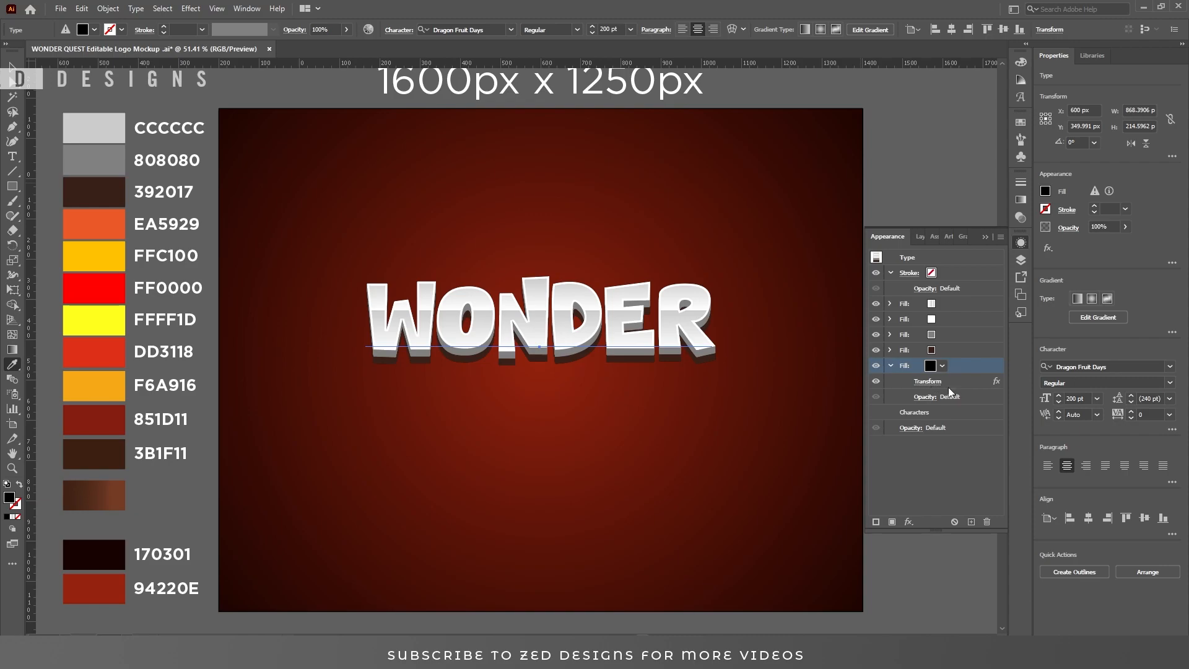
click(950, 381)
click(934, 384)
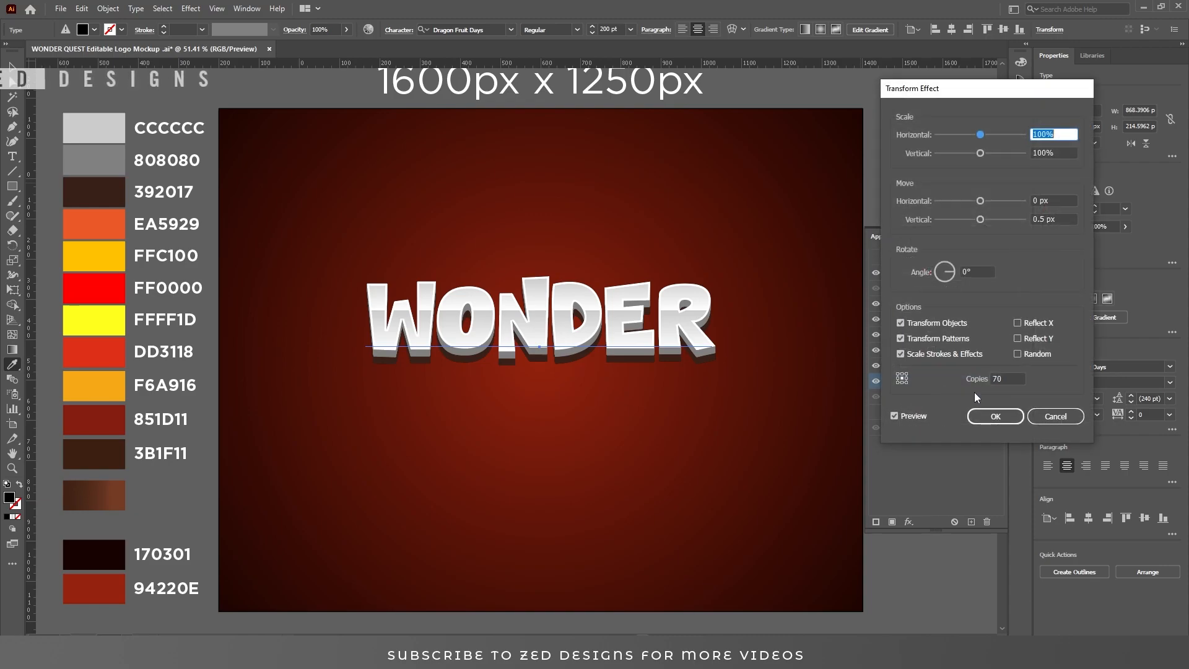
double_click(1015, 379)
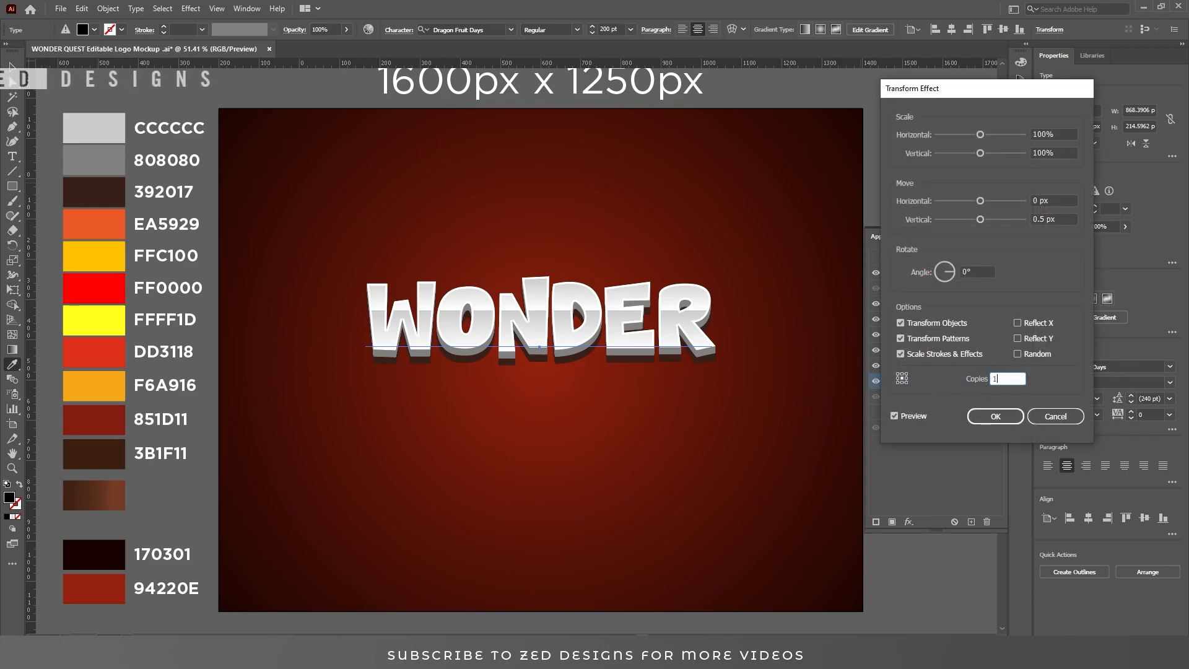
click(995, 415)
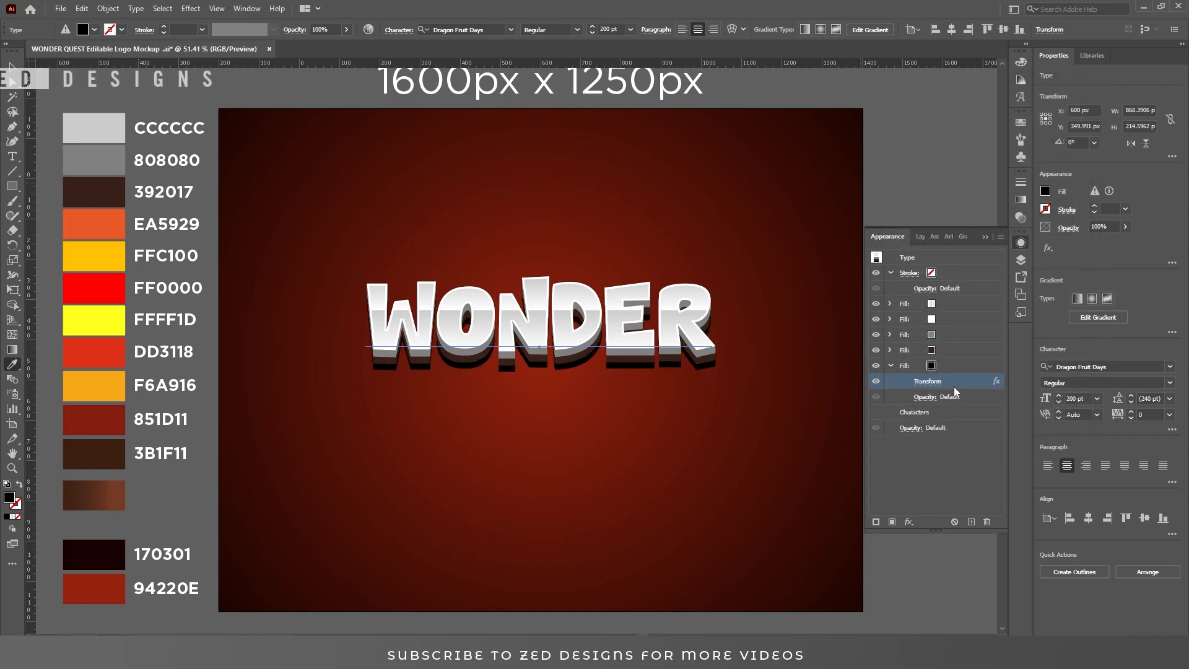
Set the black fill's blending mode to Multiply and its opacity to 20%.
click(926, 397)
click(842, 421)
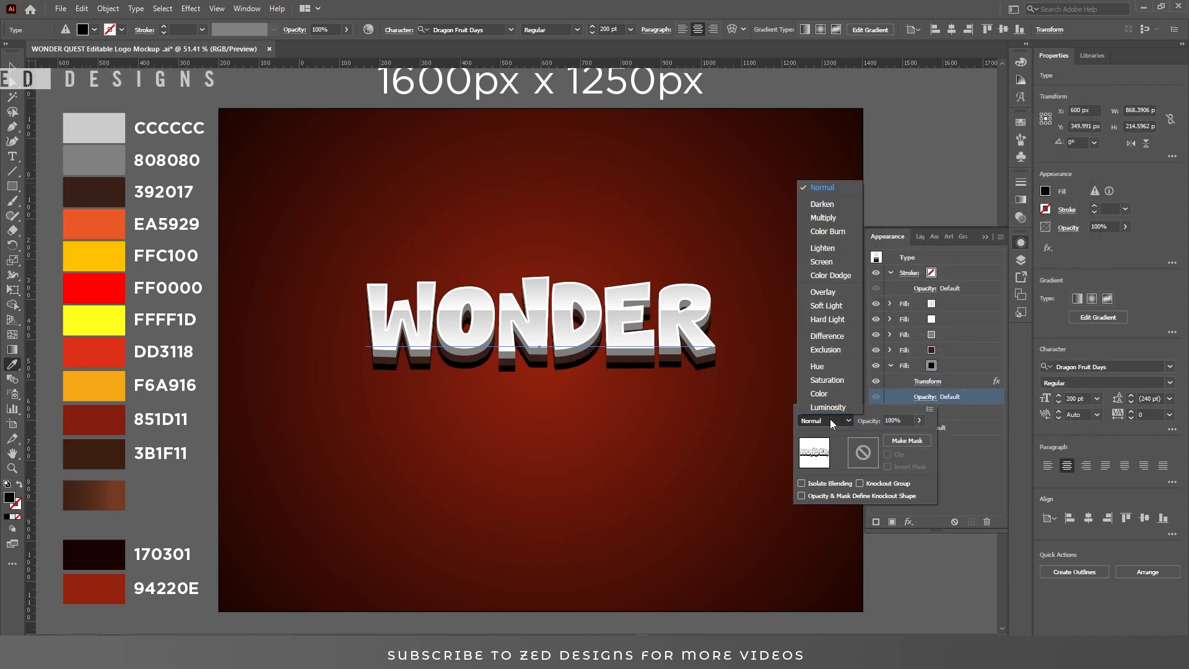
click(823, 218)
click(890, 420)
text(20)
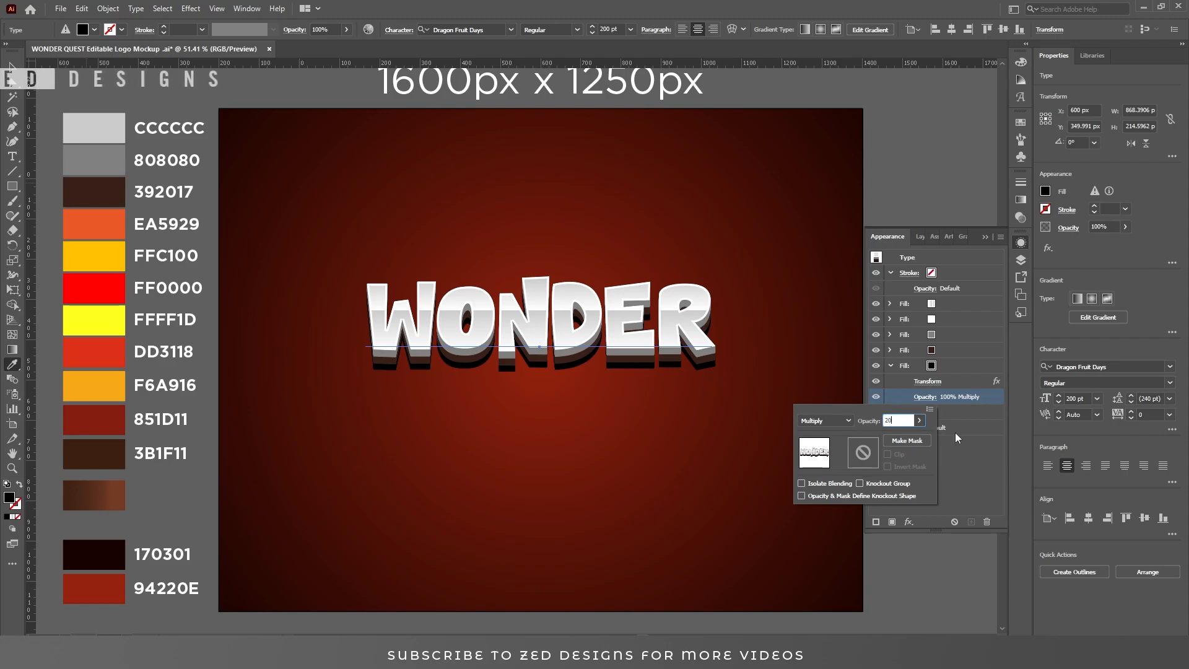
key(Return)
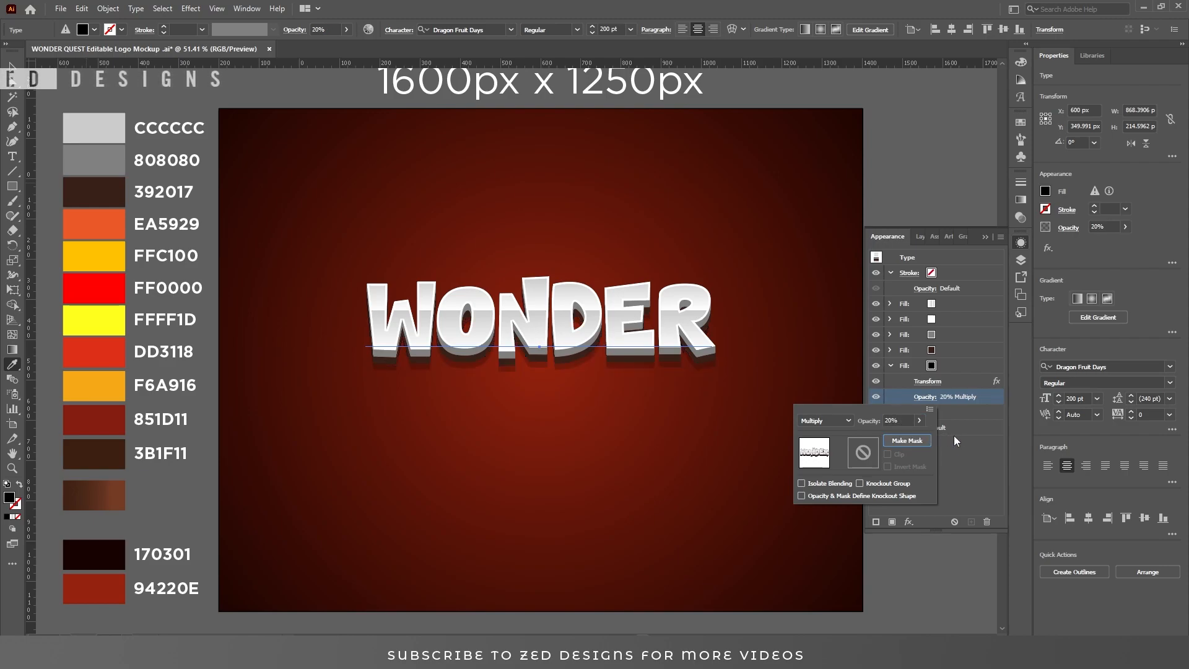
click(952, 369)
click(892, 365)
Duplicate the solid white fill and change the upper copy to red.
click(957, 317)
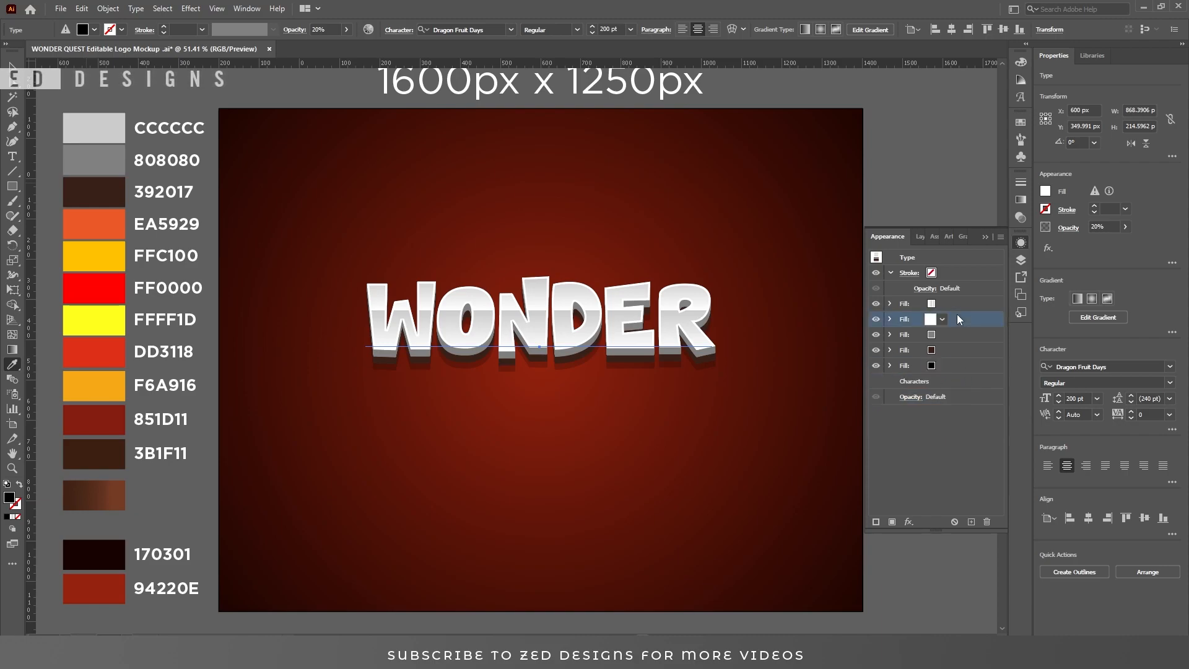
click(971, 520)
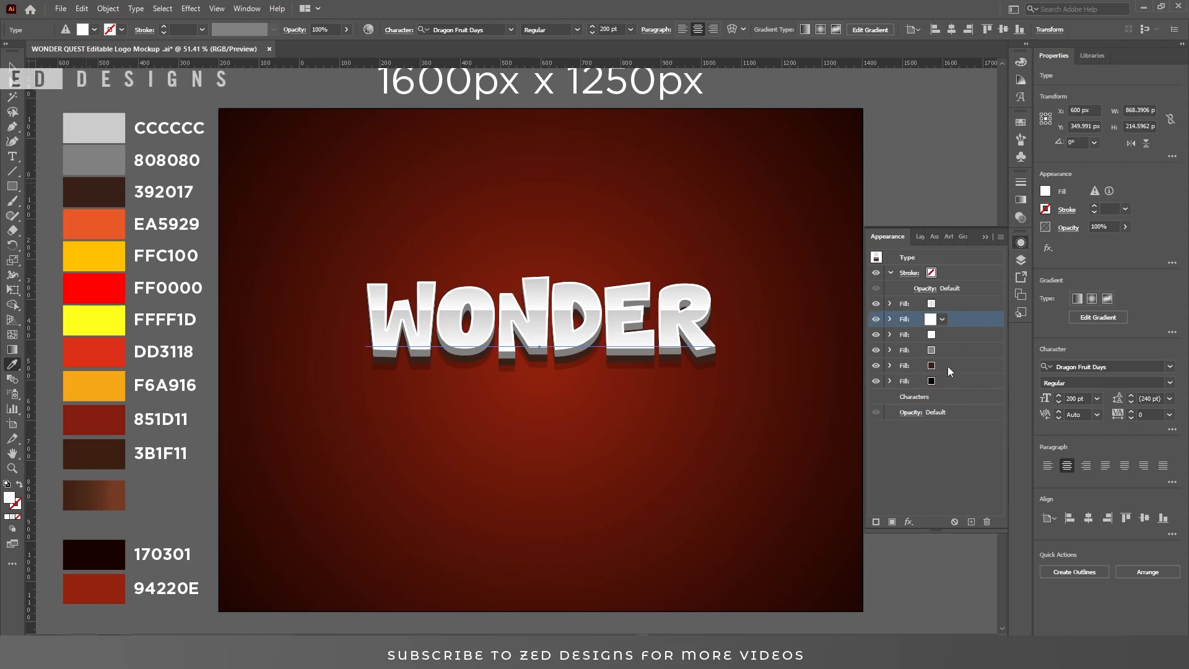
click(942, 319)
click(845, 340)
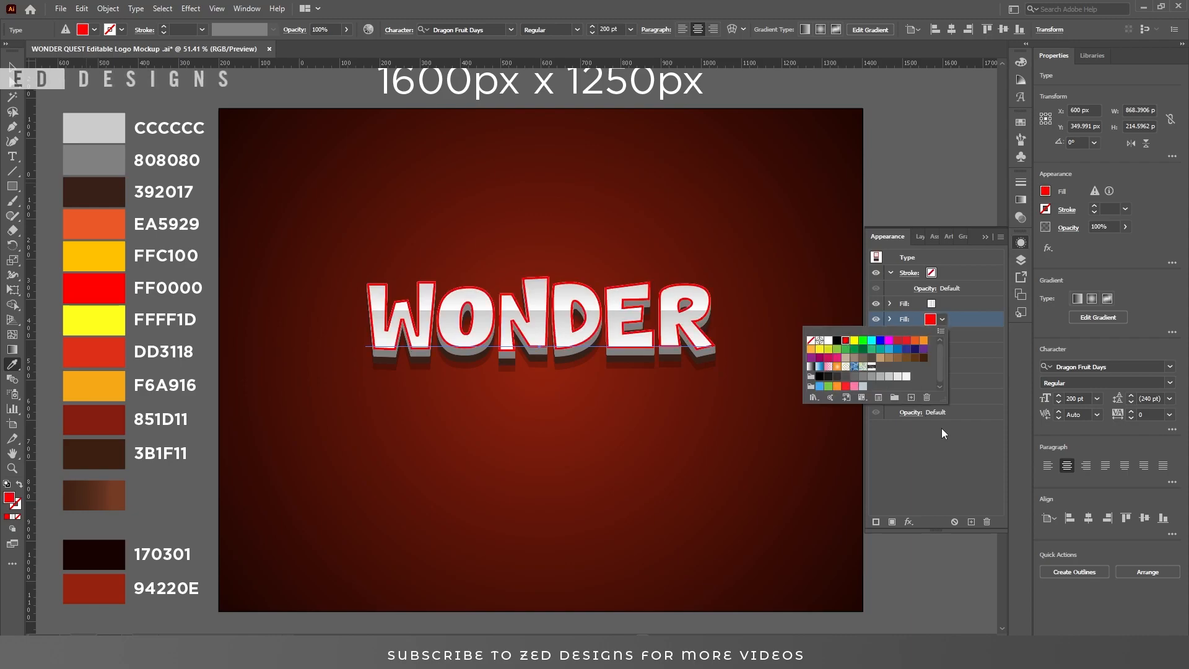
click(941, 429)
Add a Transform effect to the red fill with a vertical move of 35 px.
click(908, 521)
mouse_move(966, 270)
click(1046, 311)
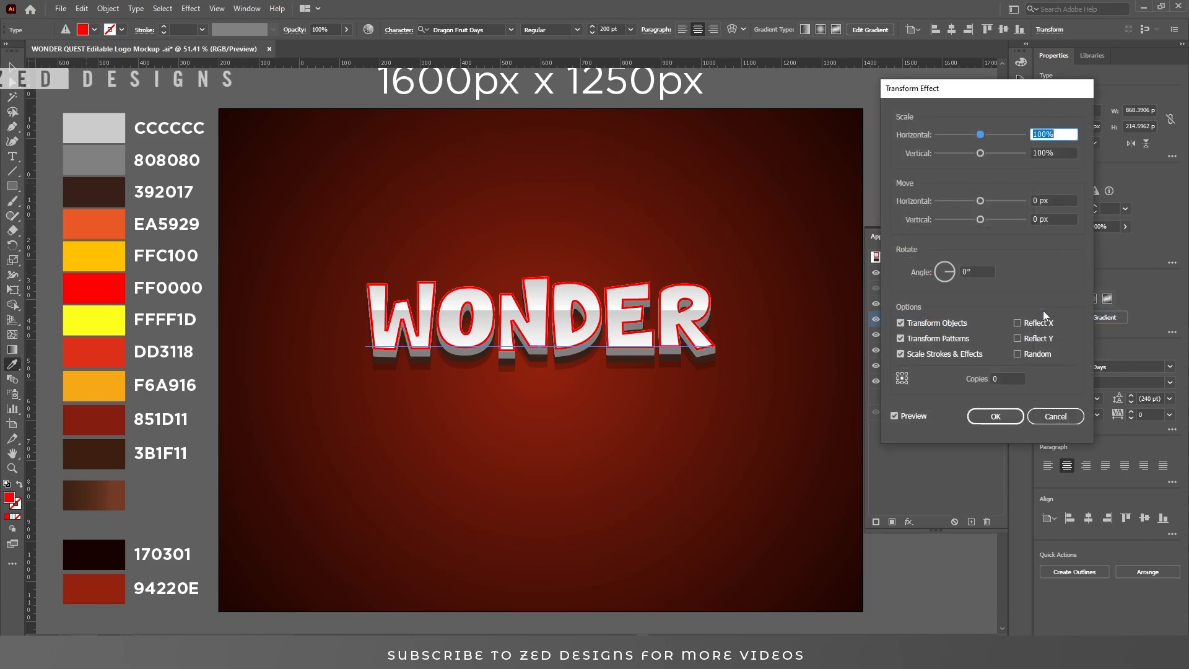
drag(1056, 218, 1029, 218)
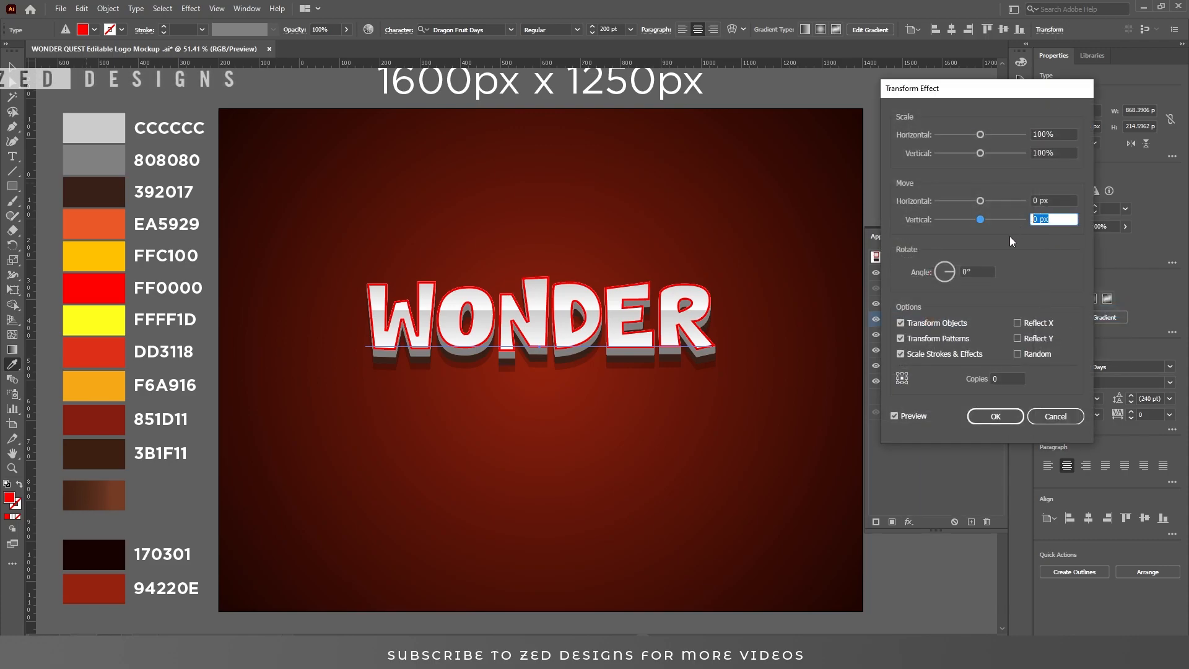
text(35)
key(Tab)
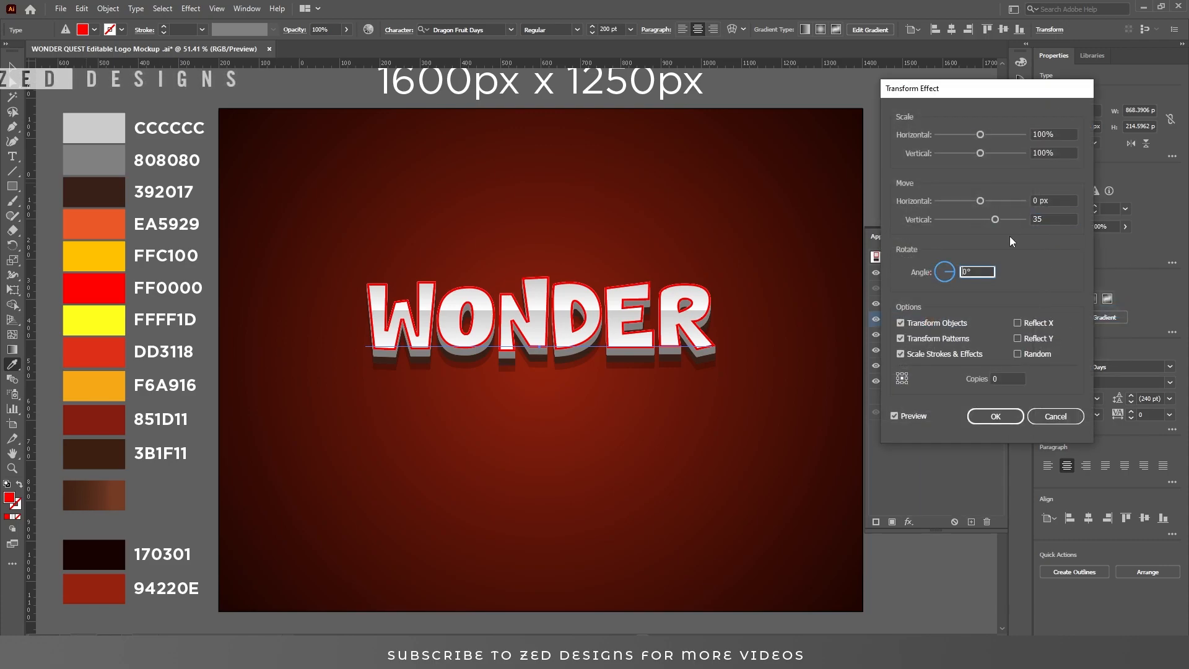
click(985, 415)
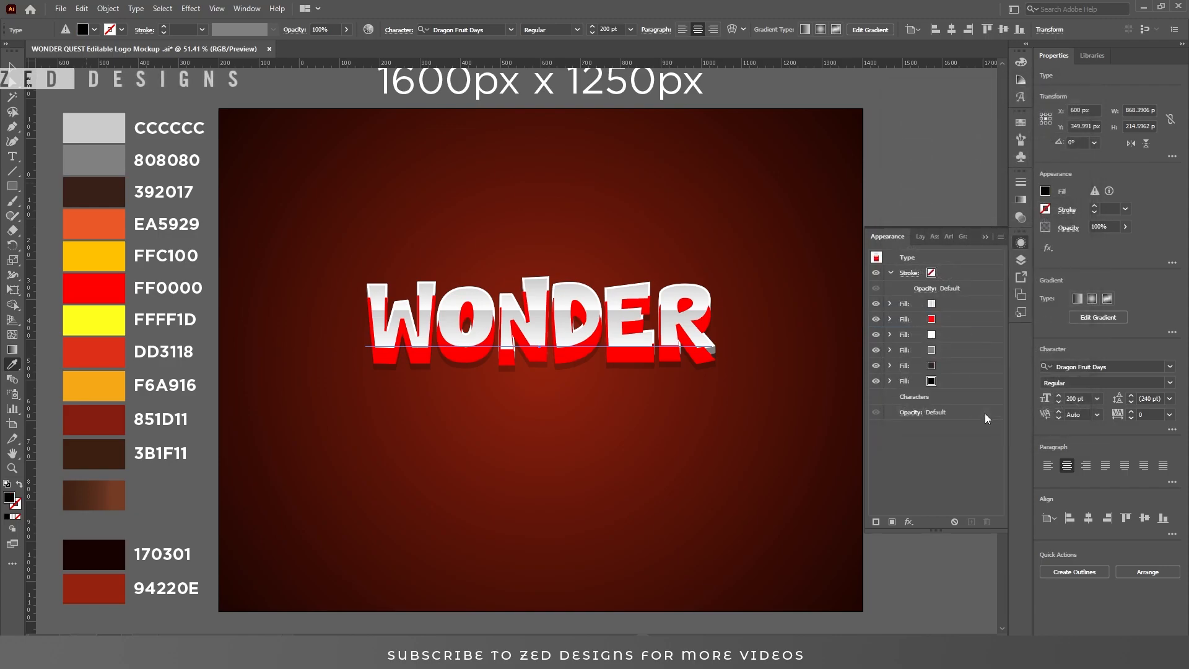
Add an Offset Path effect to the red fill with a 26 px offset and Round joins.
click(952, 323)
click(909, 522)
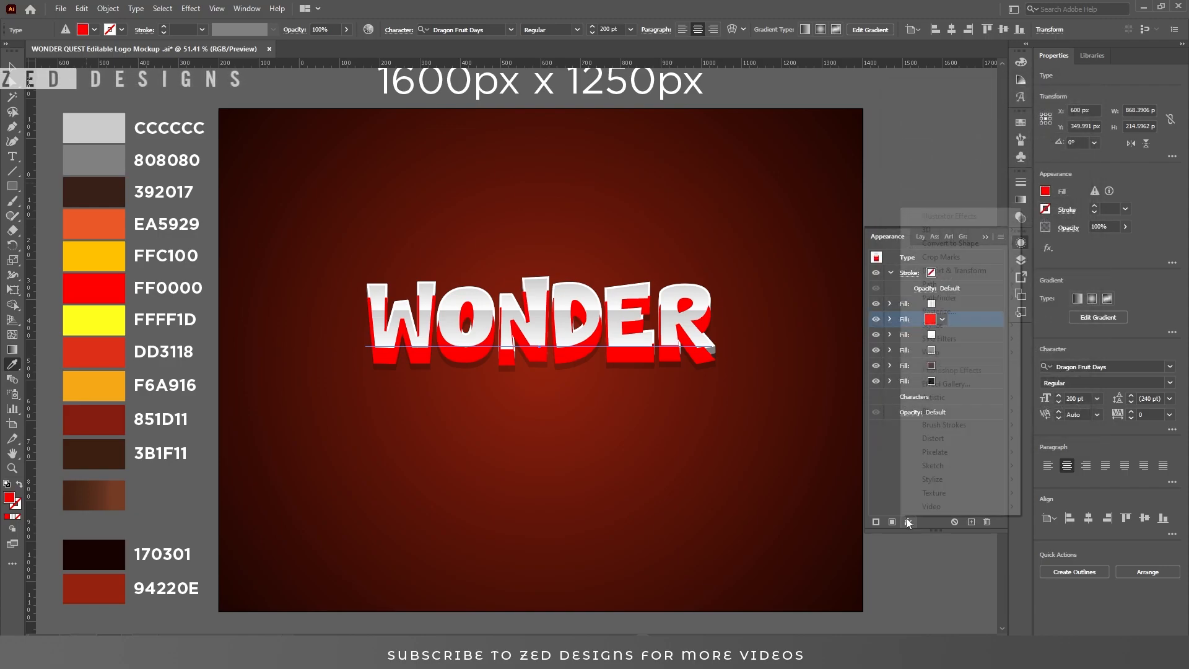
mouse_move(980, 288)
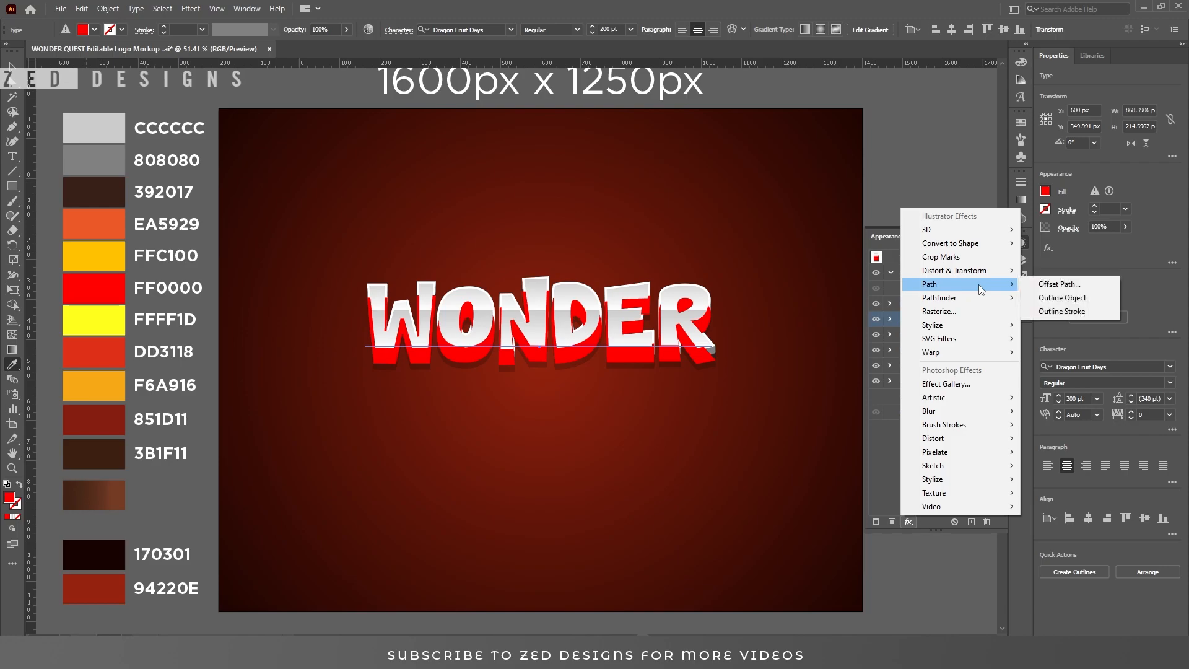
click(1045, 286)
drag(910, 329, 899, 327)
text(26)
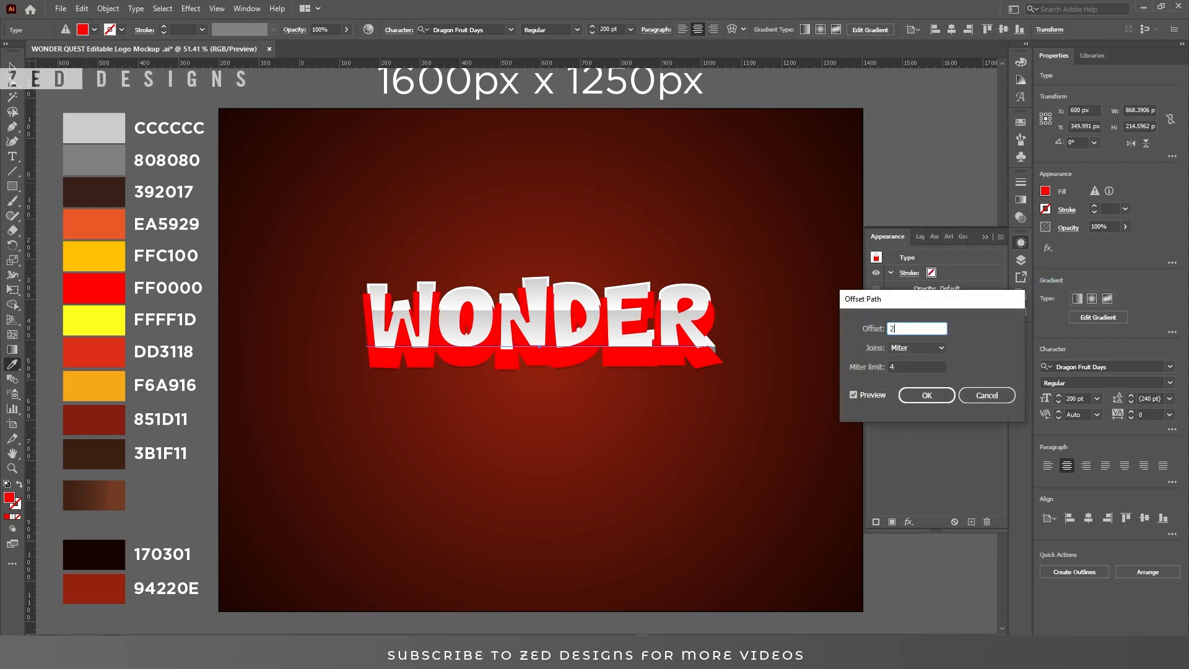
click(925, 348)
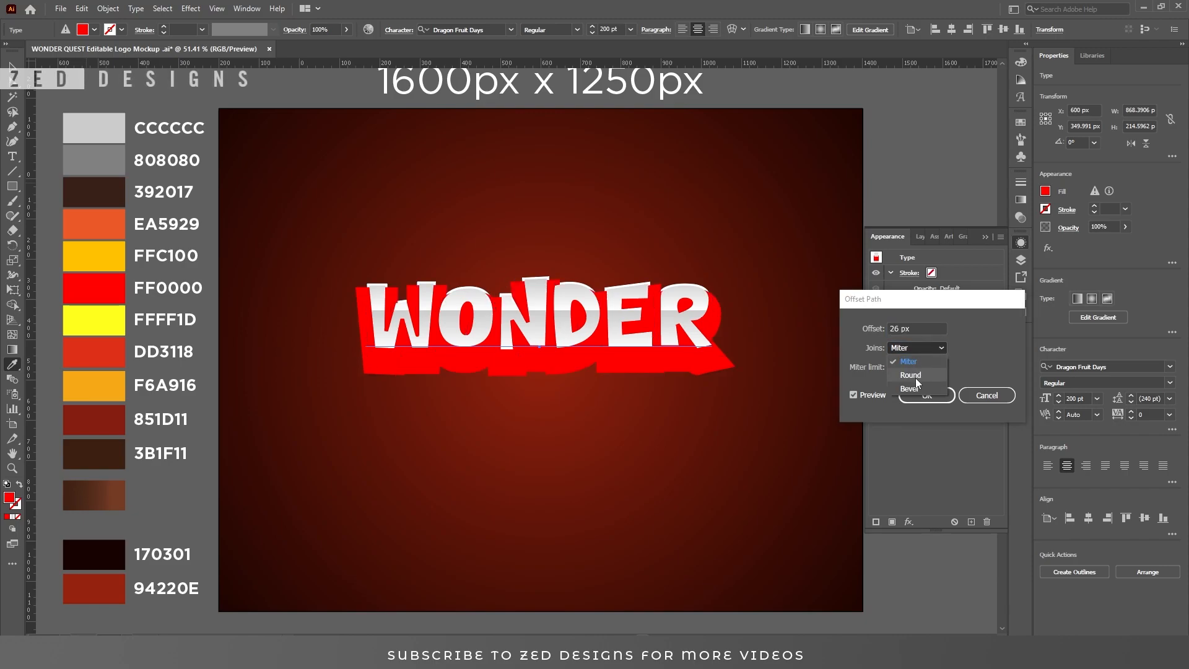
click(915, 377)
click(927, 397)
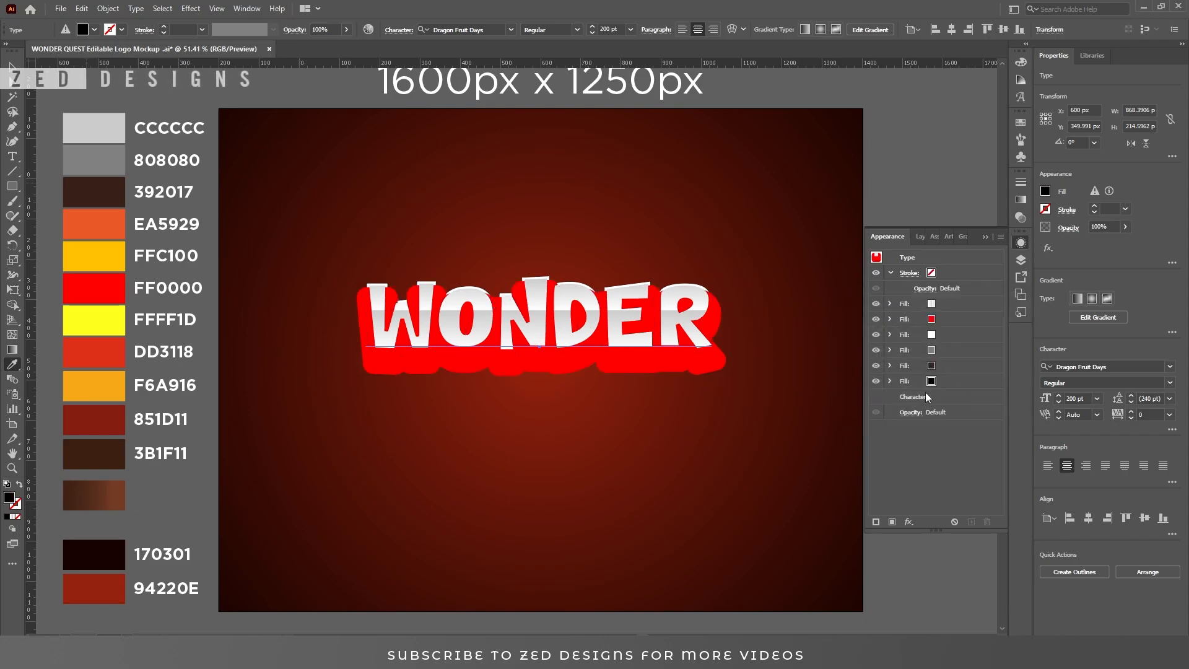
Place the red fill below all other fills and recolour it with the 392017 dark brown sample.
drag(954, 316, 946, 385)
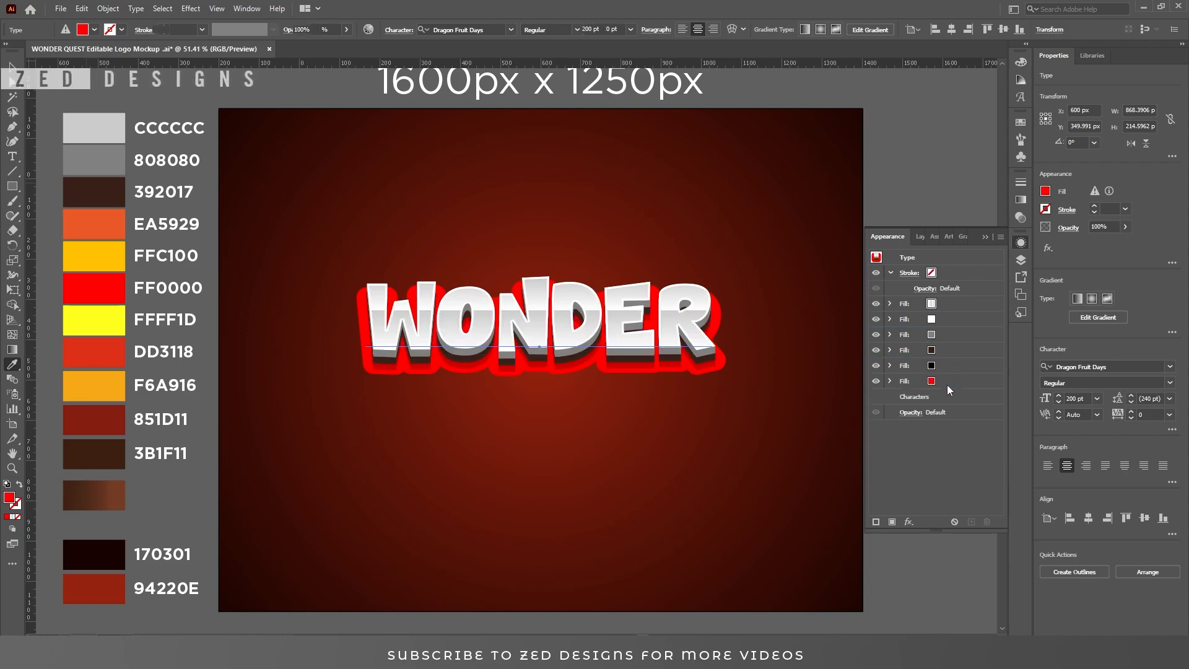
click(951, 381)
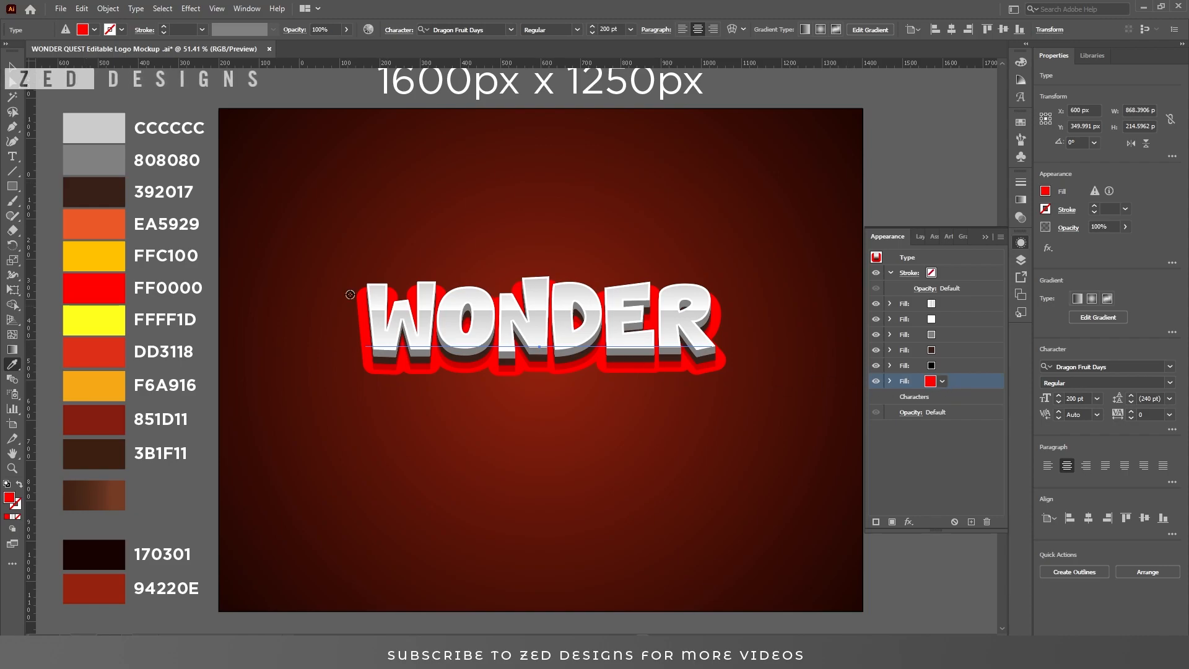
click(113, 200)
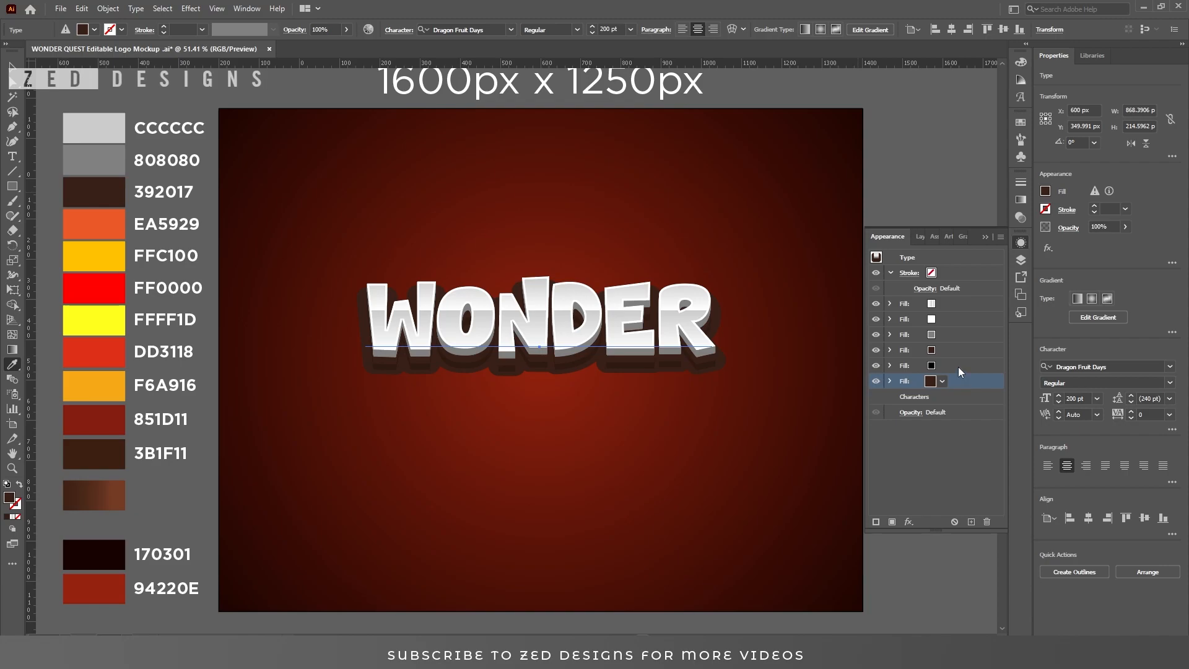
Set the blending mode of the dark brown extrusion fill above the black fill to Multiply.
click(961, 350)
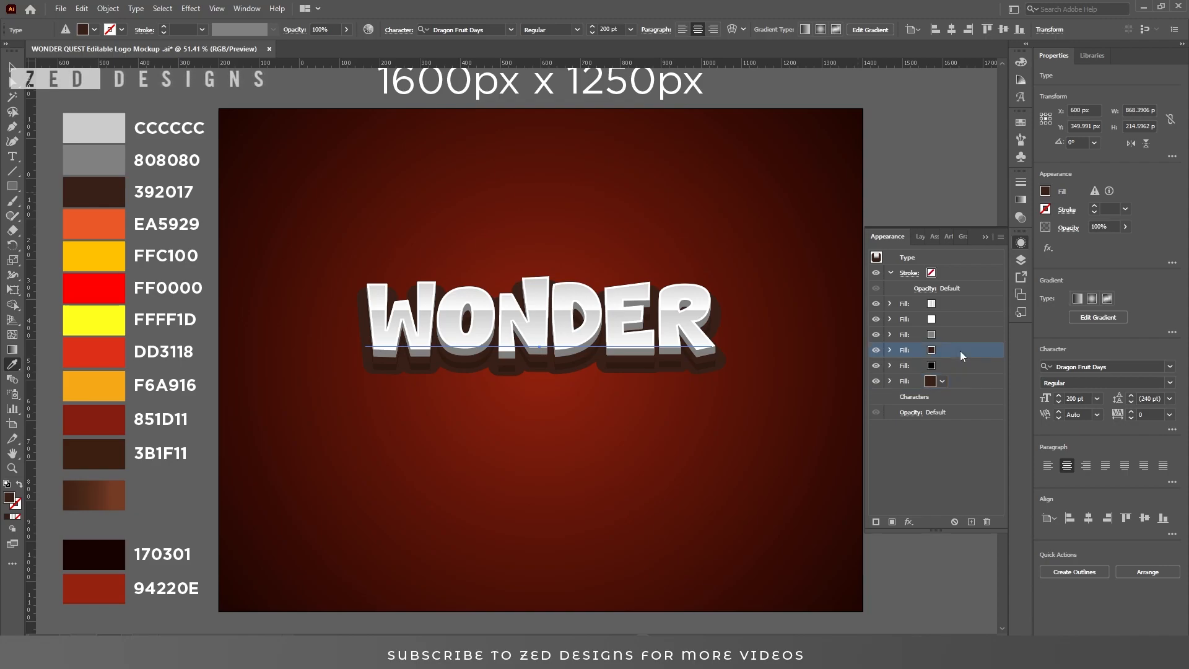
click(891, 351)
click(916, 382)
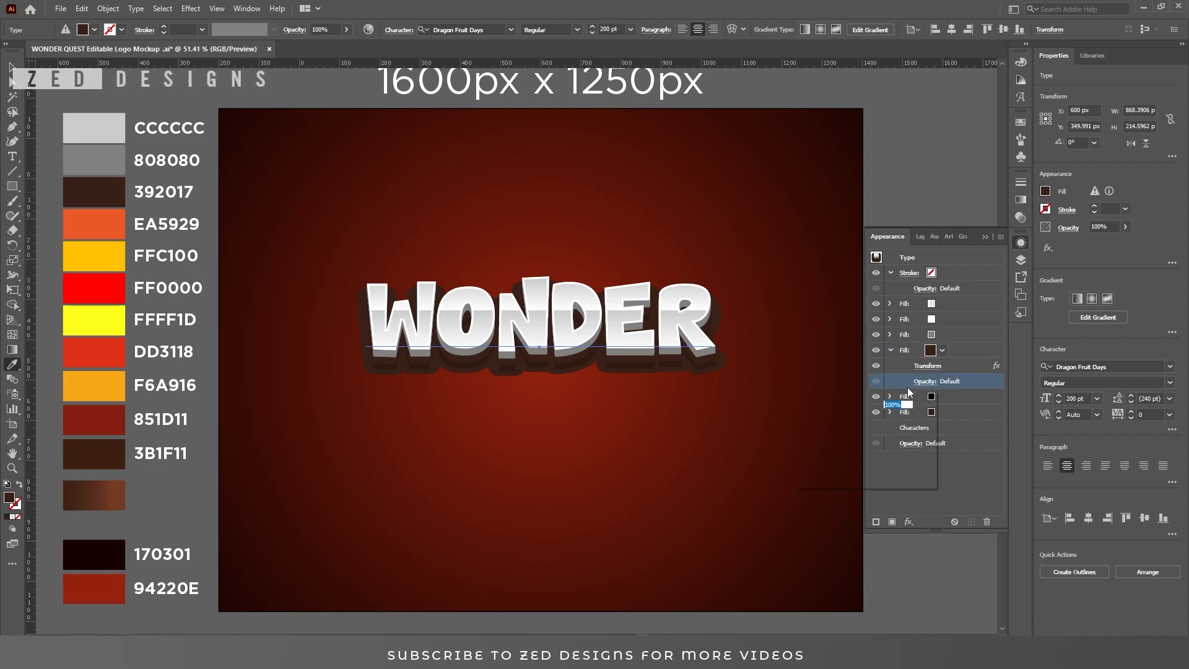
click(834, 406)
click(819, 202)
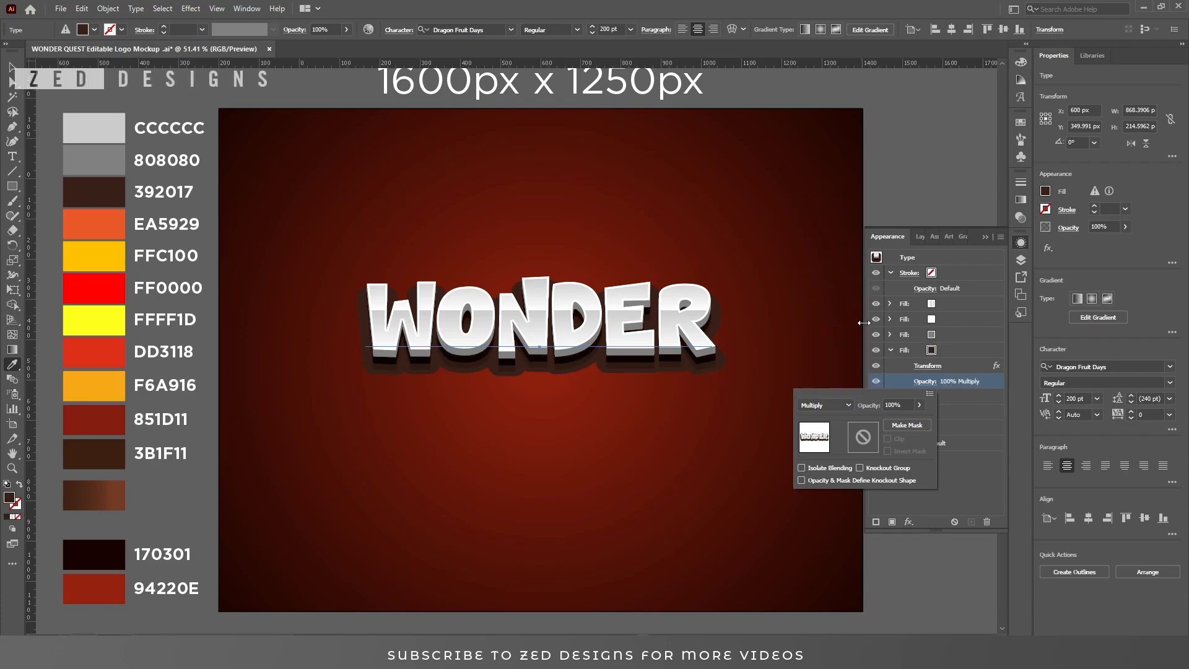
click(984, 387)
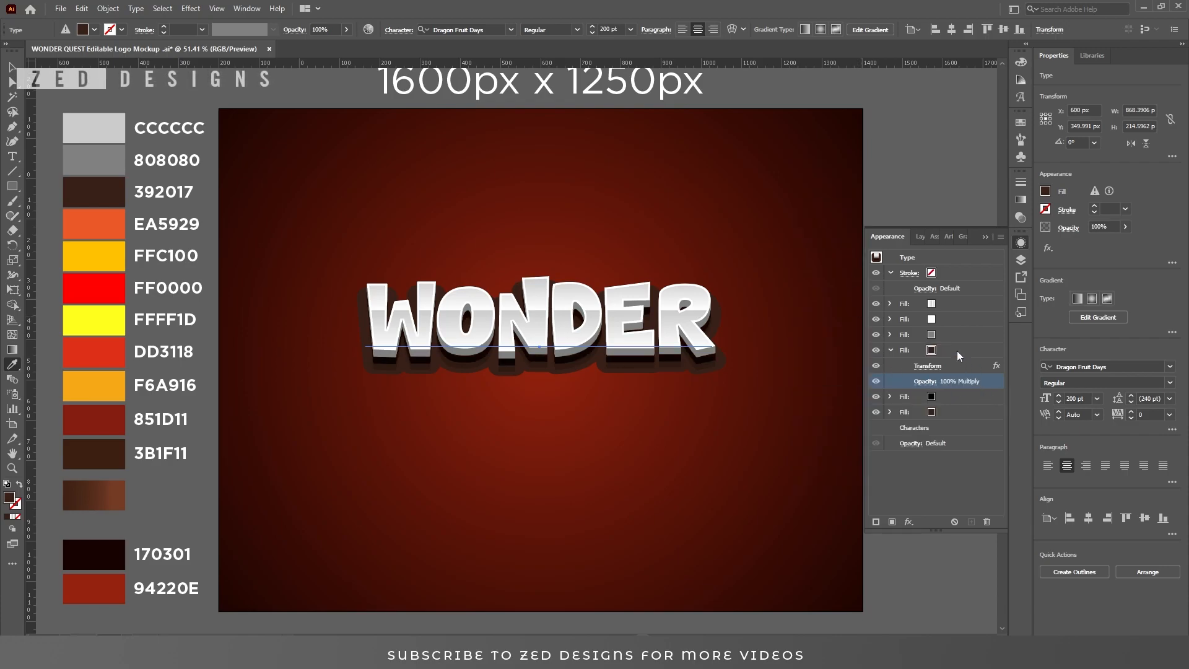
click(953, 352)
click(891, 350)
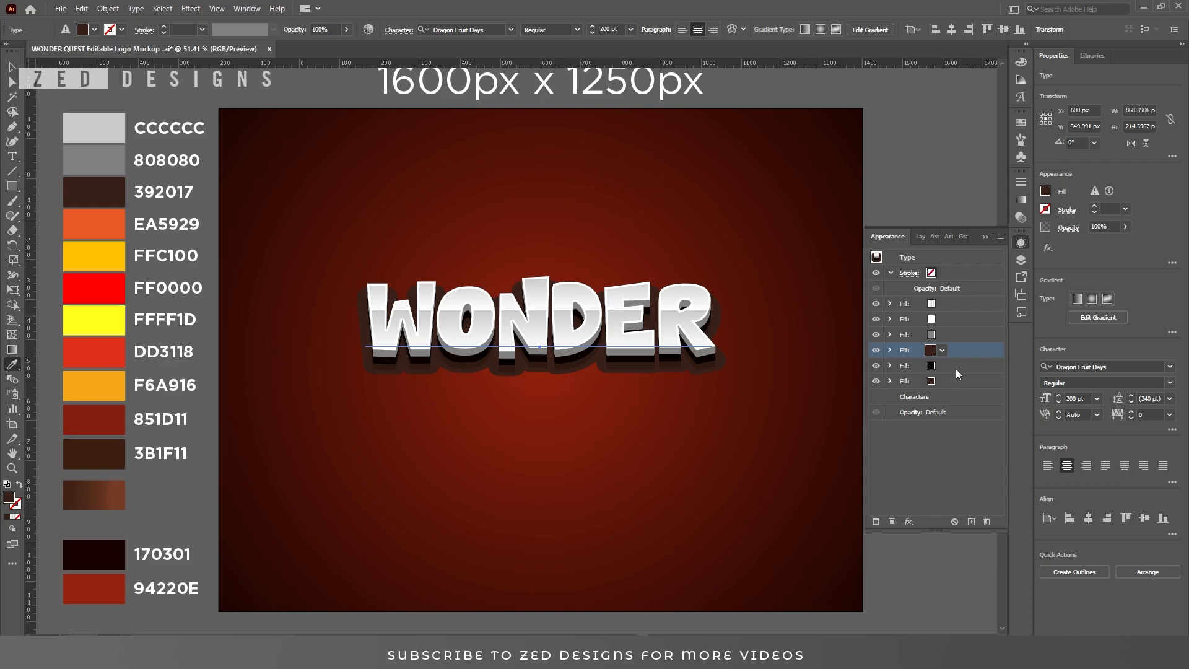
Duplicate the bottom offset brown fill and recolour the lowest copy with the 3B1F11 sample.
drag(958, 368, 958, 380)
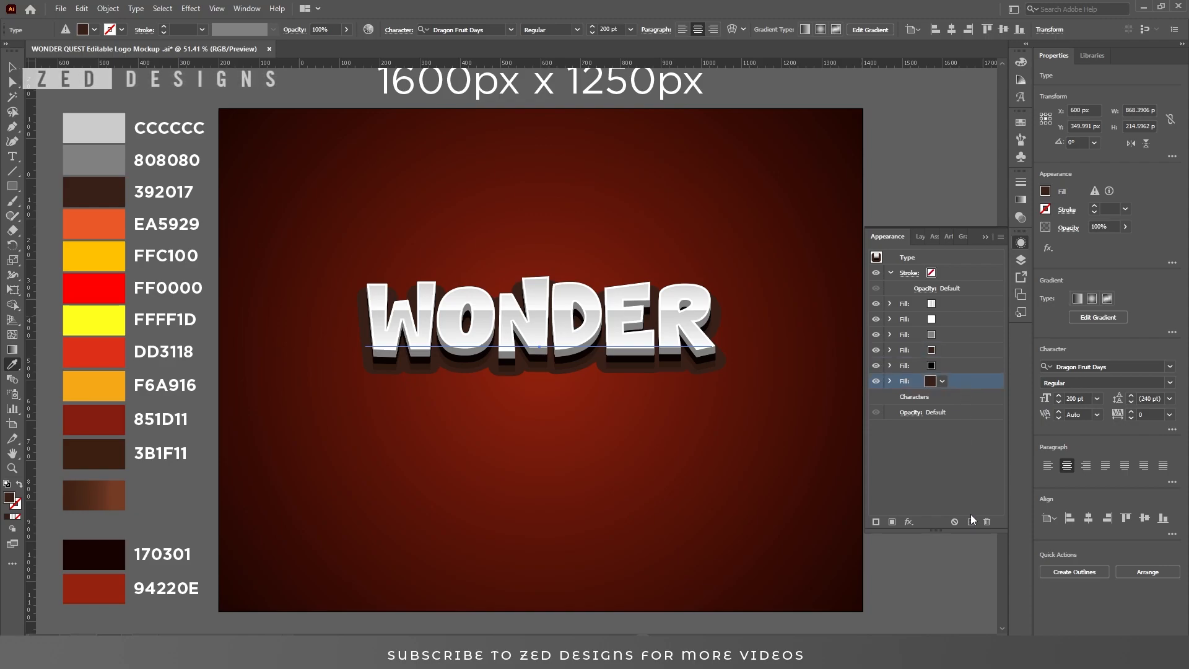
click(972, 522)
click(952, 400)
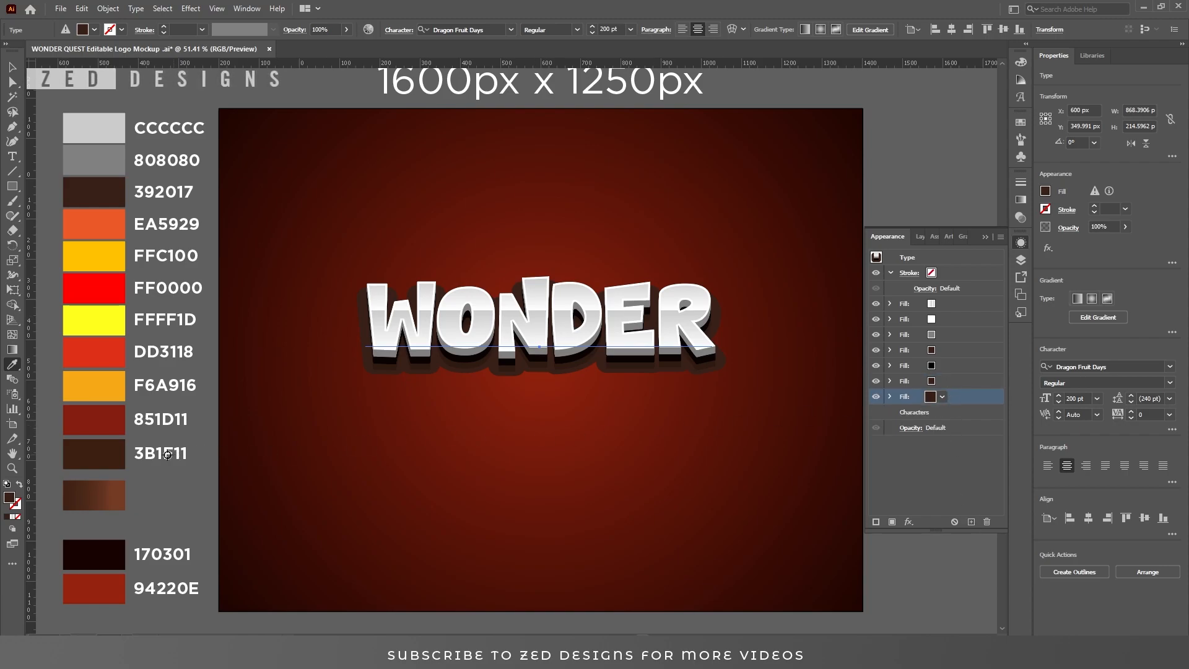
shift+click(111, 460)
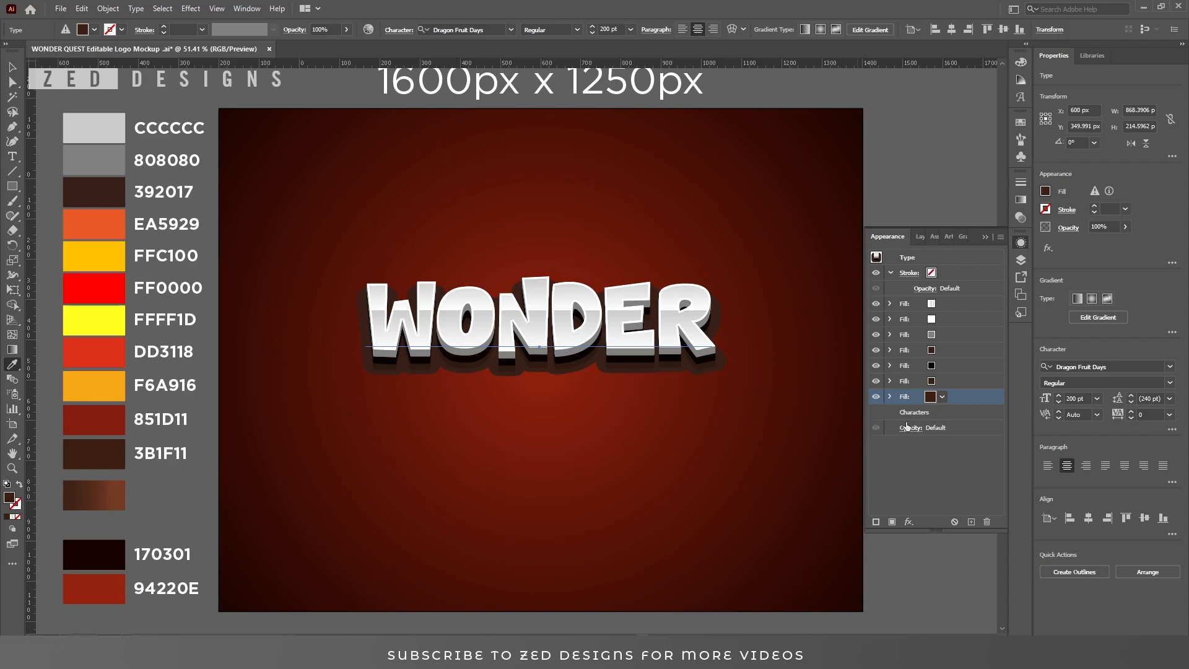
Add a second Transform effect to the lowest brown fill with a vertical move of 0.5 px and 35 copies.
click(909, 521)
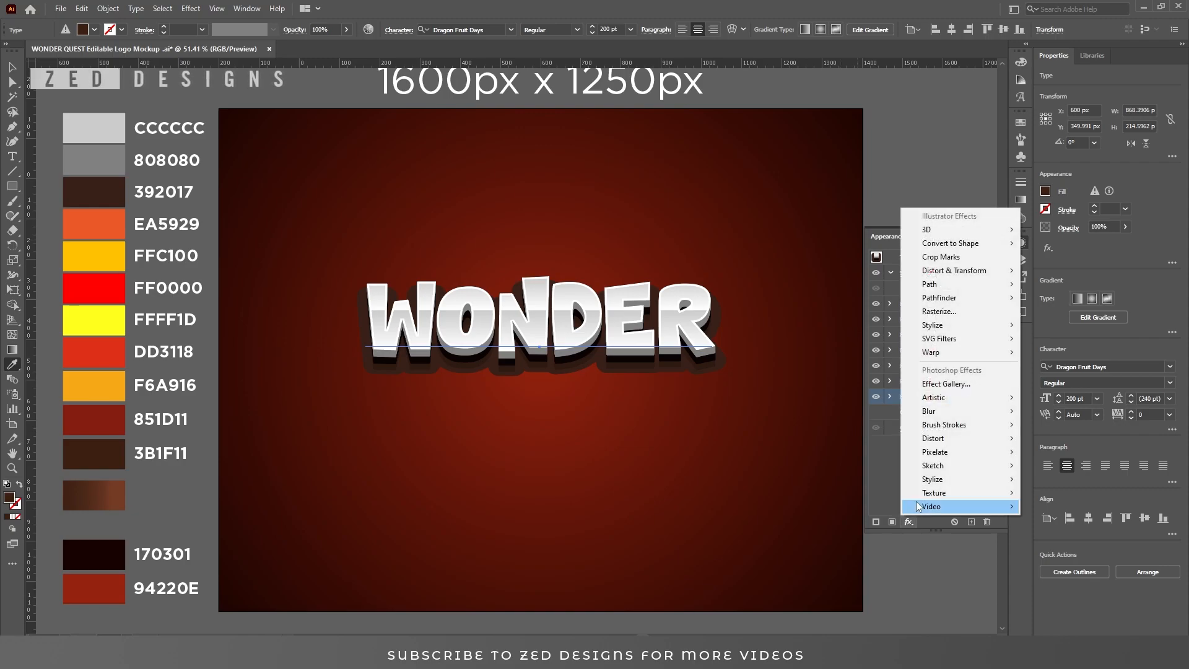
mouse_move(966, 270)
click(1053, 311)
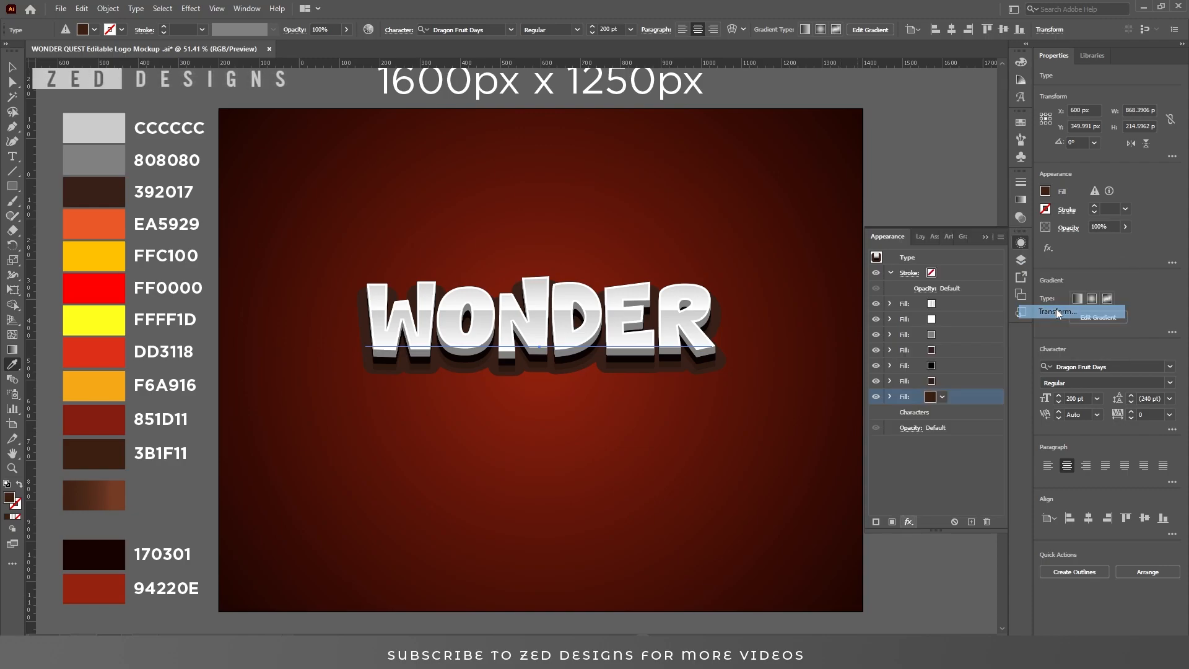
click(663, 351)
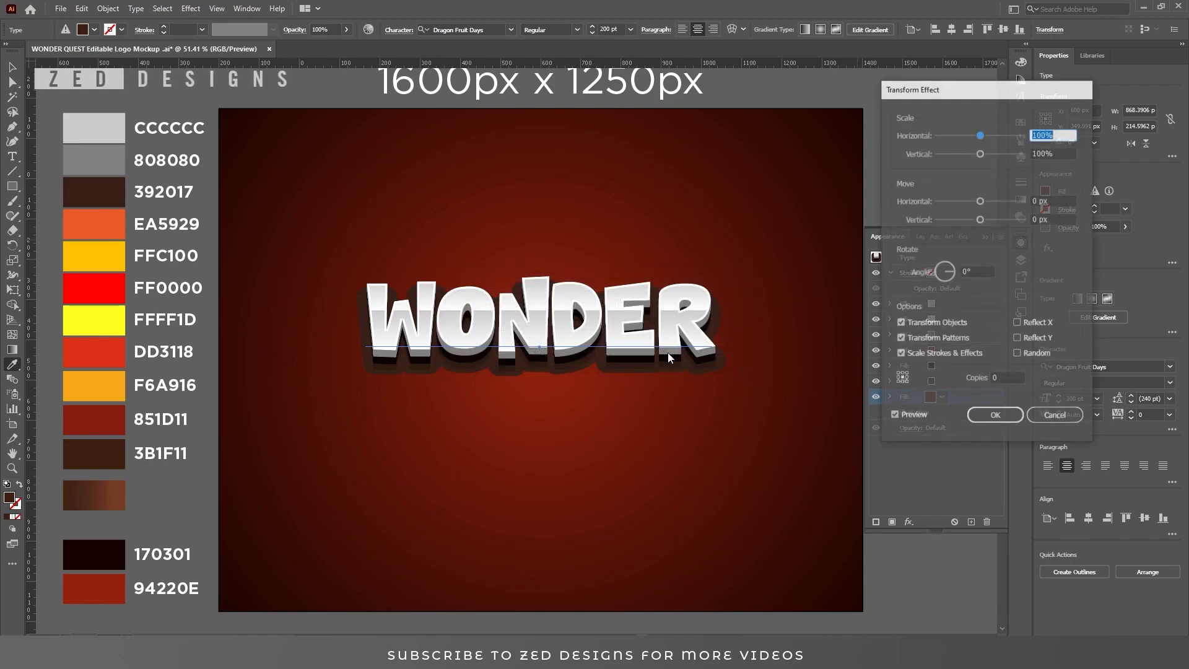
click(1053, 219)
text(.5)
key(Tab)
click(1006, 376)
text(35)
key(Tab)
click(994, 417)
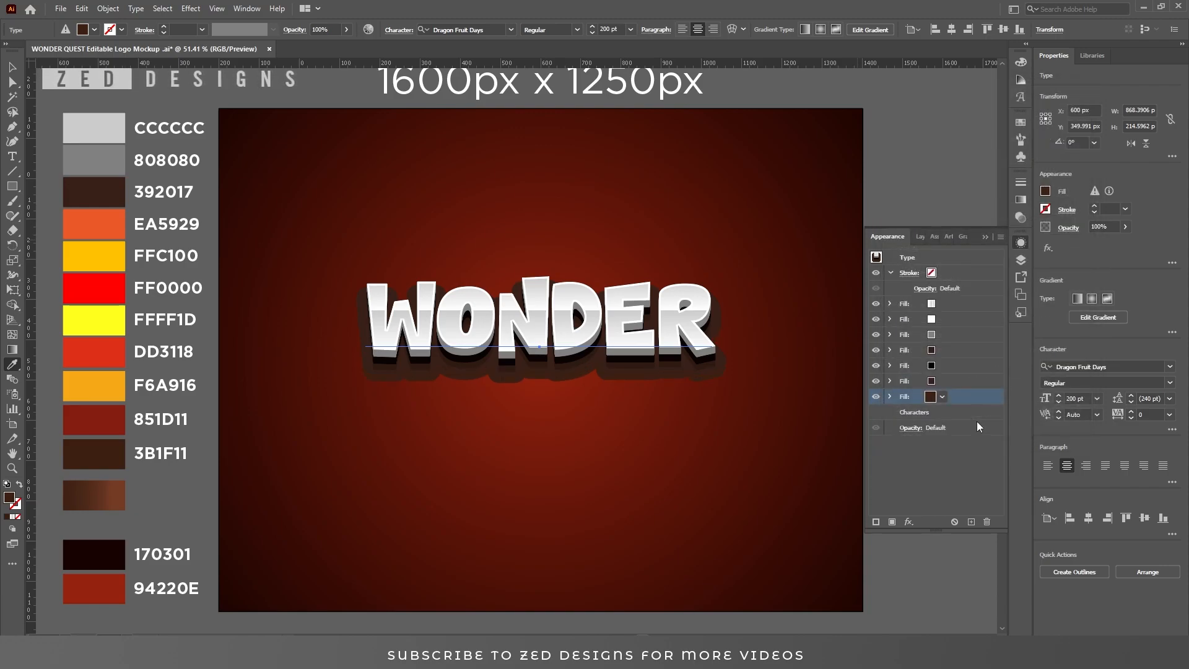
Set the lowest brown fill's blending mode to Multiply.
click(890, 396)
click(924, 458)
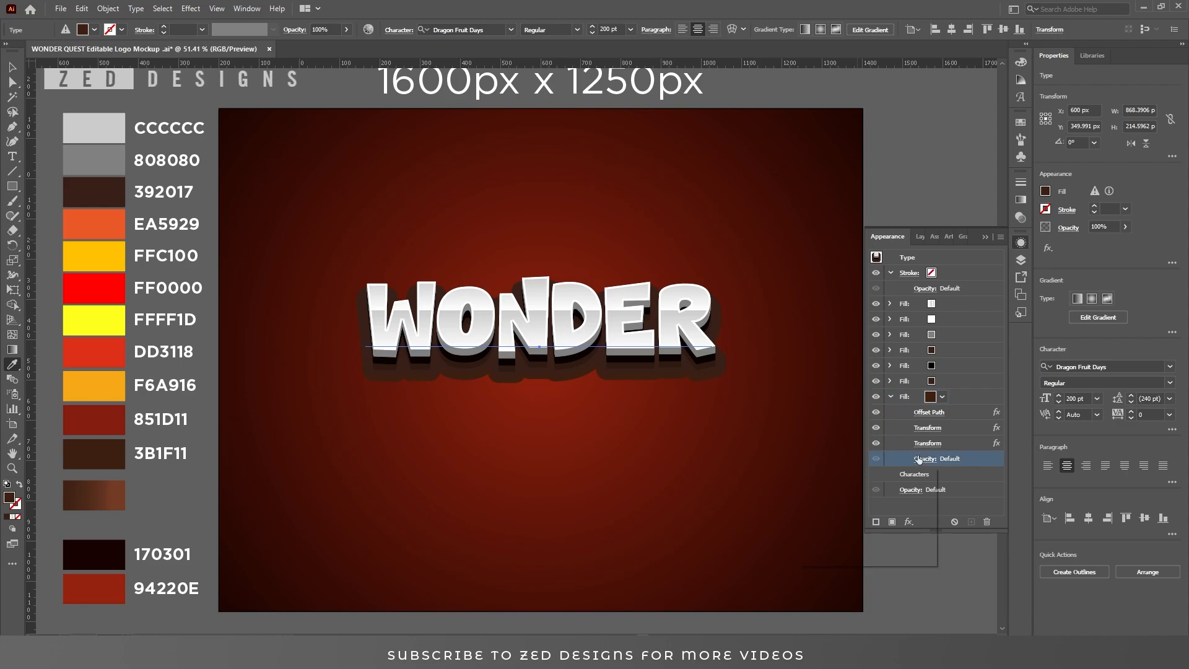
click(846, 481)
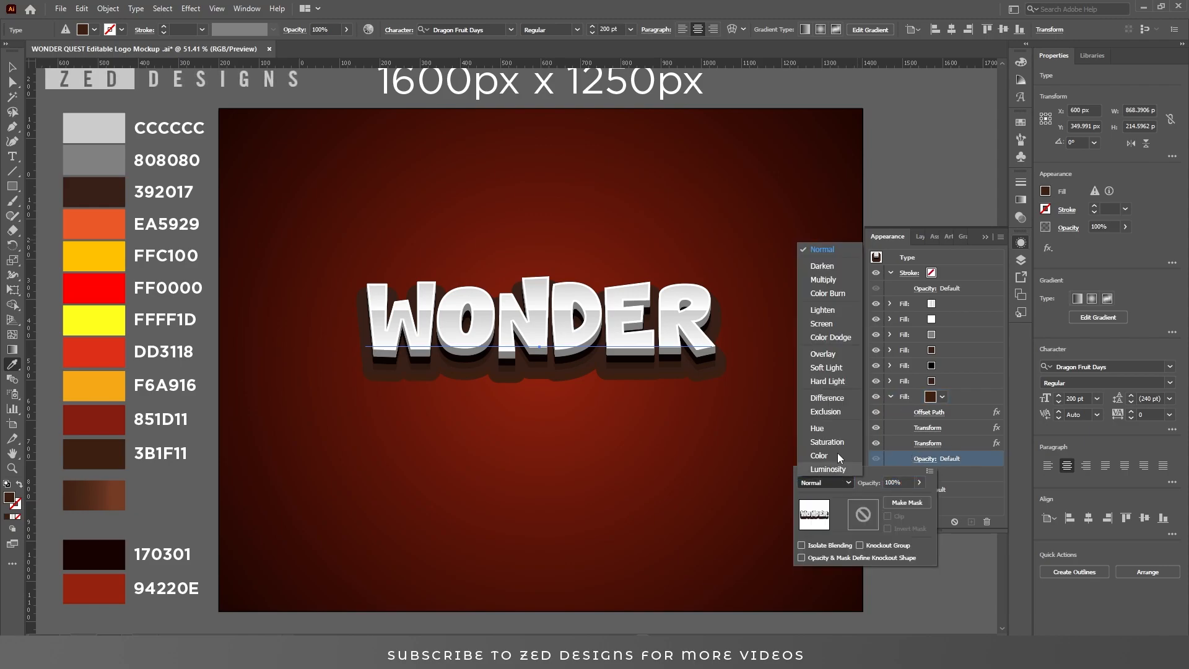
click(839, 281)
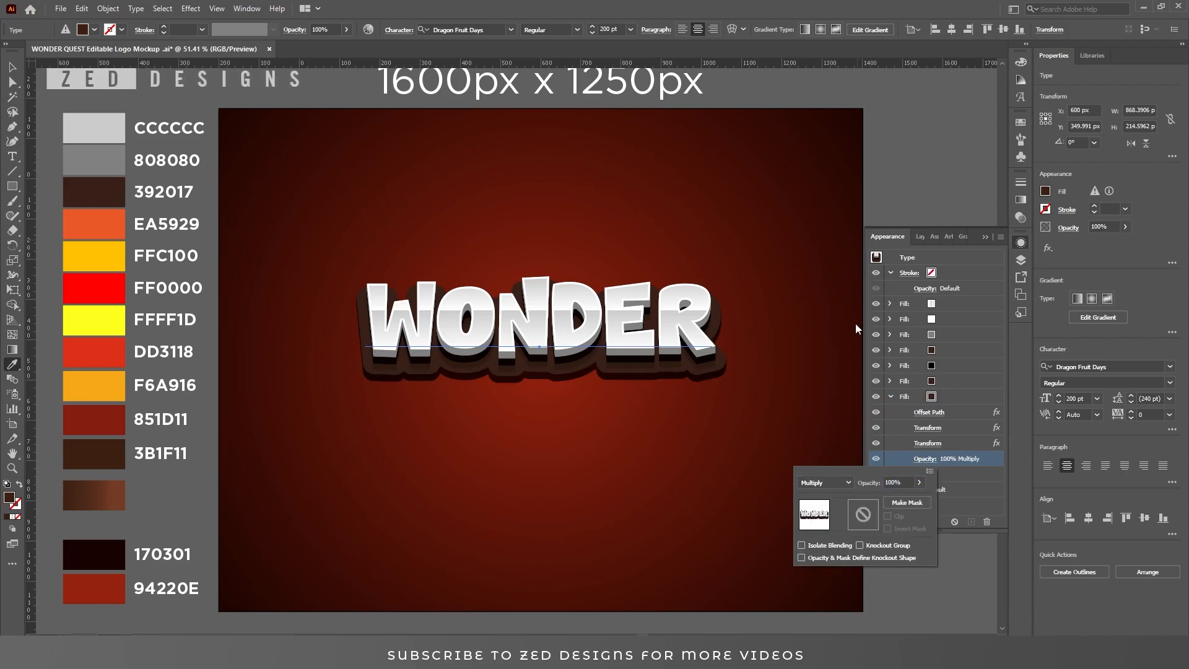
click(967, 398)
click(891, 396)
Duplicate the 392017 offset fill and apply the black-and-white line pattern swatch to the upper copy.
drag(965, 394, 969, 379)
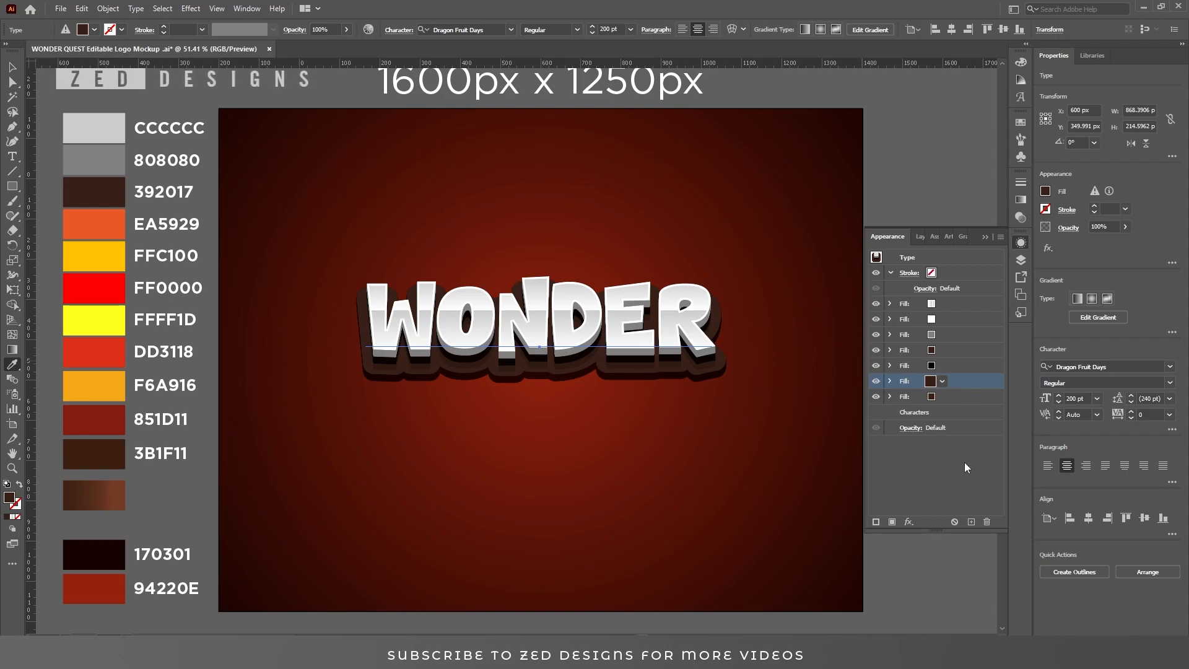
click(971, 522)
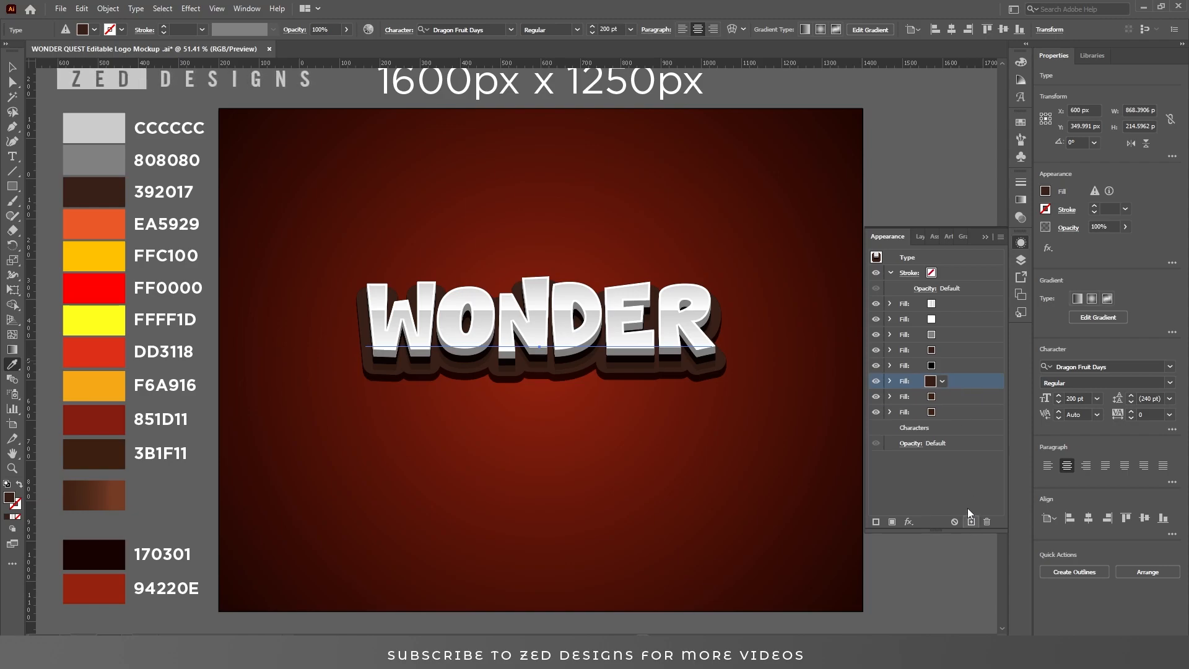
click(942, 381)
click(872, 429)
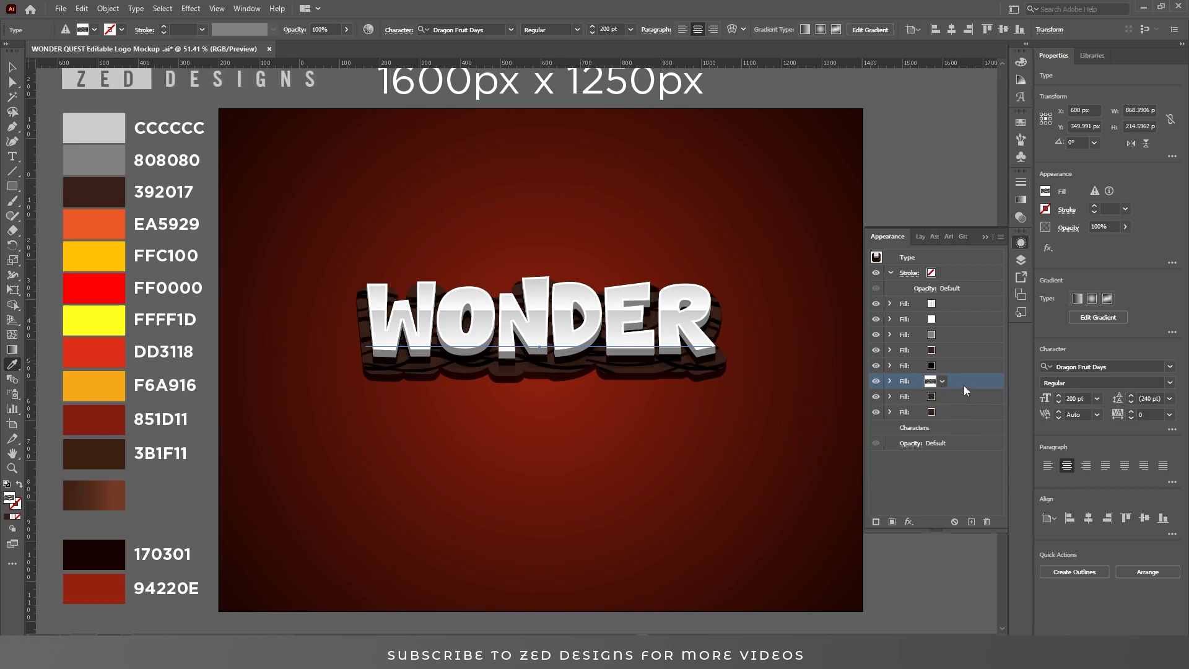
Set the pattern fill's blending mode to Multiply and its opacity to 50%.
click(890, 382)
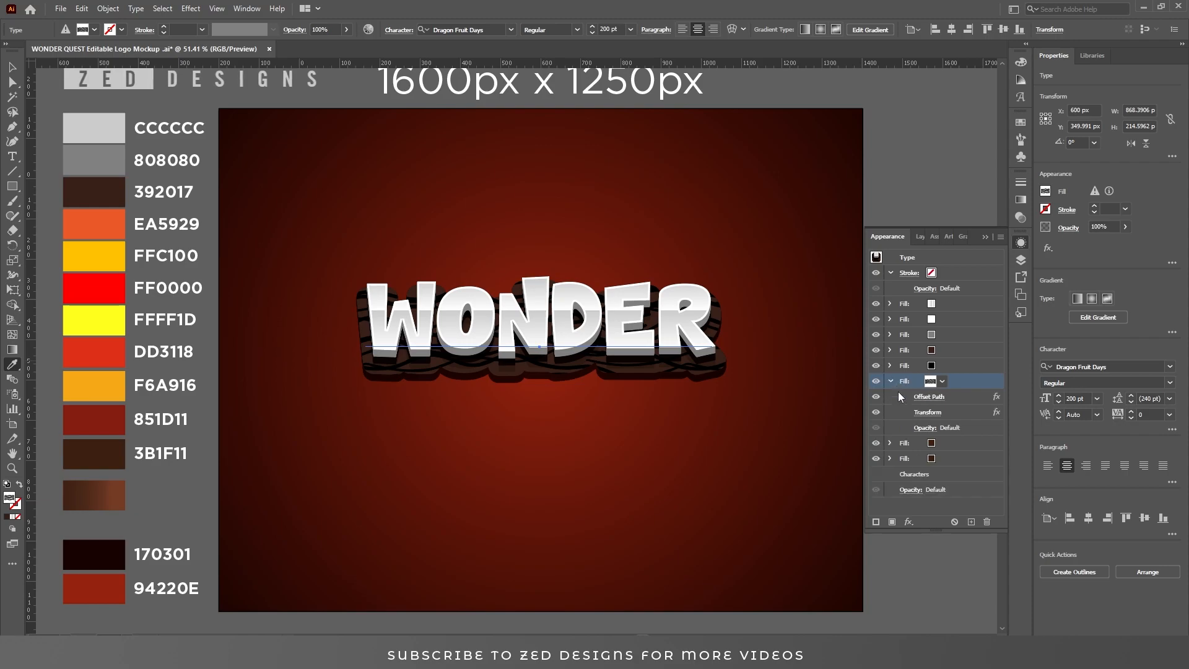
click(924, 428)
click(833, 451)
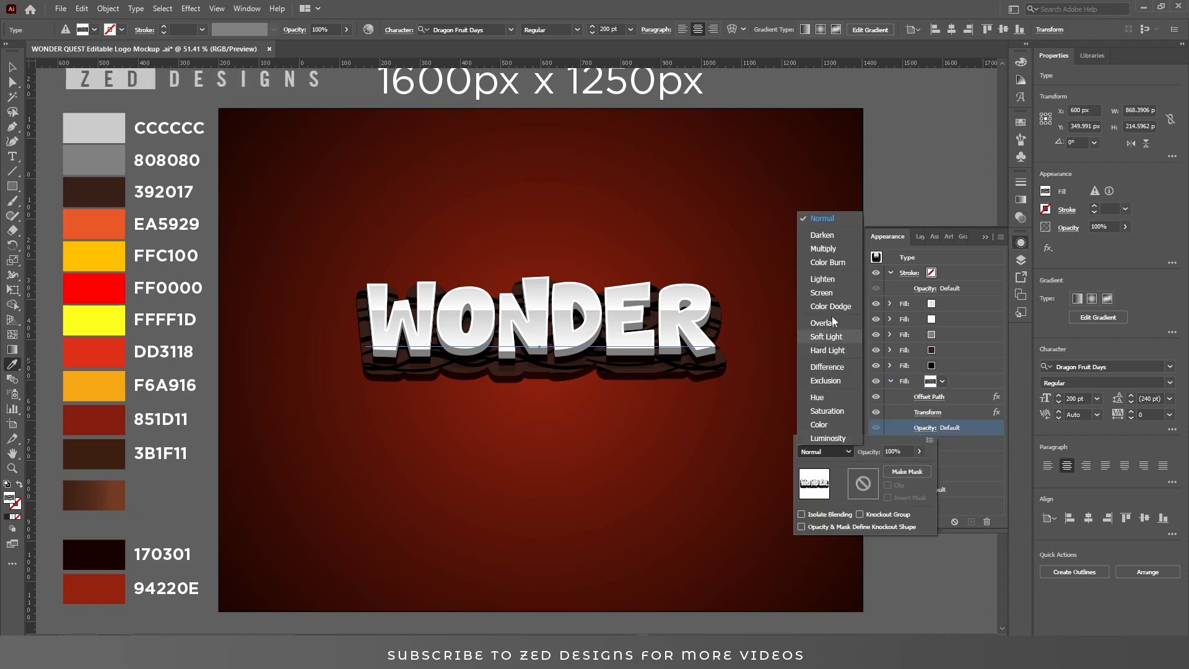
click(834, 248)
click(888, 451)
text(50)
key(Return)
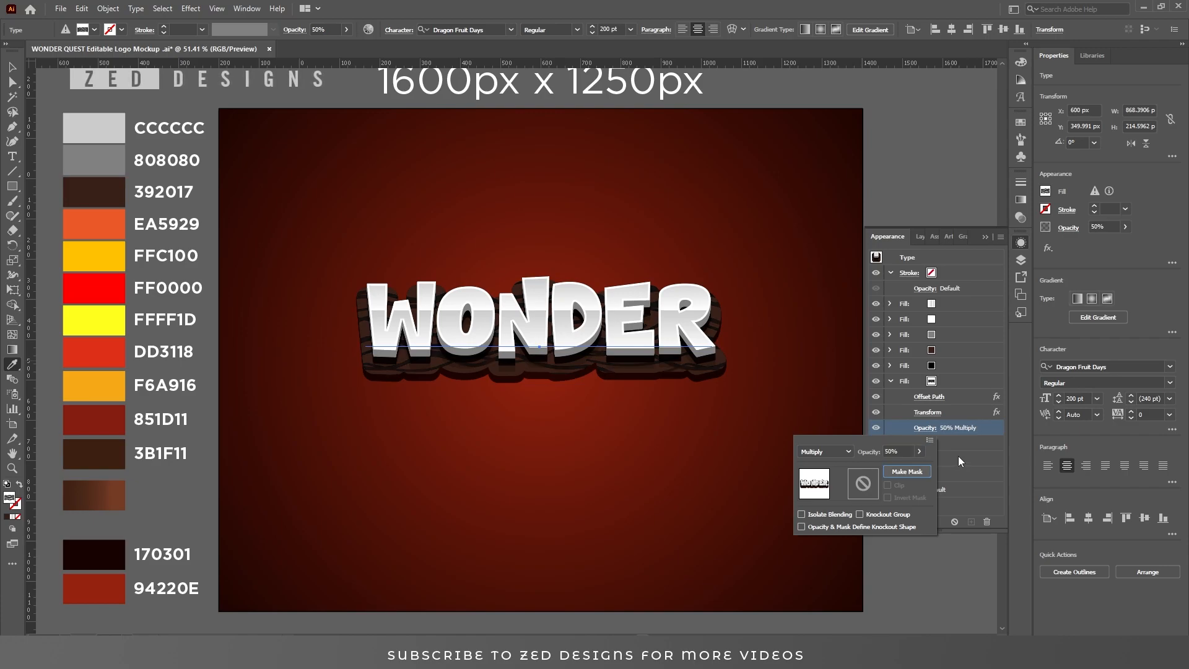
click(973, 480)
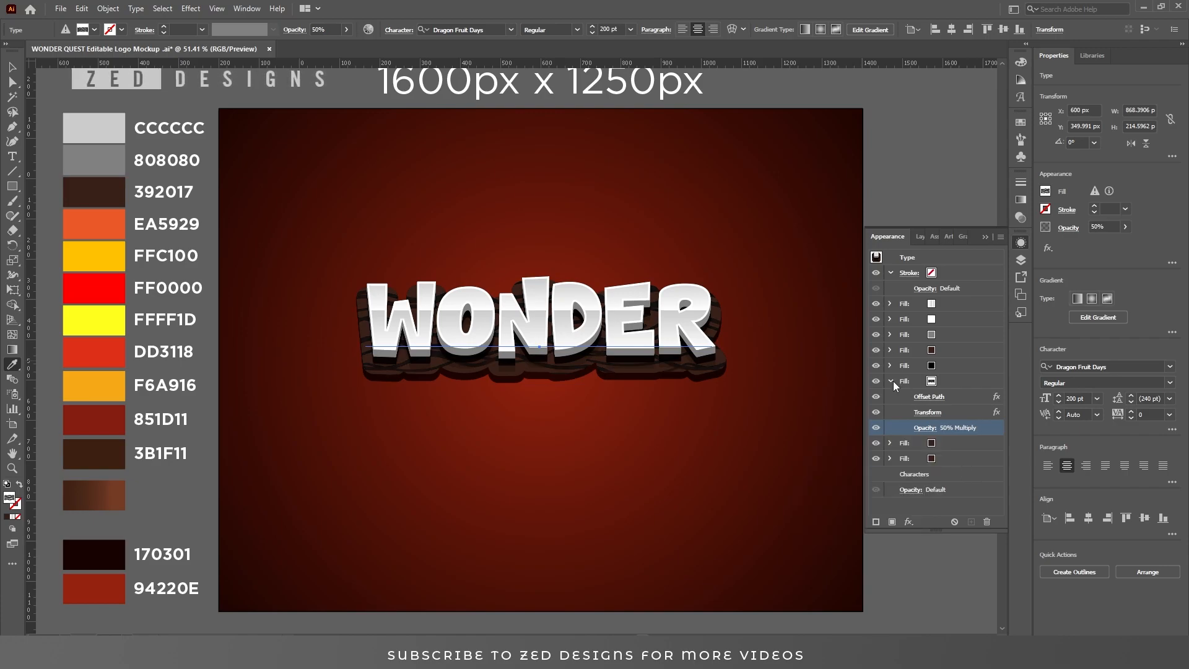
click(891, 381)
click(968, 382)
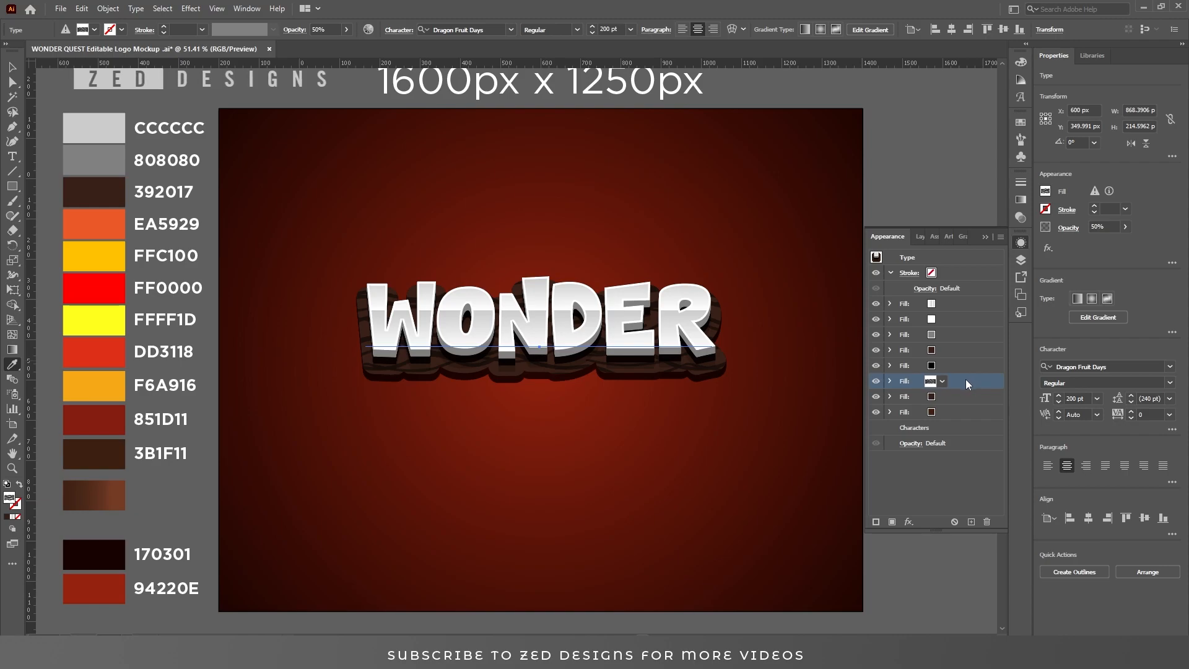
Copy the WONDER text, paste it in front, and move the copy directly below the original.
key(v)
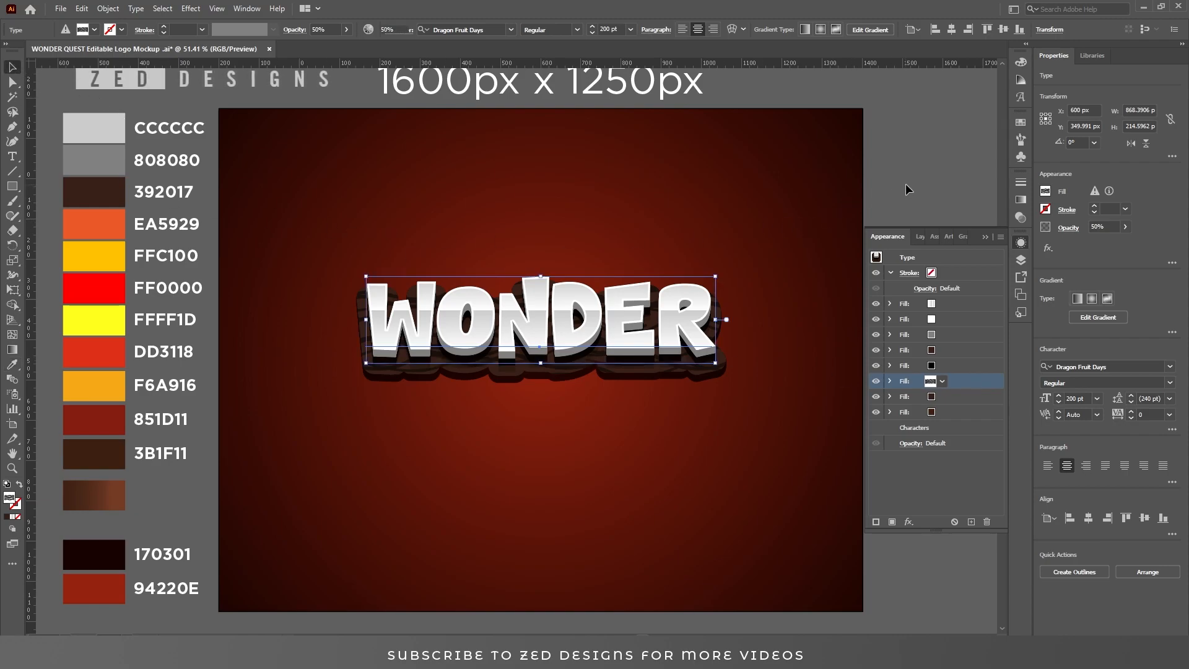
click(905, 184)
click(659, 310)
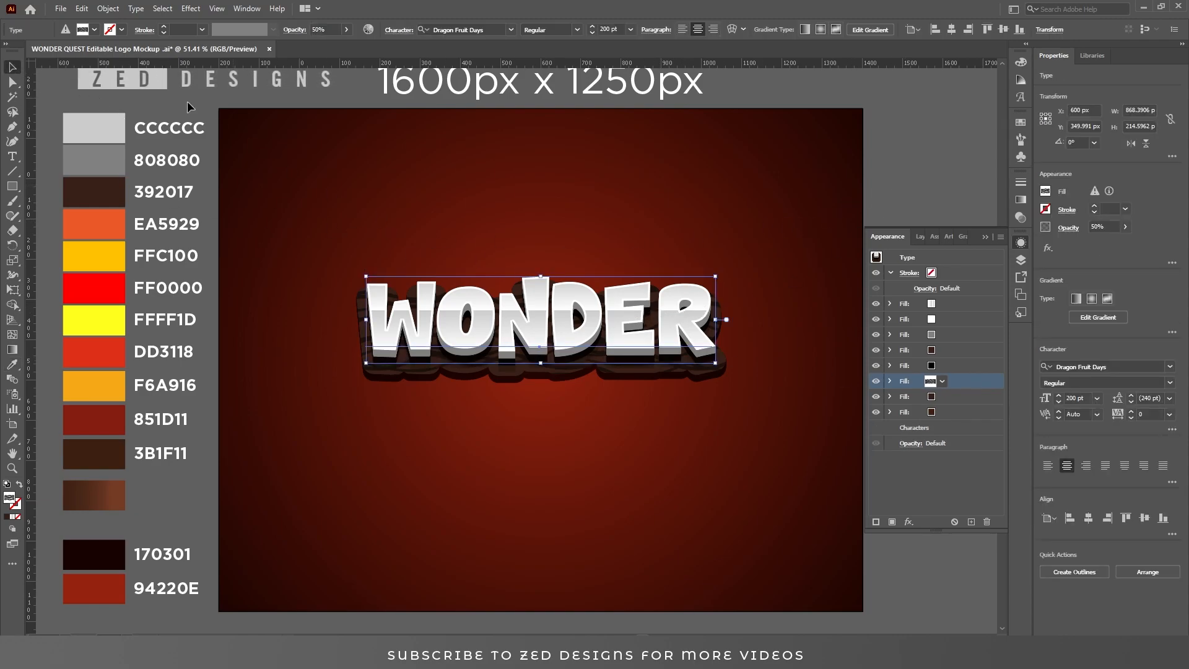
click(82, 9)
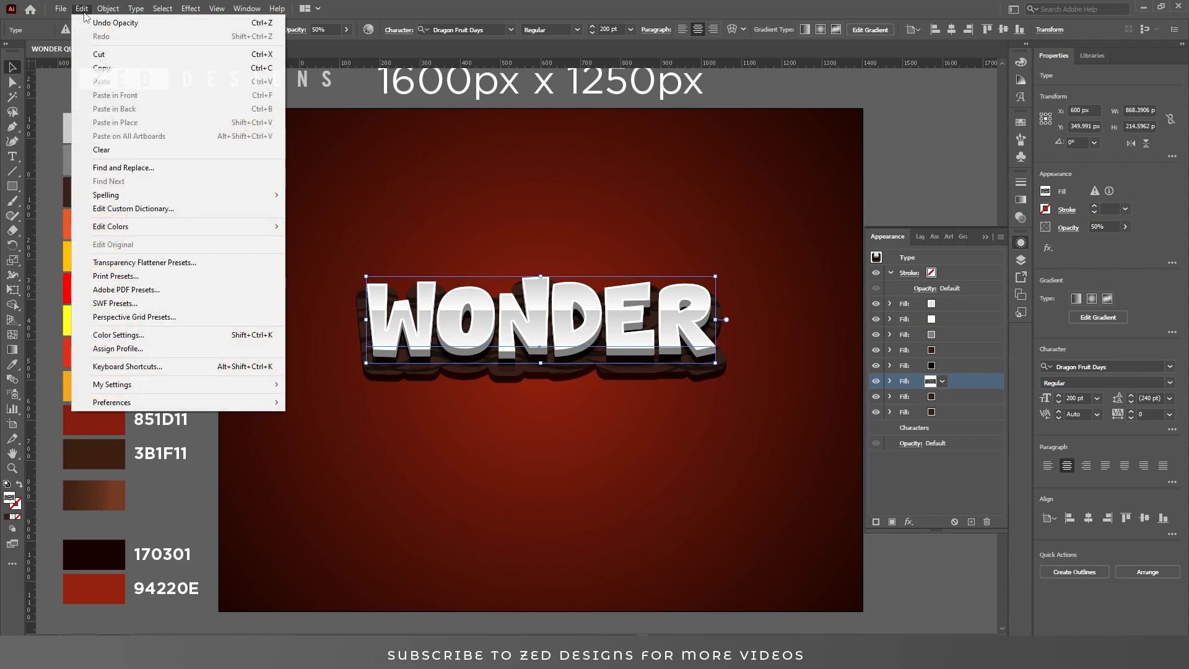
click(103, 69)
click(83, 9)
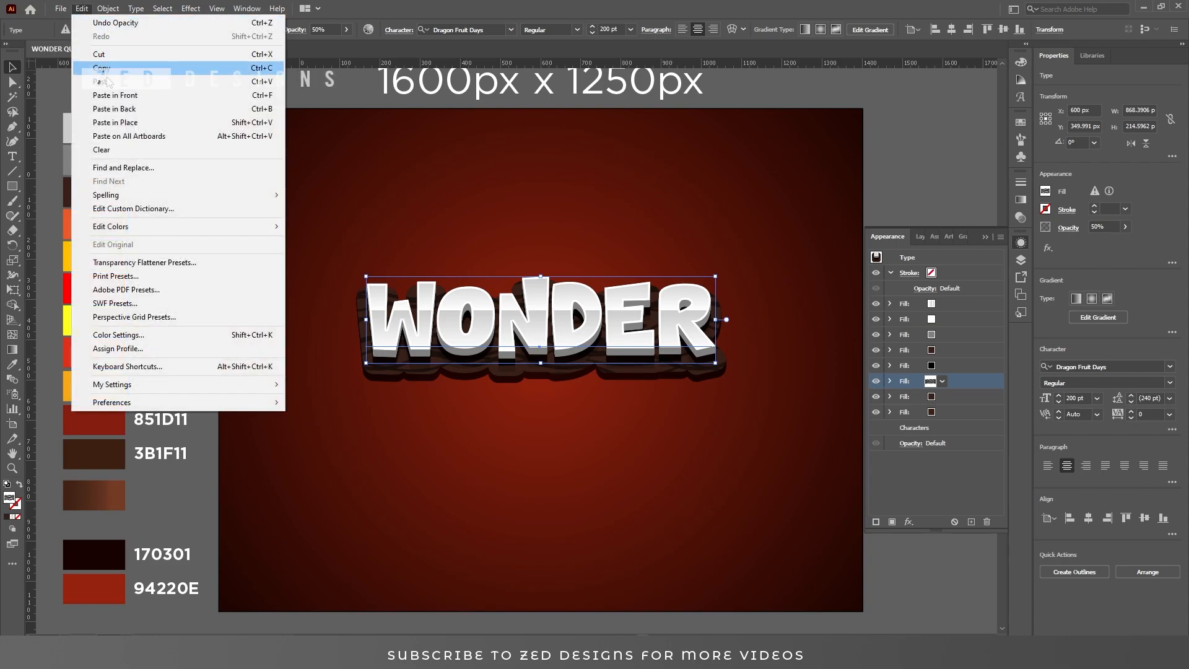
click(112, 96)
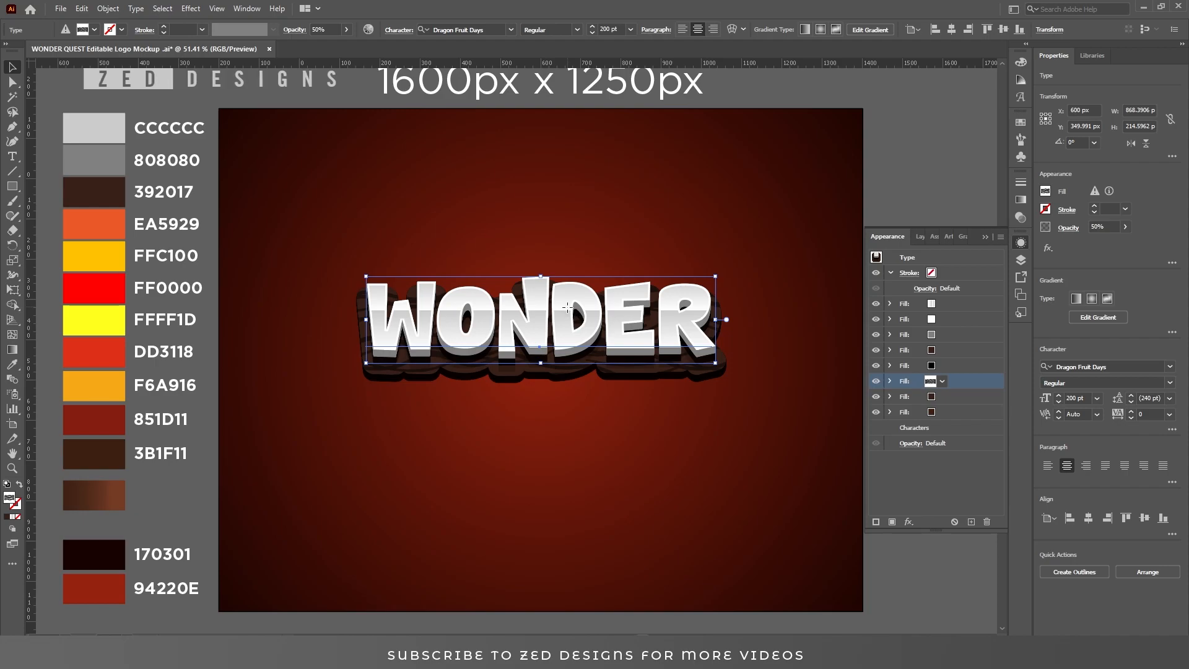
drag(570, 323, 555, 403)
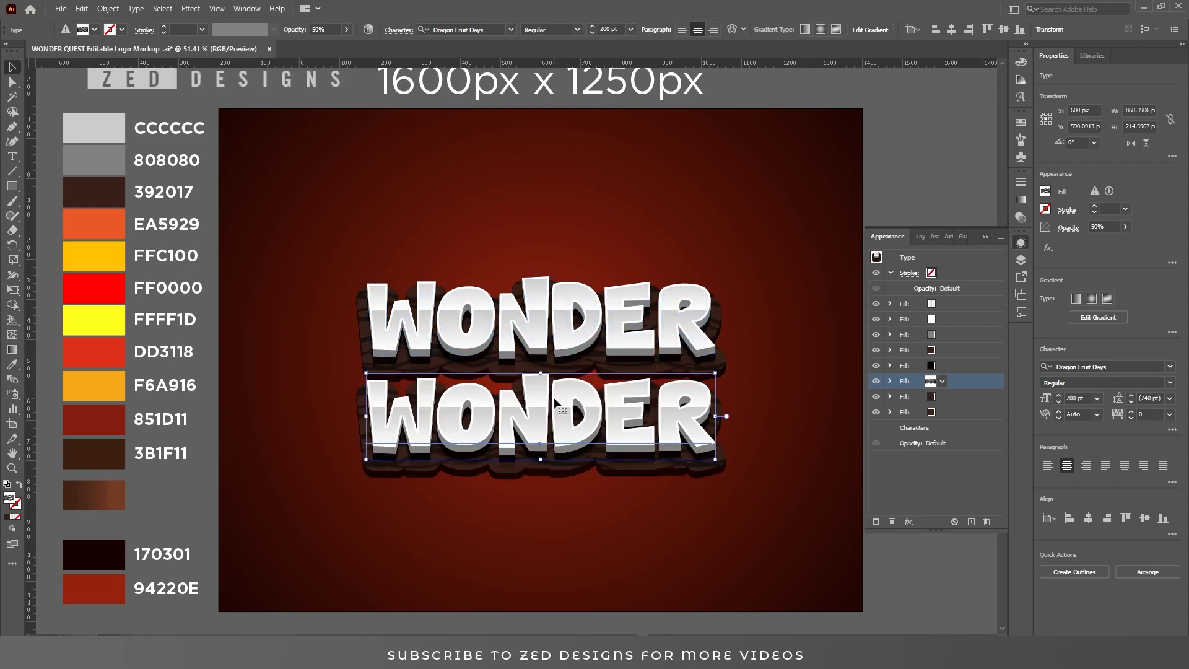
Replace the lower text copy's wording with QUEST.
double_click(554, 402)
key(ctrl+a)
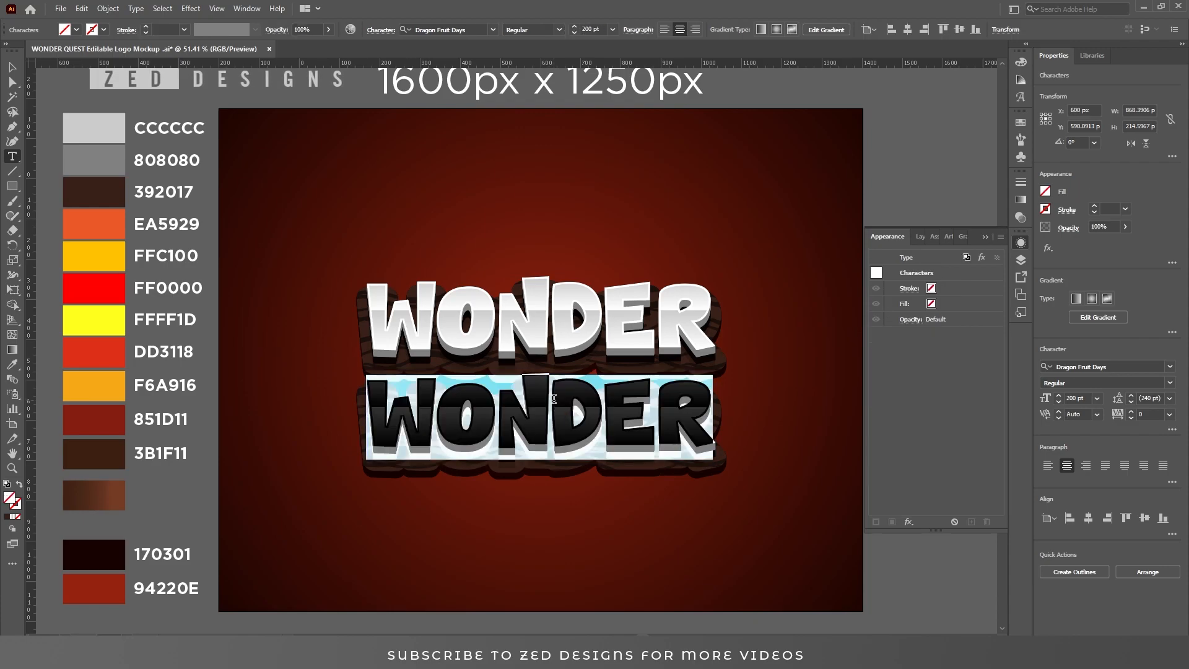
text(Q)
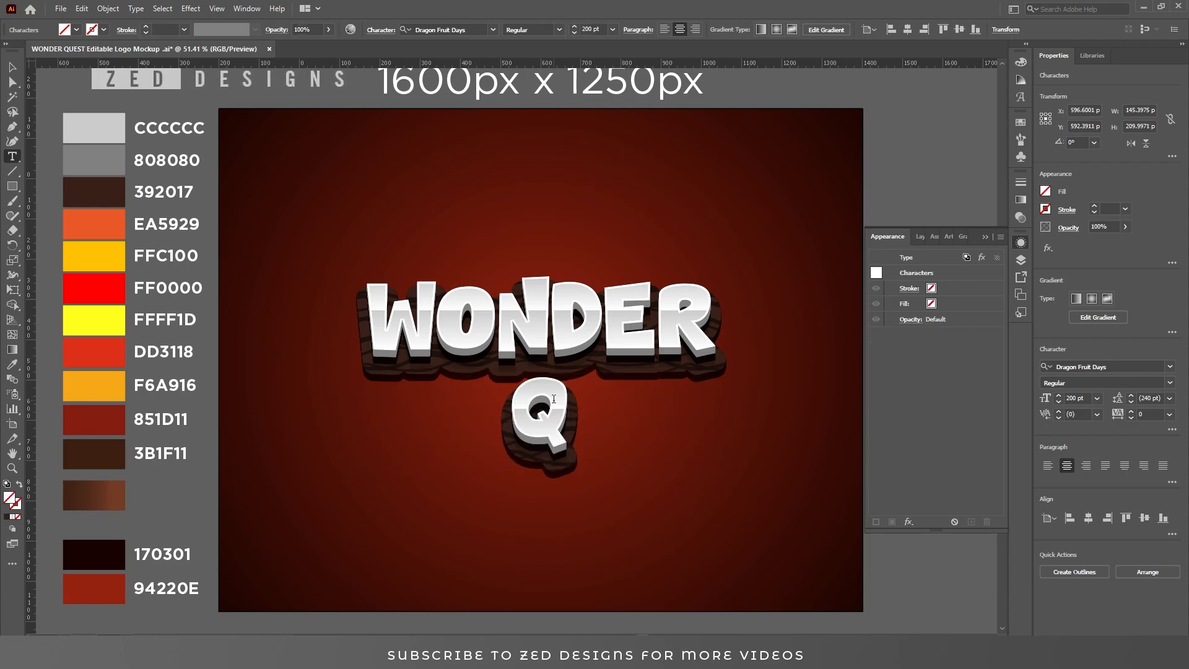
text(UES)
key(Escape)
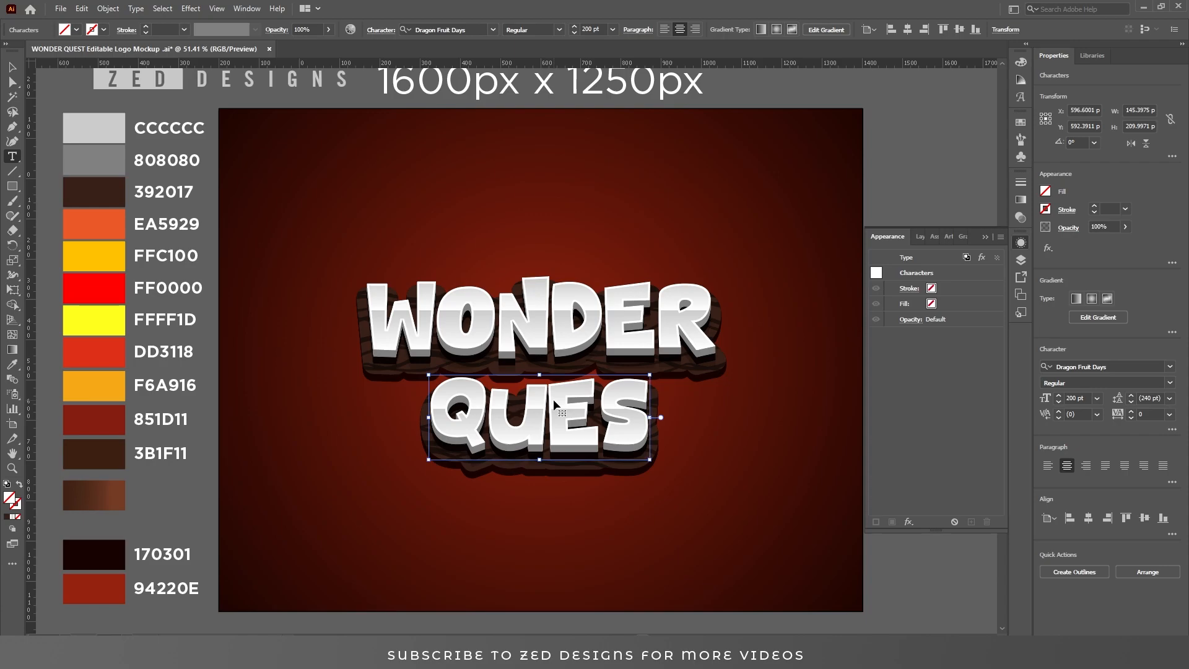
text(T)
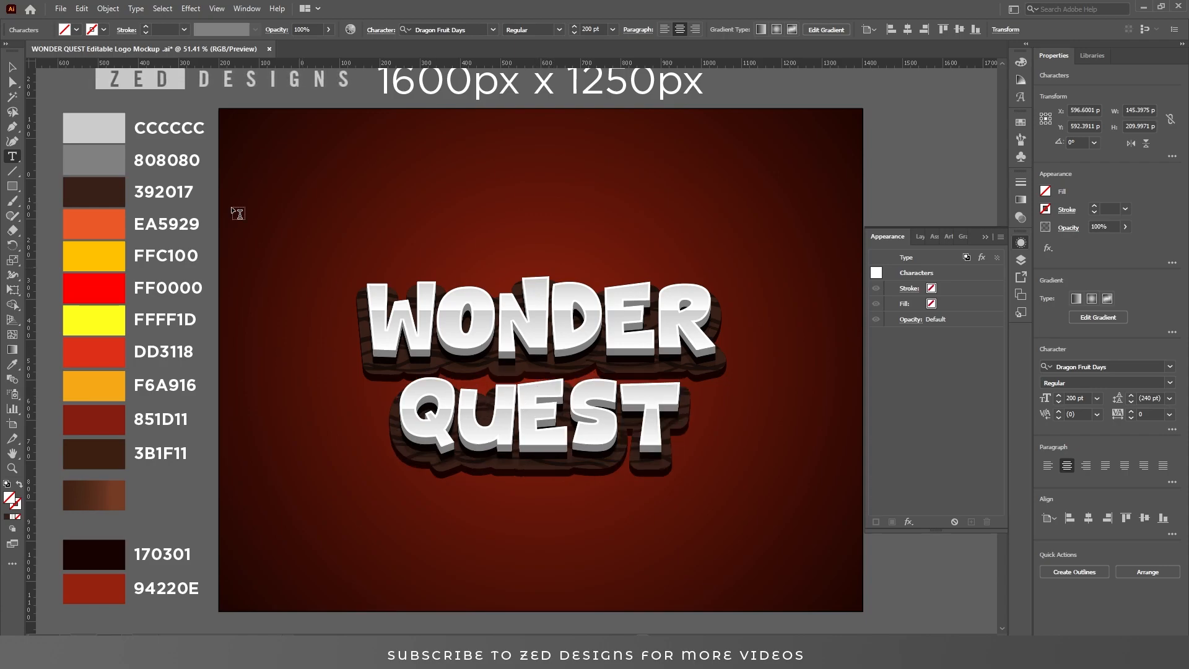
click(11, 67)
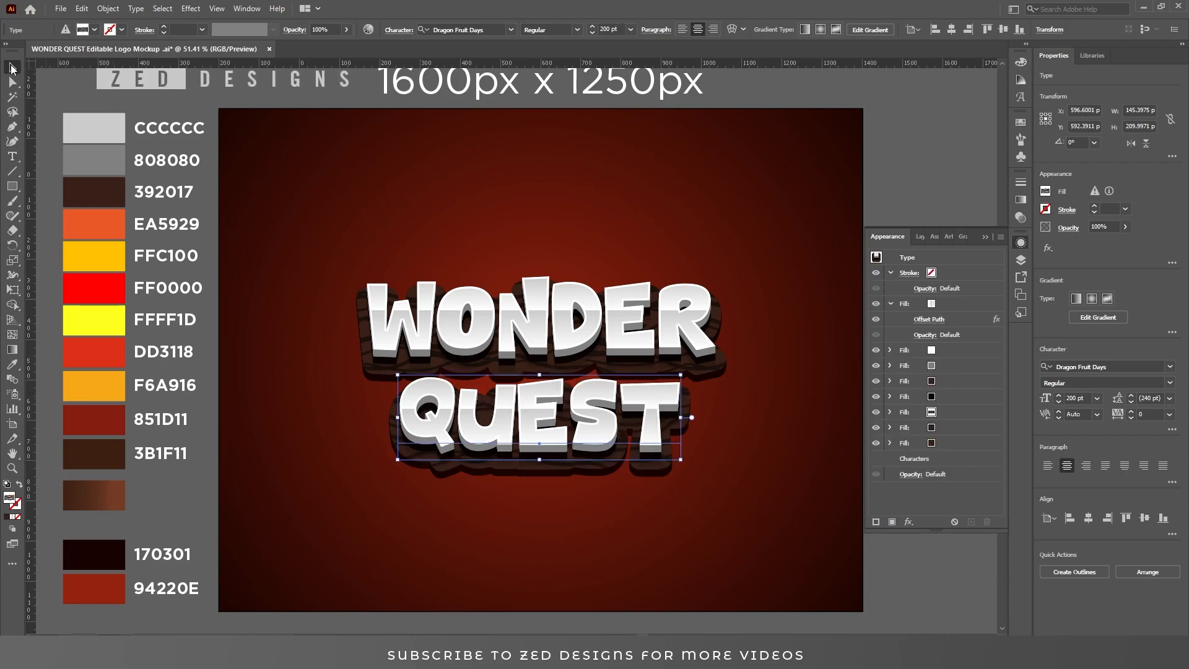
Set the QUEST text's font size to 250 pt.
double_click(1072, 397)
text(250)
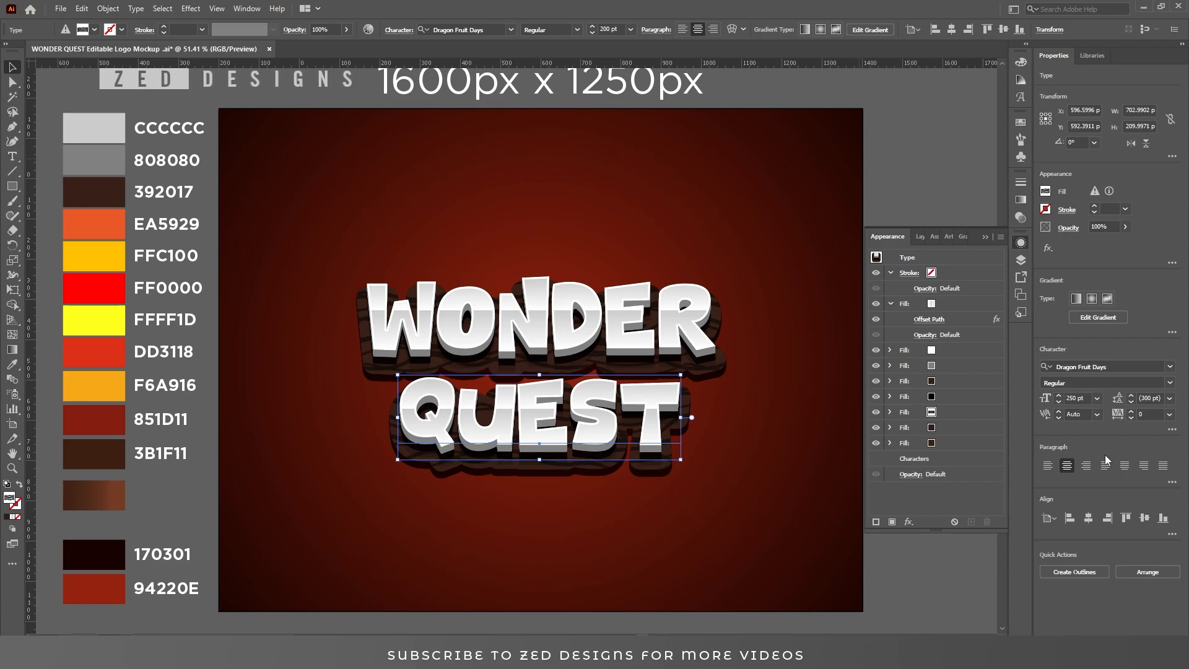
key(Return)
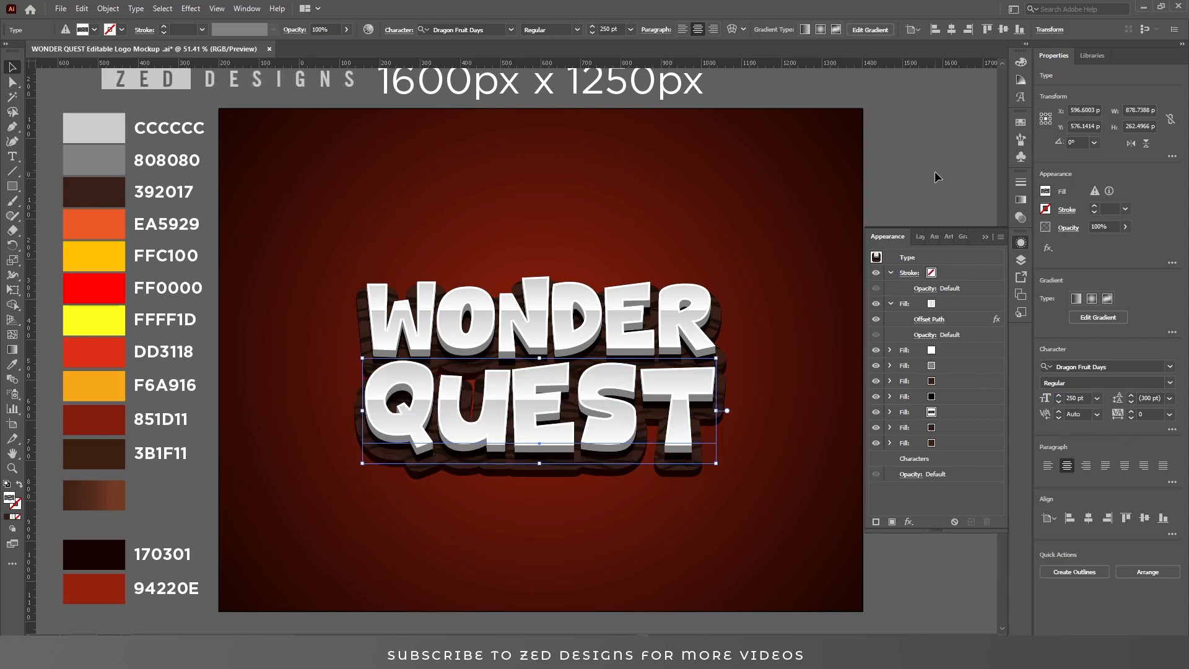
click(923, 189)
Recolour the 100% stop of the QUEST text's uppermost fill gradient with the EA5929 orange swatch.
click(700, 407)
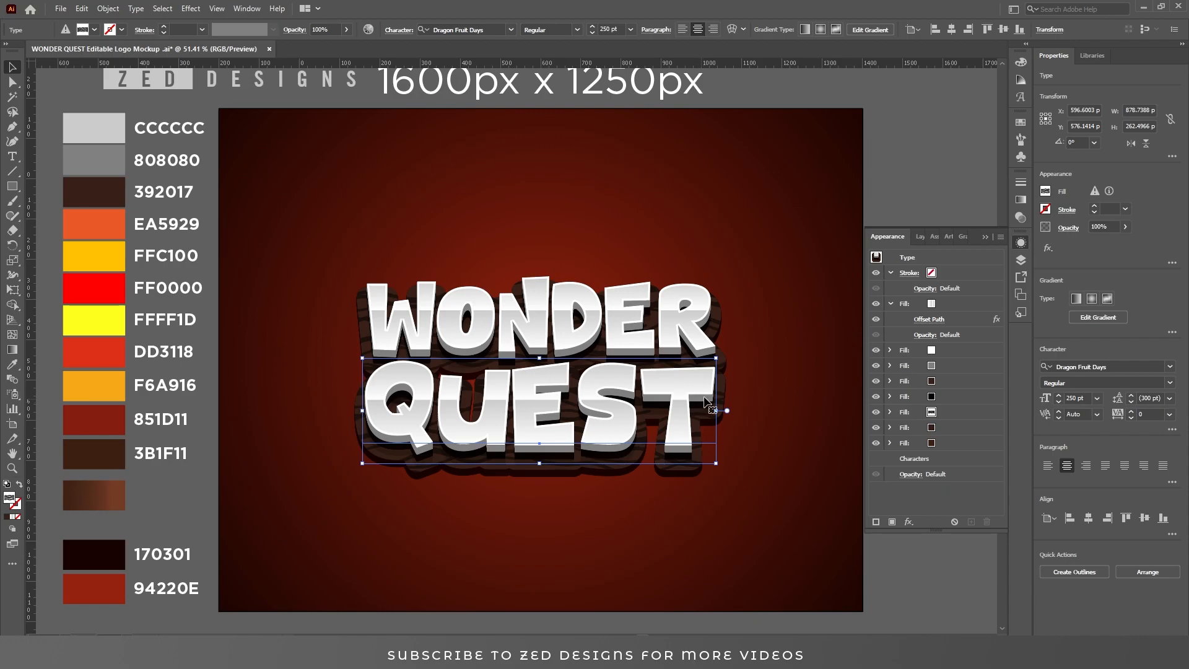
click(963, 301)
click(1019, 200)
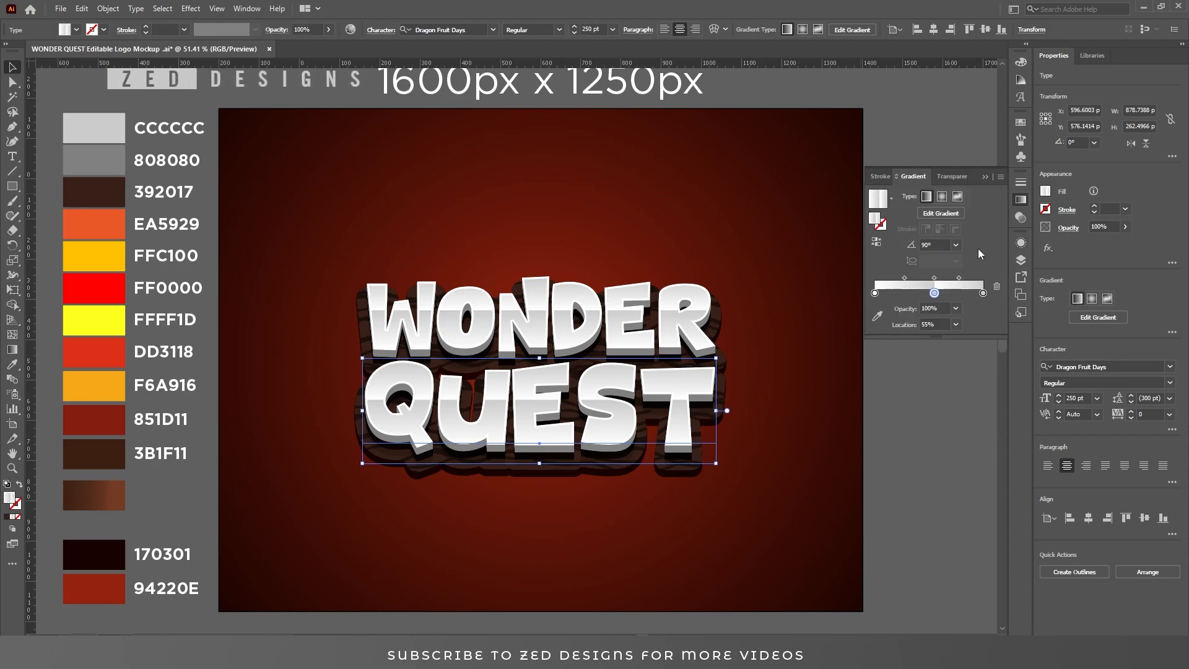
click(983, 293)
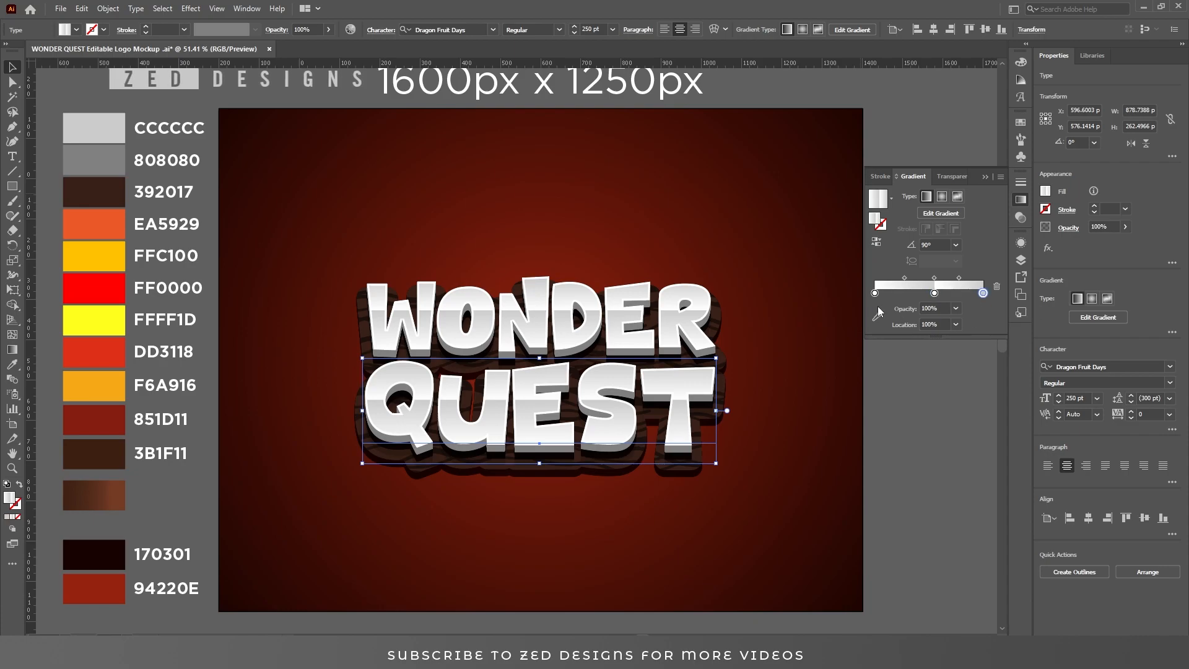
click(877, 316)
click(114, 225)
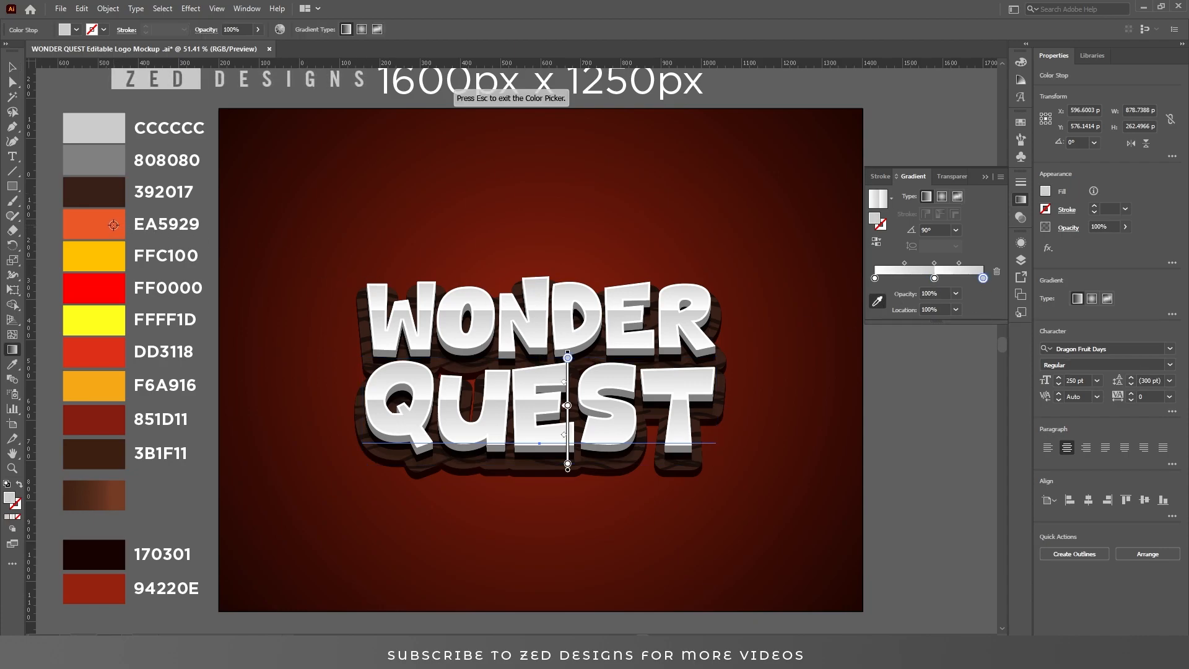
Duplicate the gradient's middle stop to about 63%, colouring the 55% stop FF0000 and the duplicate FFC100.
drag(934, 279, 943, 278)
click(935, 279)
click(116, 294)
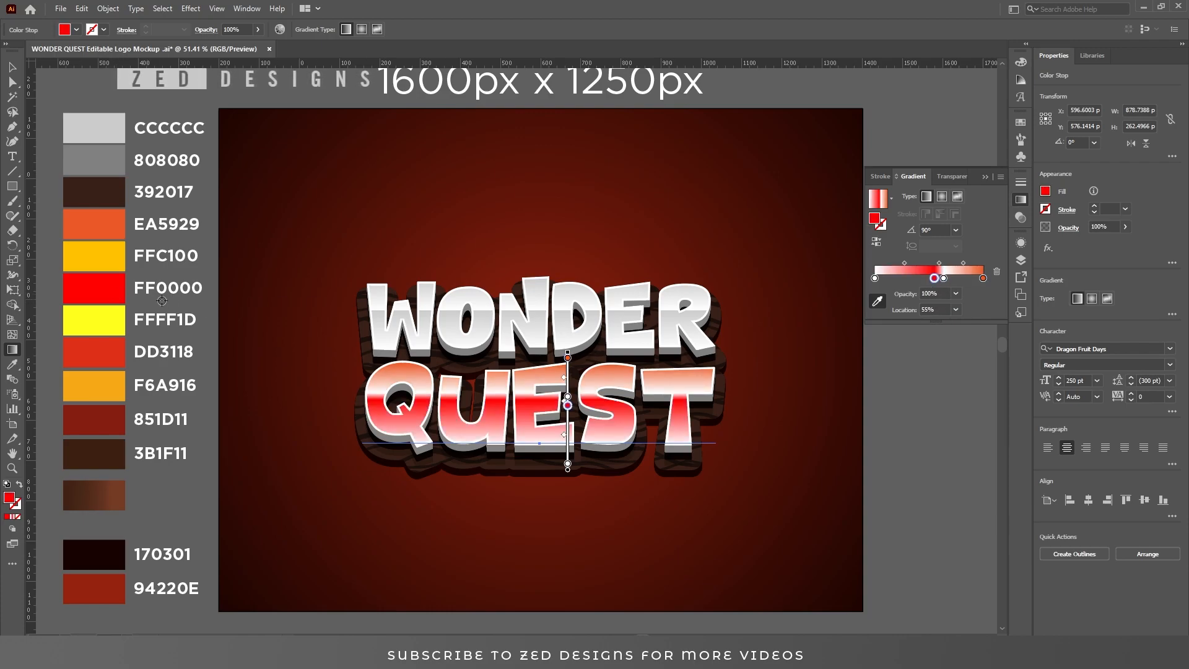
click(943, 278)
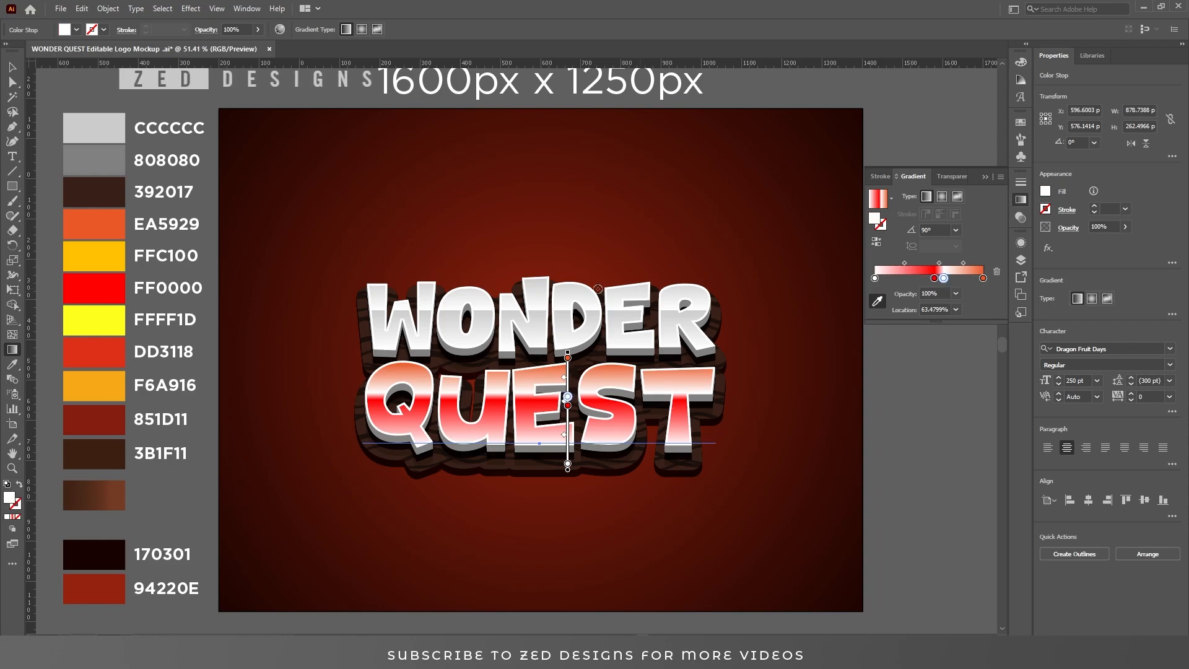
click(106, 259)
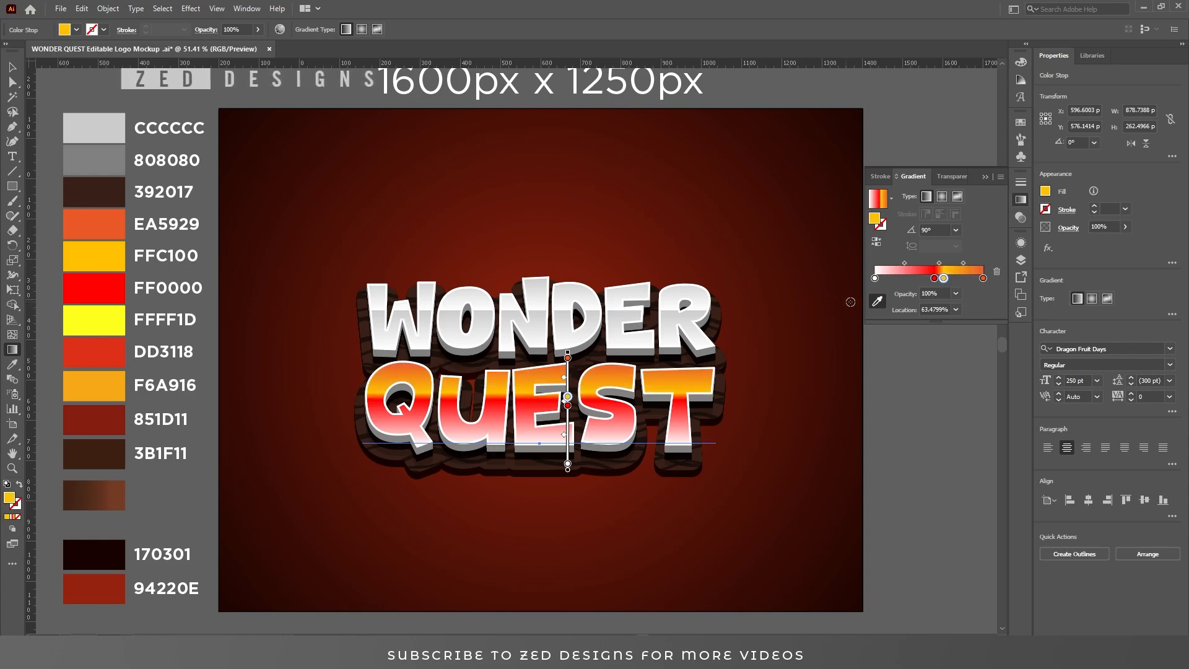
Colour the gradient's 0% stop FFFF1D and set the FFC100 stop's location to 55.1%.
click(876, 279)
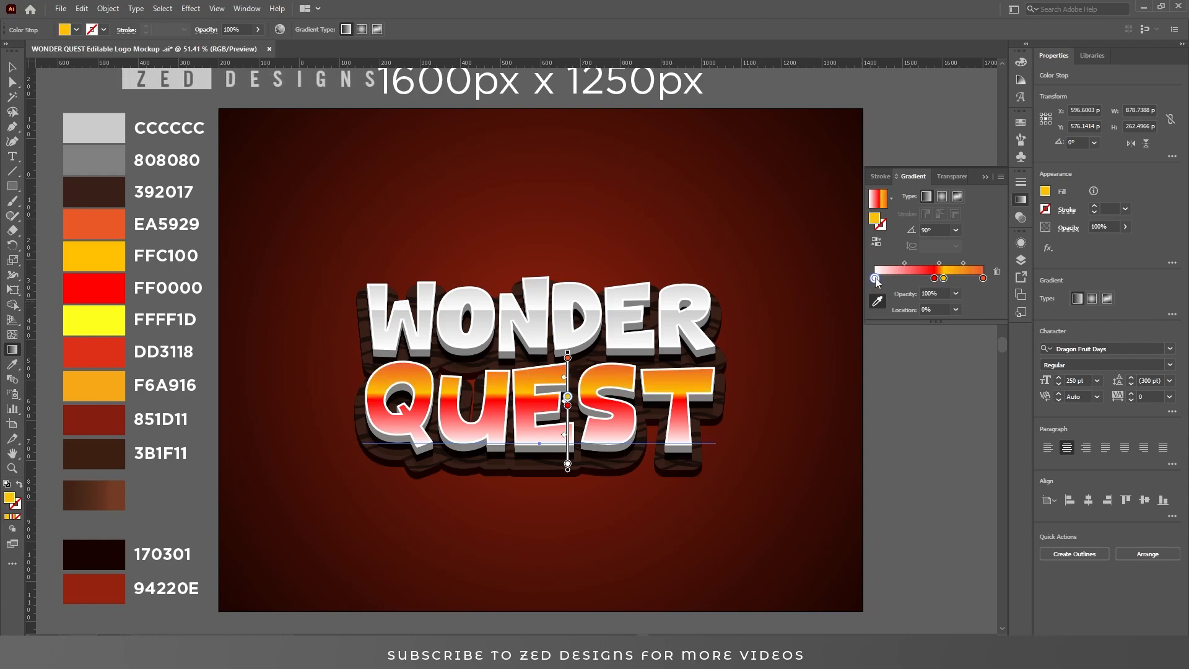
click(110, 321)
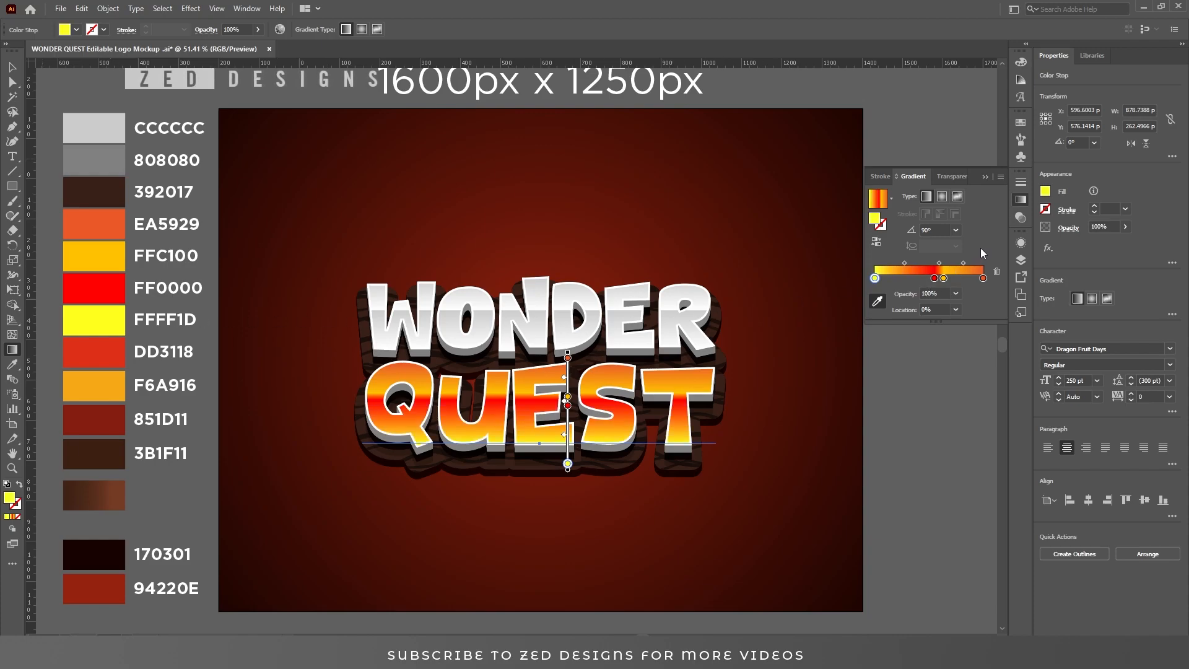
click(944, 278)
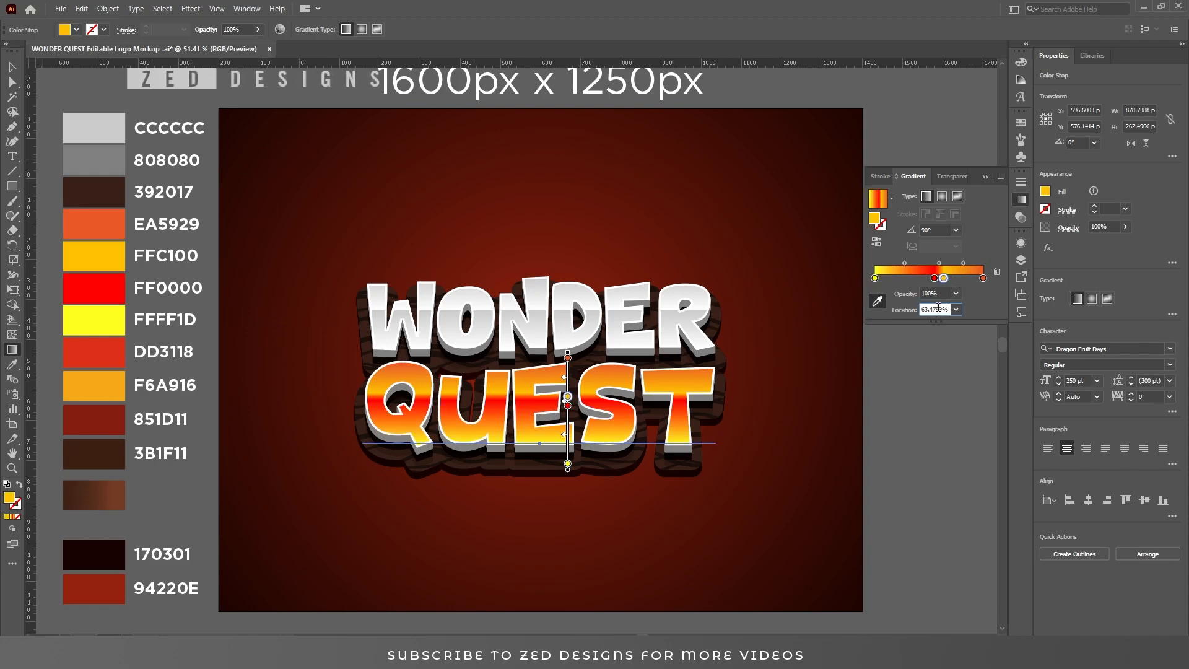
text(55)
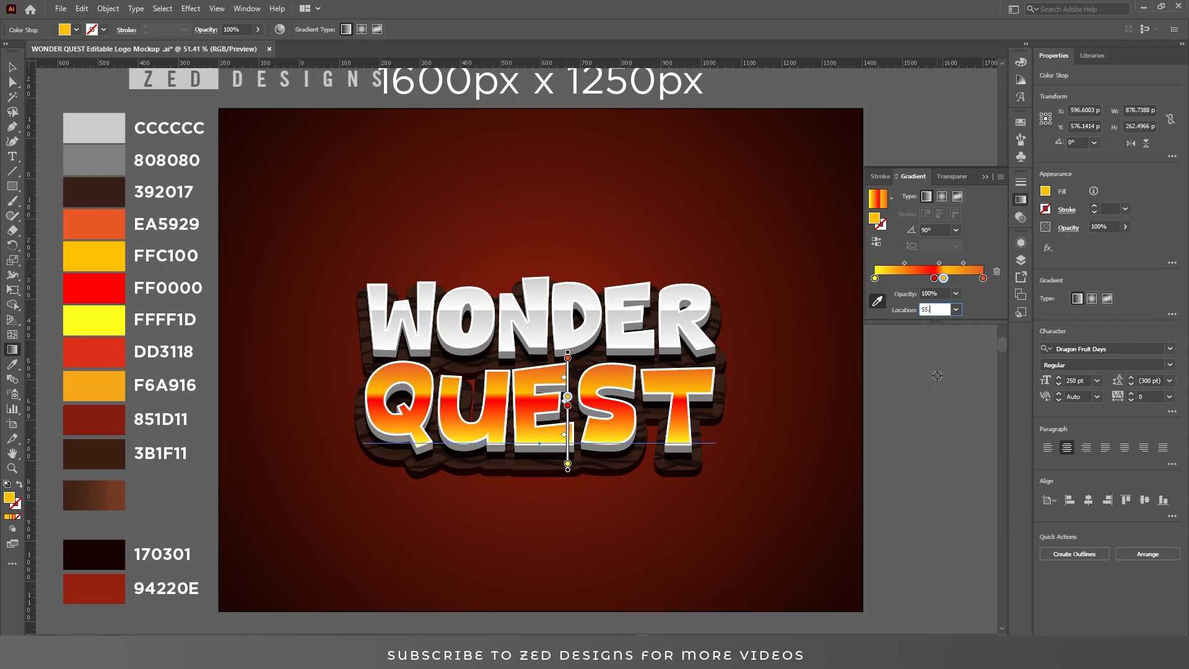
key(Return)
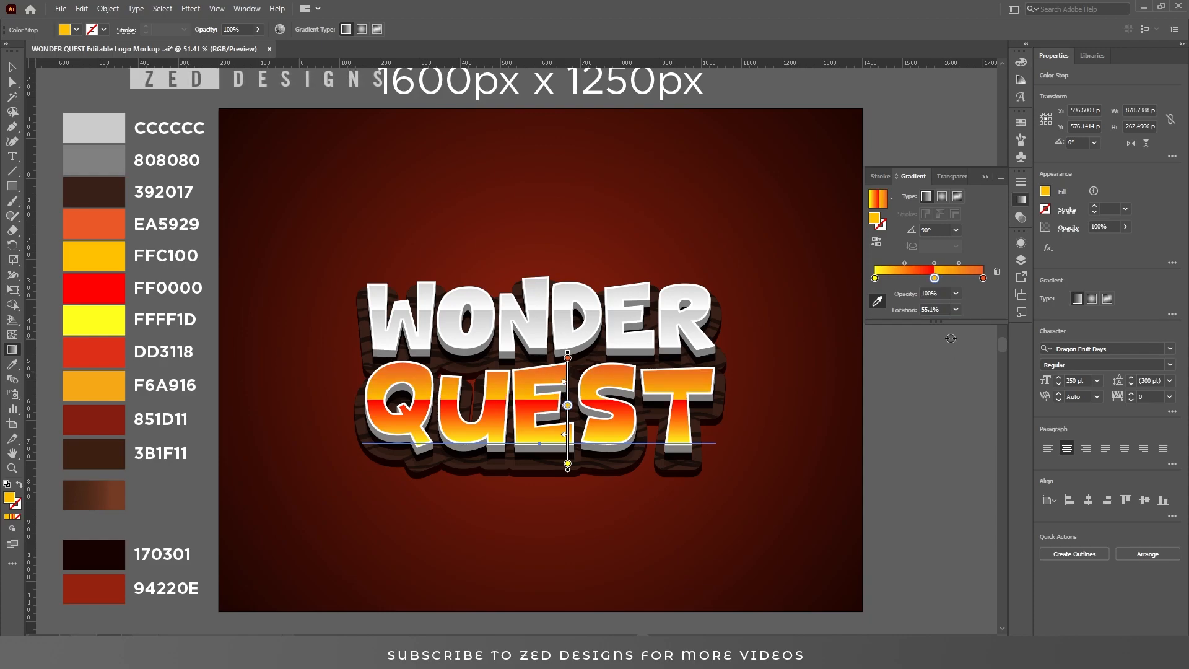
Apply the white-to-black linear gradient to QUEST's second fill and set its angle to 90°.
click(987, 176)
click(1023, 247)
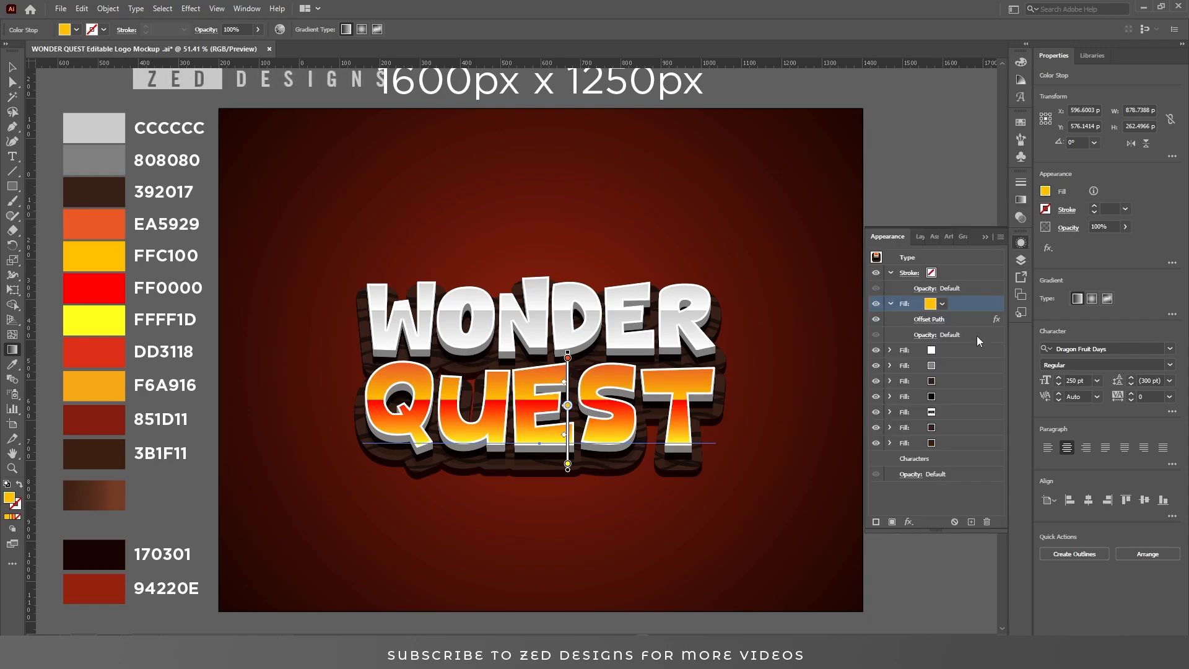
click(963, 351)
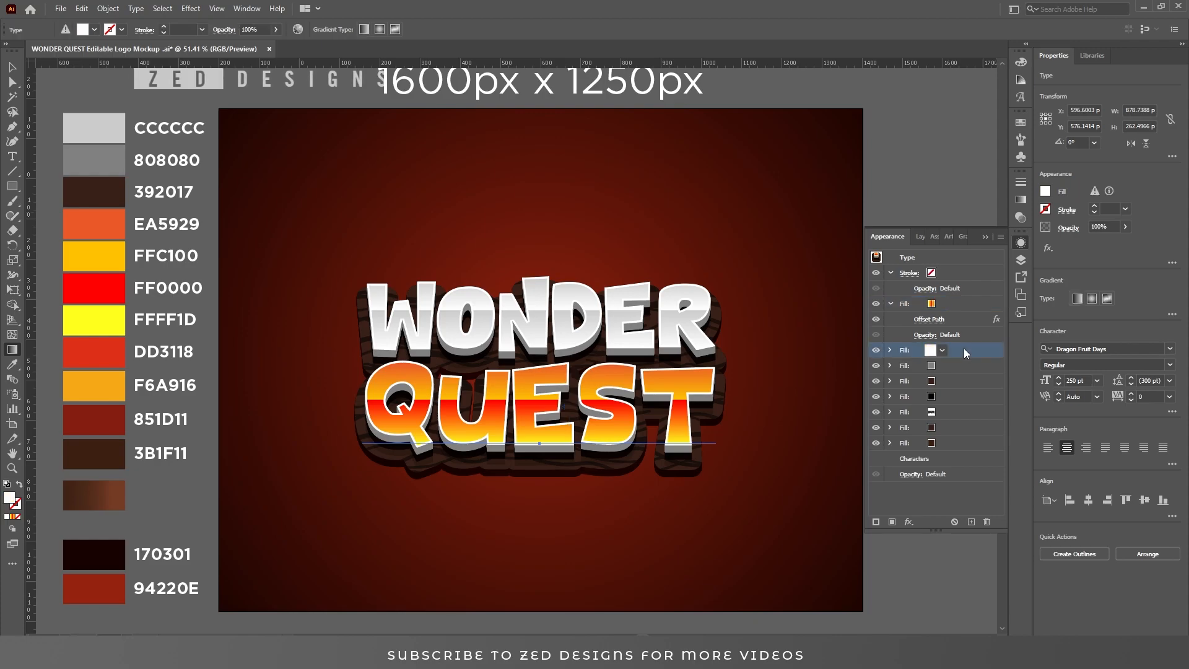
click(1019, 200)
click(892, 199)
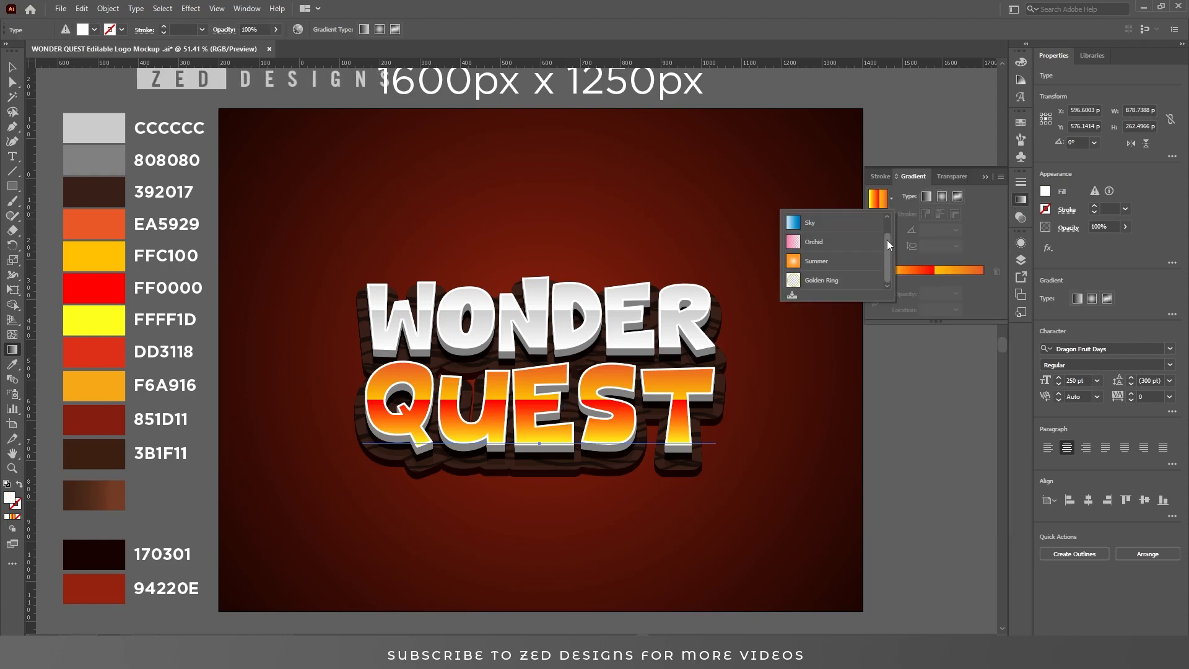
click(886, 221)
click(955, 231)
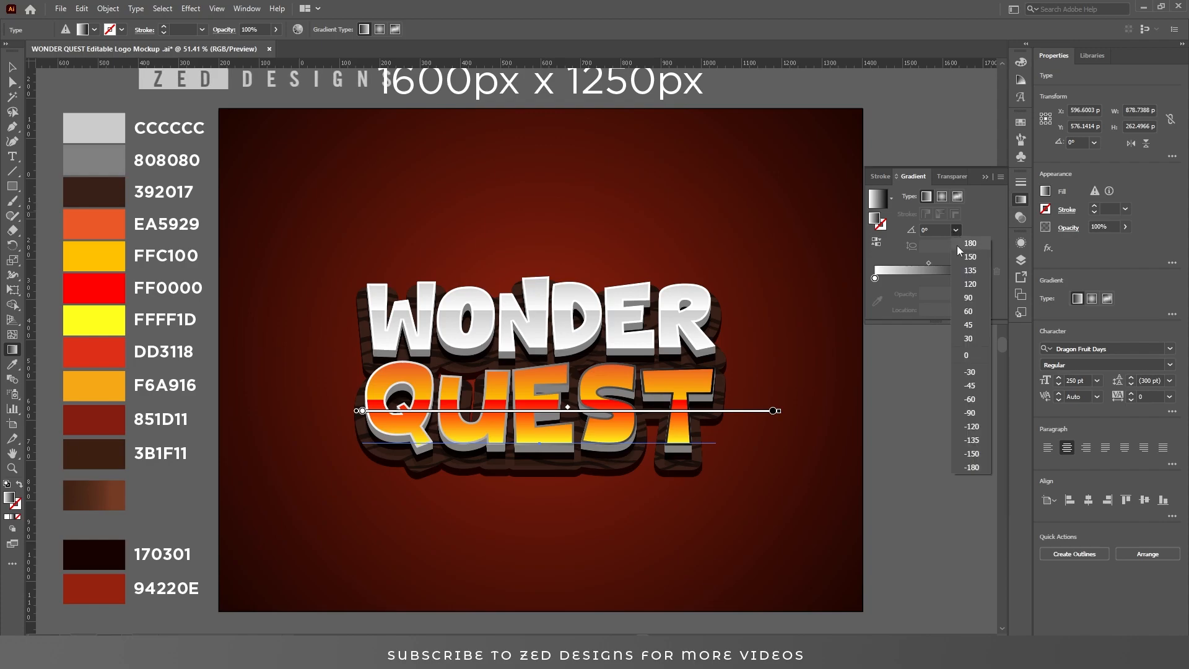
click(972, 295)
Recolour the second fill's gradient with DD3118 at the 100% stop and F6A916 at the 0% stop.
click(982, 278)
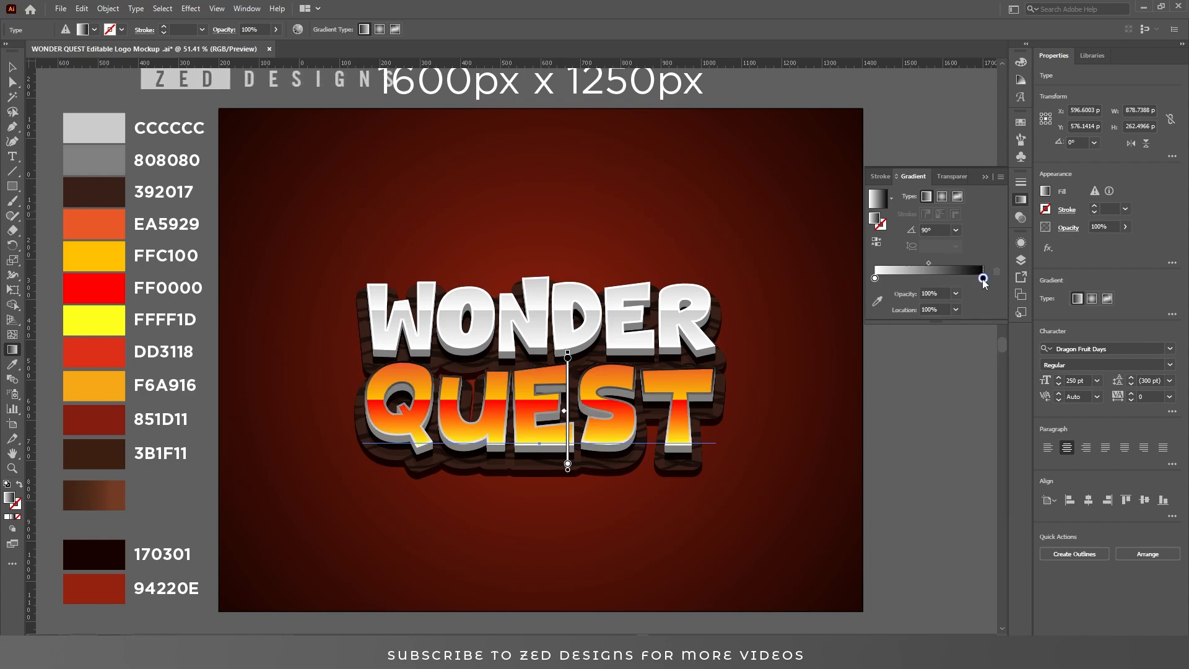
click(877, 301)
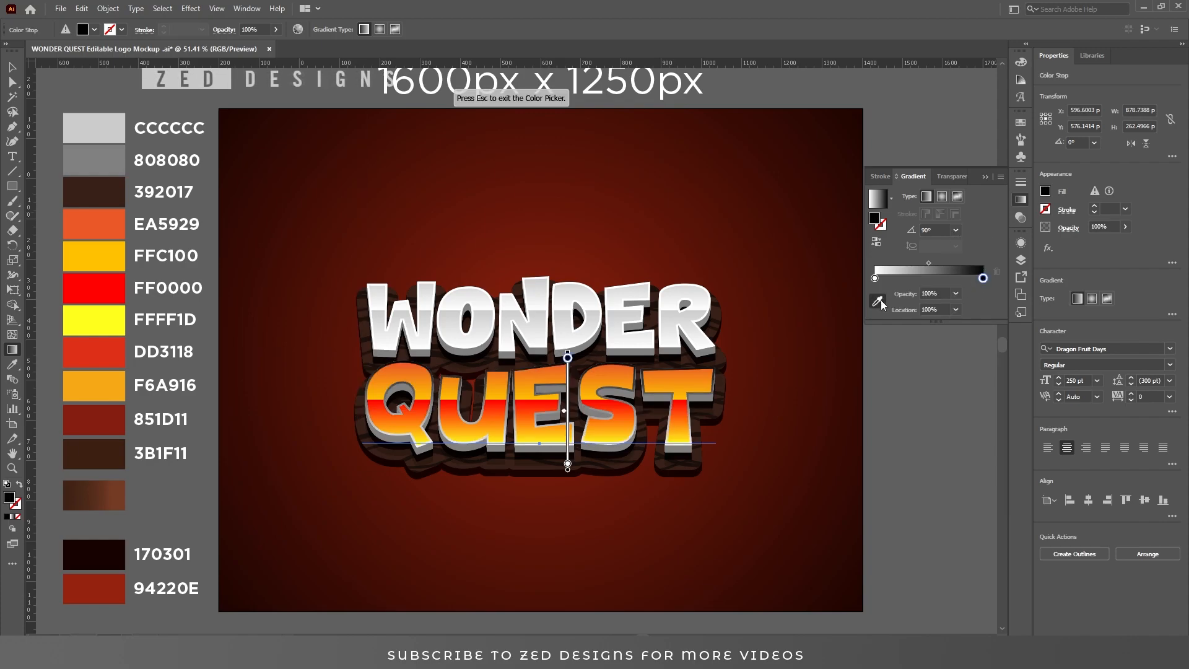
click(100, 352)
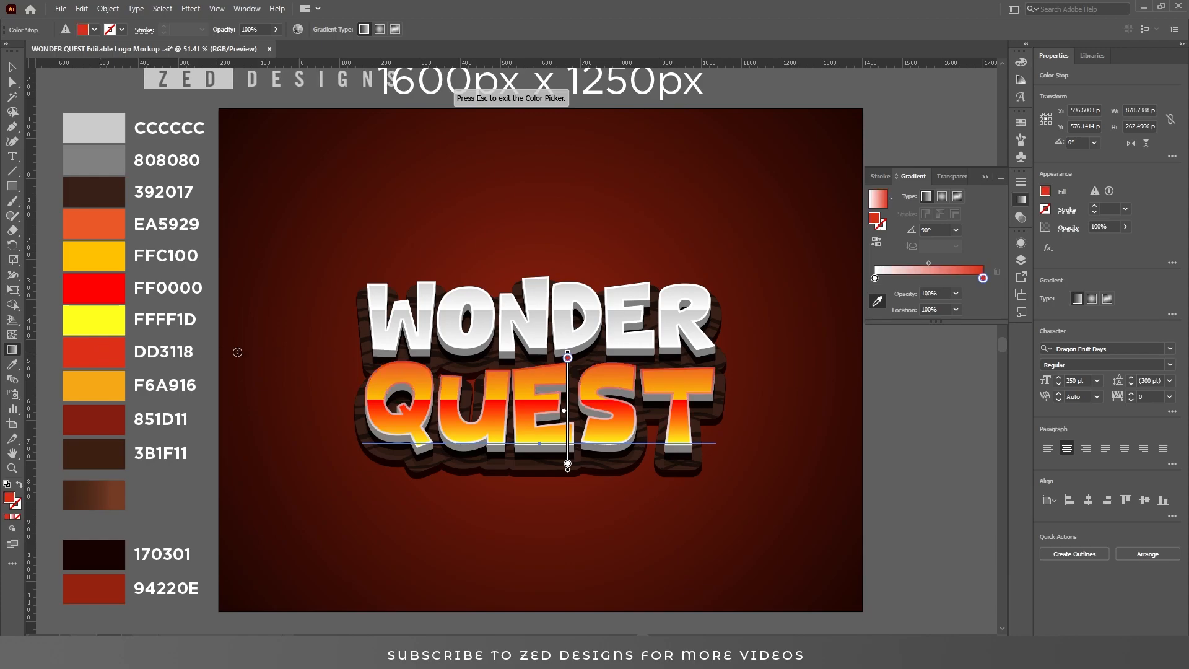
click(875, 278)
click(105, 385)
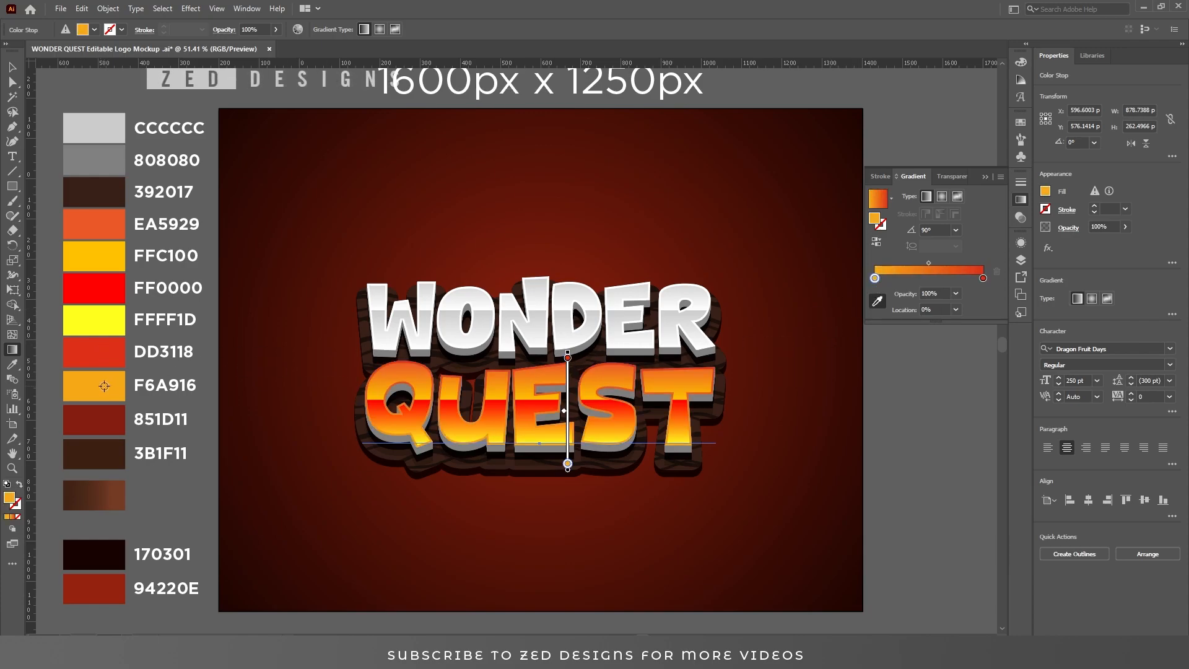
key(v)
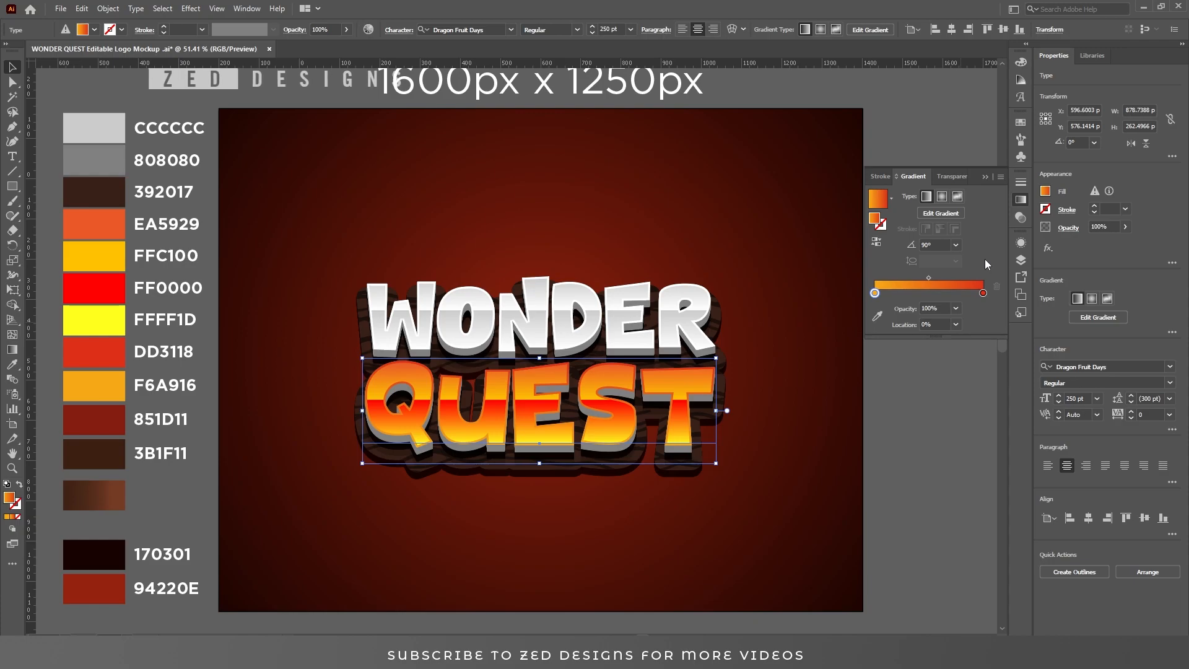
Recolour QUEST's third fill with the 851D11 swatch colour.
click(1021, 248)
click(952, 370)
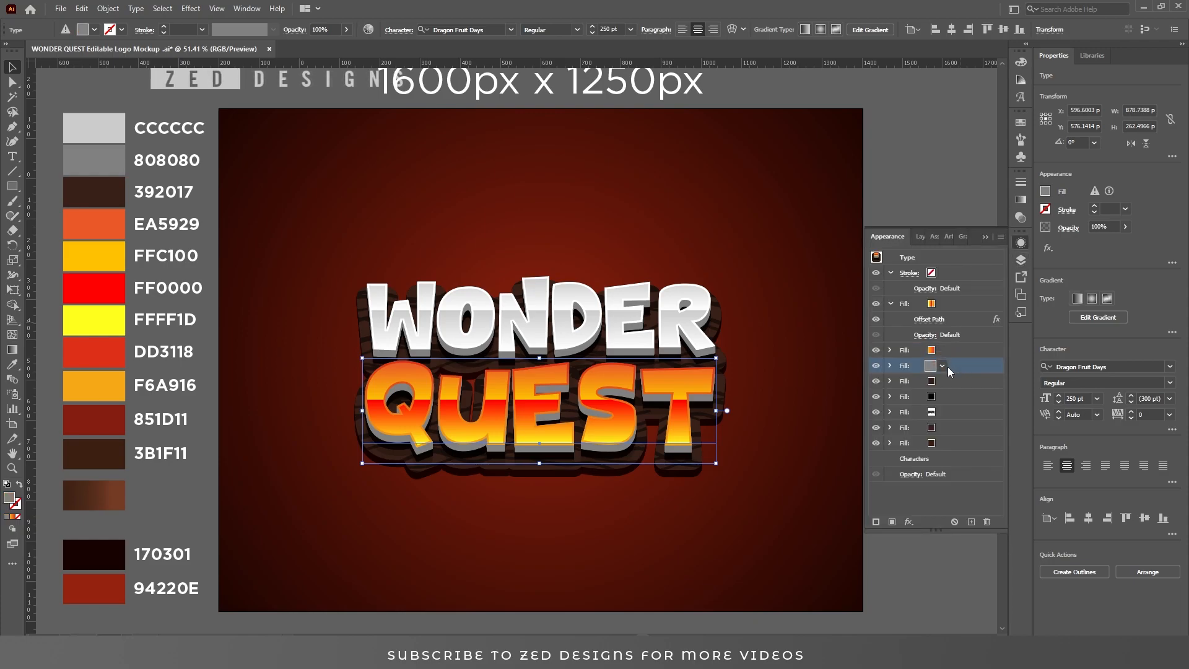
key(i)
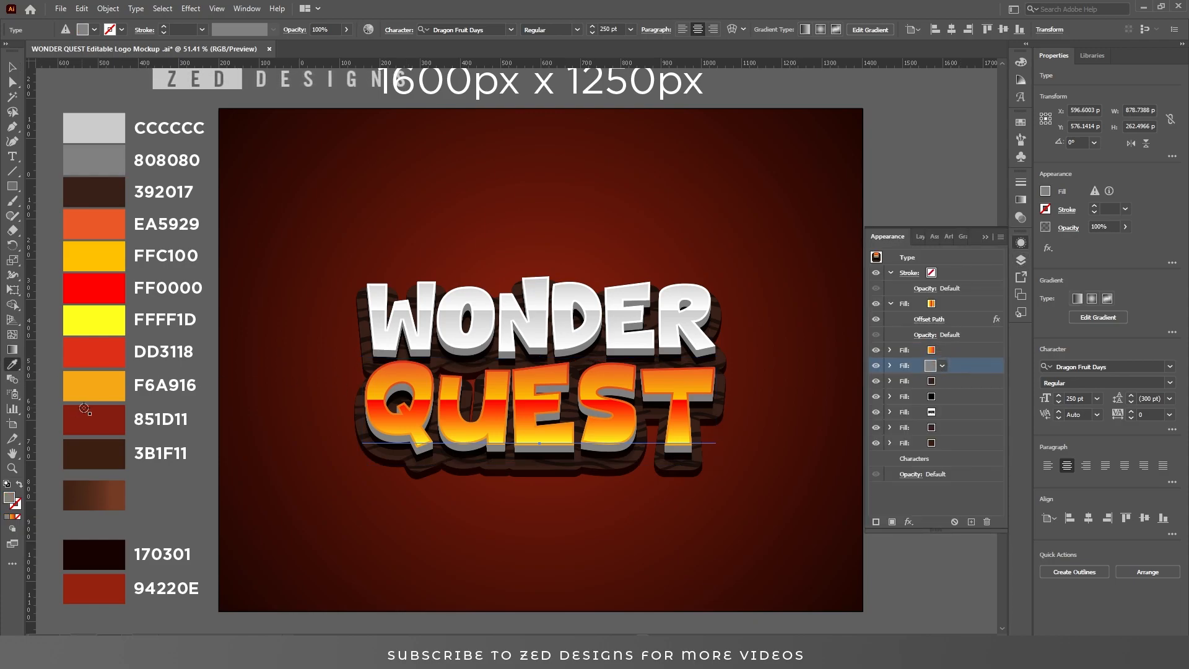
click(98, 393)
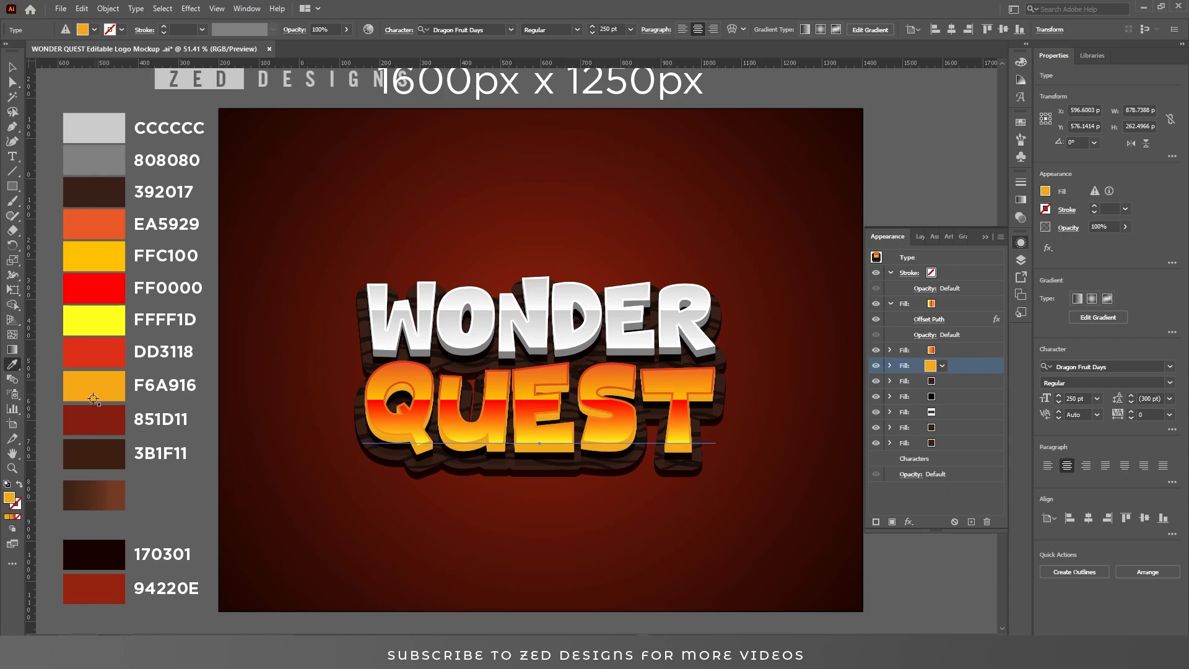
click(85, 417)
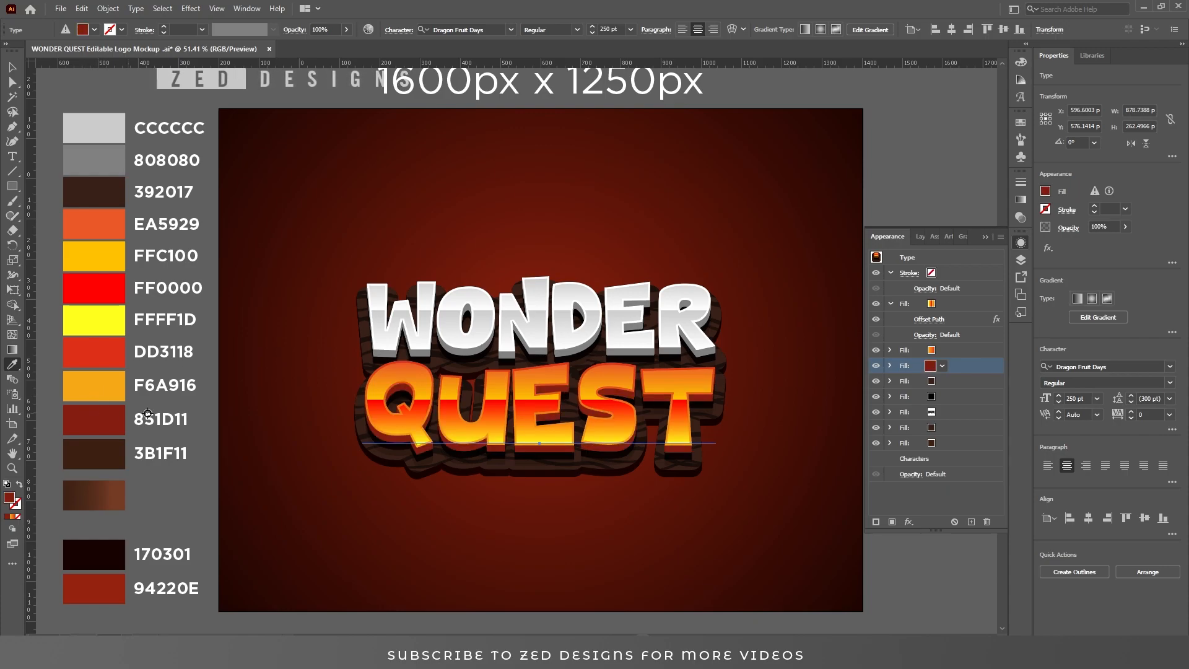
key(v)
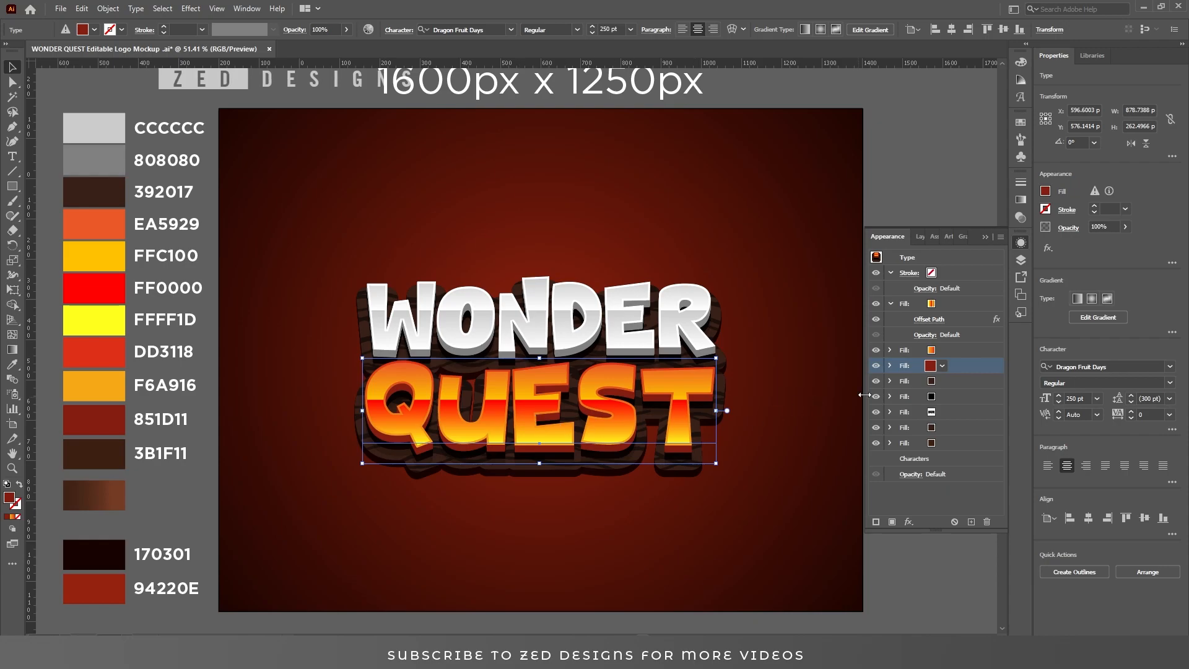
click(892, 304)
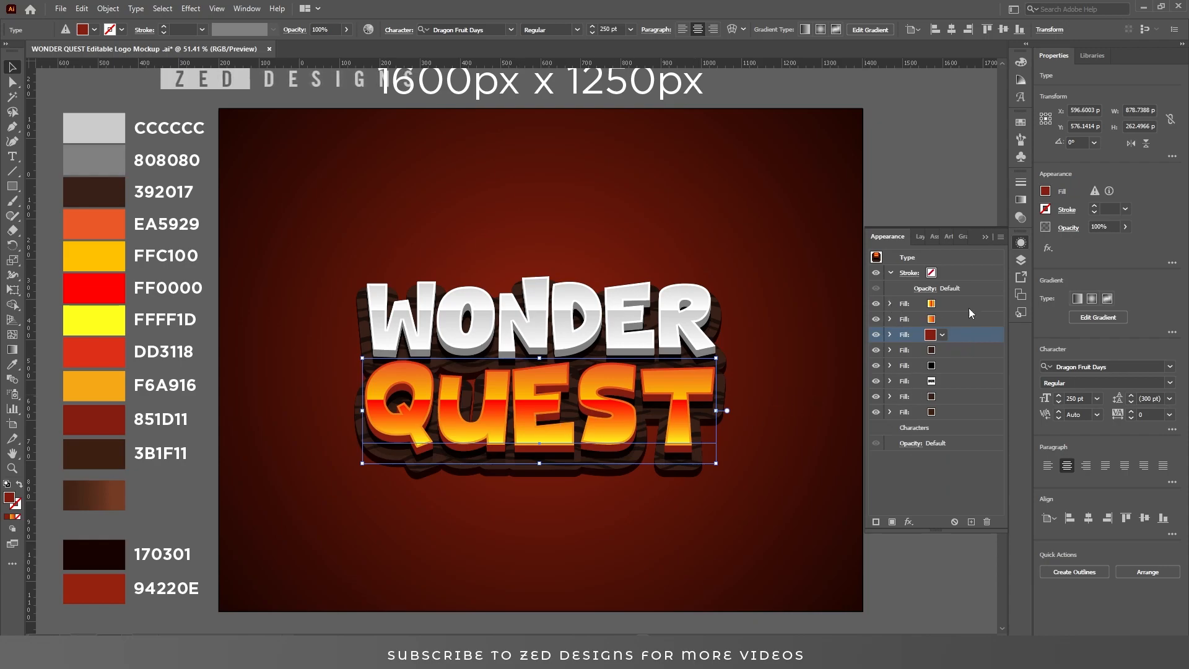
click(986, 239)
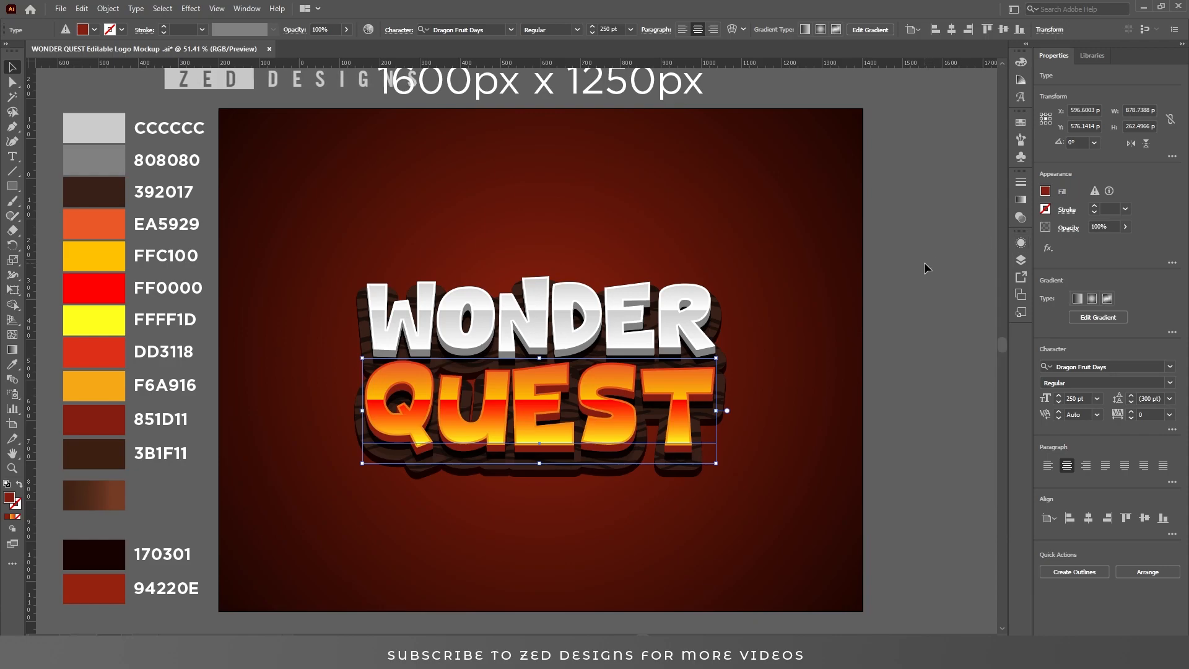
Select both the WONDER and QUEST texts and move them up together slightly on the artboard.
click(924, 261)
click(666, 335)
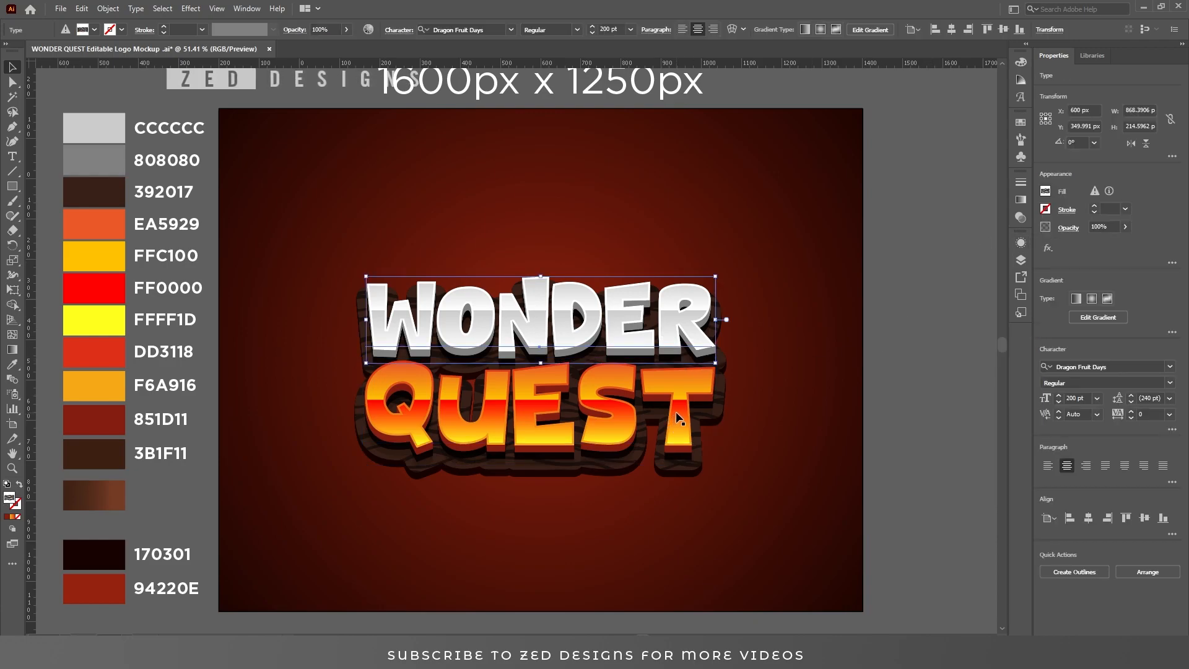
shift+click(676, 413)
drag(674, 410, 686, 388)
click(922, 325)
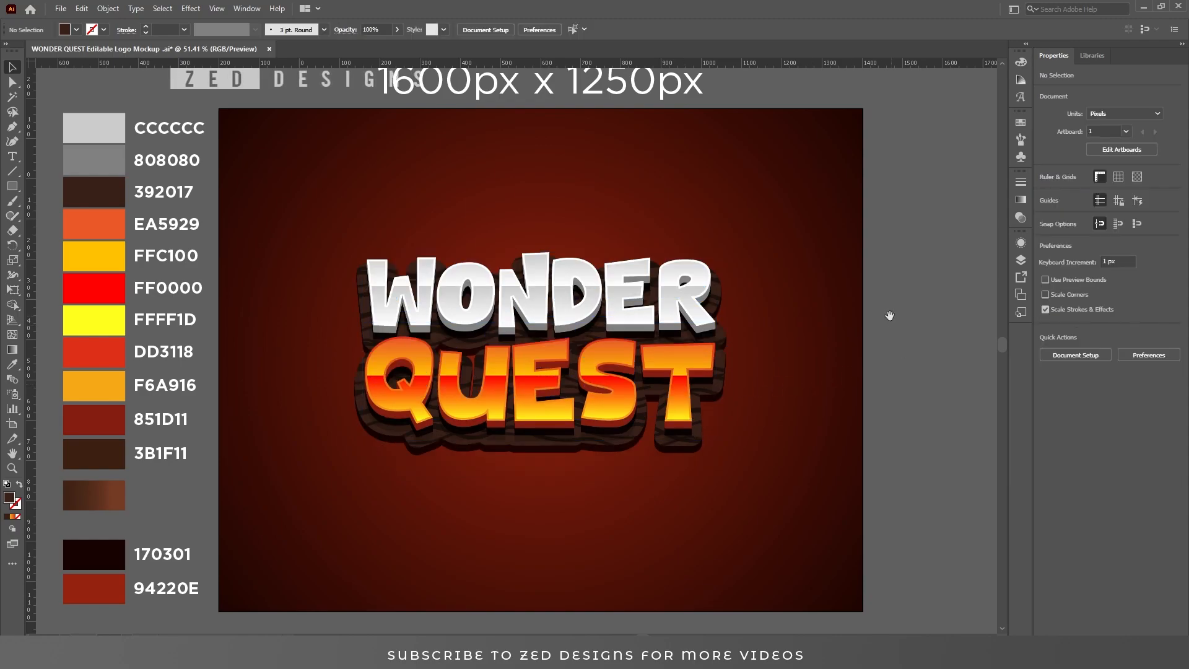
Draw a closed narrow half-blade shape about 46 px wide and 584 px tall beside the artboard, with a slanted lower end.
drag(890, 316, 711, 319)
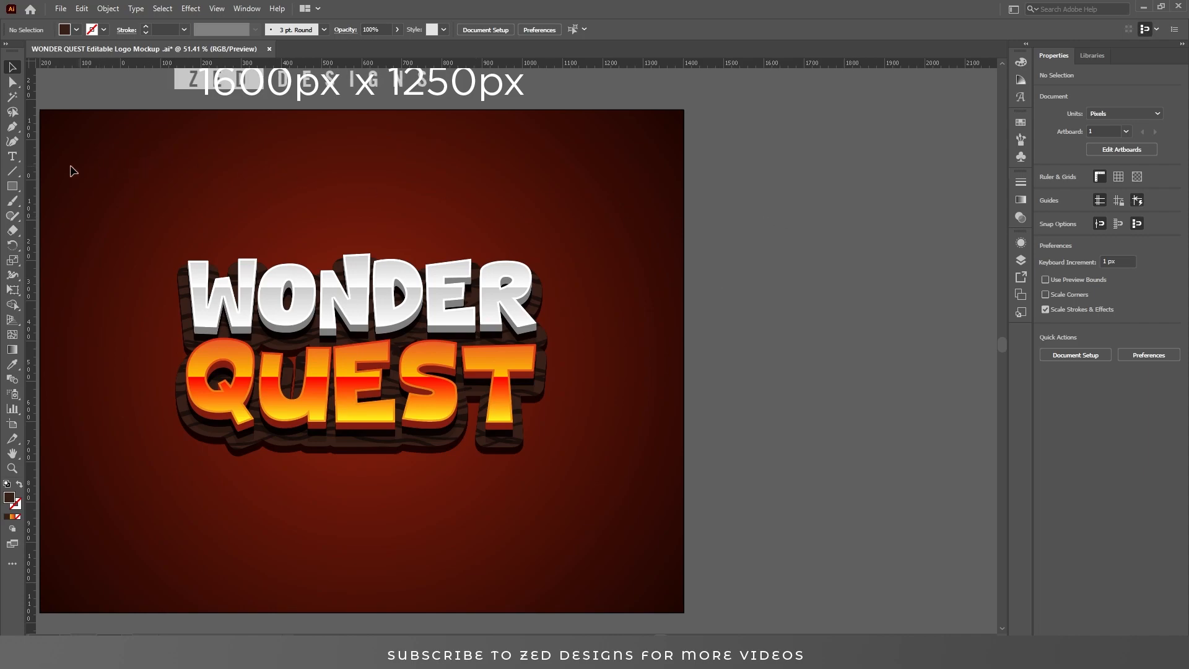
click(11, 127)
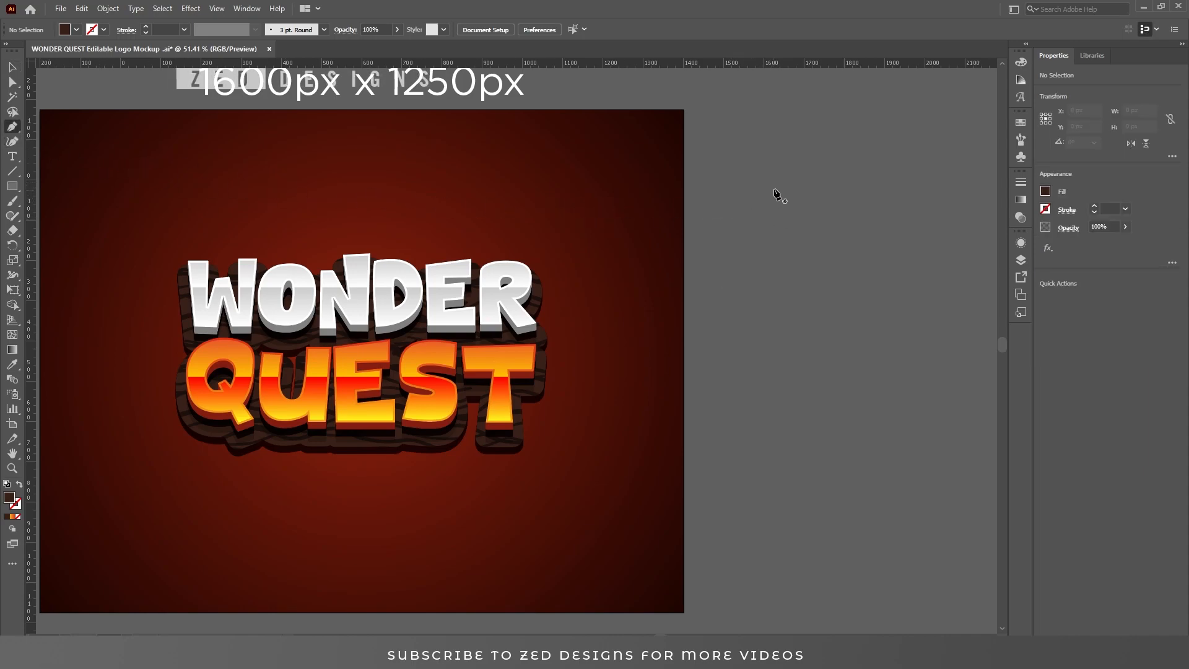
click(792, 180)
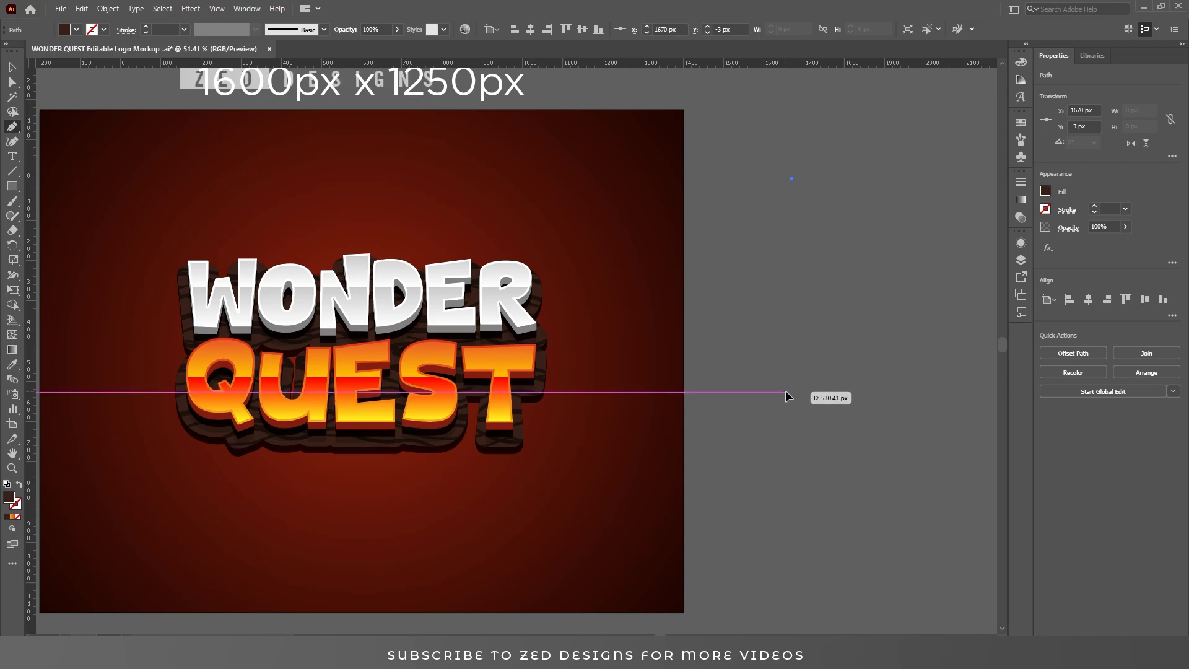
click(785, 391)
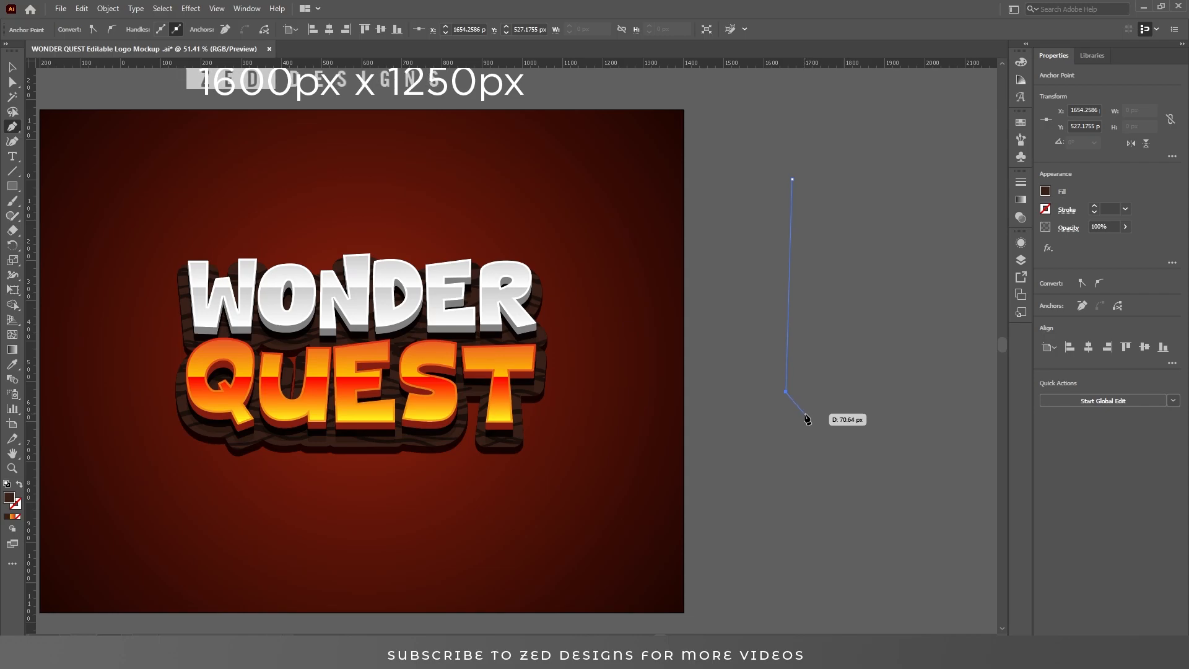
click(803, 413)
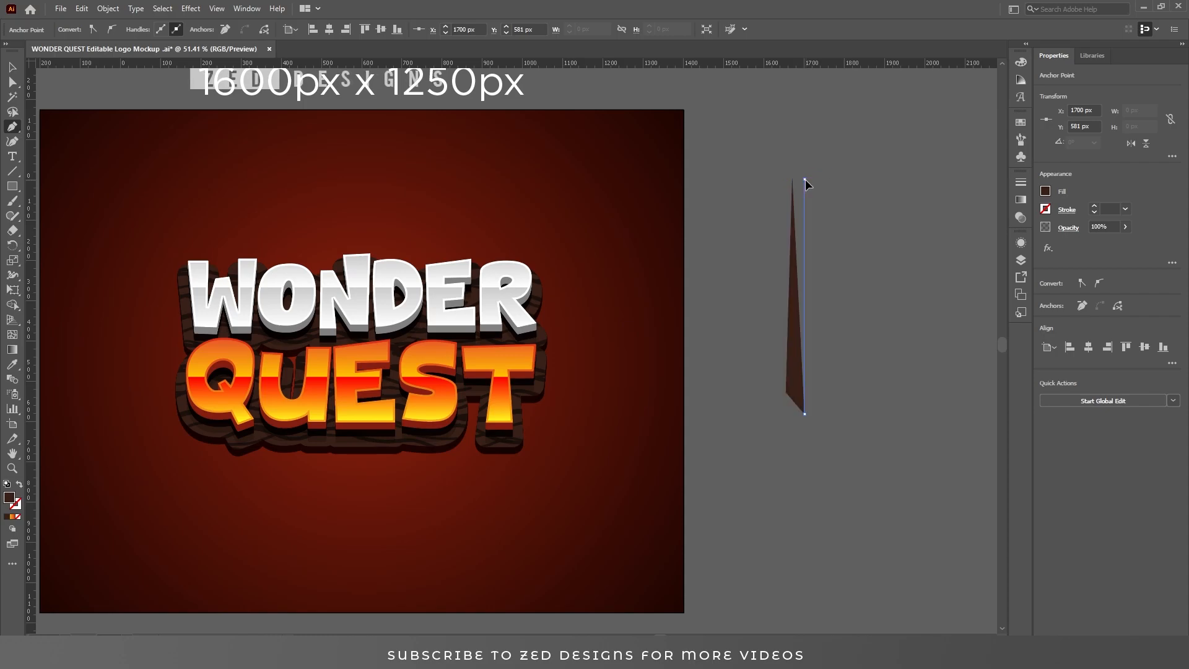
click(805, 180)
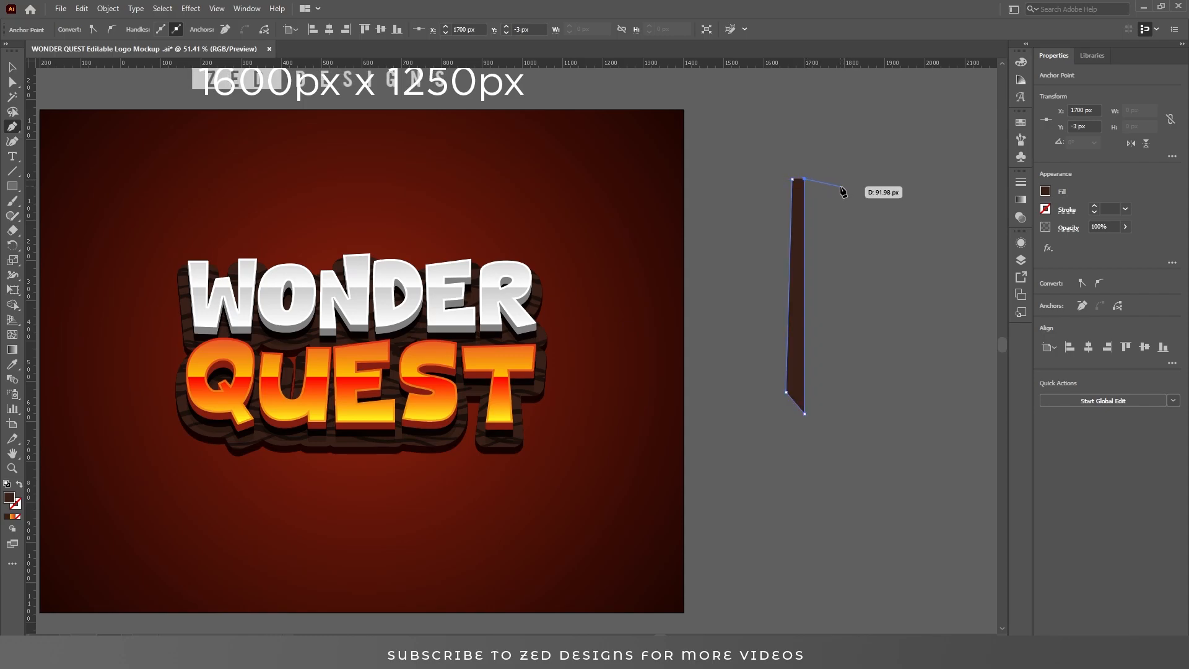
key(v)
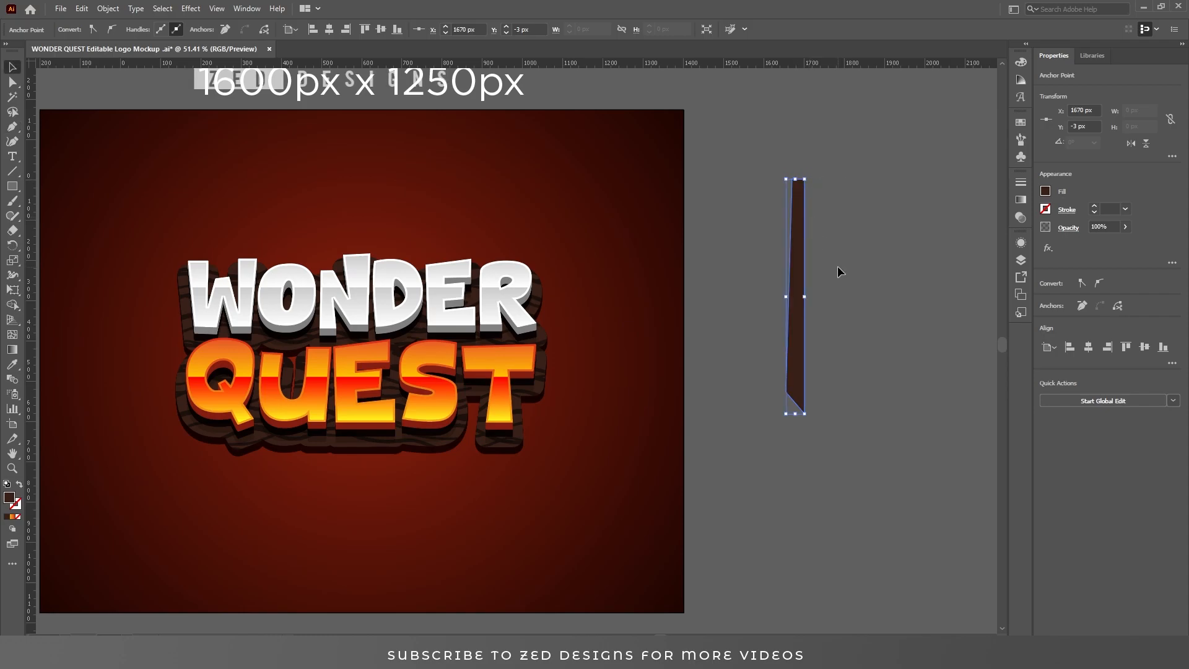
click(808, 235)
click(801, 225)
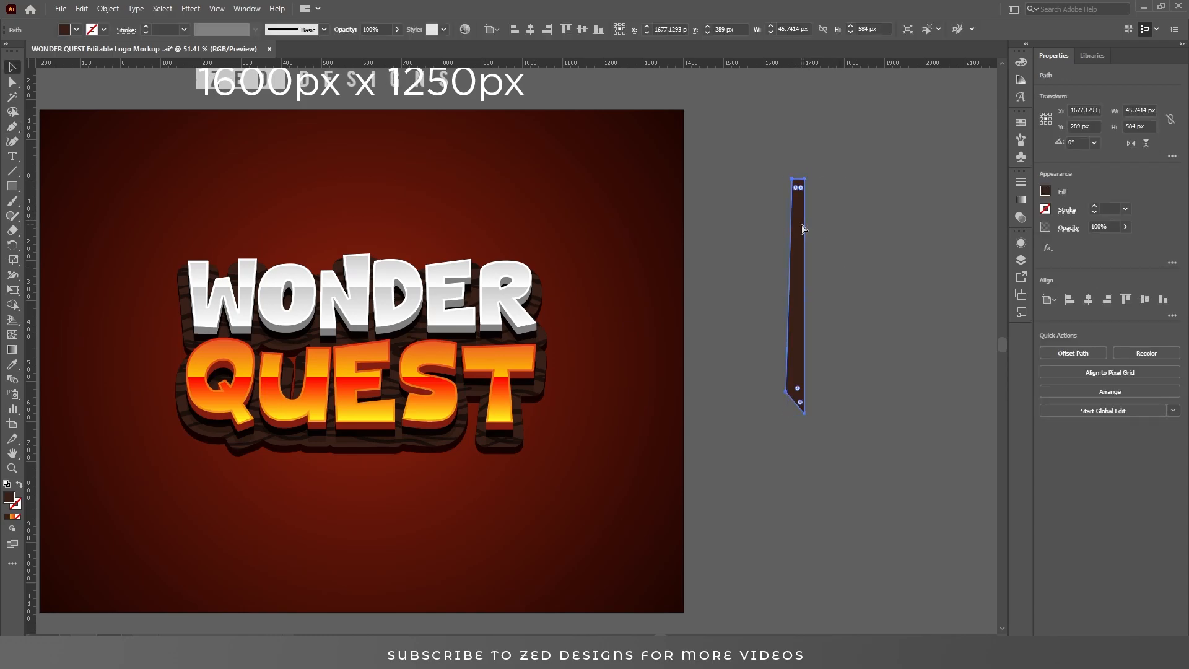
Duplicate the half-blade in front, flip the copy horizontally and place it against the original's straight edge.
click(82, 10)
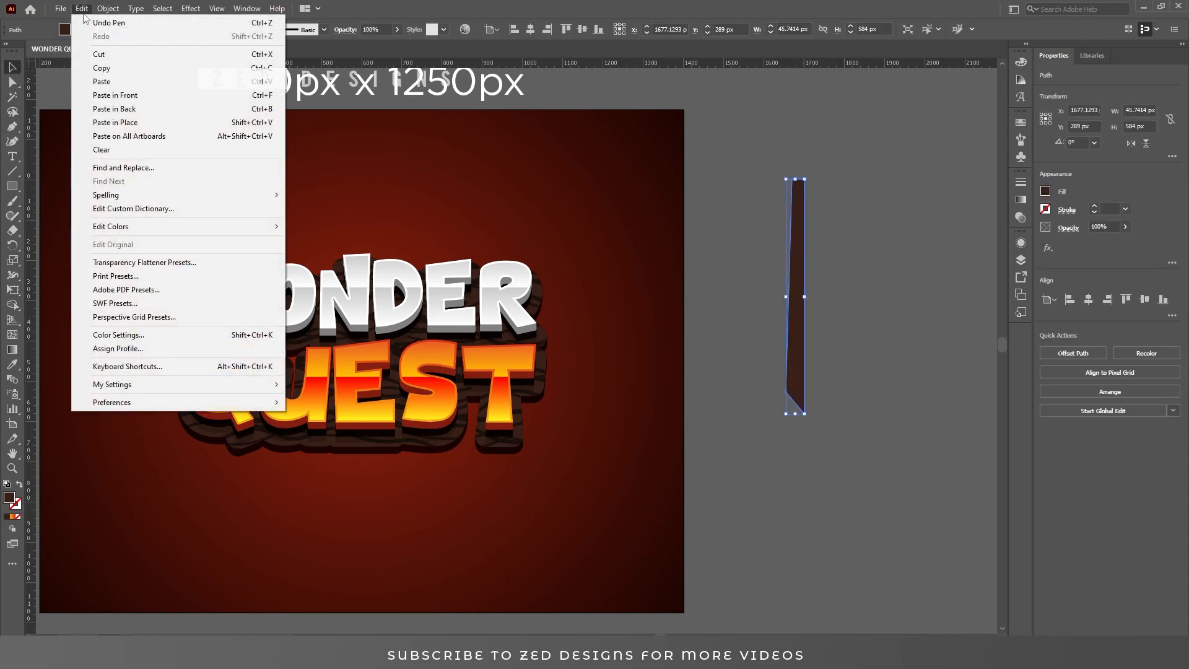
click(99, 68)
click(83, 9)
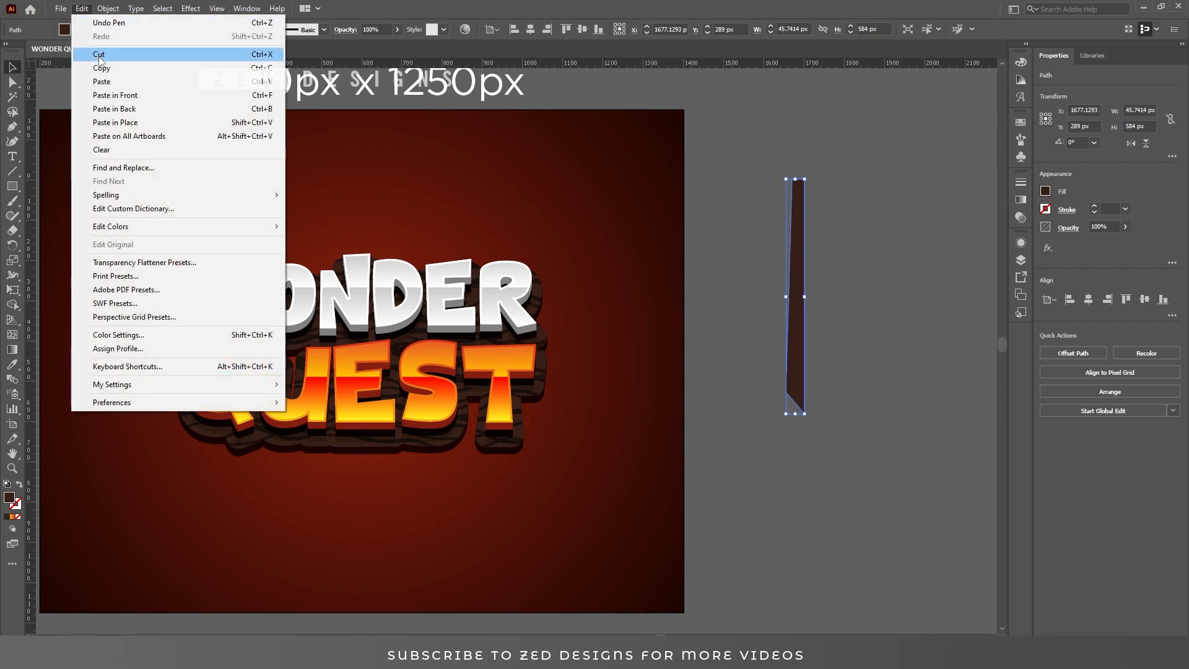
click(105, 95)
drag(801, 239, 838, 240)
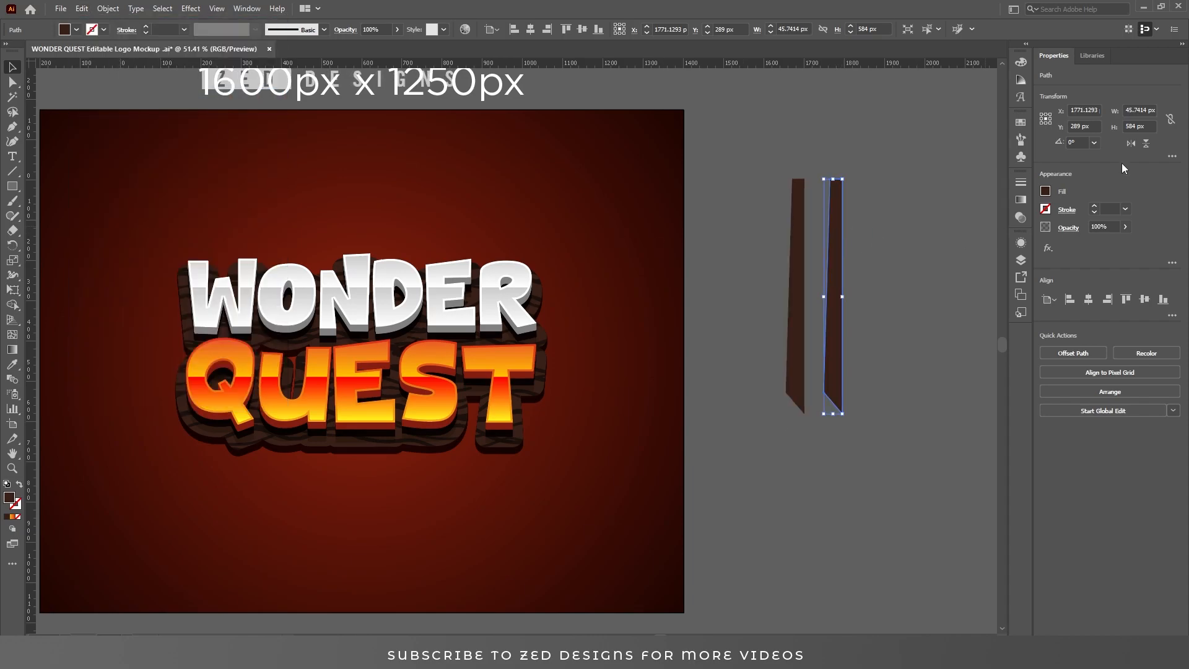
click(1131, 144)
click(930, 221)
drag(829, 370, 809, 368)
click(868, 351)
Select both half-blades, check that they meet at the tip, and unite them into one shape.
drag(801, 412, 911, 464)
click(852, 393)
drag(852, 392, 860, 380)
shift+click(783, 316)
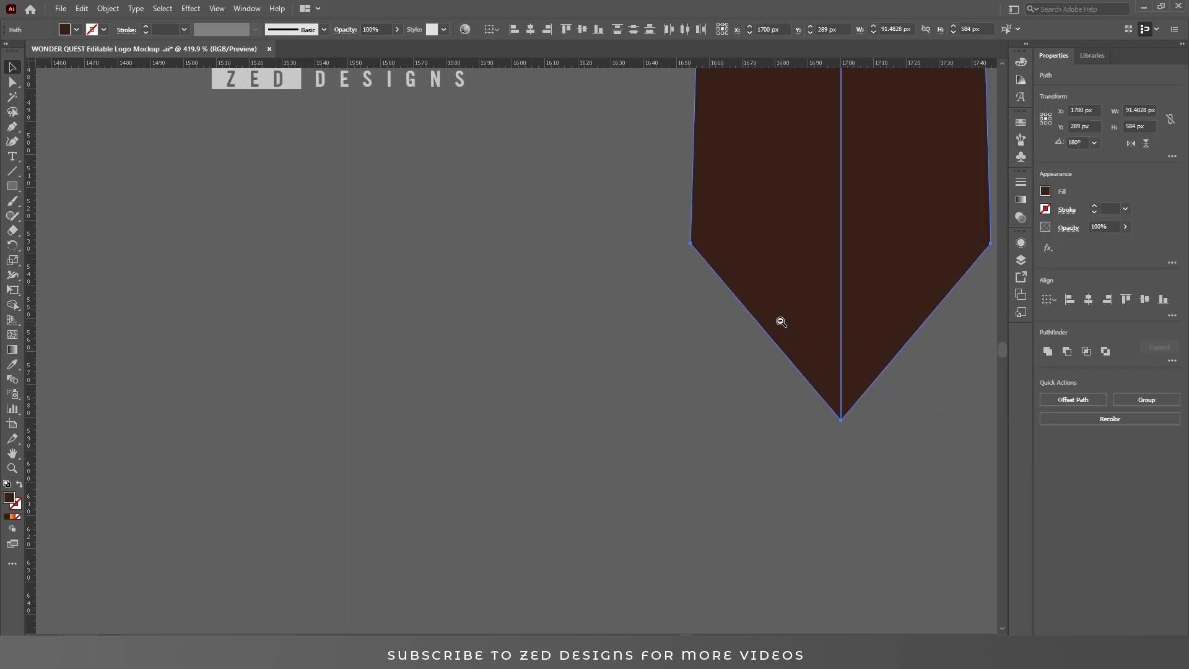
click(1046, 352)
Lower the blade's bottom tip anchor to lengthen the shape to about 615 px.
key(ctrl+1)
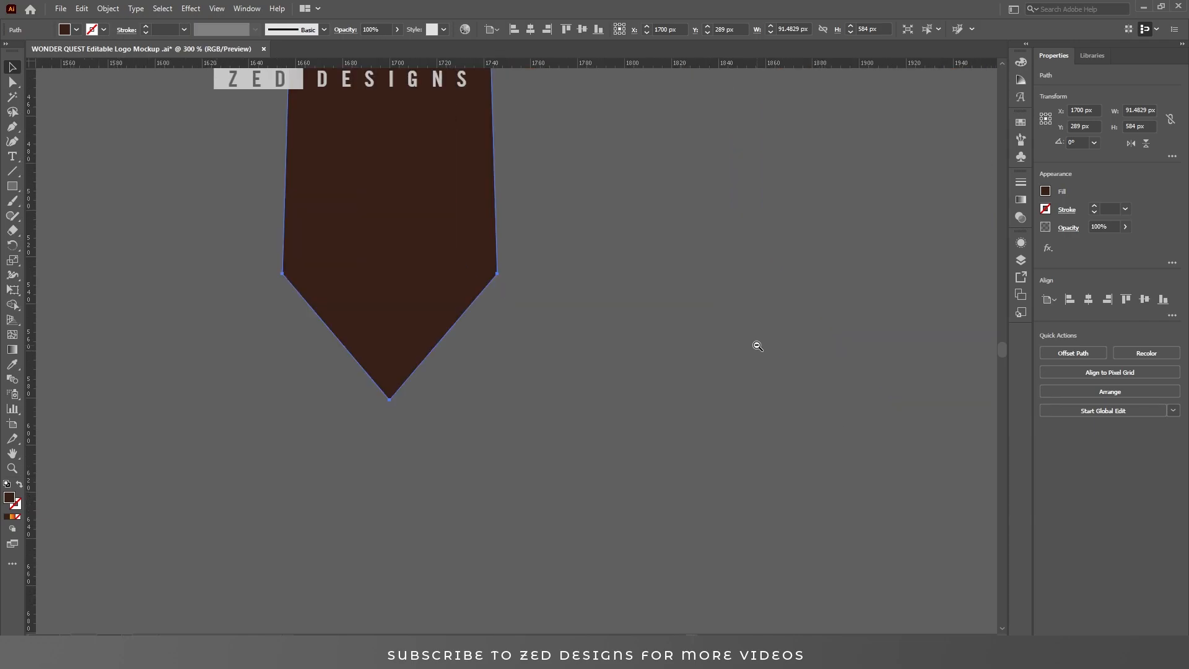
drag(272, 362, 611, 376)
scroll(536, 380, down, 2)
drag(488, 361, 618, 438)
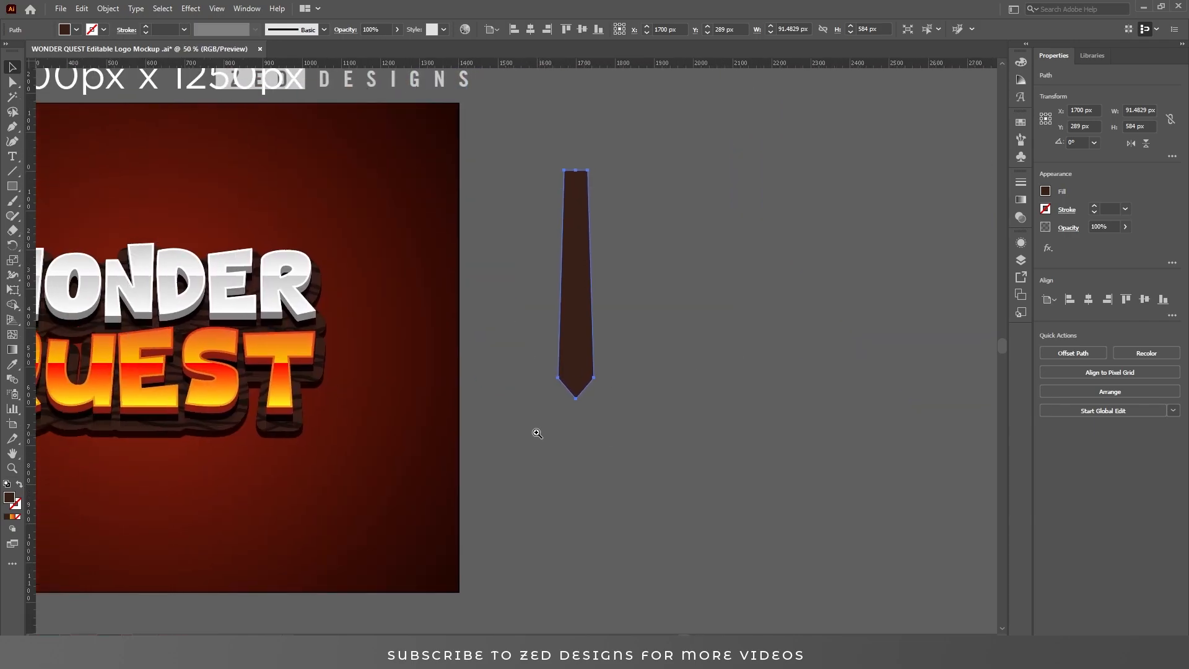
scroll(567, 441, up, 1)
scroll(587, 392, up, 1)
key(a)
drag(586, 393, 724, 427)
click(639, 424)
ctrl+alt+click(590, 363)
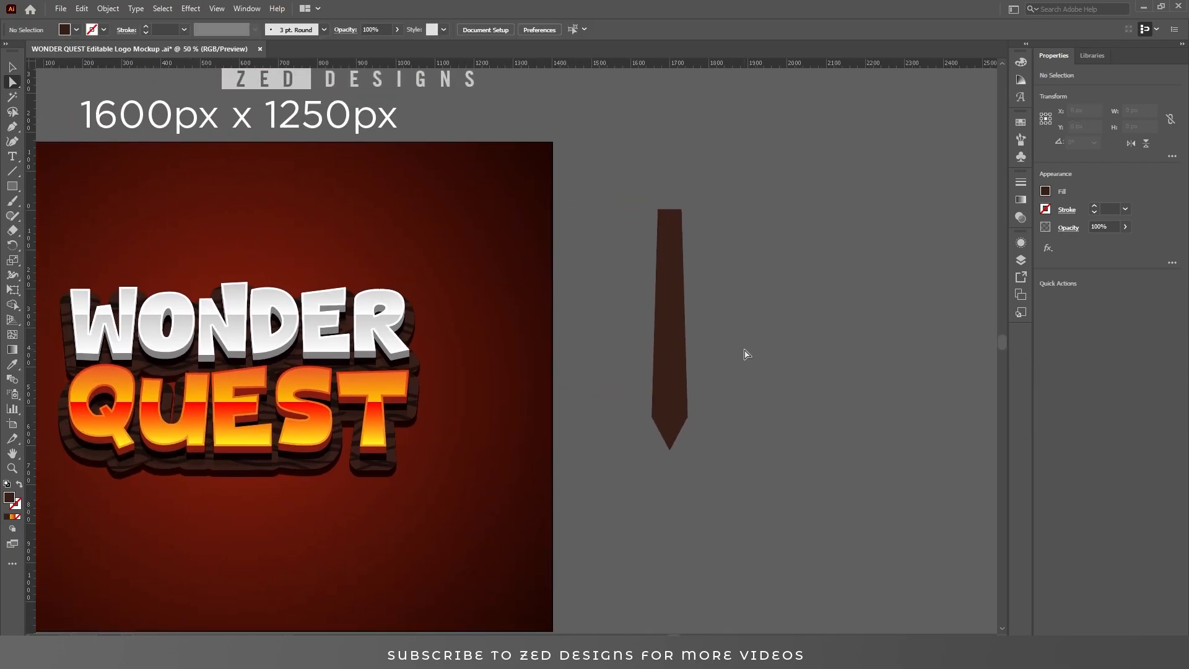
Raise the blade's top edge anchors to lengthen the shape to about 780 px.
scroll(674, 337, up, 1)
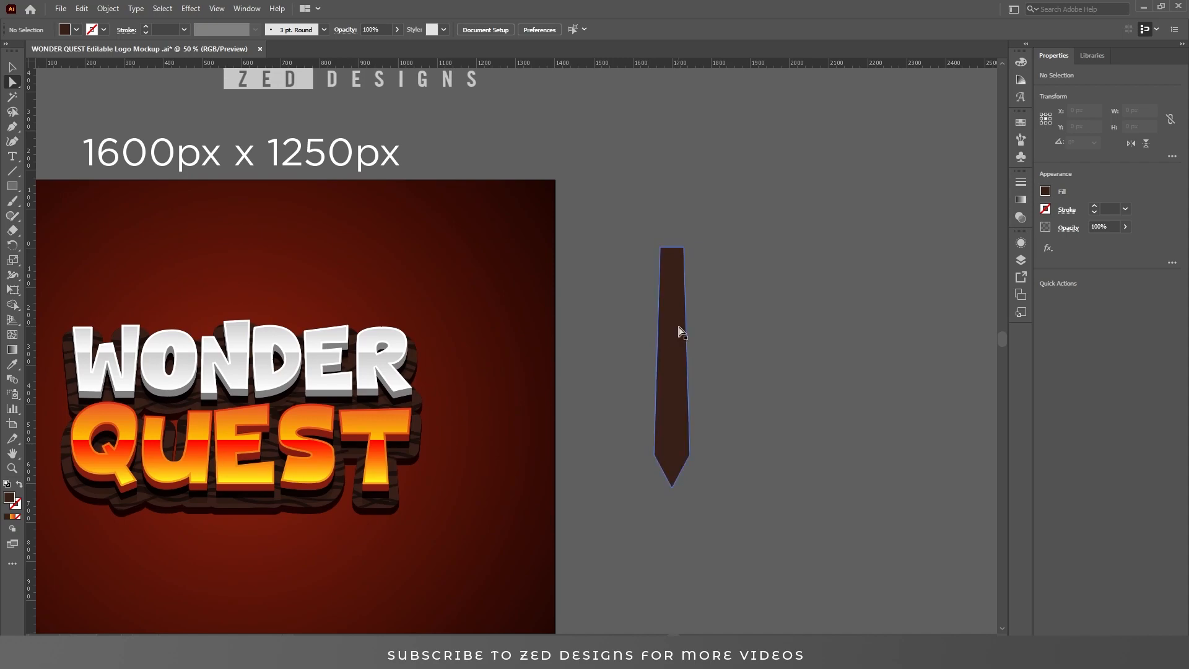
scroll(690, 318, up, 1)
click(676, 303)
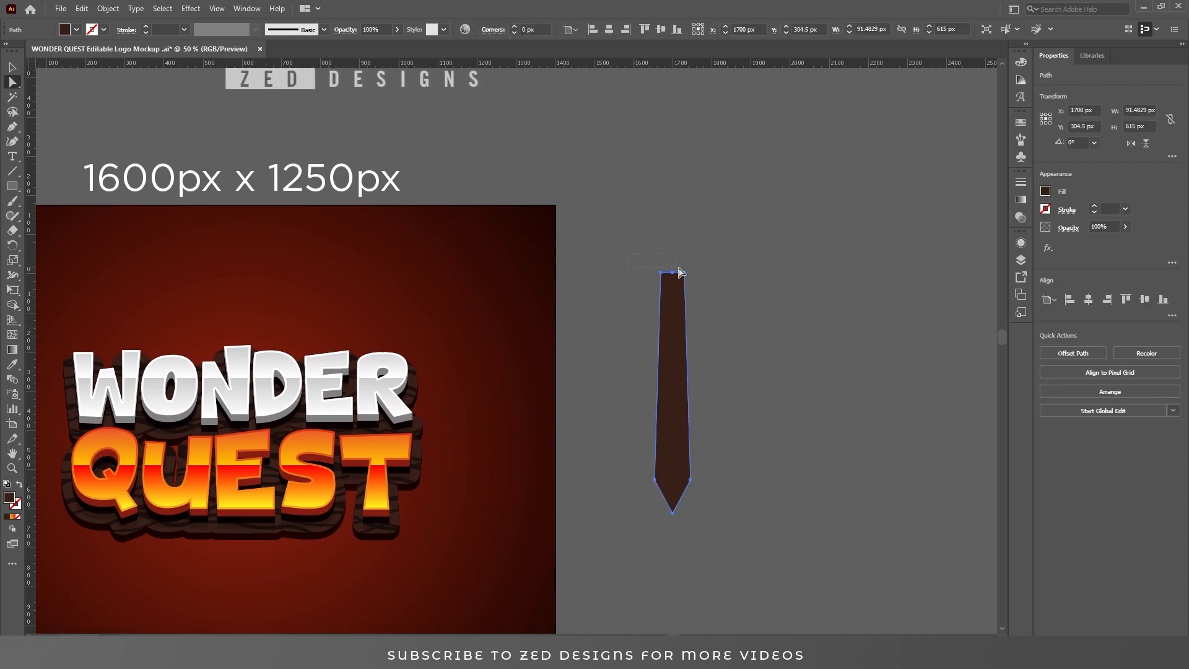
drag(686, 278, 684, 206)
click(712, 223)
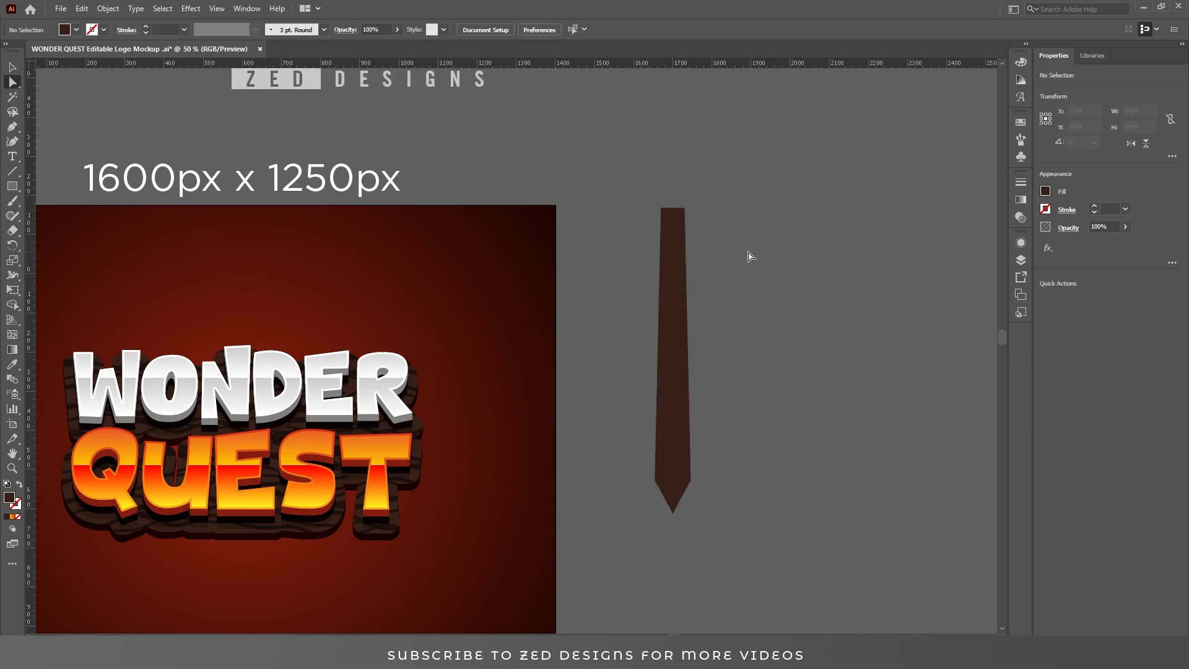
Draw a circle about 86 px in diameter centred on the blade's top end.
drag(21, 192, 61, 215)
mouse_move(729, 199)
mouse_down()
mouse_move(761, 240)
mouse_move(674, 205)
mouse_up()
key(v)
click(793, 257)
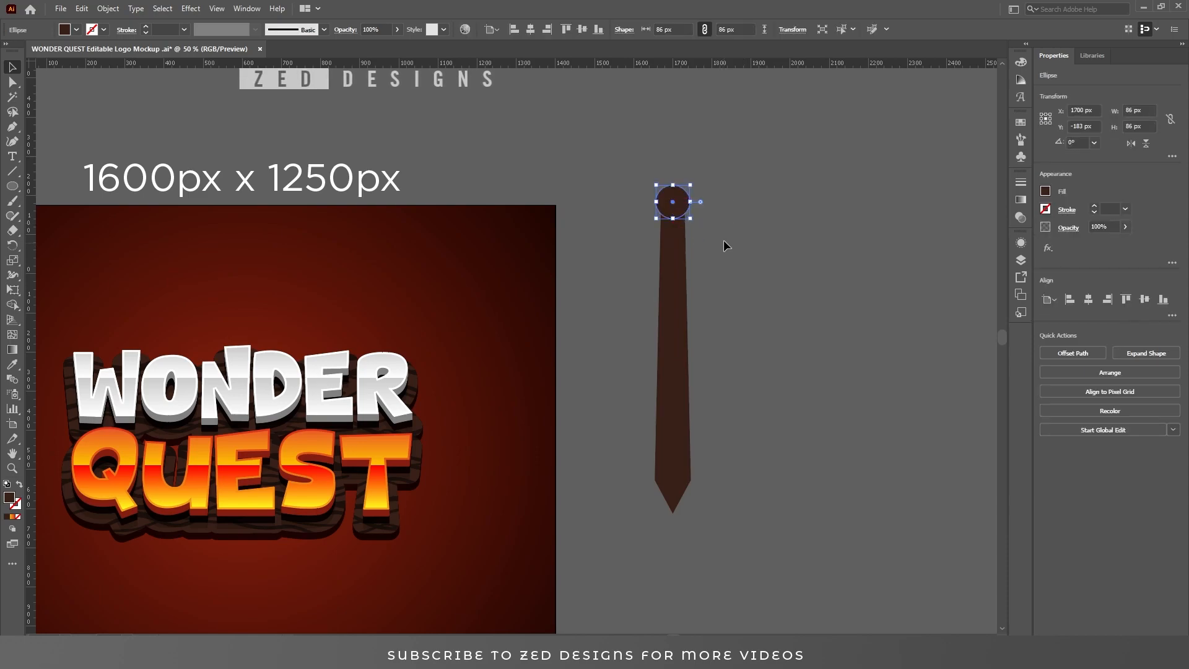
Enlarge the circle proportionally from its centre until it is wider than the blade.
drag(692, 187, 679, 210)
key(ctrl+shift+a)
key(ctrl+z)
drag(693, 183, 720, 185)
key(ctrl+shift+a)
click(748, 246)
Try to adjust the width of the blade's upper end with Perspective Distort, and undo the distortion.
key(a)
click(670, 303)
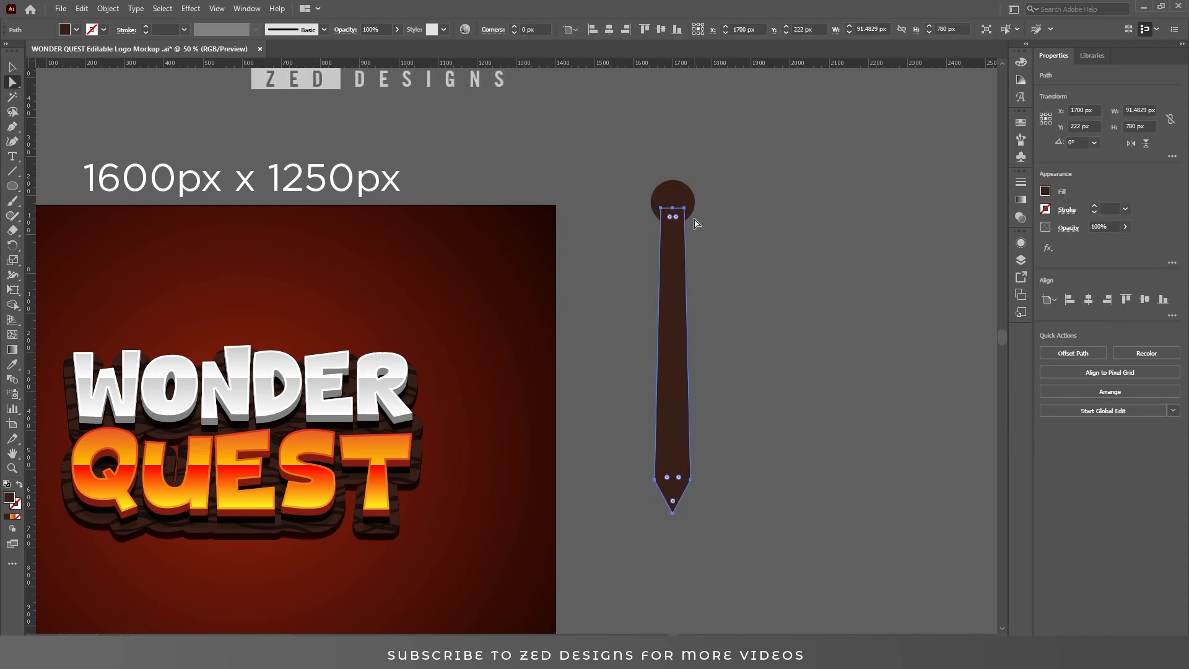
key(v)
key(e)
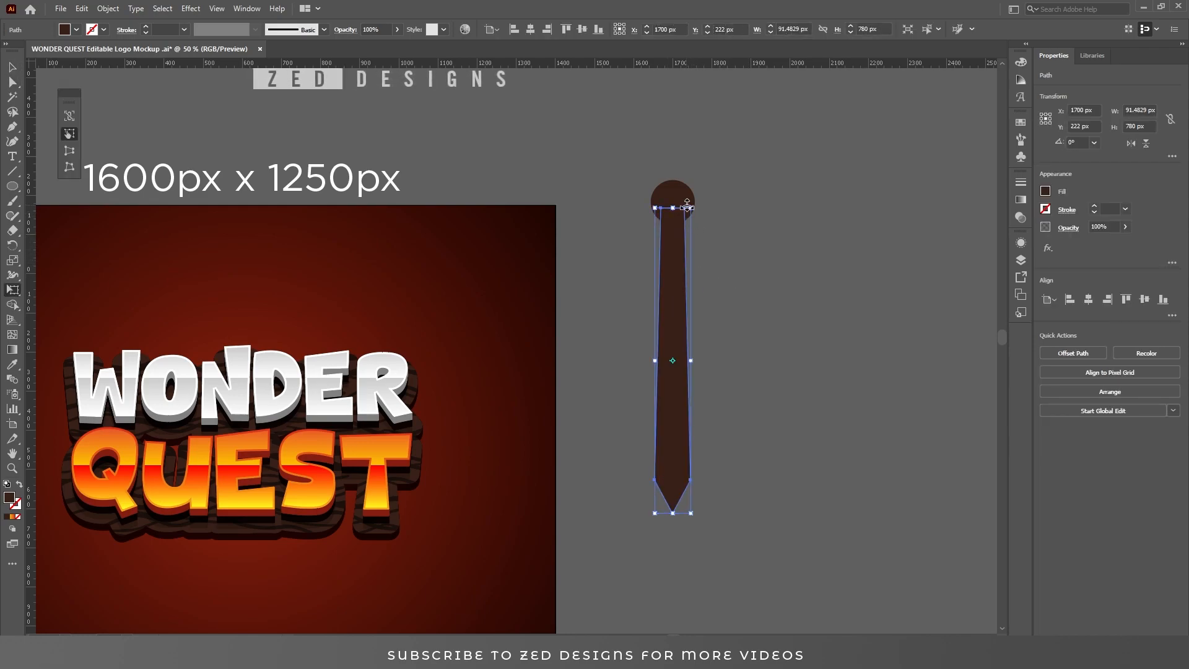
click(70, 151)
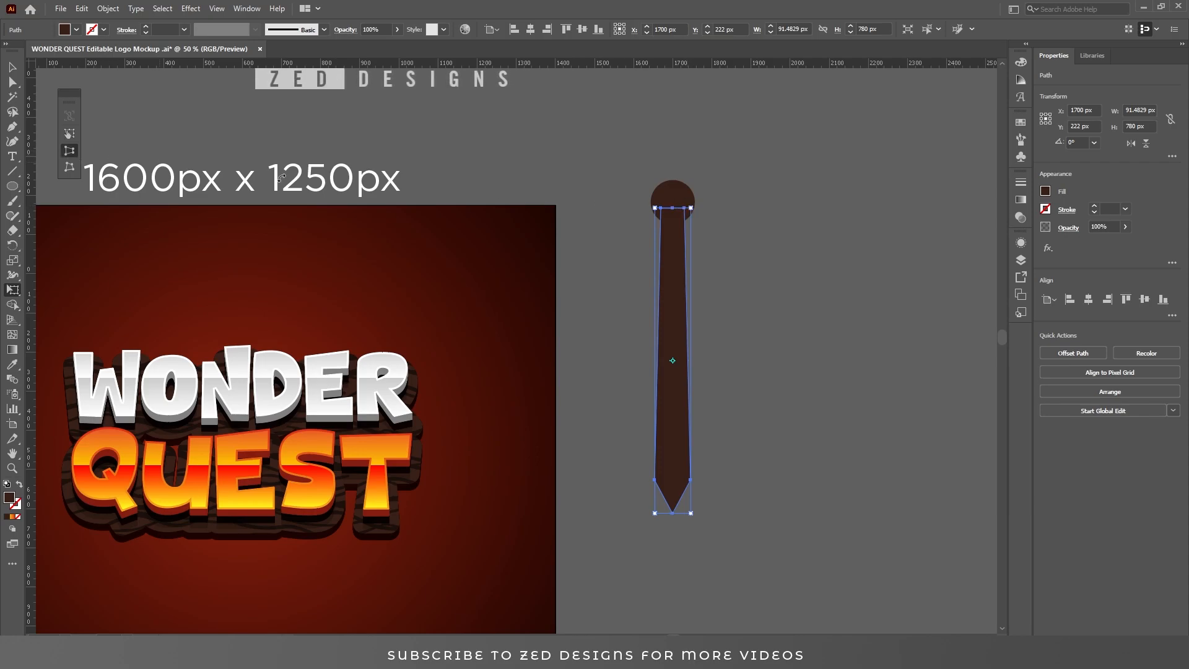
drag(692, 210, 691, 205)
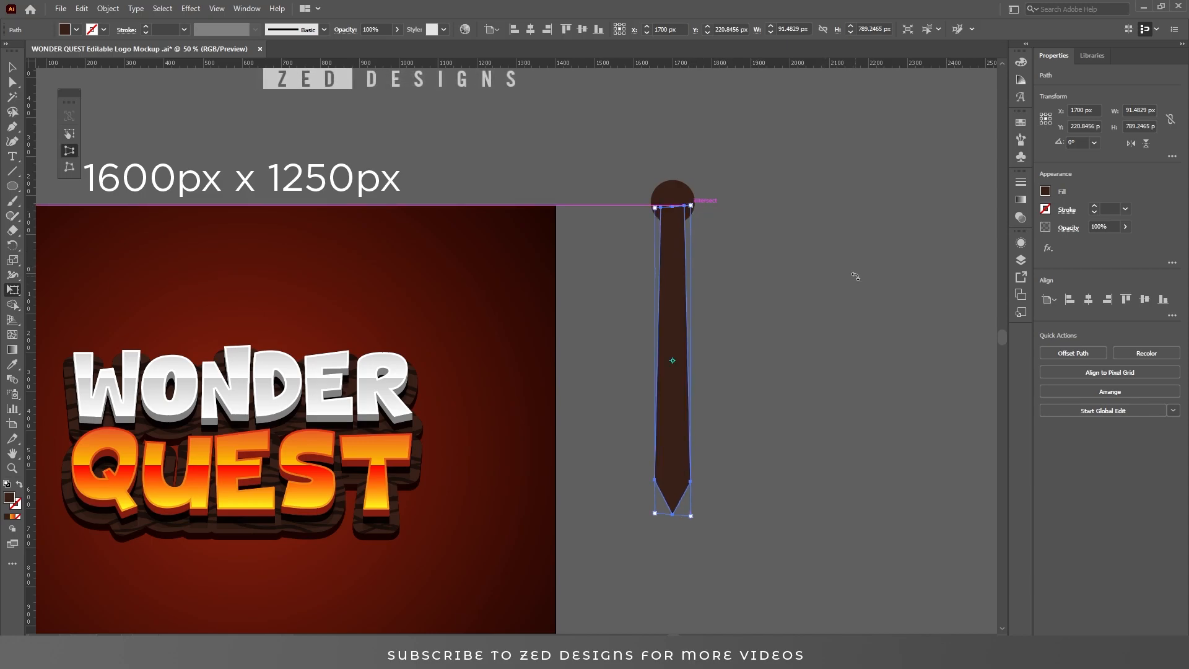
key(v)
key(ctrl+z)
click(736, 236)
click(678, 248)
click(724, 235)
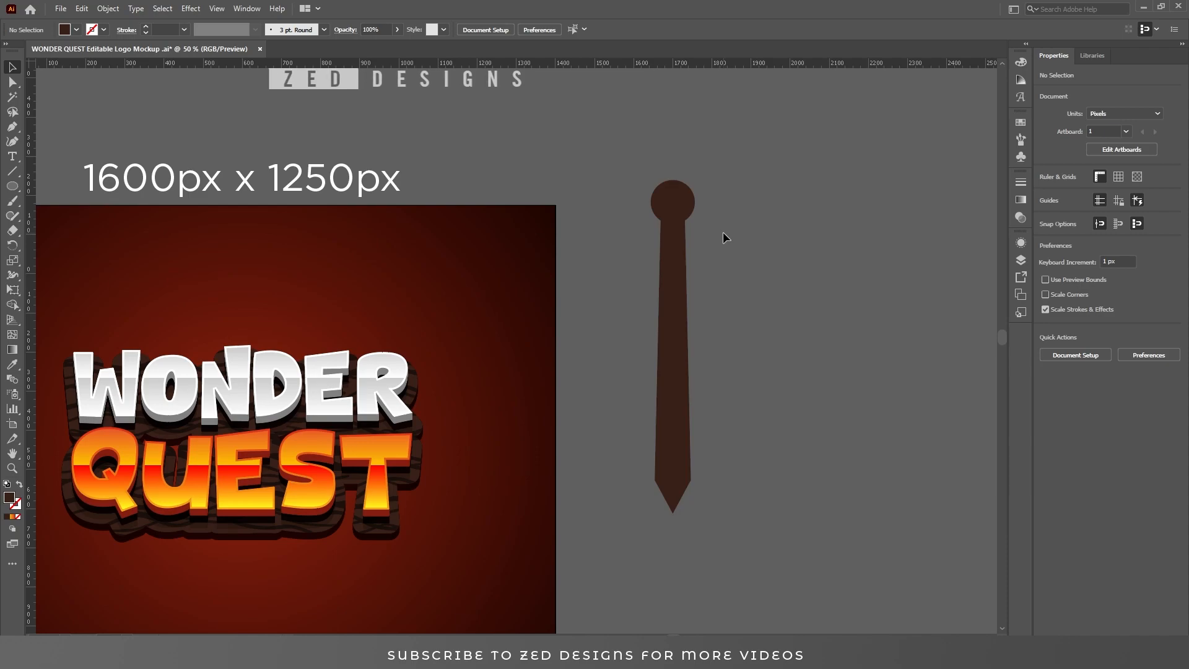
Draw half of a crossguard with the Pen tool beside the blade, about 149 px wide and 67 px high, with a downward point at its outer end.
key(p)
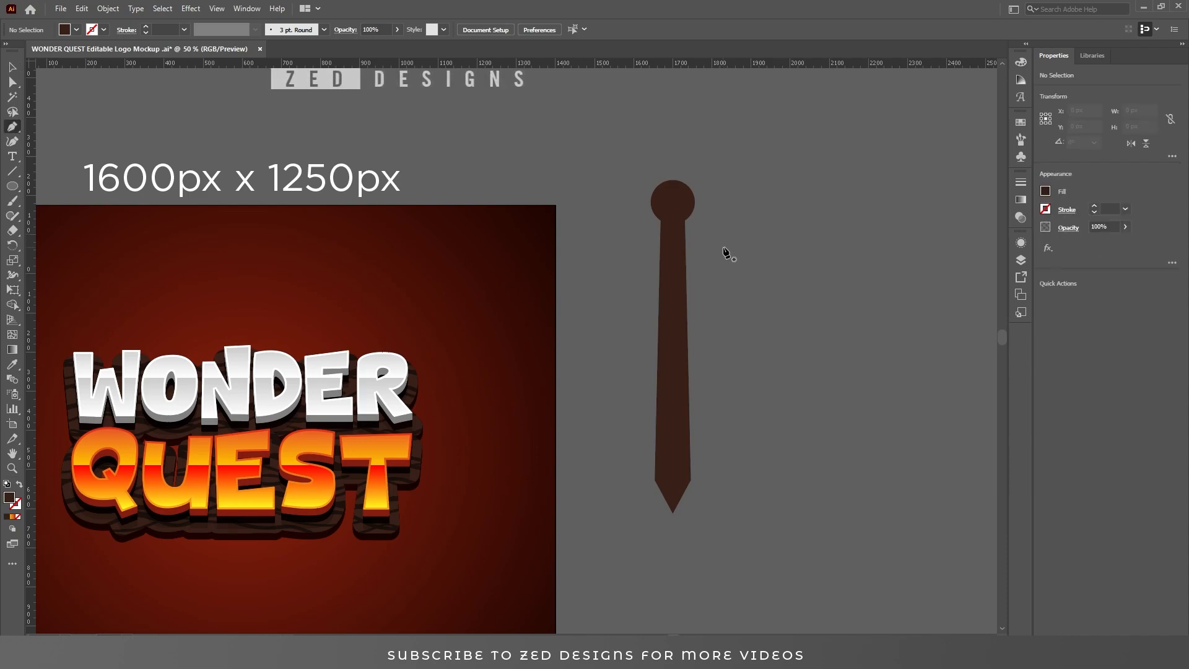
drag(766, 245, 709, 247)
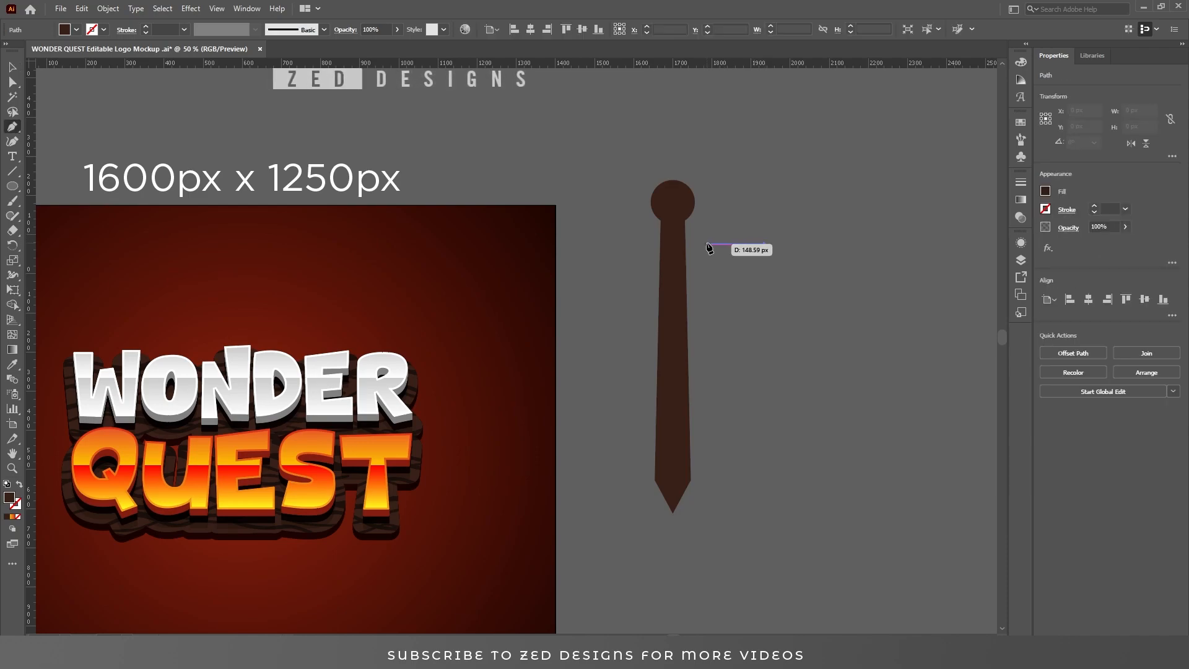
click(707, 244)
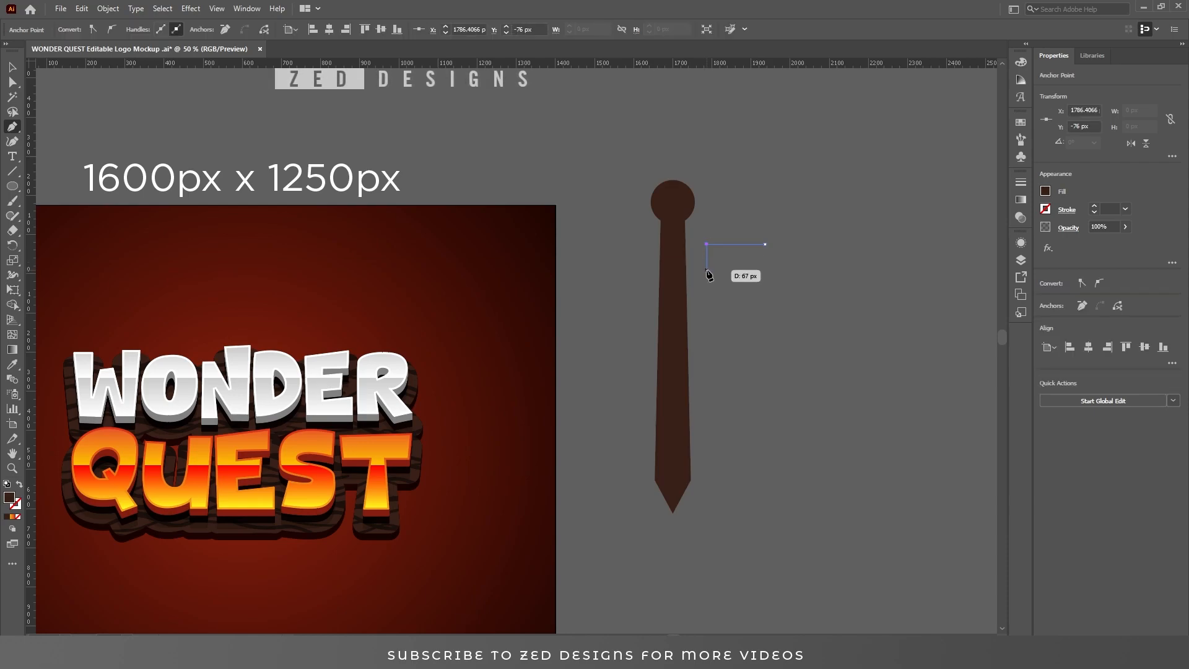
click(707, 270)
drag(716, 261, 761, 255)
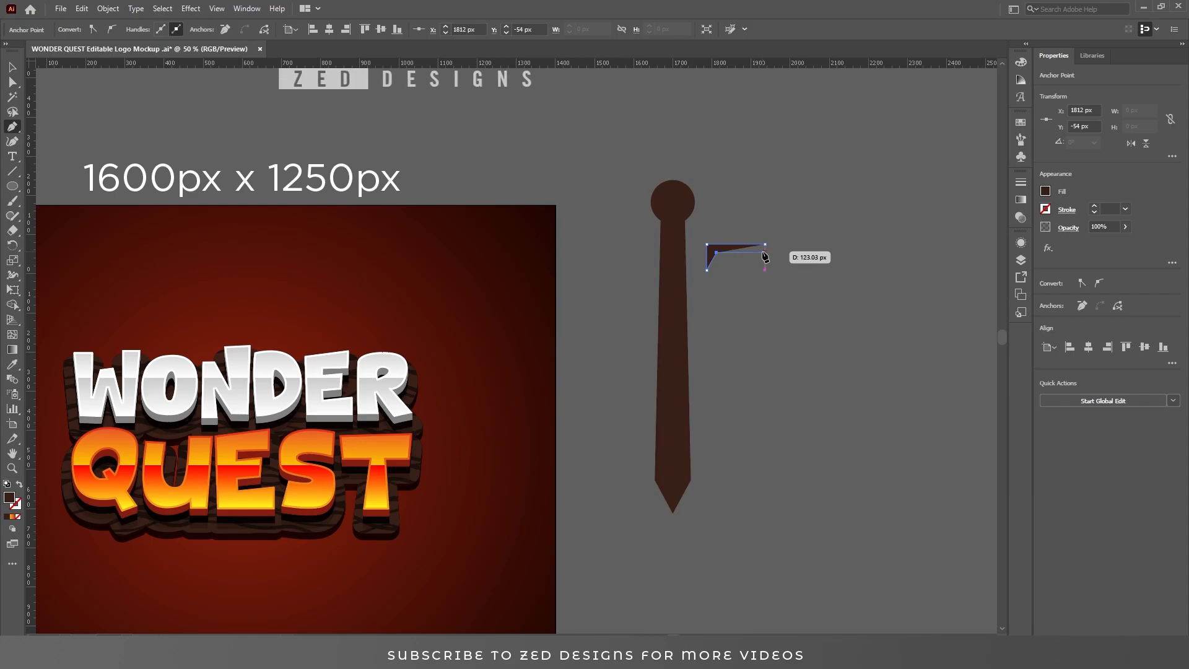
click(765, 252)
click(765, 244)
key(v)
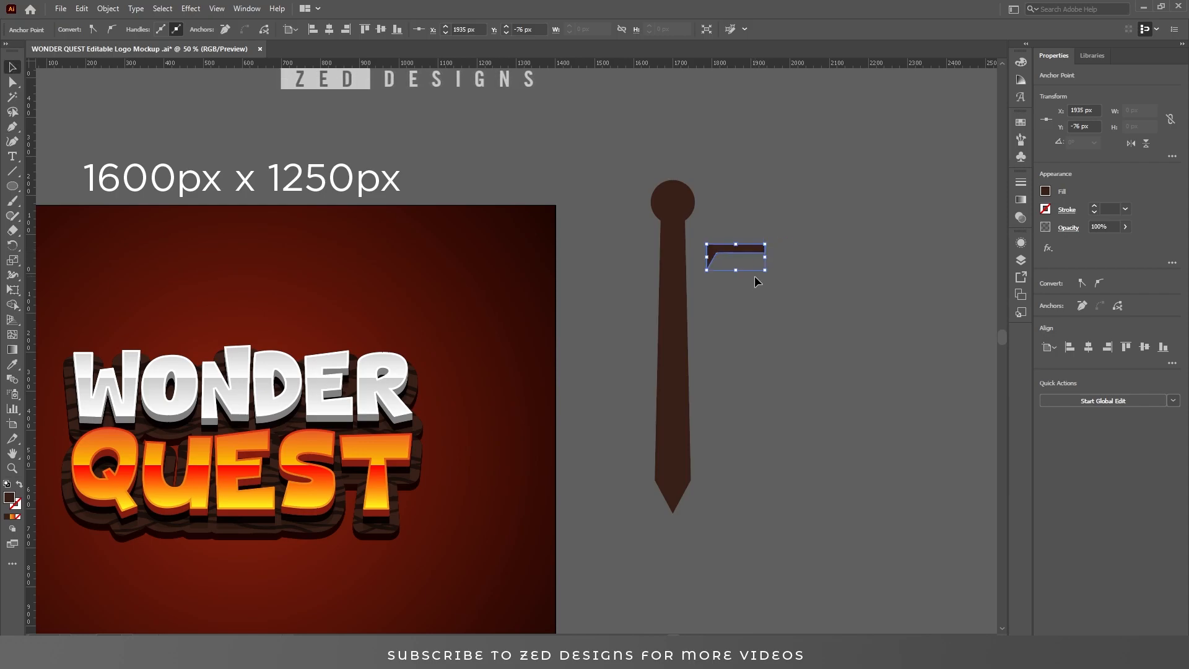
click(754, 276)
Copy the half crossguard, paste it in front, and flip the copy horizontally.
click(736, 250)
click(86, 10)
click(86, 10)
click(86, 10)
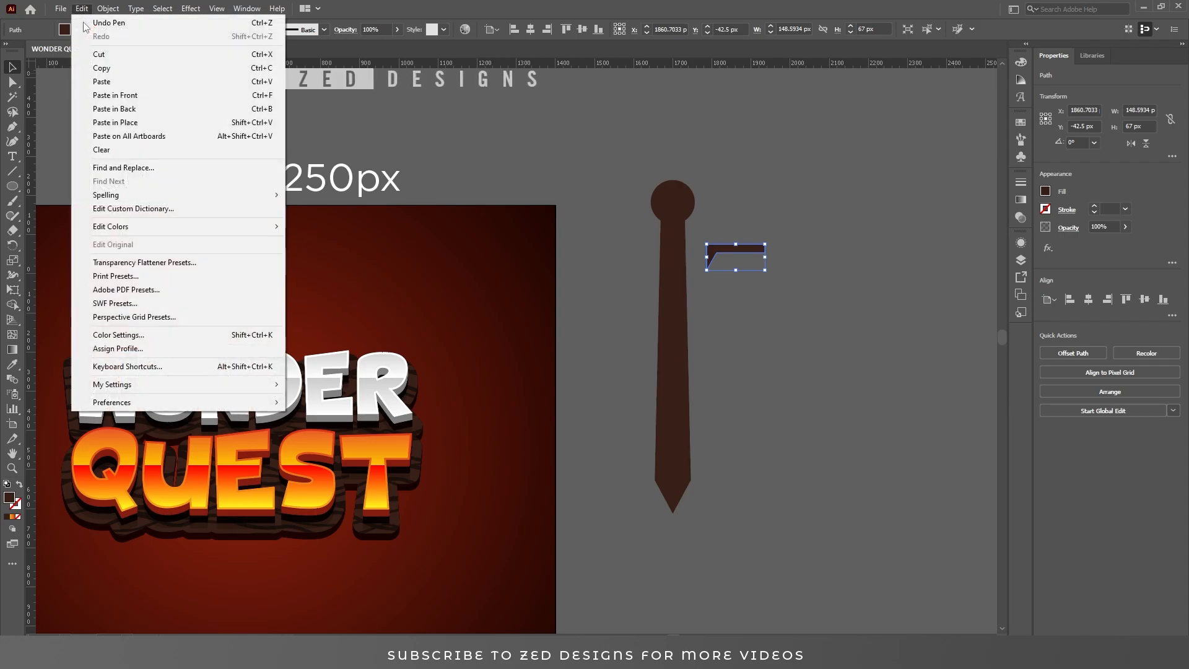
click(114, 101)
click(1130, 143)
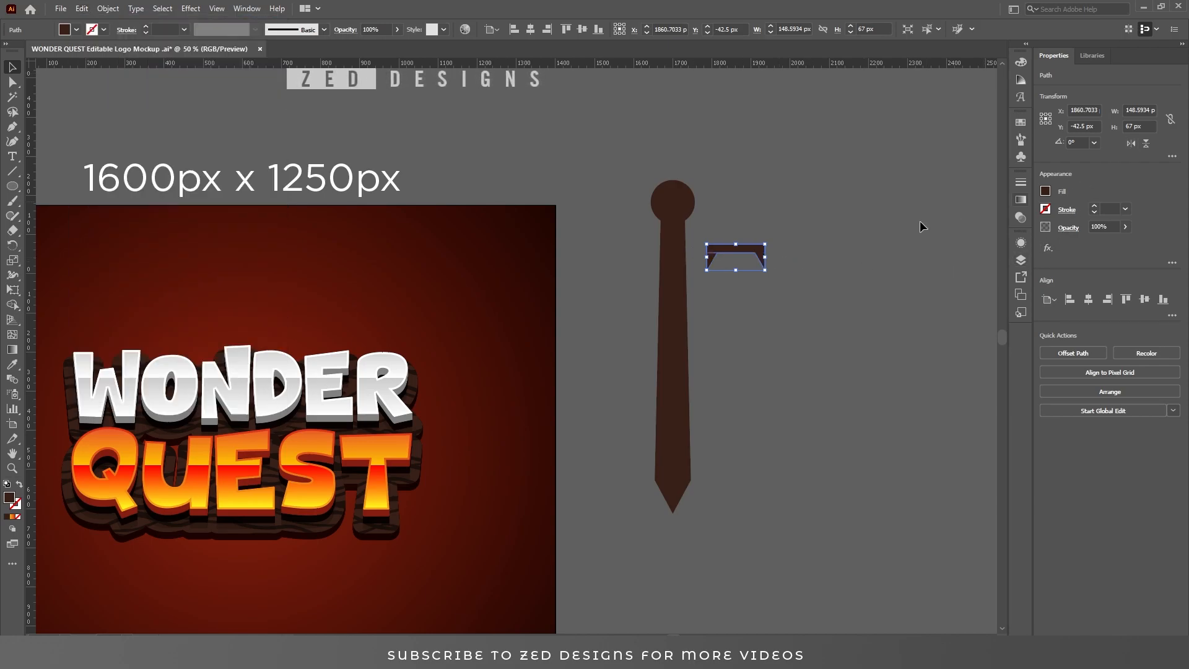
Move the flipped copy sideways until it slightly overlaps the original, and unite both halves into one crossguard about 291 px wide.
click(854, 243)
drag(758, 250, 789, 248)
click(778, 264)
click(781, 266)
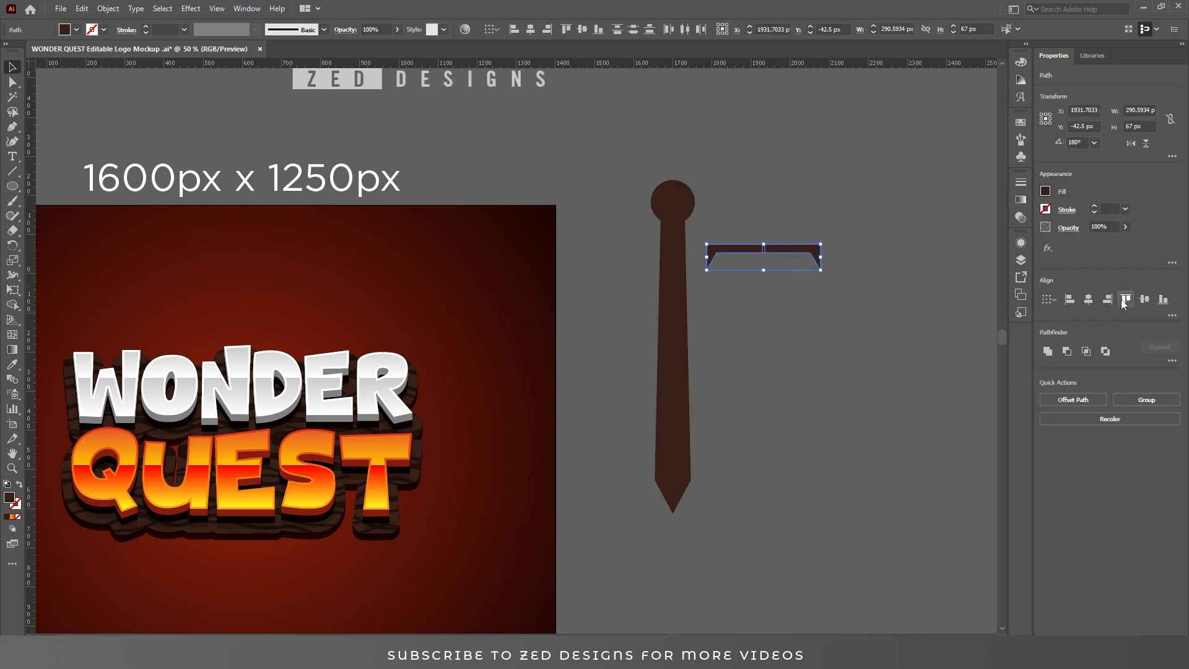
click(798, 266)
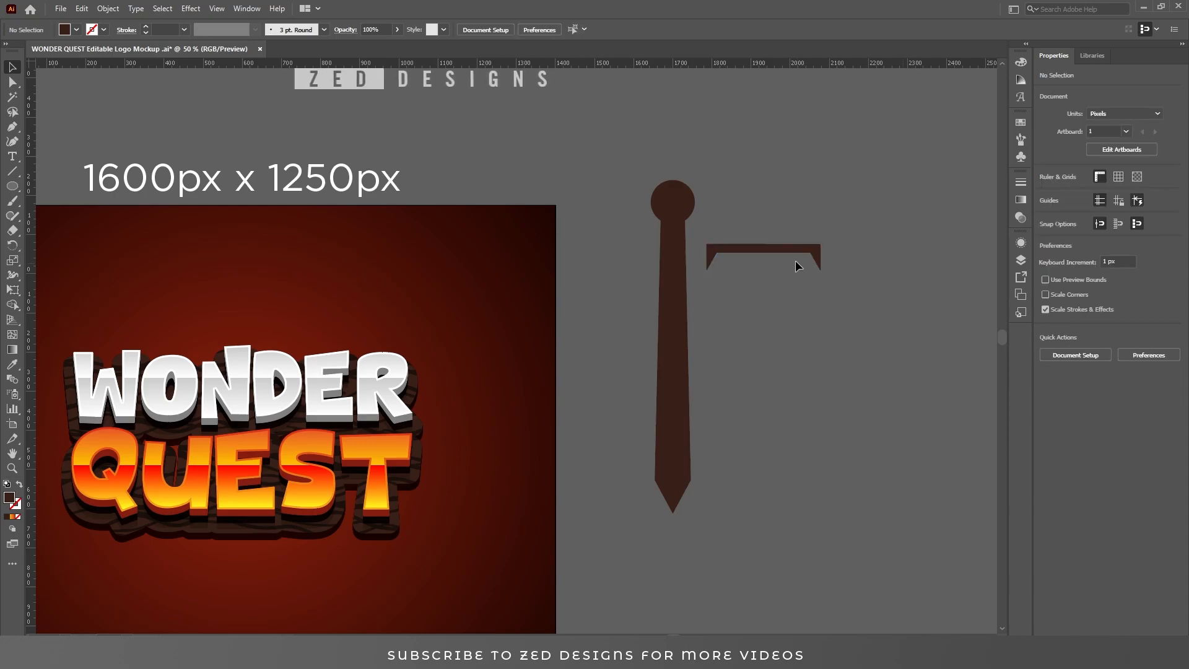
Move the crossguard onto the upper part of the sword and centre it horizontally on the blade.
drag(795, 249, 701, 279)
shift+click(659, 362)
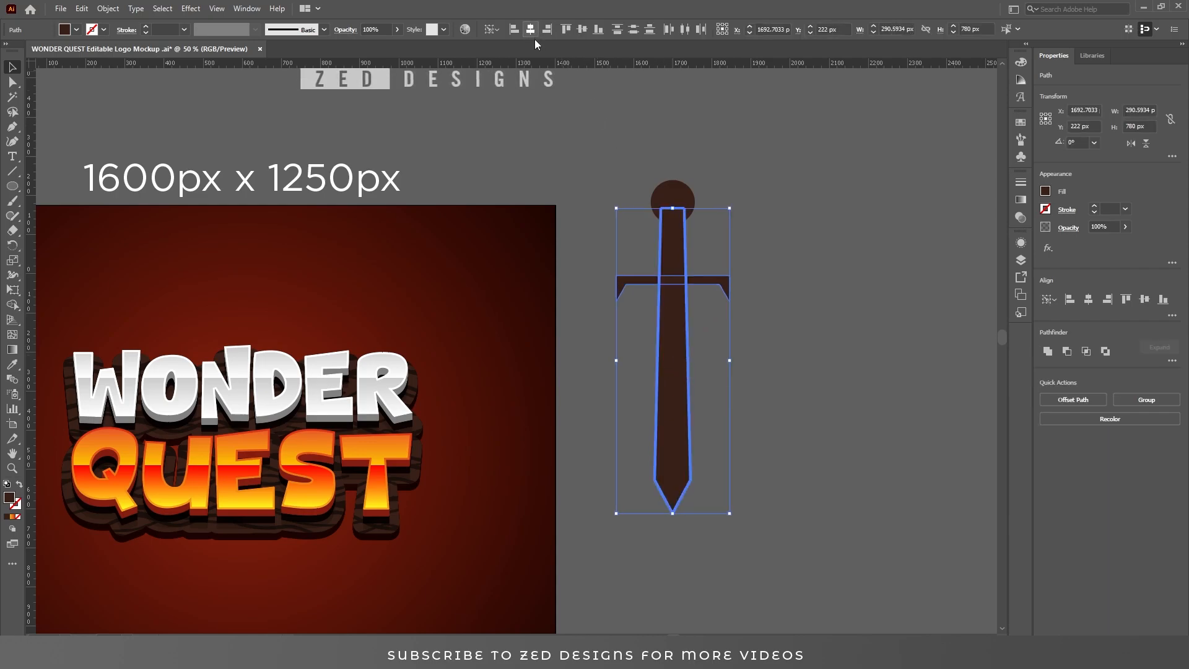
click(675, 200)
click(792, 219)
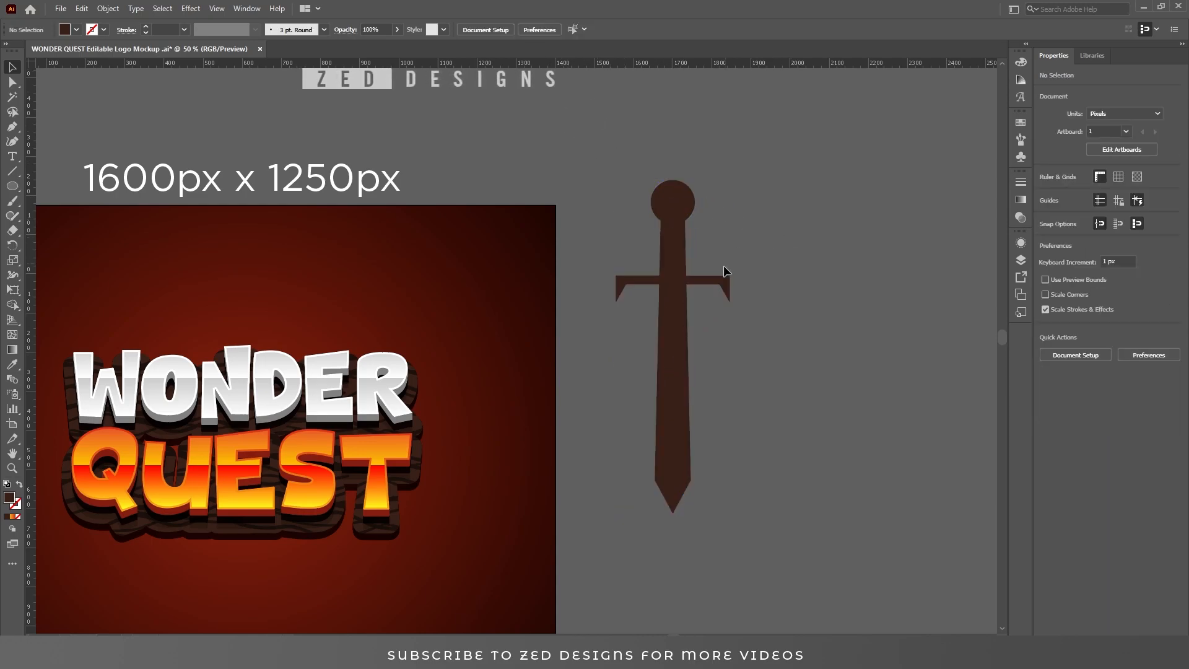
click(722, 286)
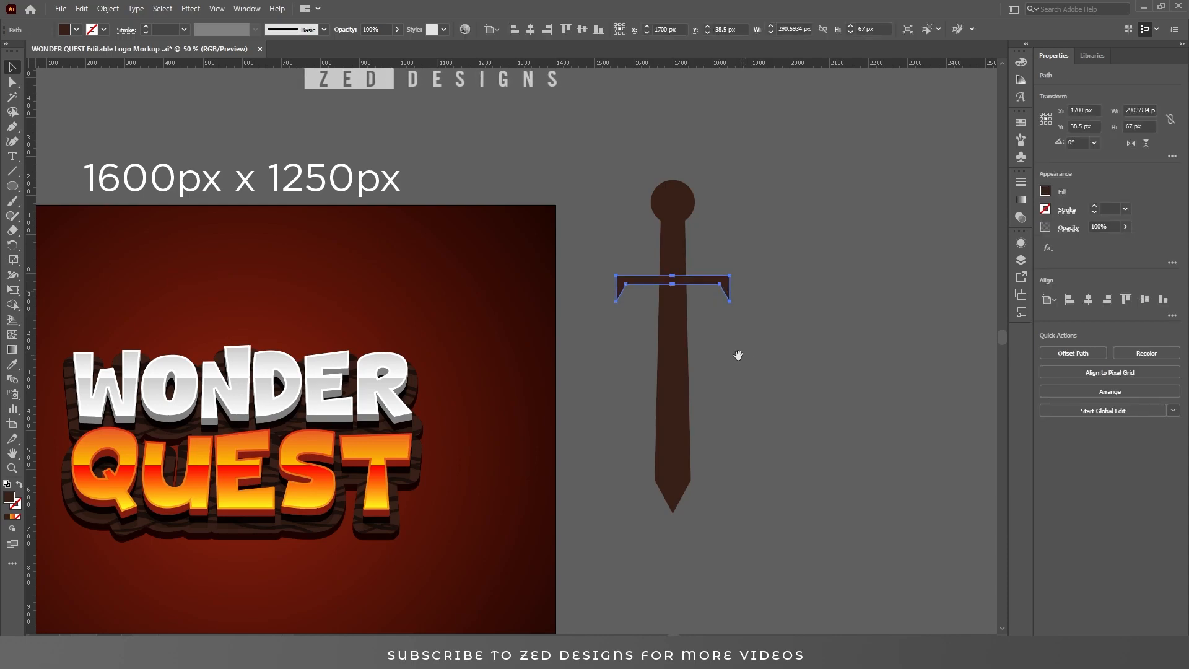
drag(740, 349, 798, 329)
click(824, 318)
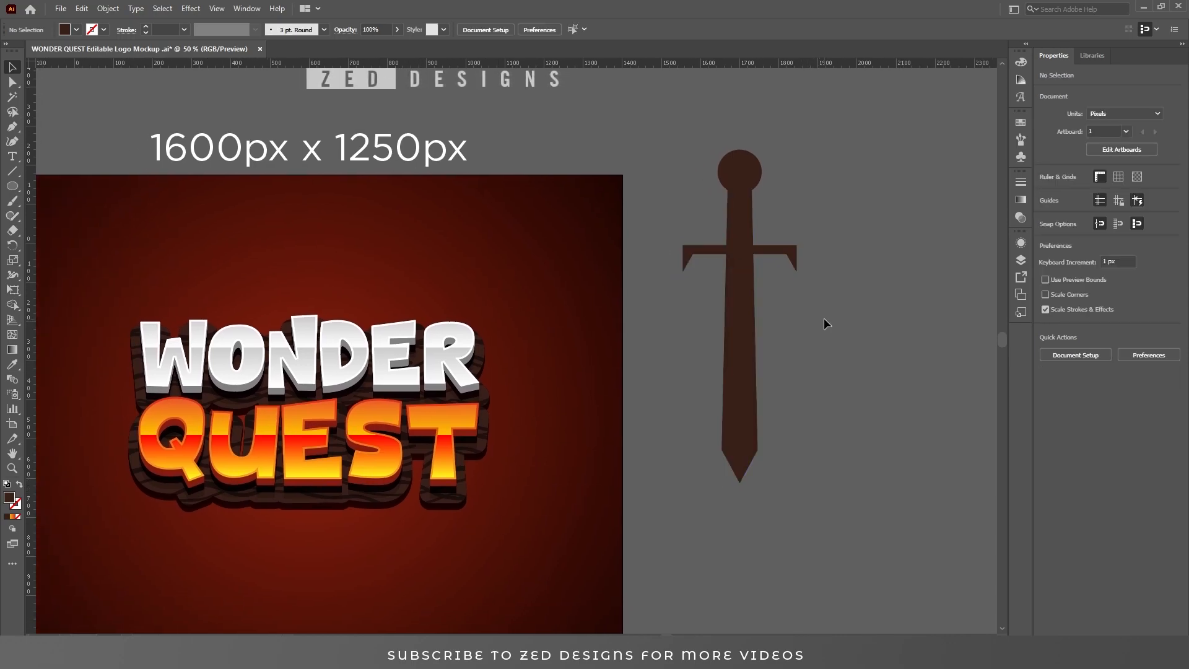
click(752, 226)
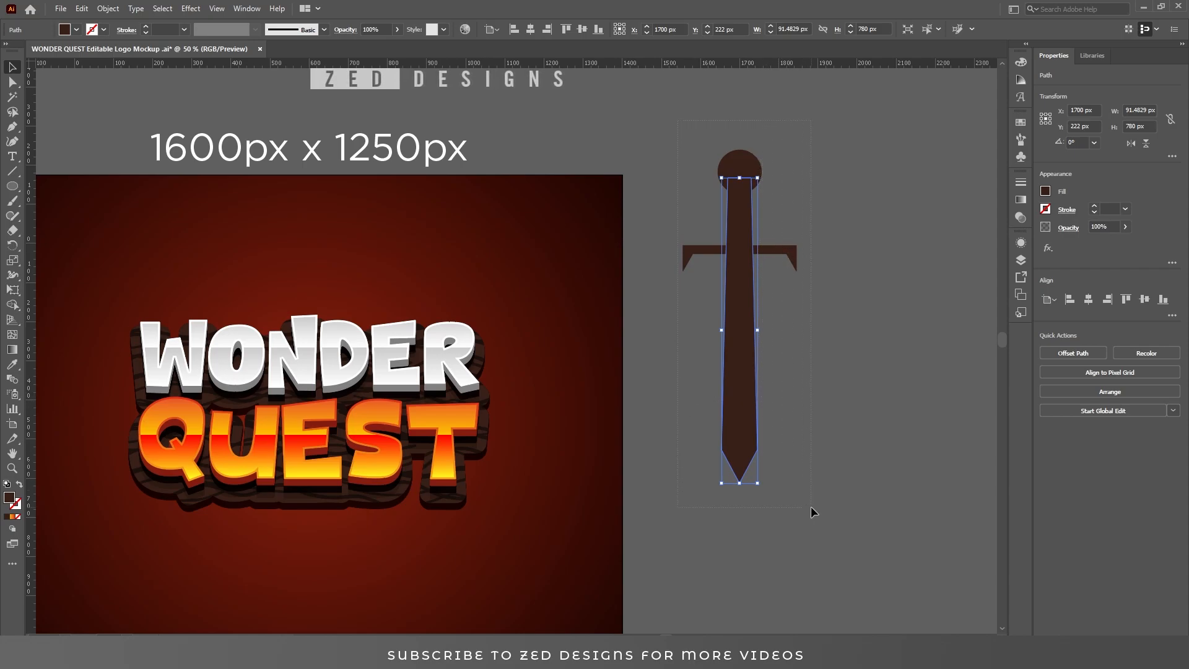
drag(810, 507, 812, 508)
click(558, 95)
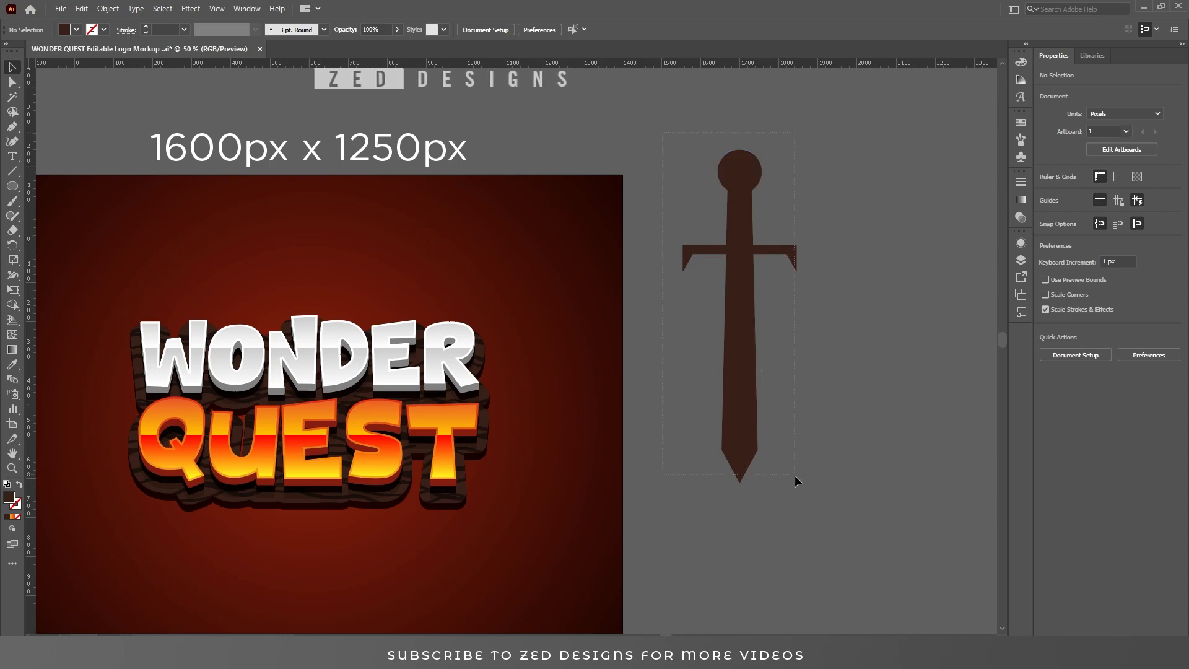
drag(794, 476, 795, 478)
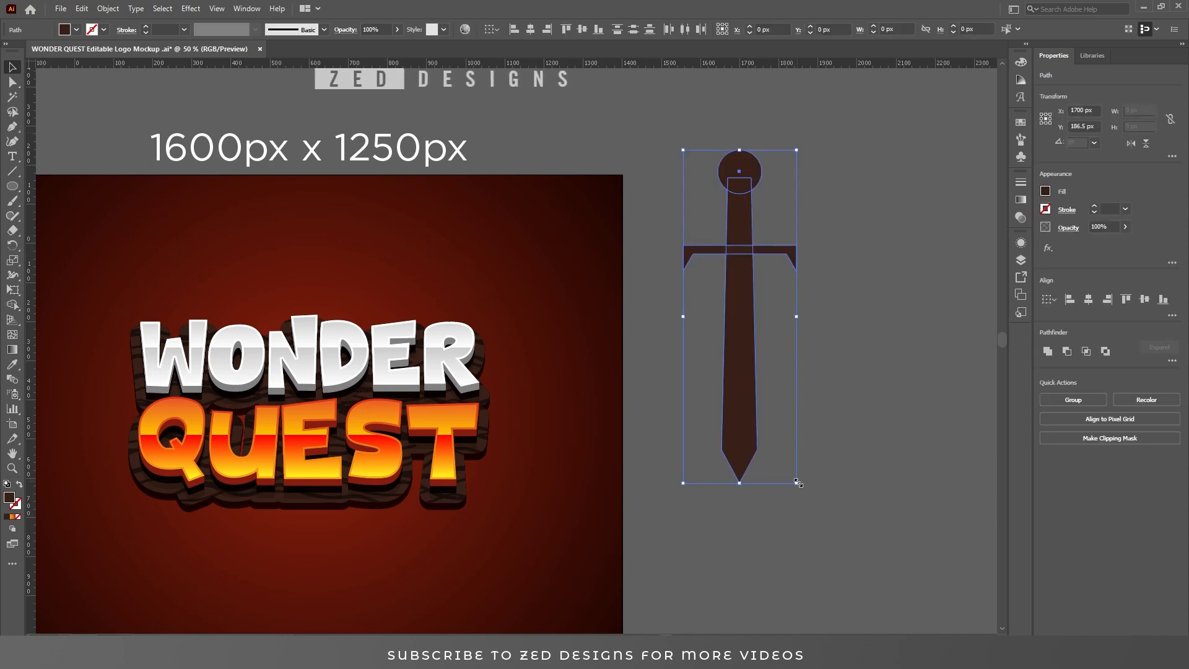
click(894, 313)
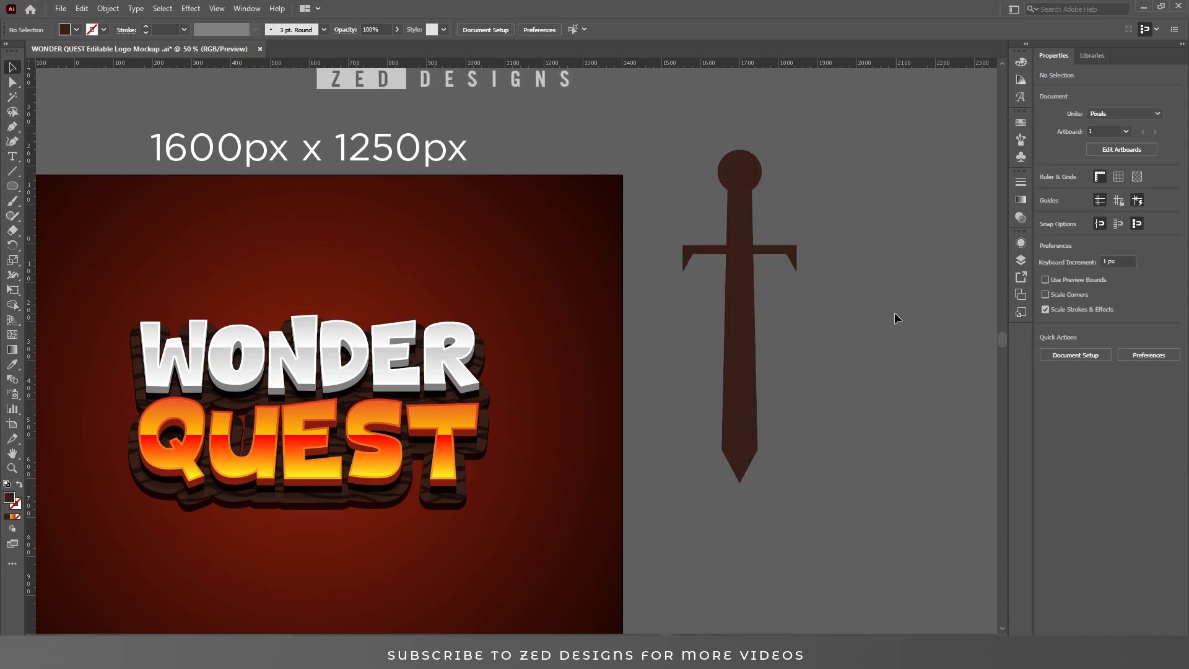
Copy the pommel circle, paste it in front, and shrink the copy from its centre to 88 px.
click(743, 172)
scroll(768, 185, up, 5)
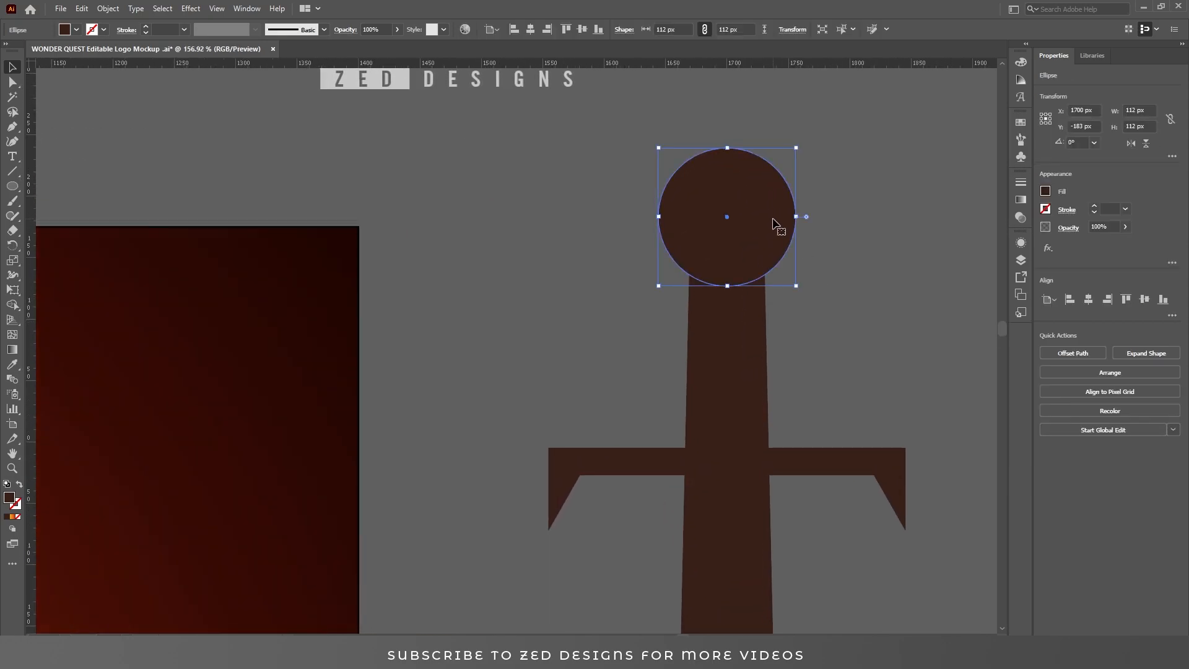
click(81, 8)
click(101, 67)
click(81, 8)
click(115, 95)
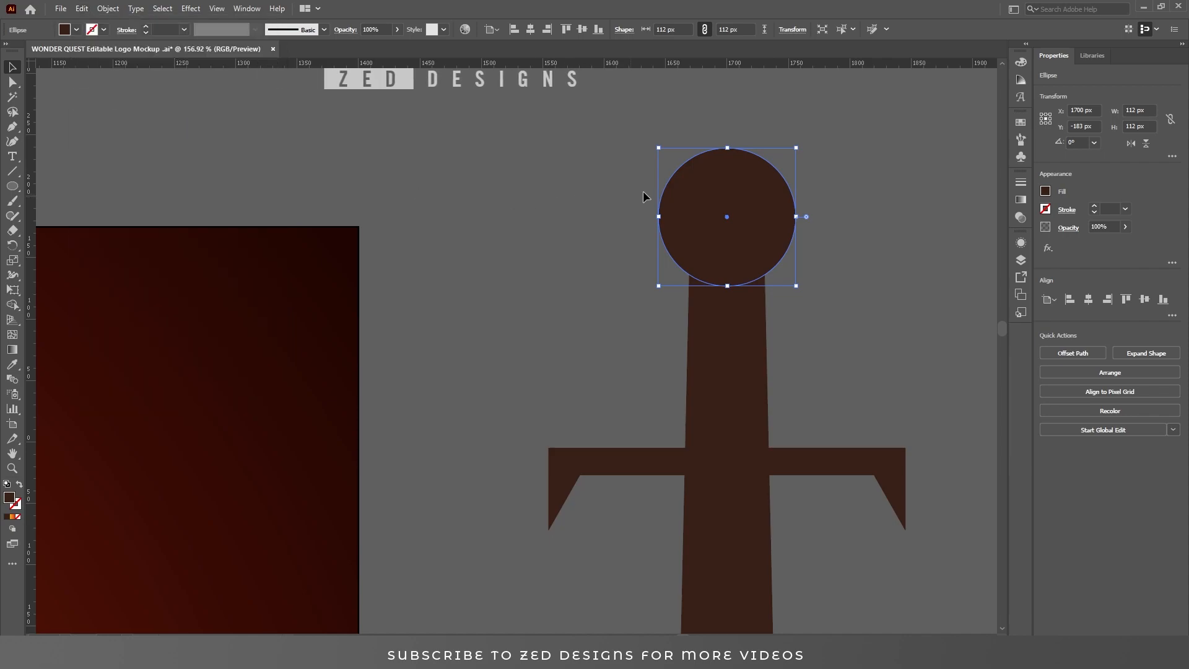
drag(797, 147, 781, 163)
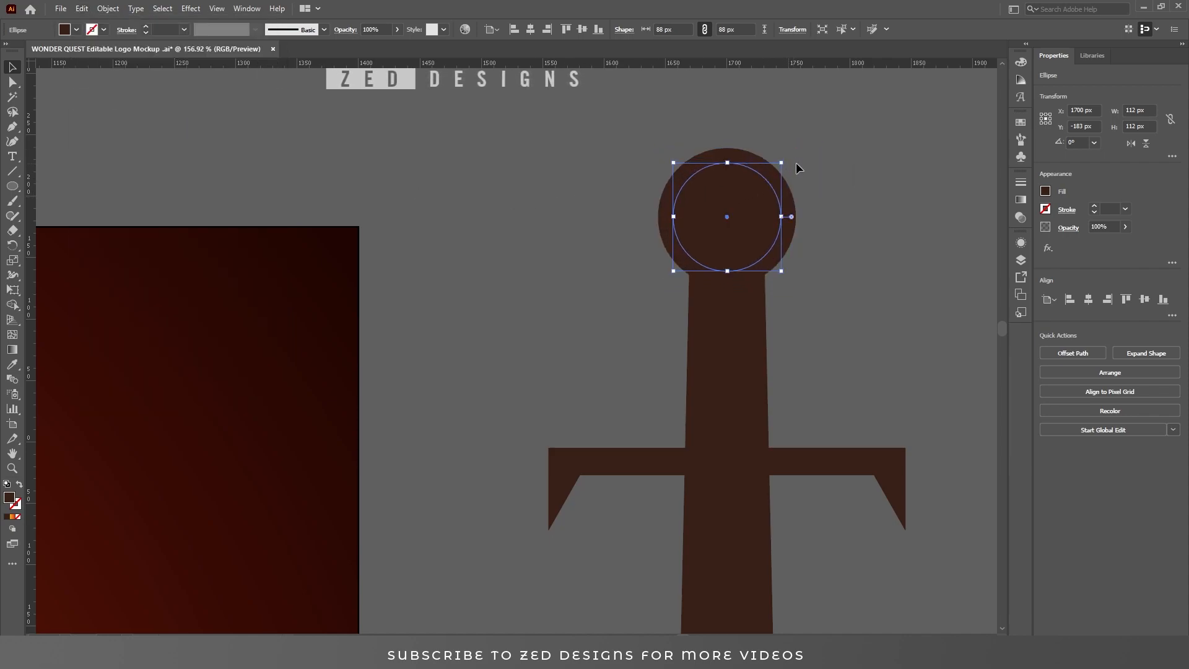
Fill the smaller circle with a white-to-black linear gradient running diagonally from its upper right to its lower left, at about -146°.
click(1019, 199)
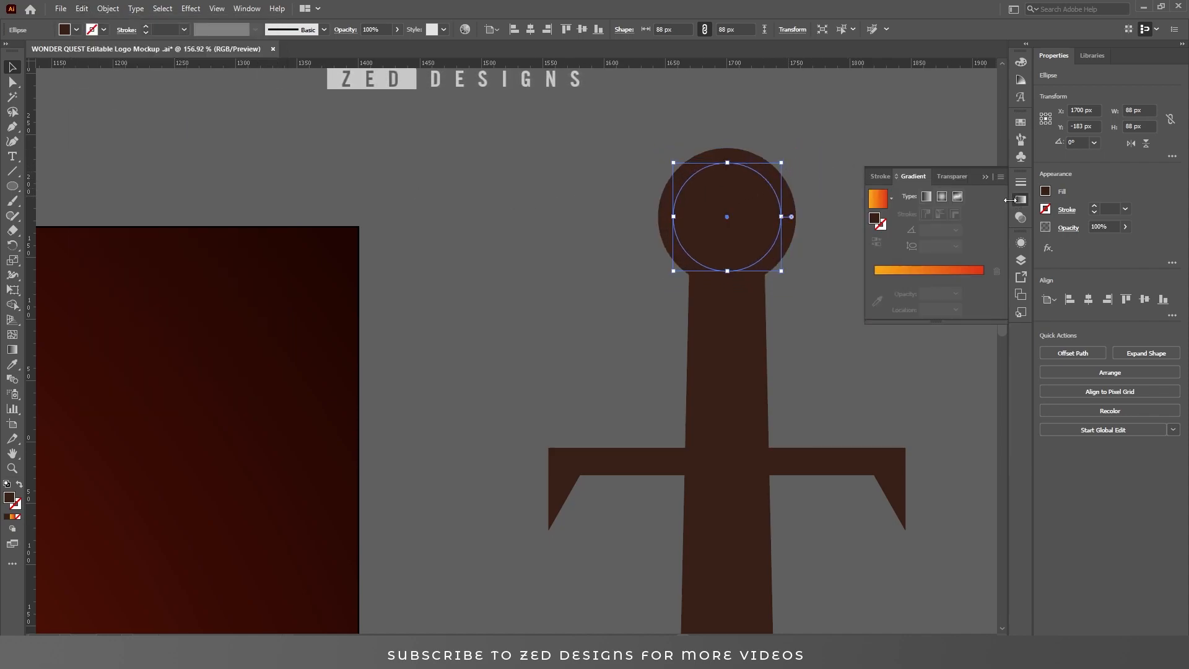
click(891, 198)
scroll(886, 246, up, 2)
click(824, 223)
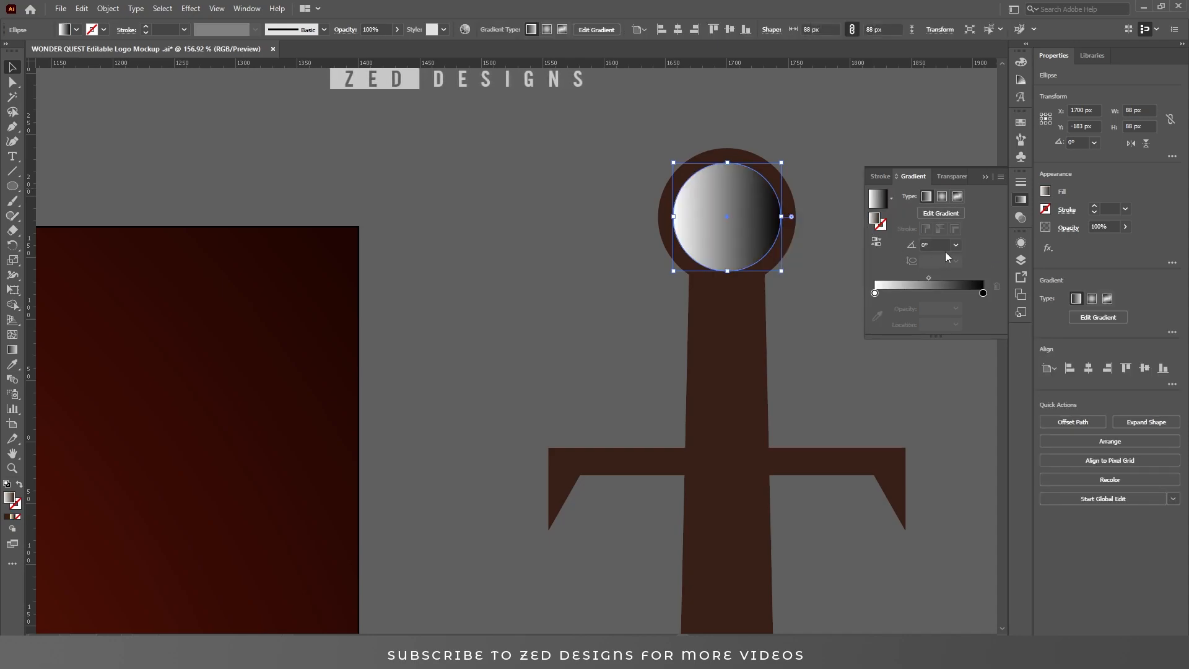
key(g)
drag(791, 168, 687, 235)
key(v)
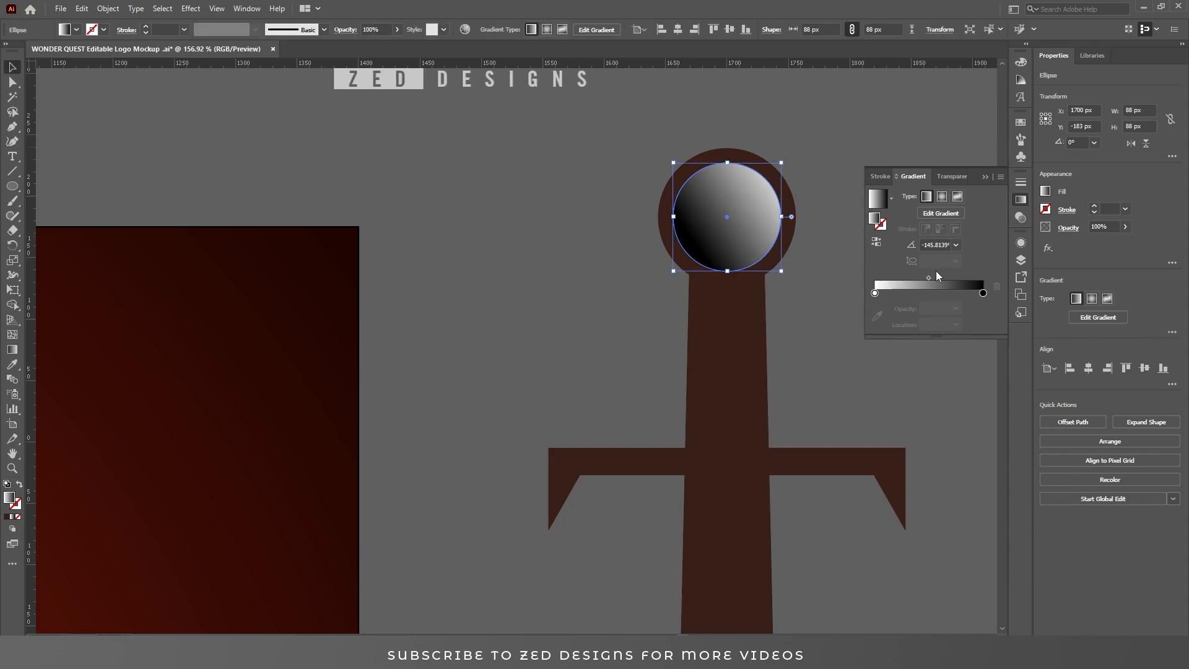
Set the gradient circle's blending mode to Screen and its opacity to 40%, then deselect it.
click(1068, 228)
click(971, 251)
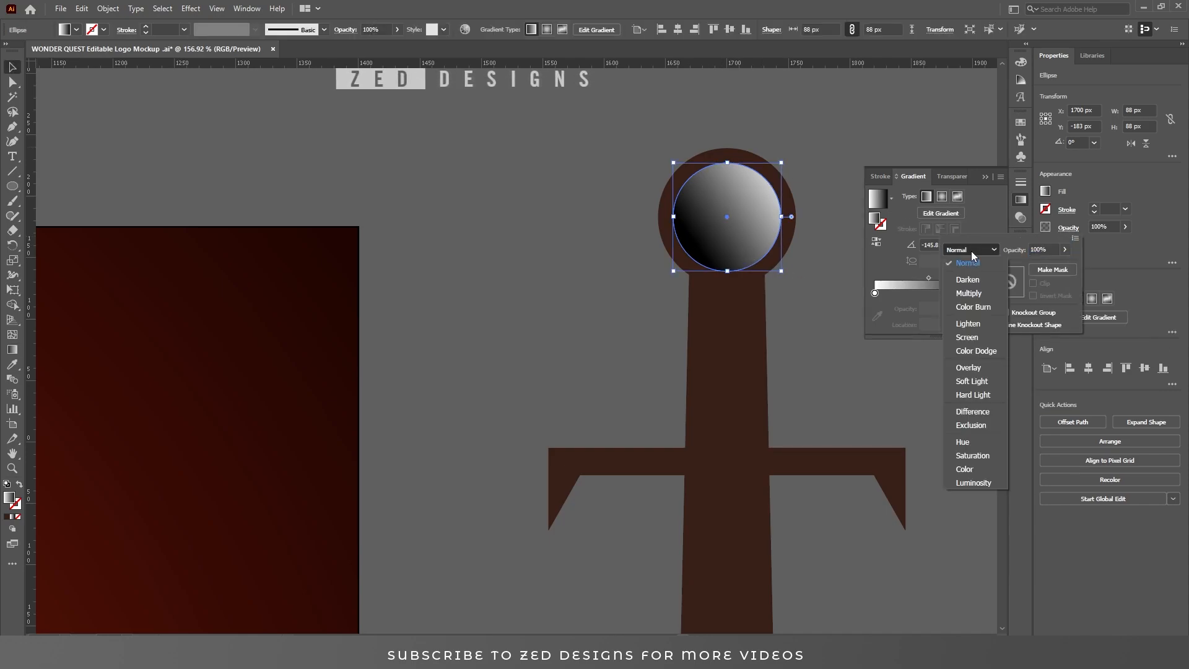
click(969, 337)
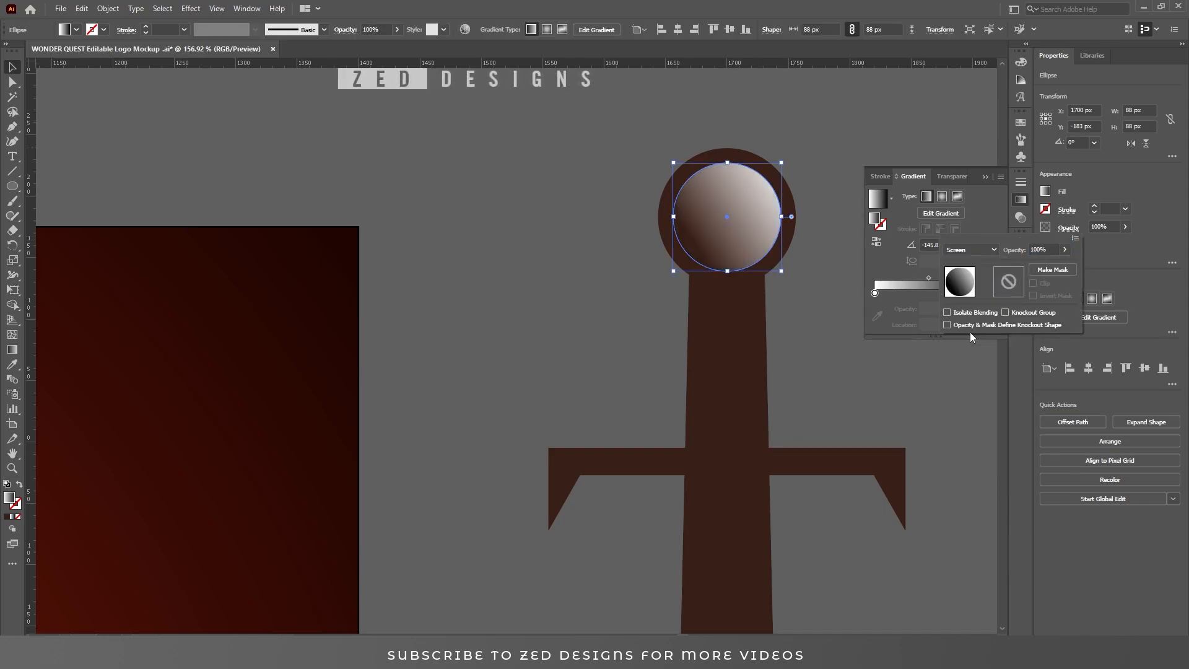
click(1109, 271)
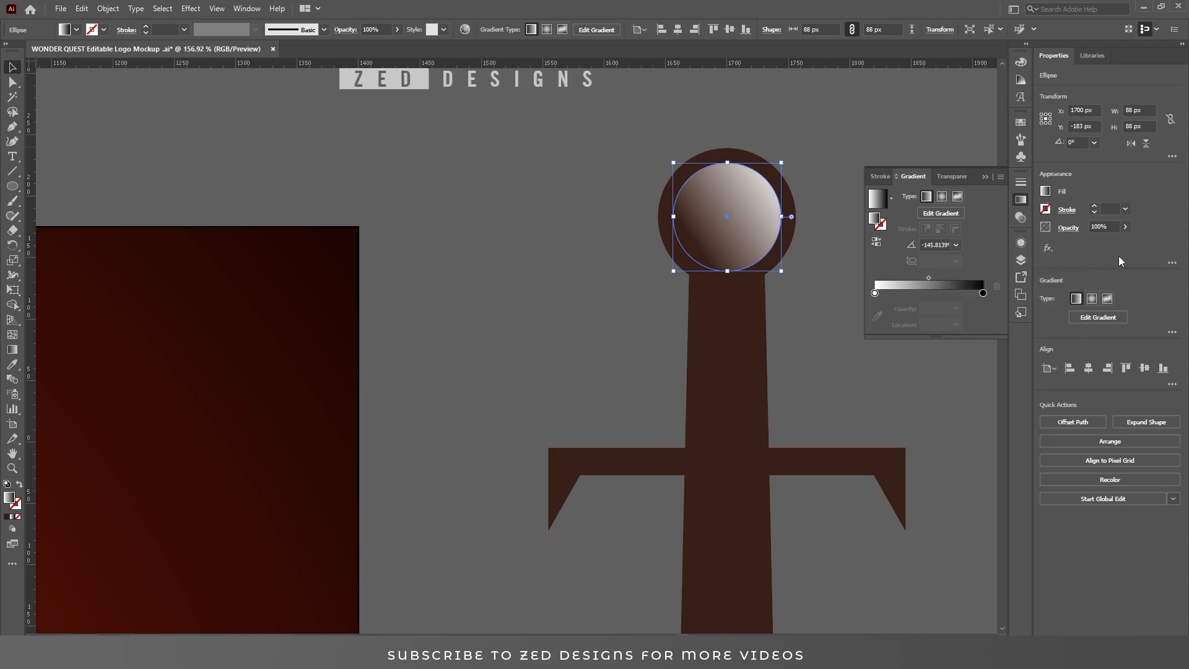
click(1098, 227)
text(40)
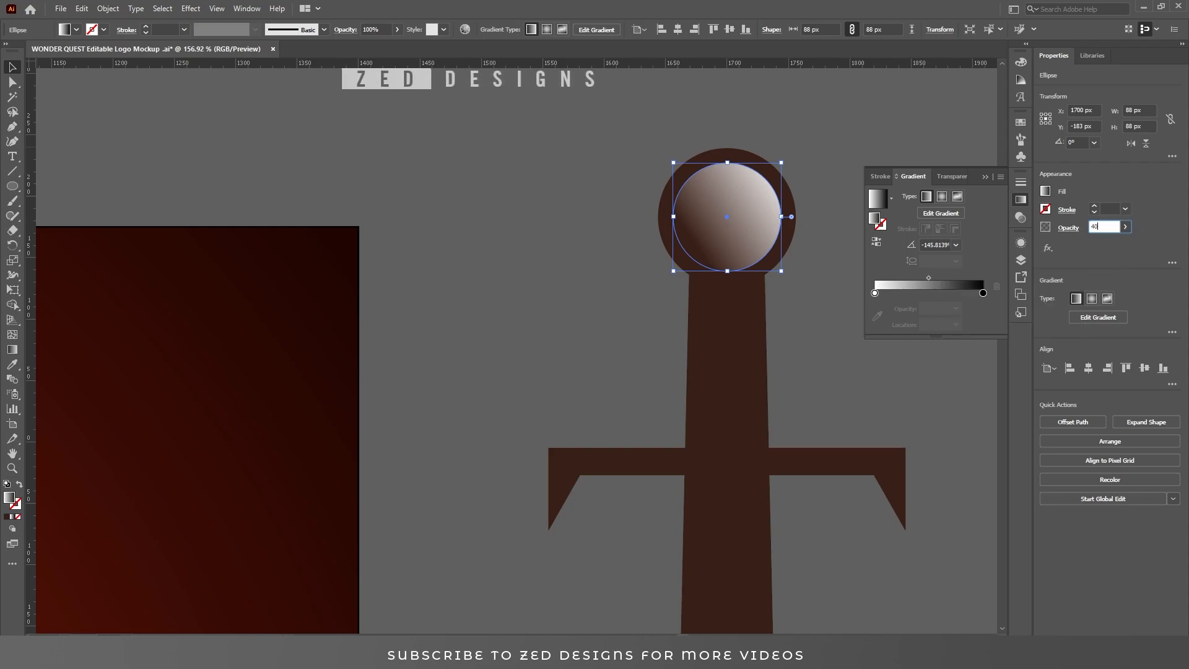
key(Return)
key(ctrl+shift+a)
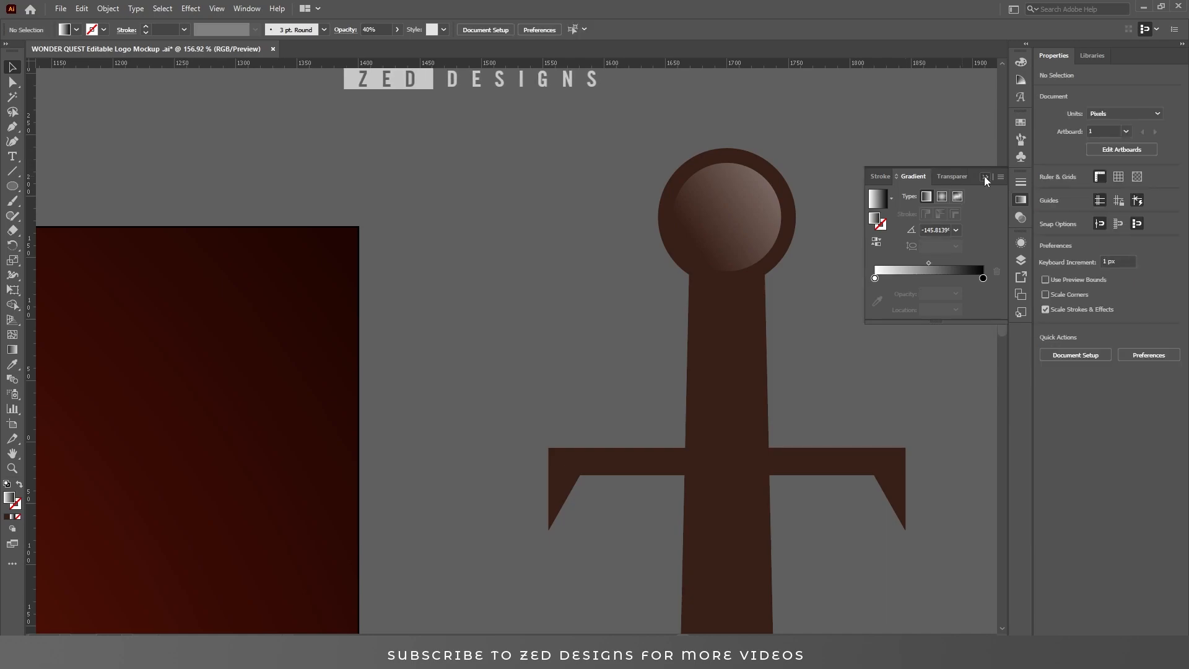
click(985, 176)
Draw a closed Pen highlight over the right half of the blade, about 33 px wide and 548 px high, from the crossguard to near the tip.
key(ctrl+minus)
key(ctrl+minus)
key(ctrl+minus)
drag(671, 414, 745, 402)
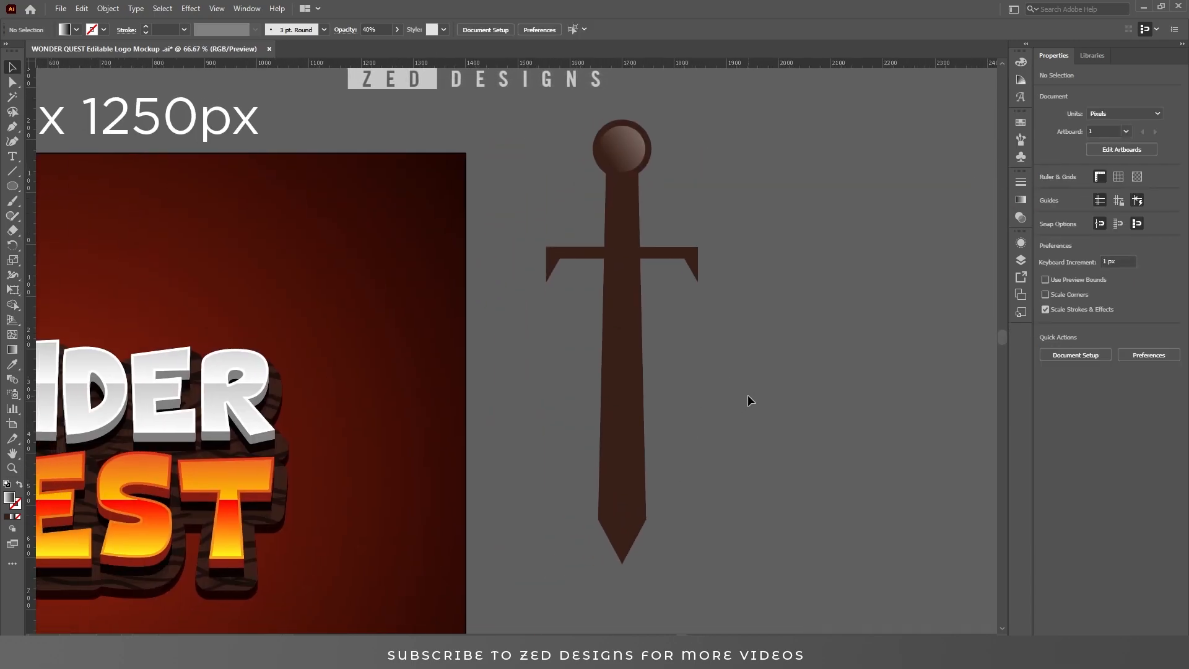
drag(645, 359, 716, 350)
key(p)
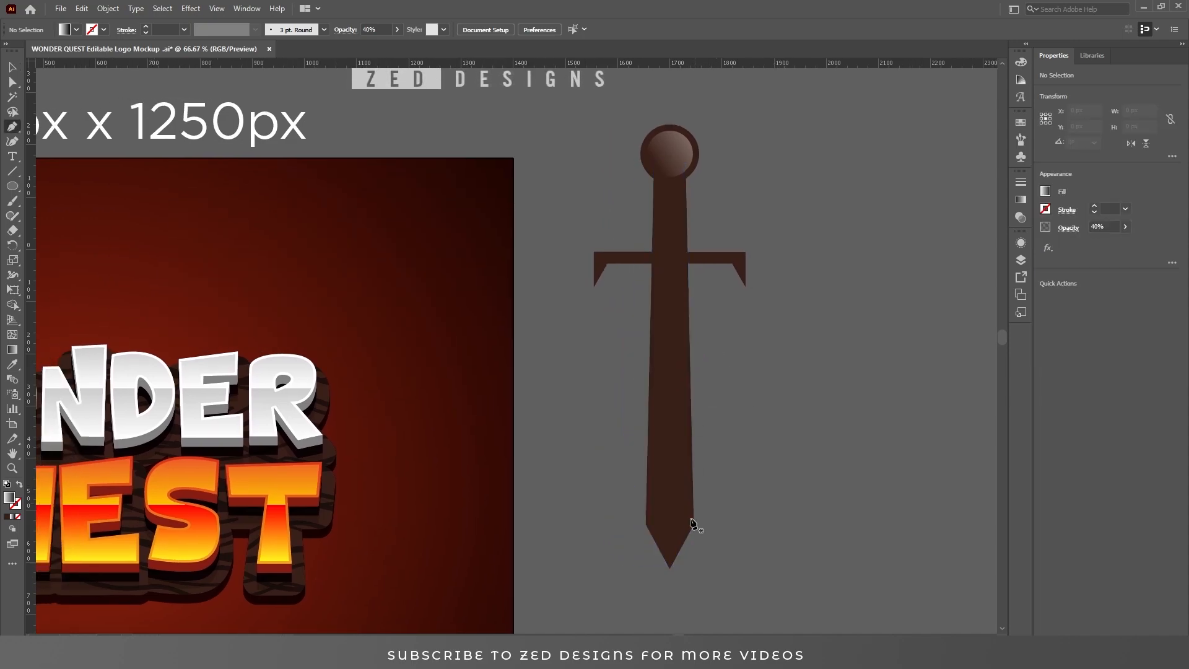
click(670, 549)
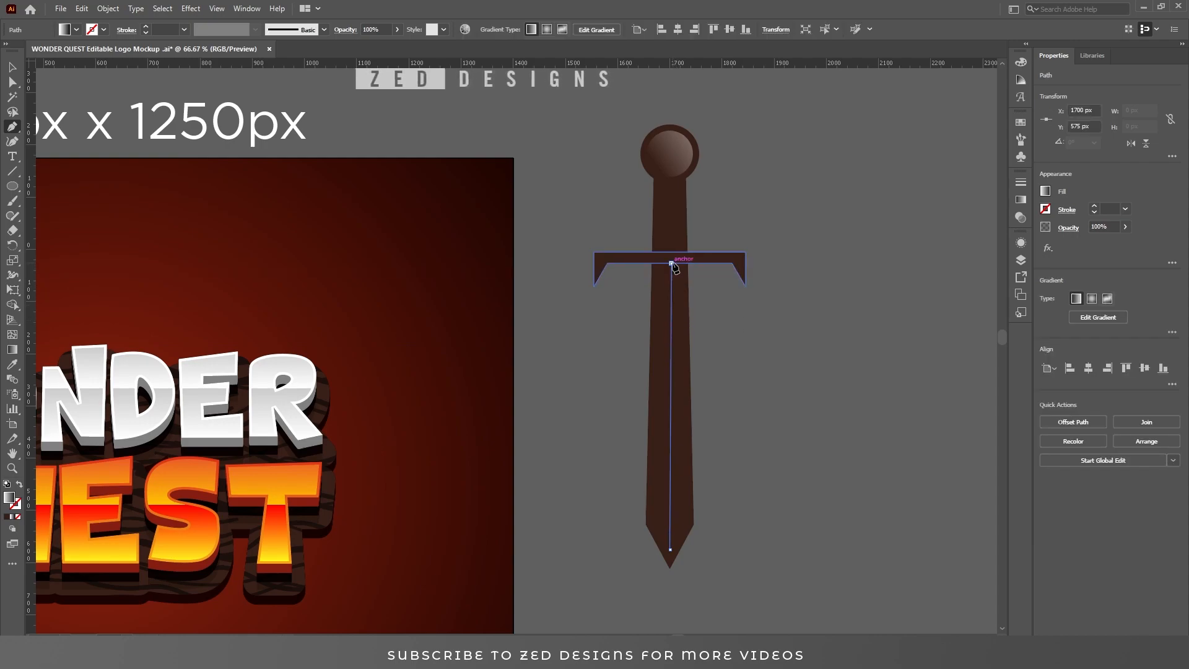
click(671, 263)
click(682, 263)
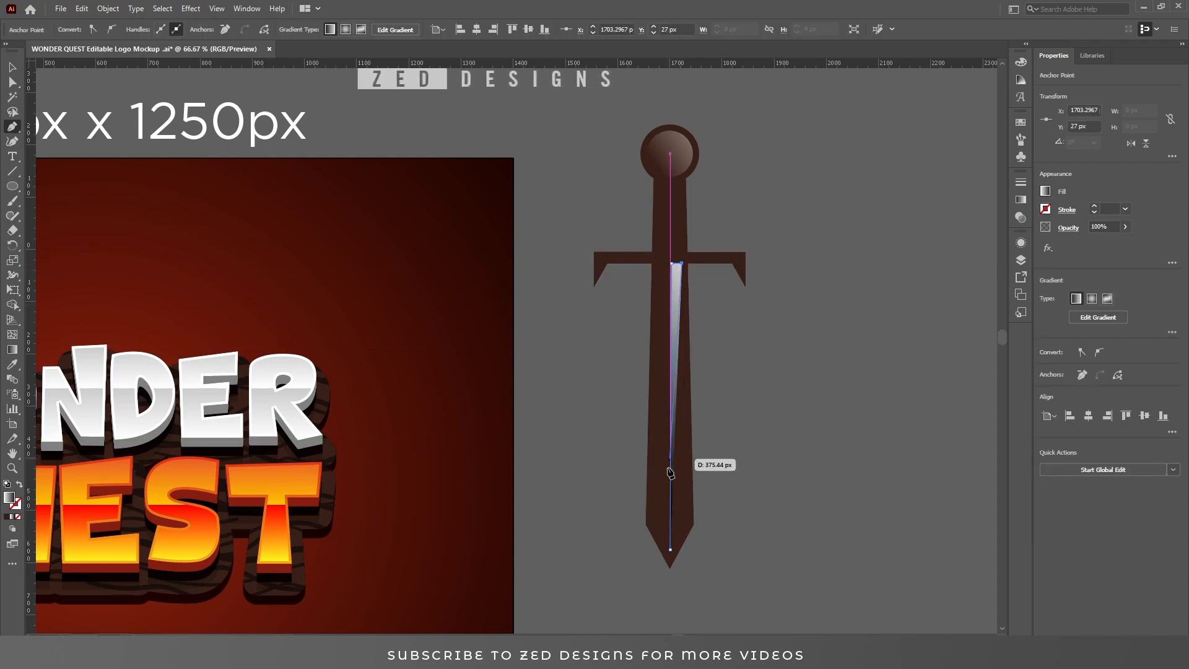
click(688, 520)
click(671, 549)
key(v)
Fill the blade highlight with the yellow from the FFC100 swatch and deselect it.
click(680, 498)
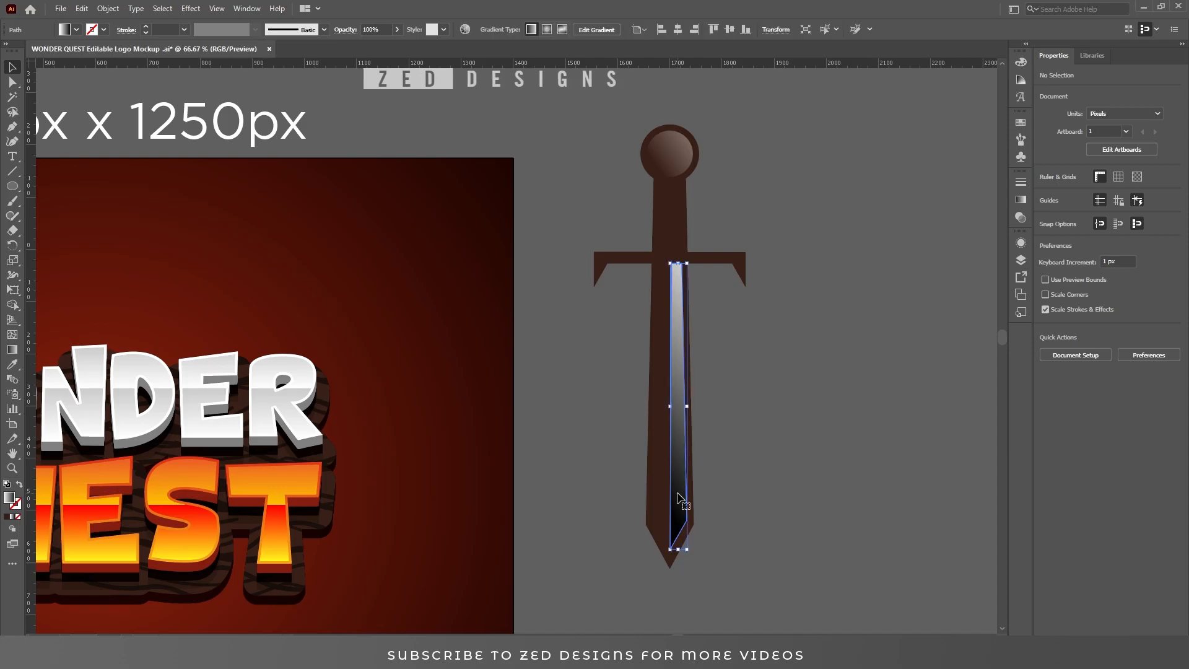
ctrl+alt+click(696, 381)
drag(607, 399, 902, 398)
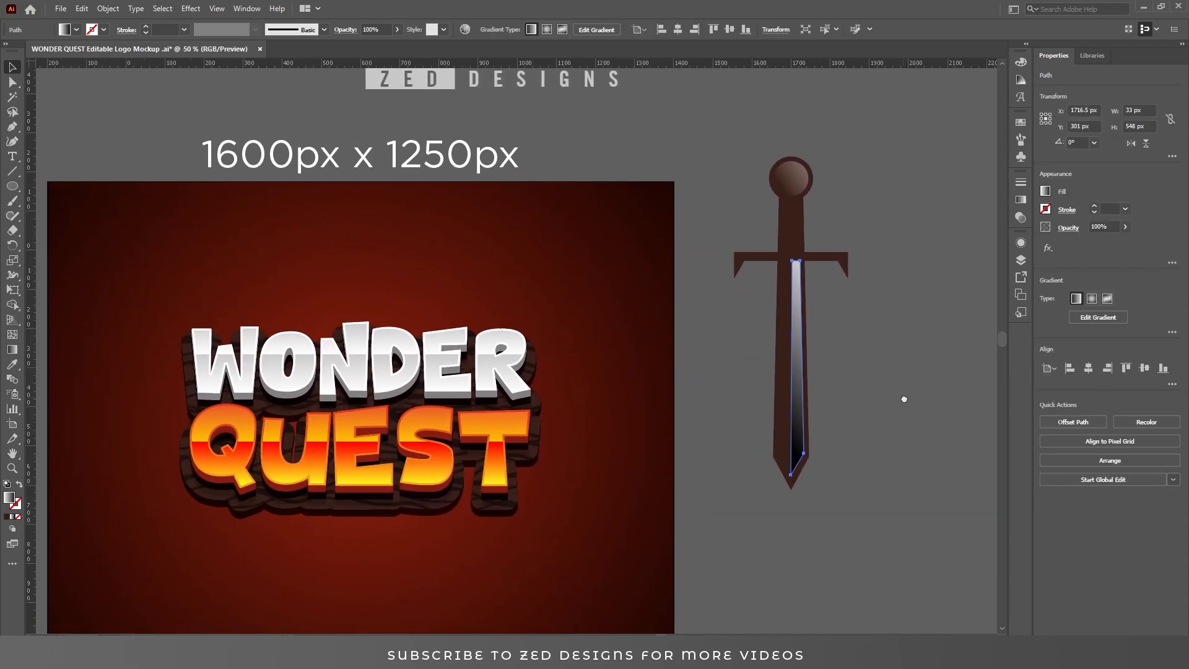
ctrl+alt+click(677, 407)
drag(575, 393, 667, 441)
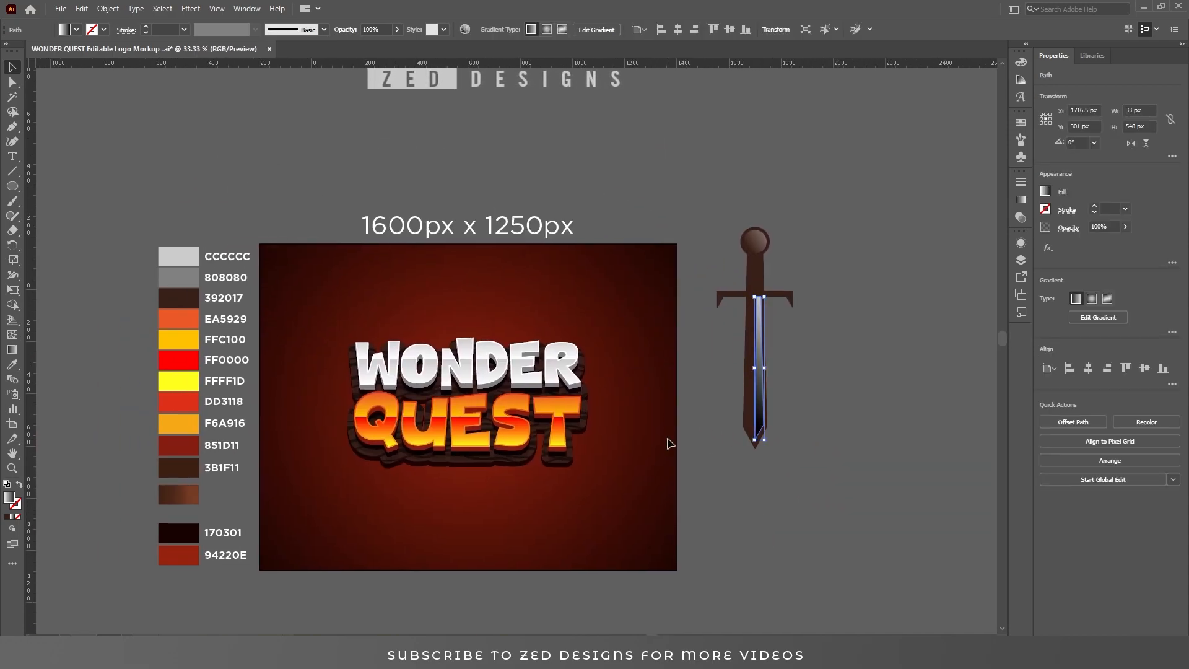
key(i)
click(170, 342)
key(v)
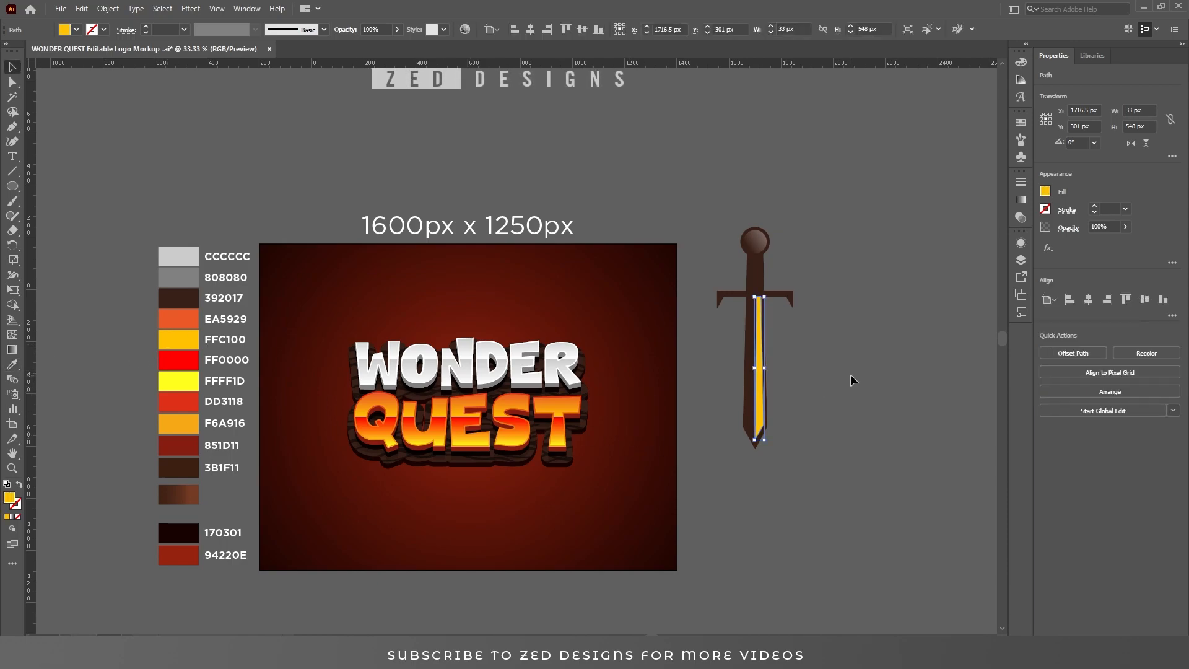
click(849, 374)
Unite the blade, large pommel circle and crossguard into one sword shape and give it a linear gradient fill.
click(765, 281)
shift+click(767, 238)
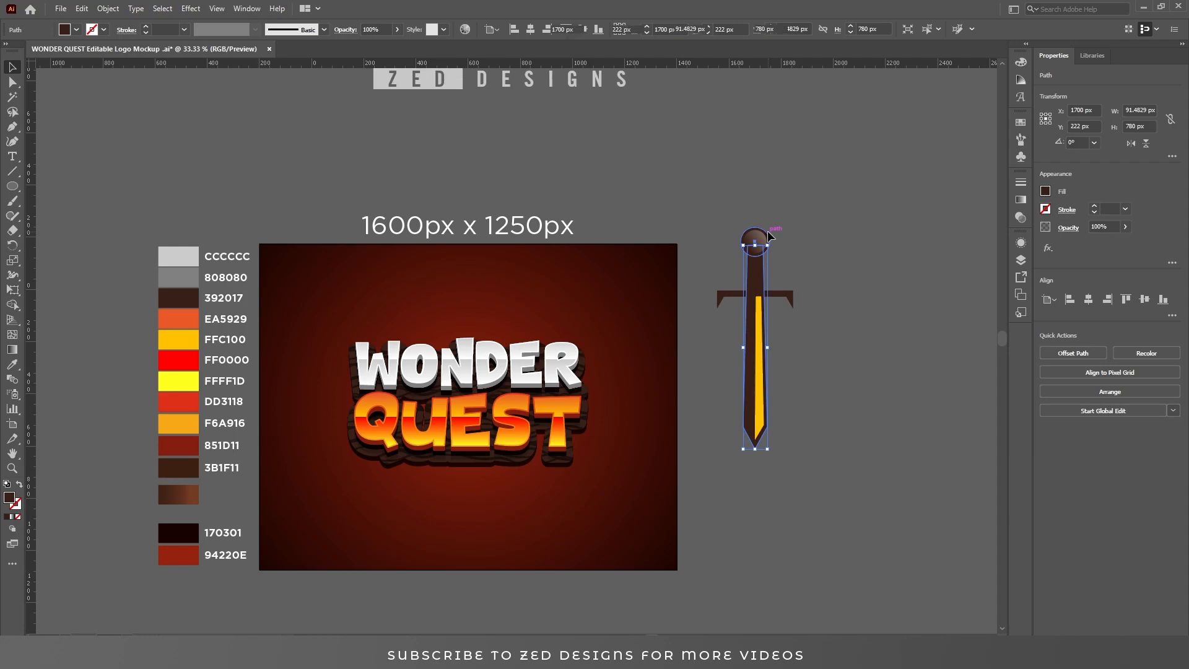
shift+click(791, 300)
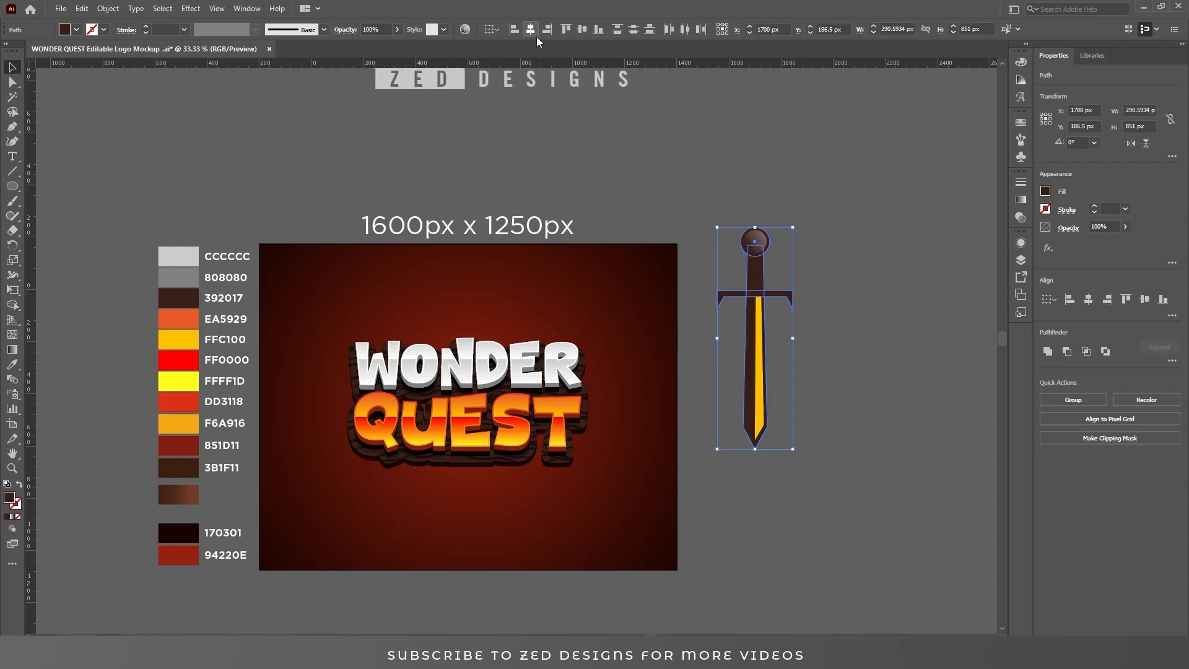
click(1020, 198)
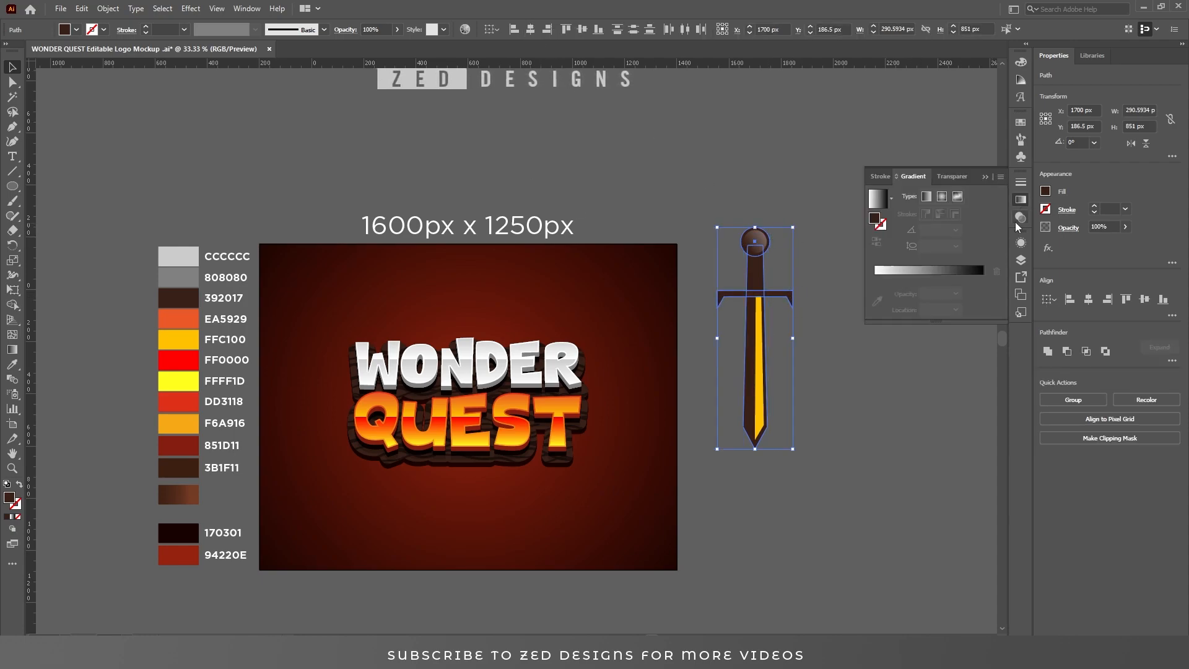
click(927, 199)
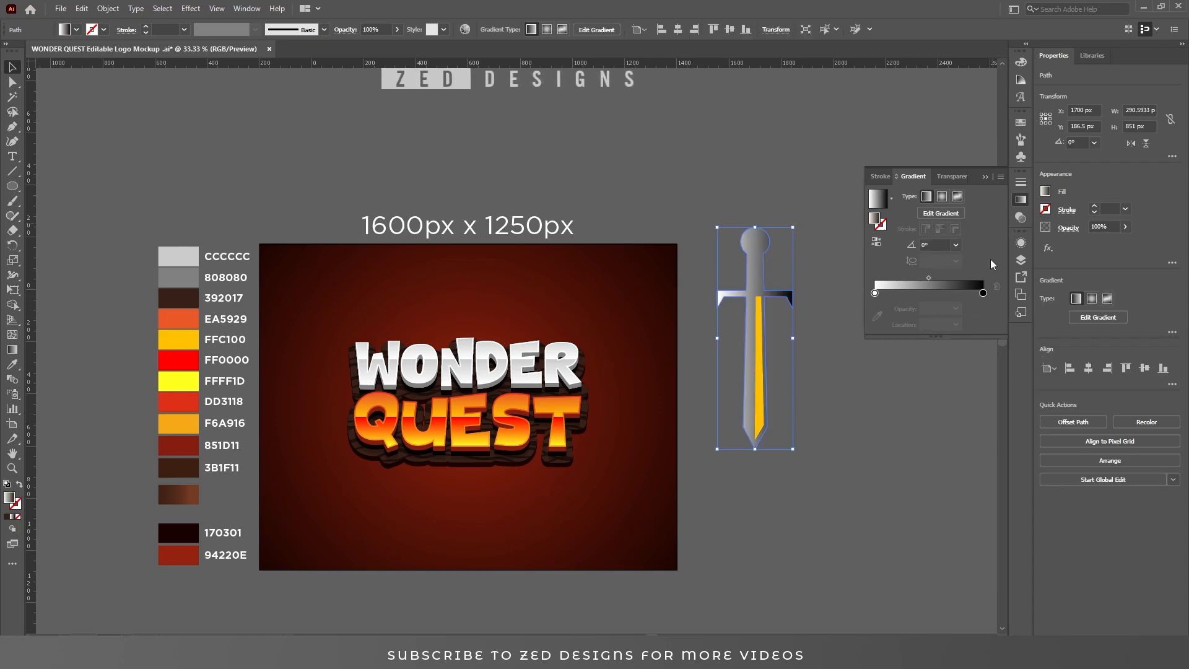
Color the sword gradient's end stop from the red FF0000 swatch and its start stop from the orange F6A916 swatch.
click(984, 293)
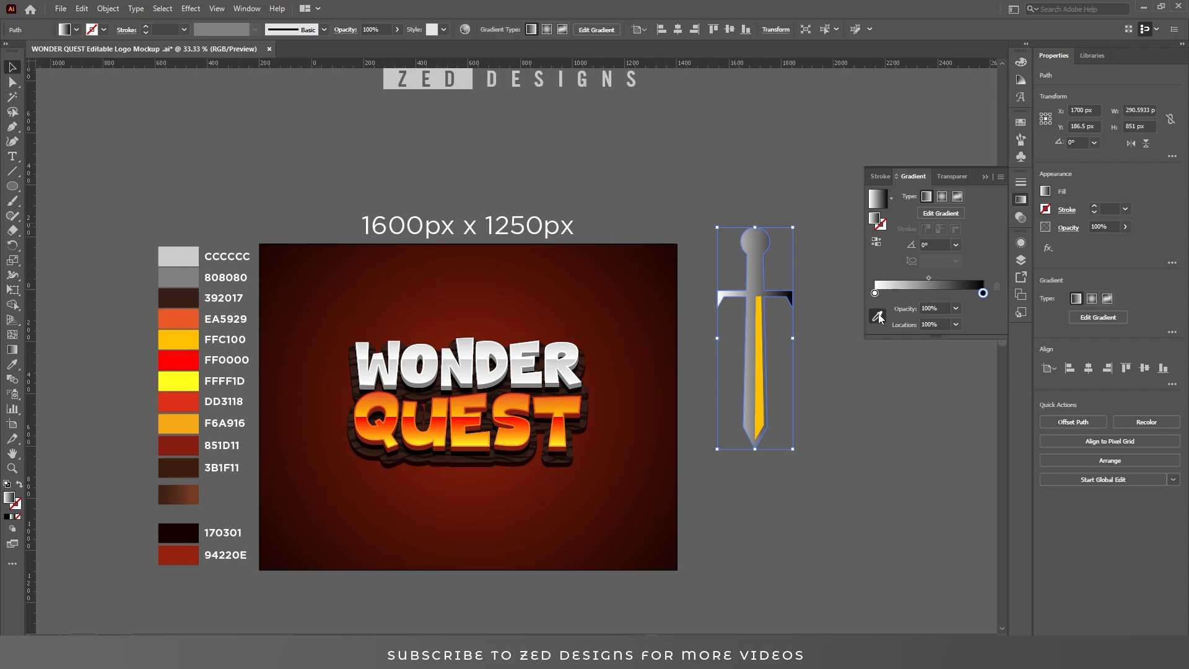
click(877, 316)
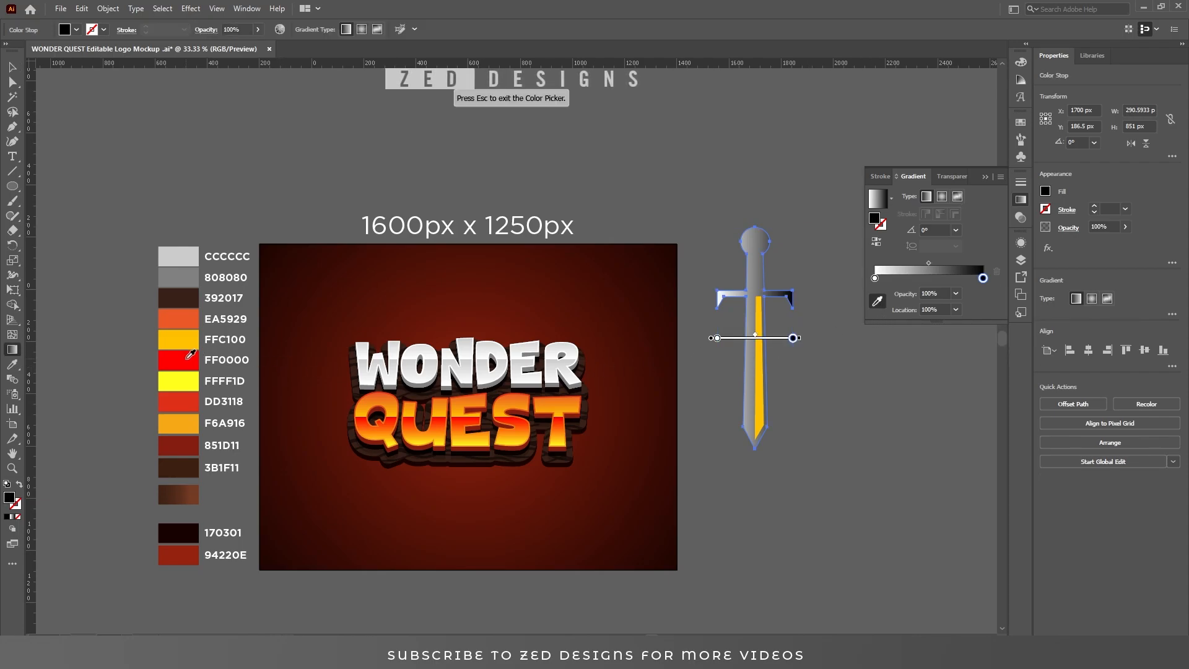
click(188, 358)
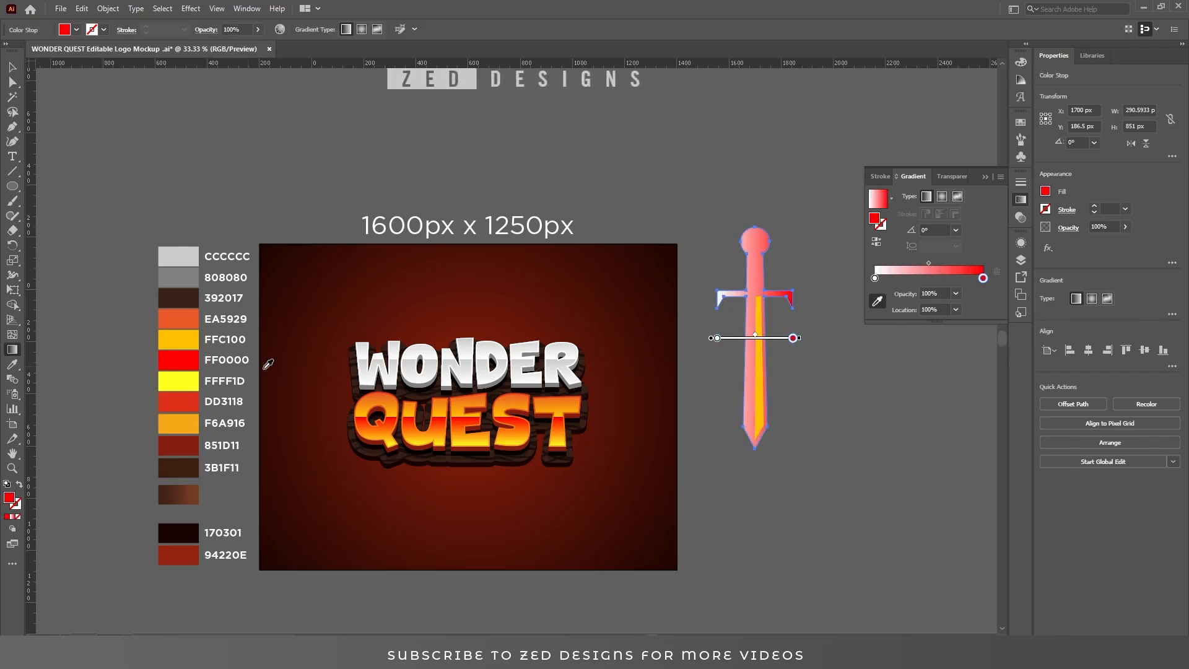
click(874, 278)
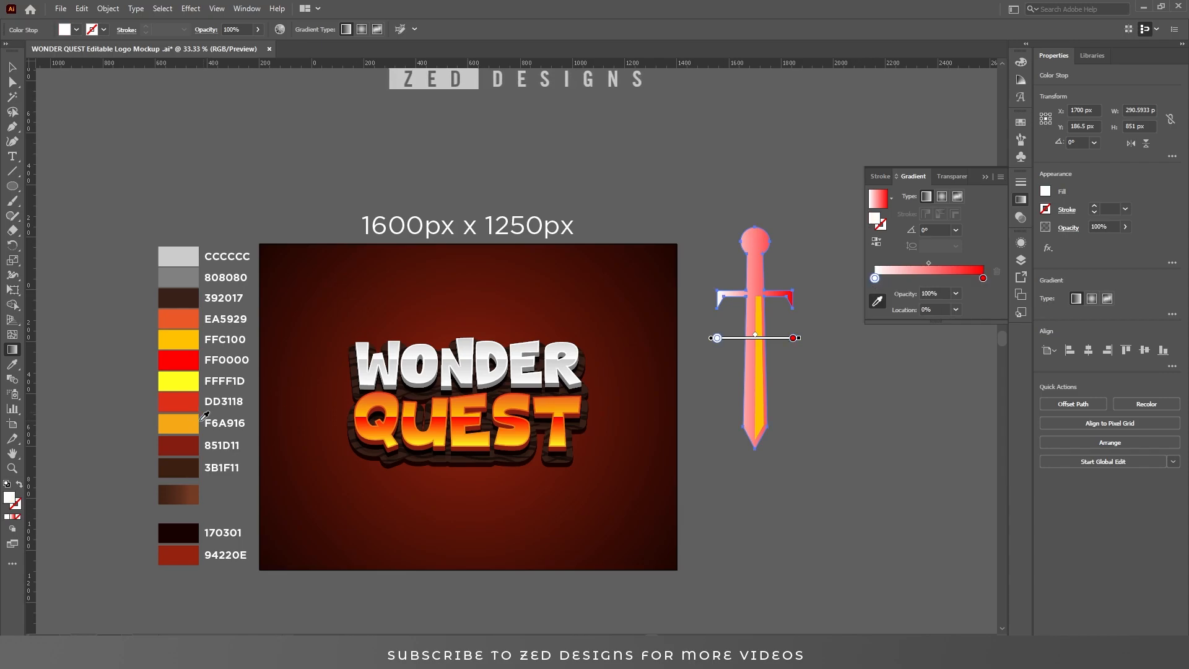
click(187, 421)
key(v)
drag(793, 315, 885, 414)
drag(666, 170, 716, 191)
key(ctrl+z)
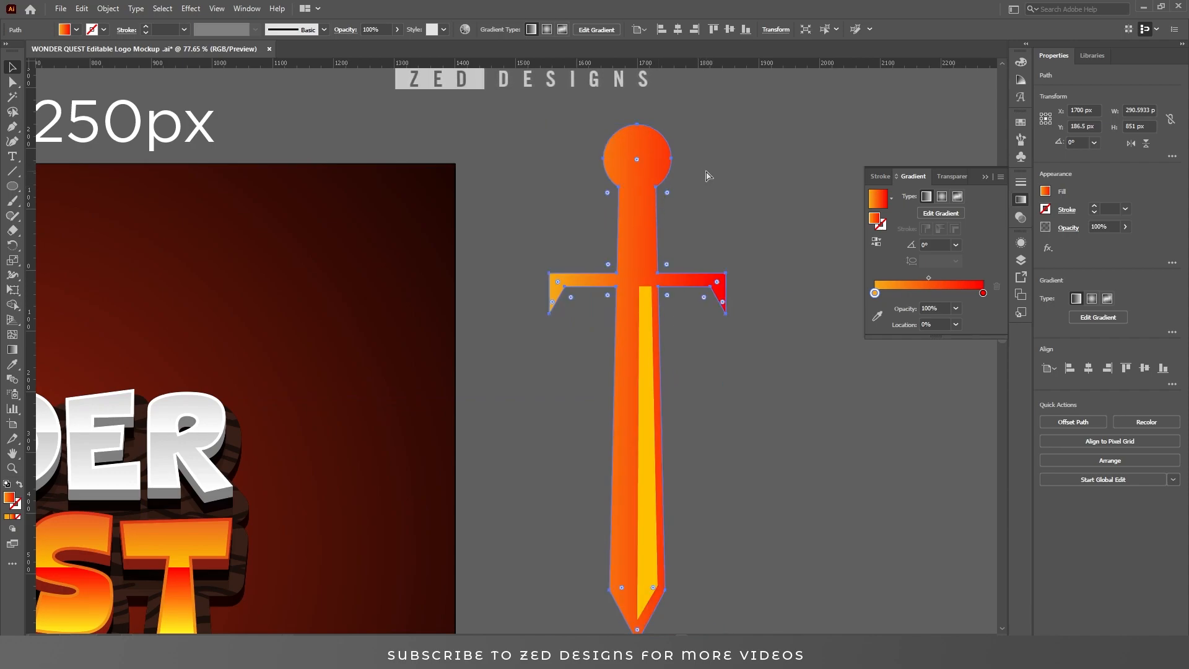
click(644, 156)
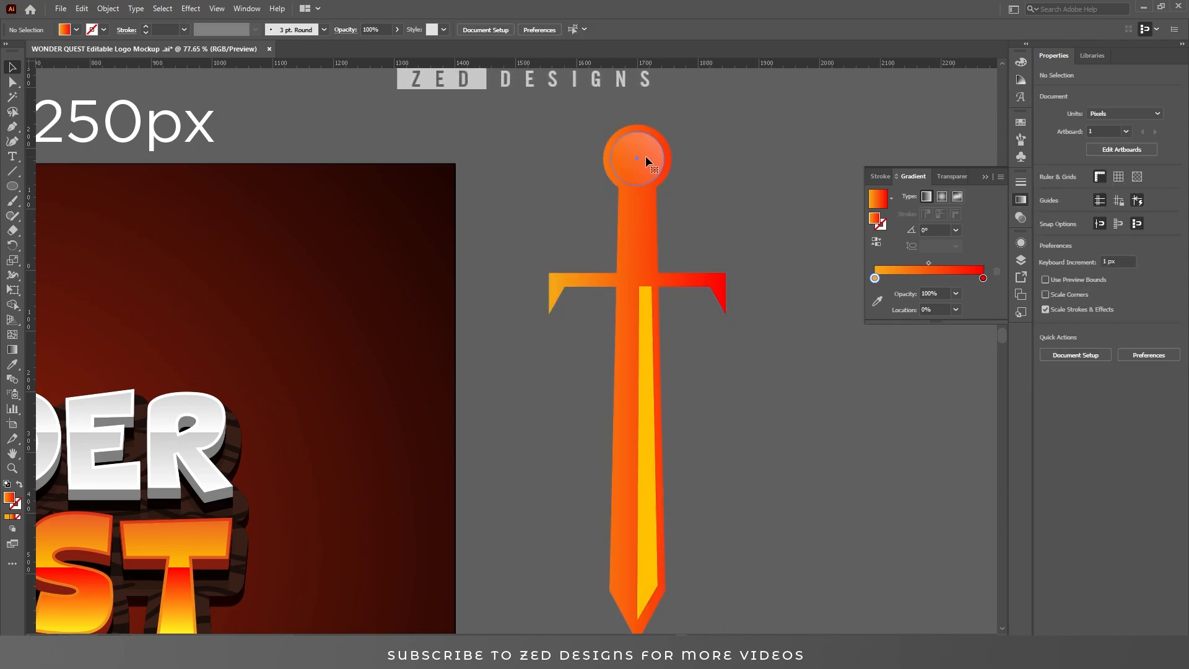
click(714, 150)
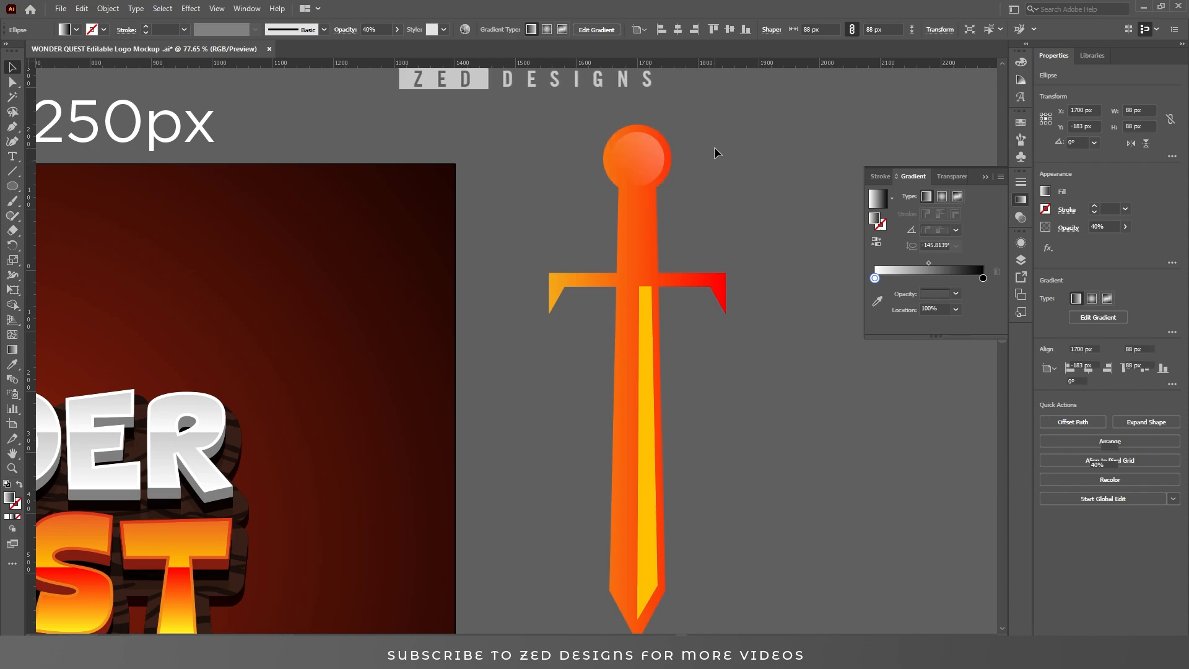
Copy the united sword shape and paste the copy directly behind it.
click(650, 227)
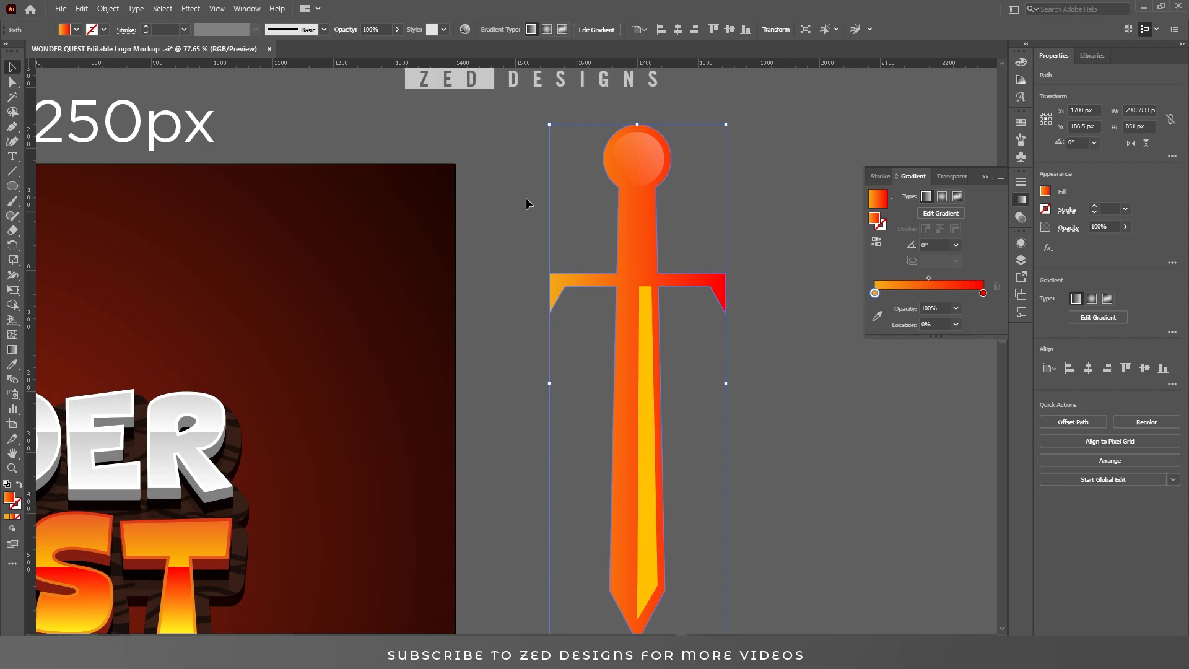
click(81, 8)
click(81, 8)
click(81, 8)
click(114, 109)
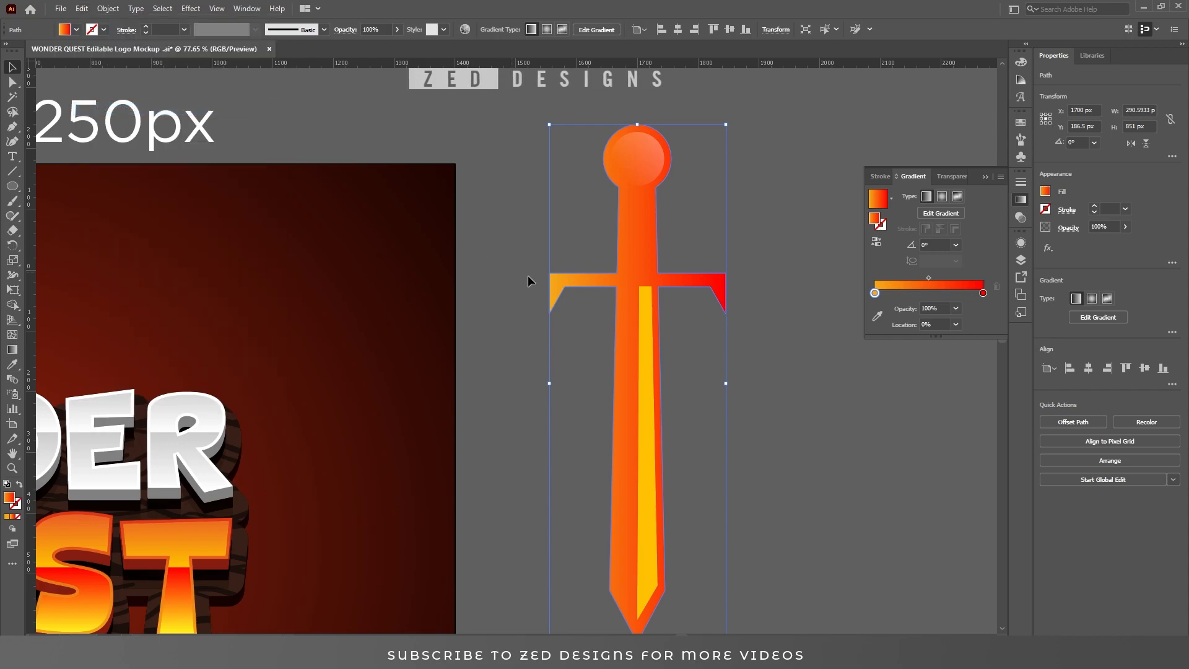
Apply a 10 px Offset Path effect with Miter joins to the back copy and expand its appearance.
click(196, 8)
mouse_move(291, 118)
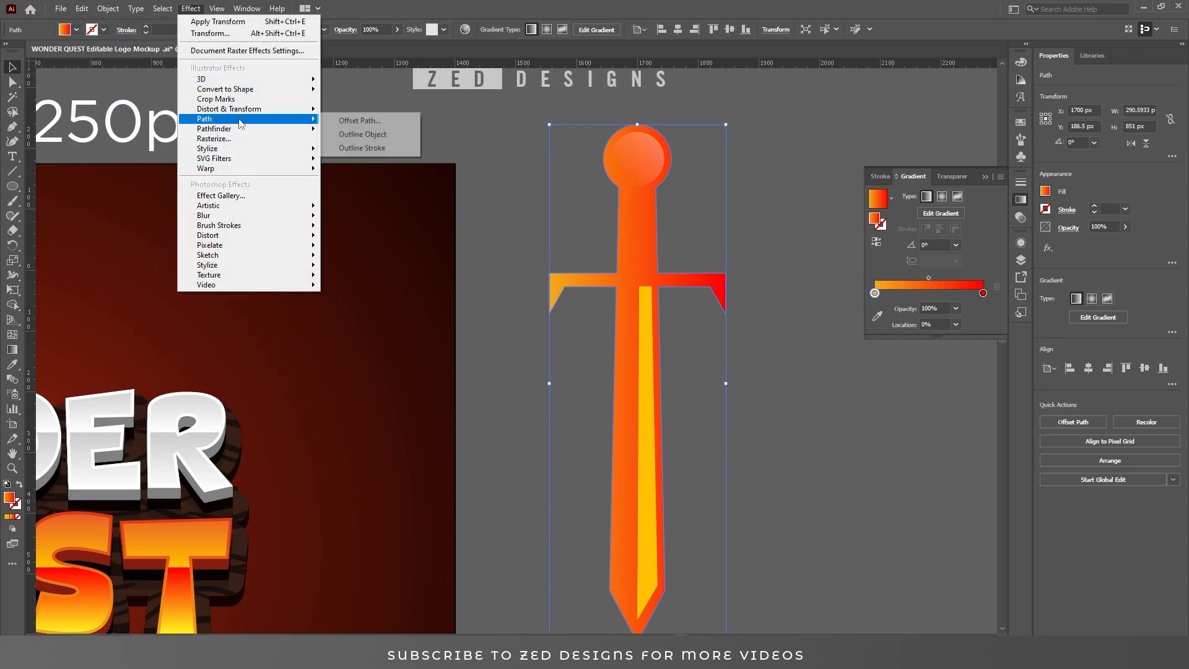
click(342, 122)
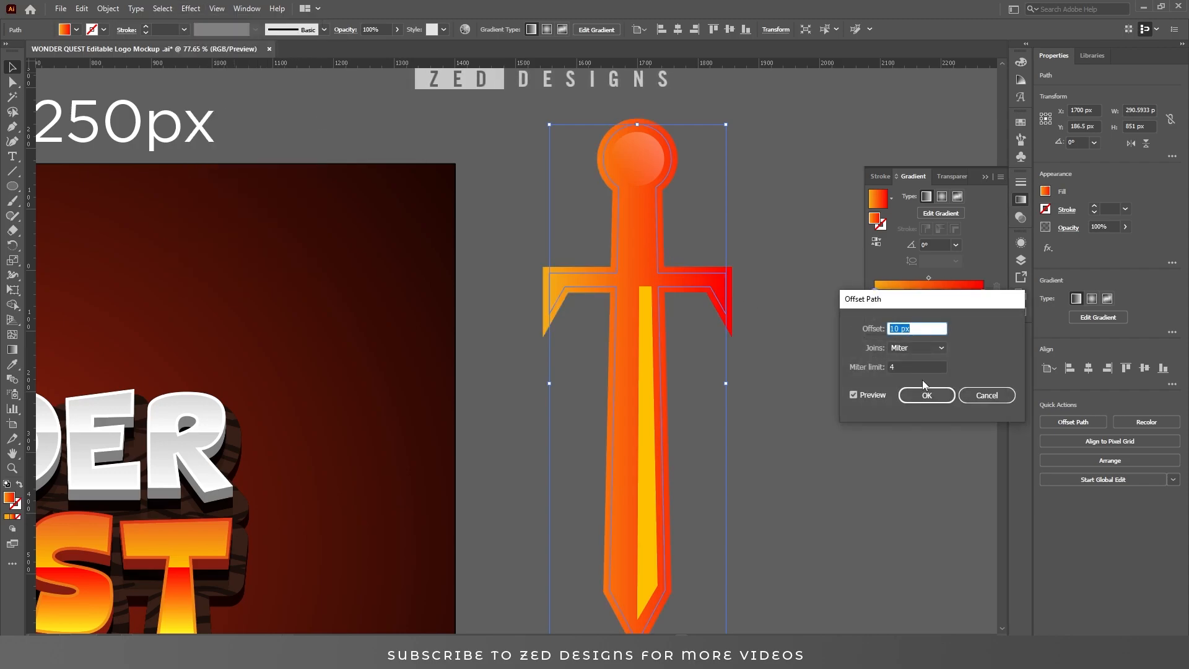
click(924, 389)
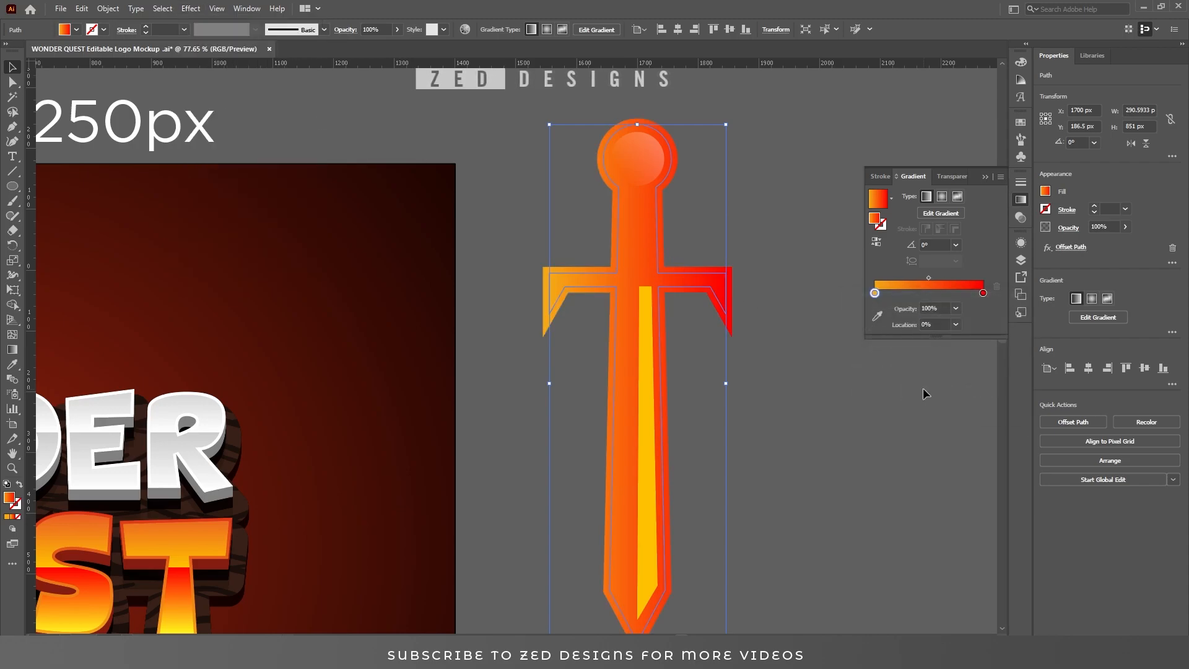
click(102, 8)
click(155, 168)
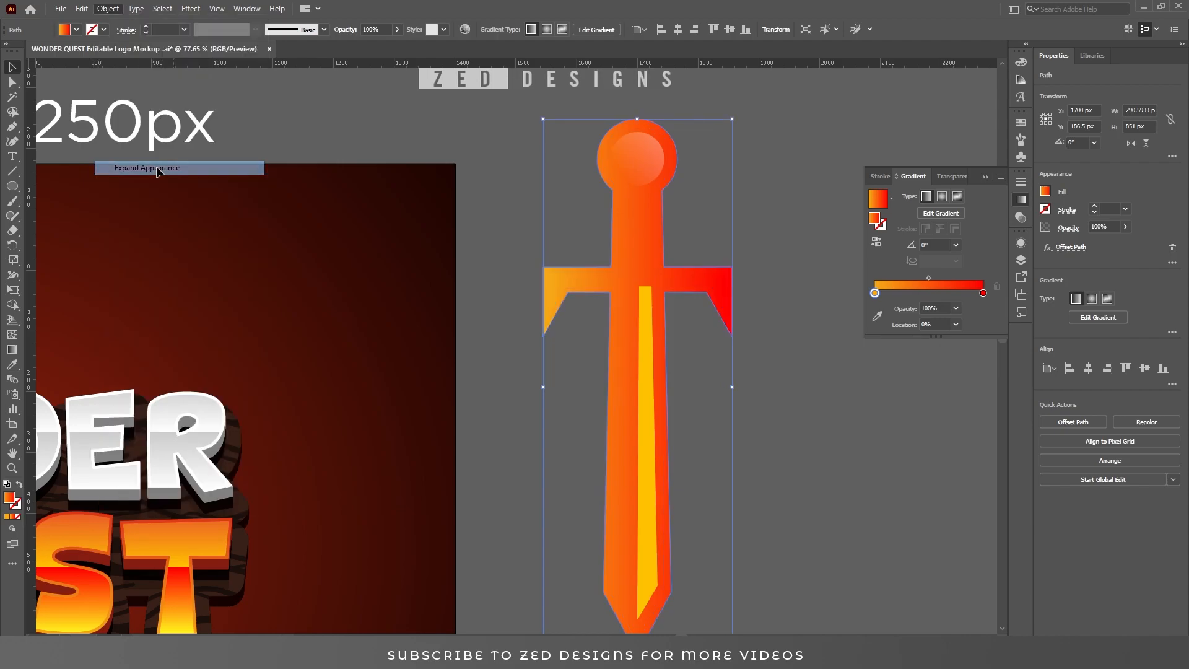
Fill the expanded back shape with near-black 050505 as the sword's outline, then deselect it.
click(480, 132)
click(669, 133)
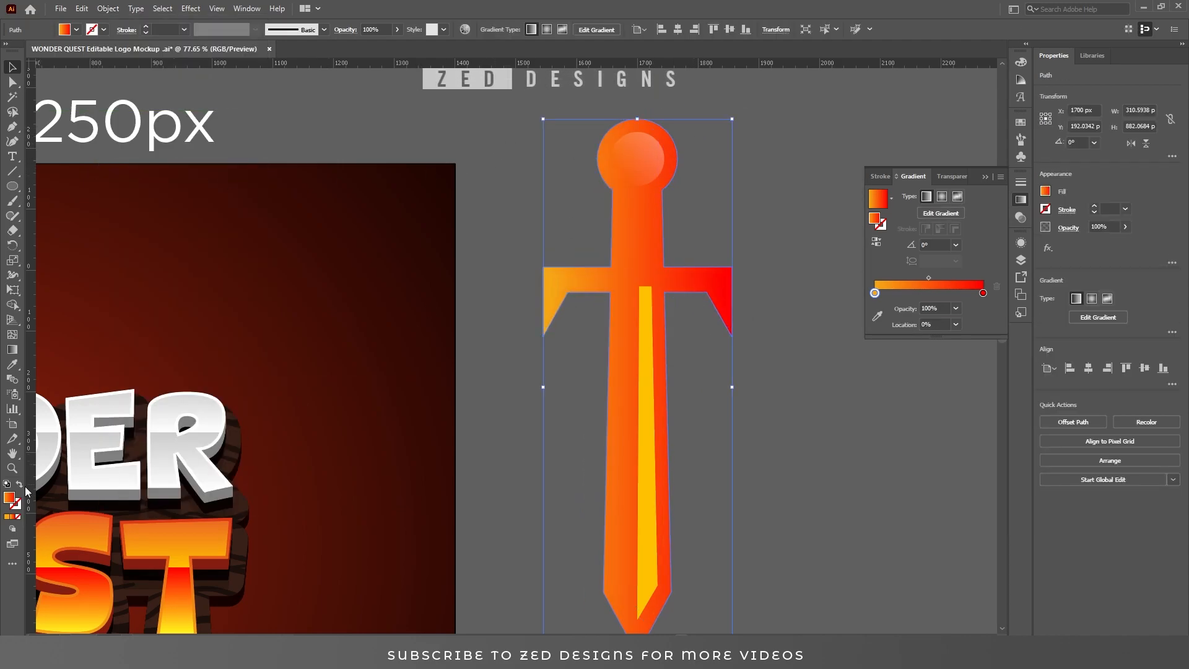
double_click(10, 498)
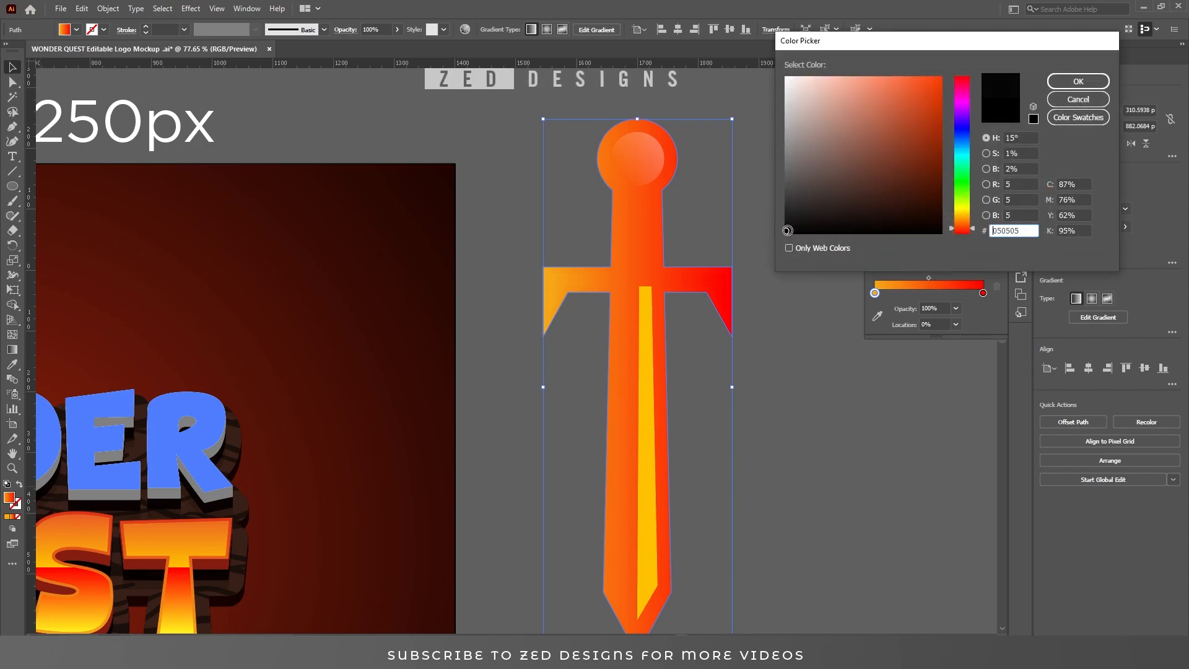
click(1077, 81)
click(784, 156)
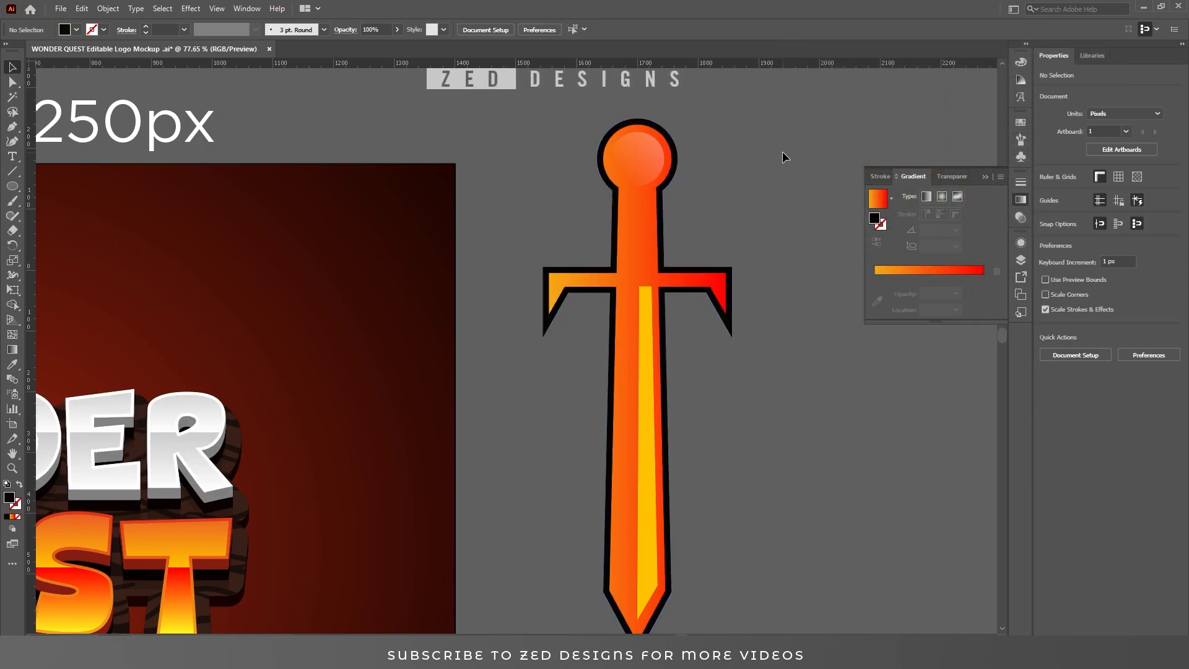
Lengthen the sword's grip by moving the pommel and upper grip points up about 65 px.
key(ctrl+minus)
drag(570, 362, 600, 323)
click(557, 188)
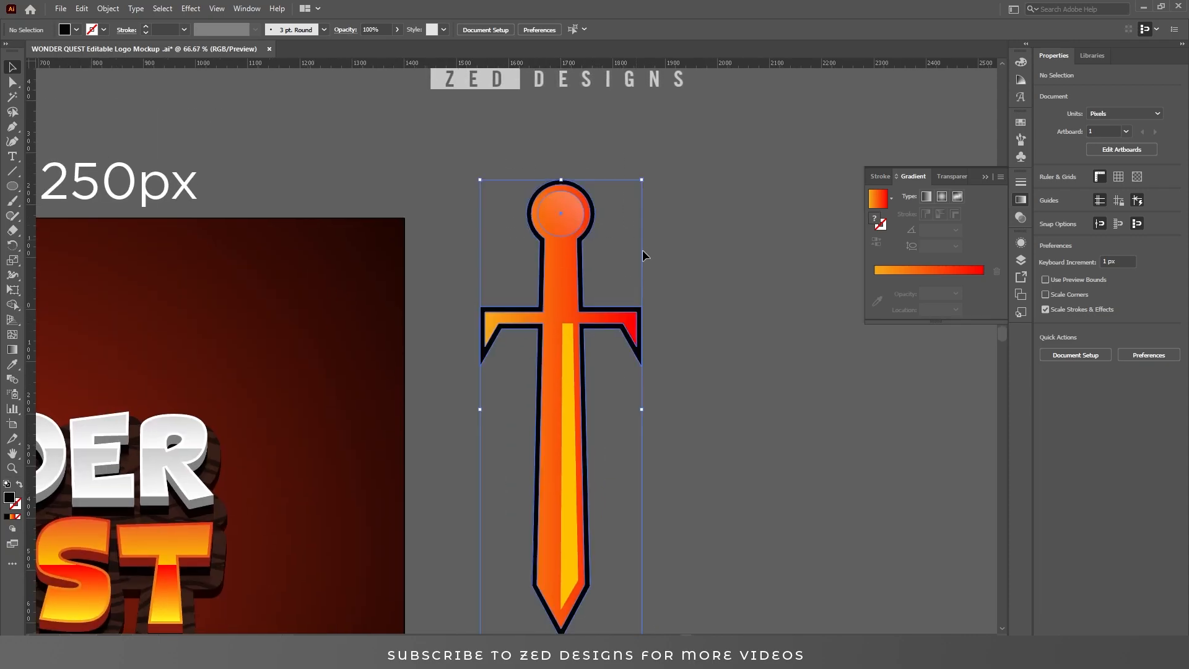
key(a)
drag(491, 139, 641, 263)
drag(583, 238, 583, 209)
key(v)
click(649, 308)
Draw a black rectangle about 106 by 17 px beside the sword's grip.
drag(549, 252, 692, 337)
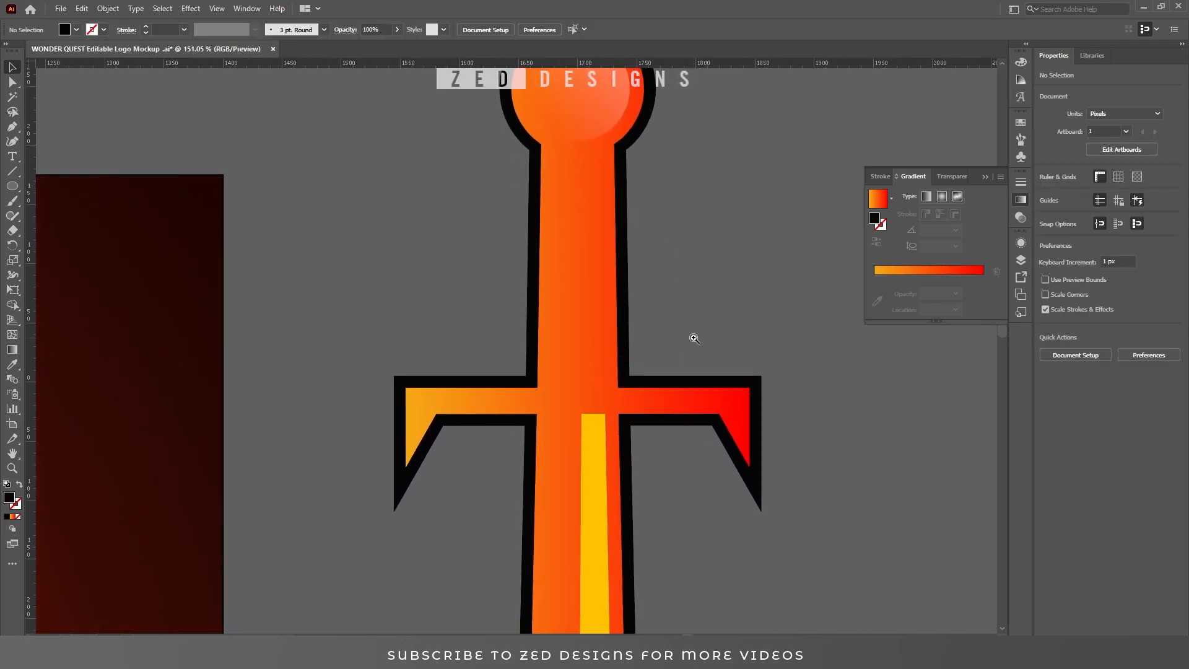
click(12, 186)
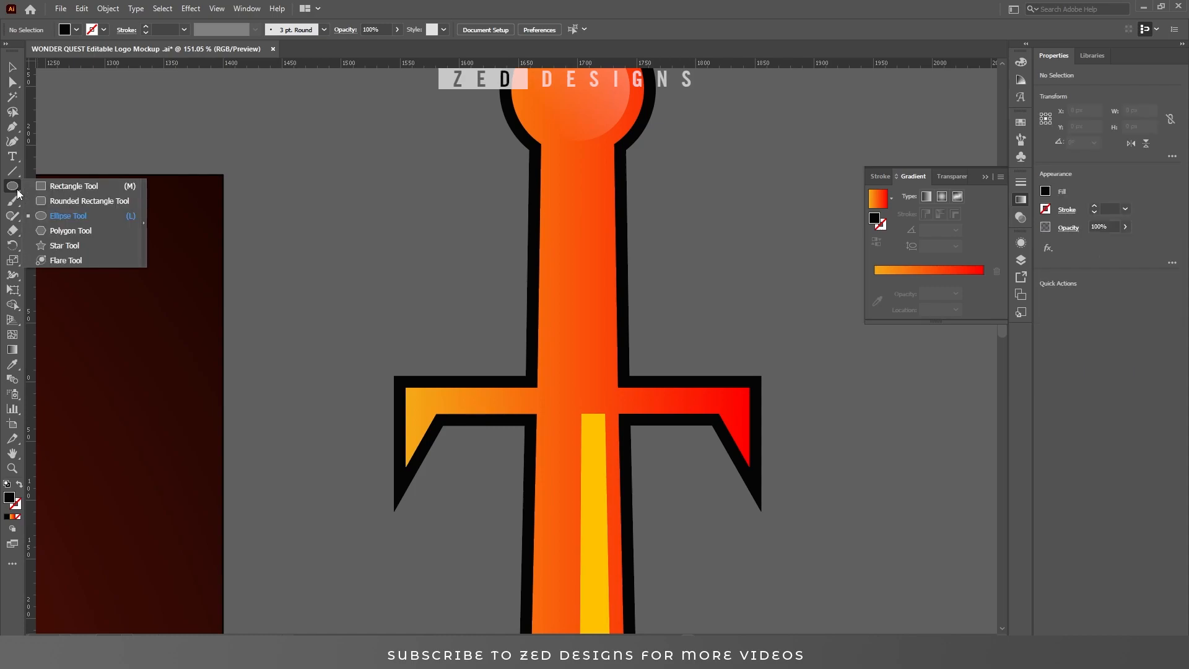
click(62, 193)
mouse_move(319, 155)
mouse_down()
mouse_move(444, 176)
mouse_move(423, 209)
mouse_up()
Duplicate the rectangle downward at even spacing to make a stack of four bars, then select them all.
key(v)
click(421, 194)
key(ctrl+d)
key(ctrl+d)
drag(316, 155, 407, 313)
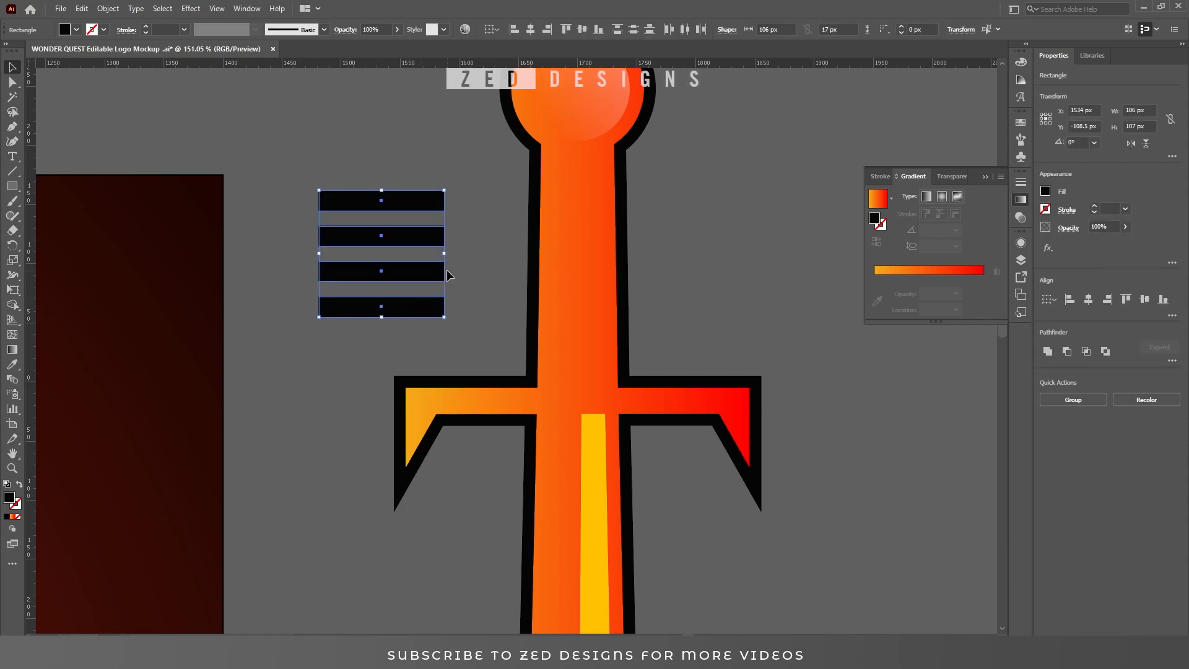
Skew the four bars so they rise to the right and centre them across the sword's grip.
key(e)
drag(448, 255, 615, 262)
key(v)
Cut the upper two slanted bars out of the gradient sword shape with Shape Builder, removing their overhanging ends as well.
shift+click(599, 196)
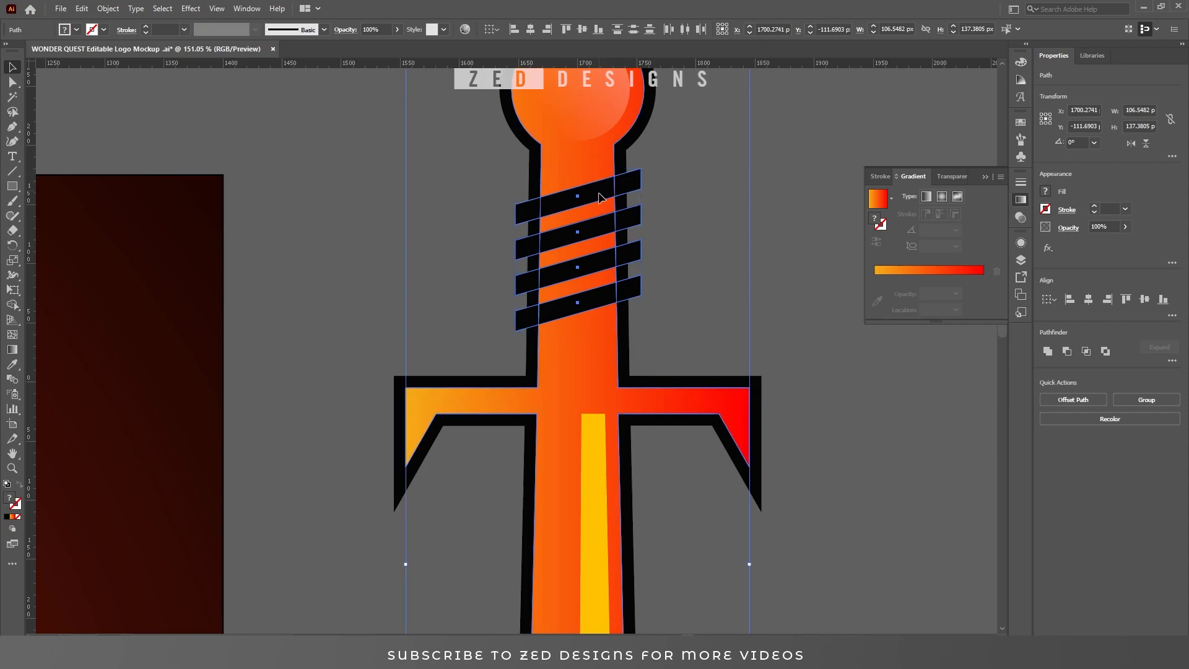
key(shift+m)
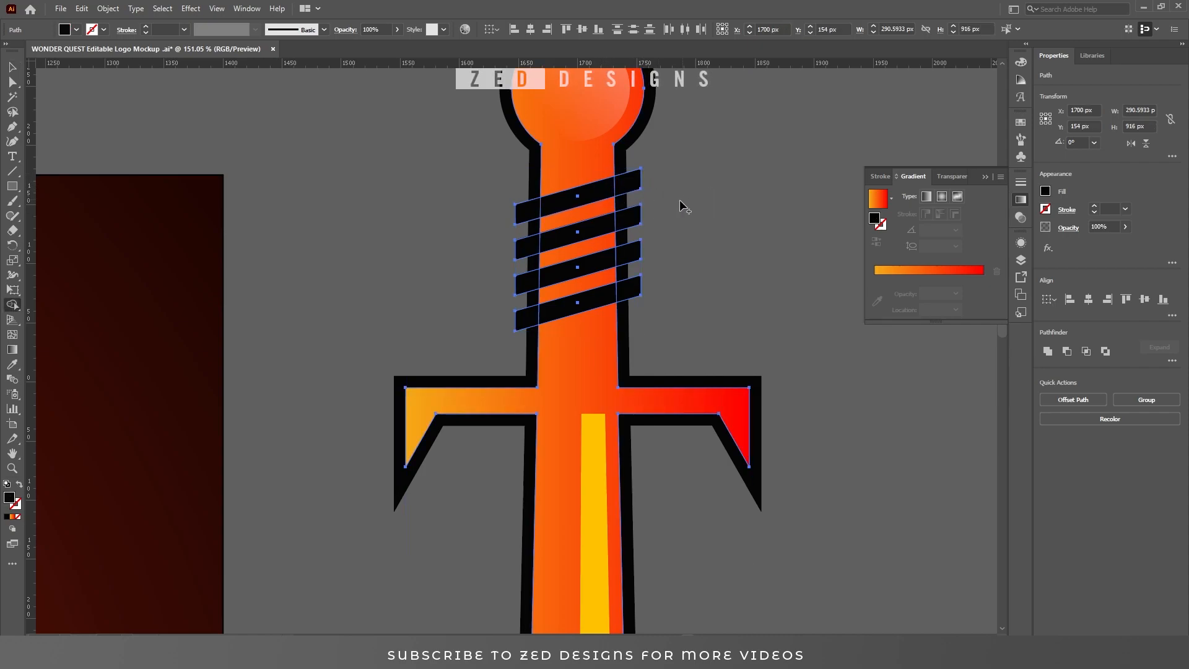
alt+click(634, 183)
alt+click(559, 205)
alt+click(527, 210)
alt+click(527, 249)
alt+click(627, 220)
alt+click(592, 230)
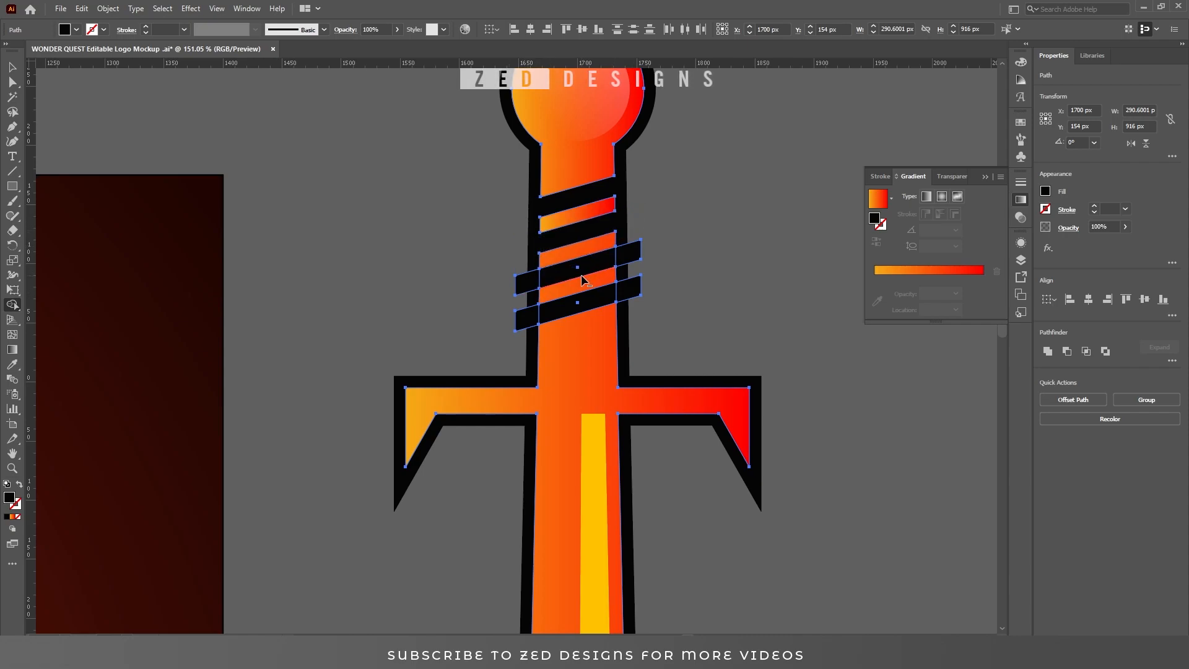
Remove the lower two slanted bars and their overhanging ends with Shape Builder to complete the grip's black stripes.
alt+click(584, 272)
alt+click(633, 259)
alt+click(630, 292)
alt+click(584, 303)
alt+click(527, 284)
alt+click(524, 320)
key(v)
click(707, 282)
Select all the sword parts and scale them down proportionally to about 280 by 854 px.
scroll(568, 284, down, 4)
drag(437, 421, 695, 260)
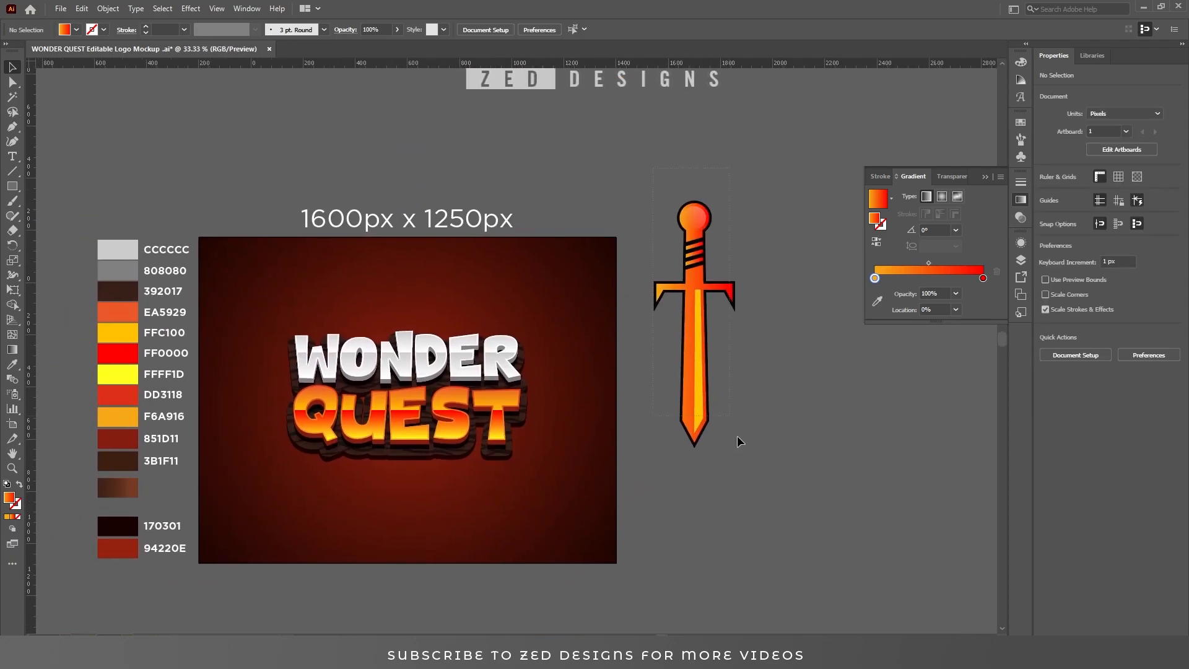
drag(737, 436, 763, 459)
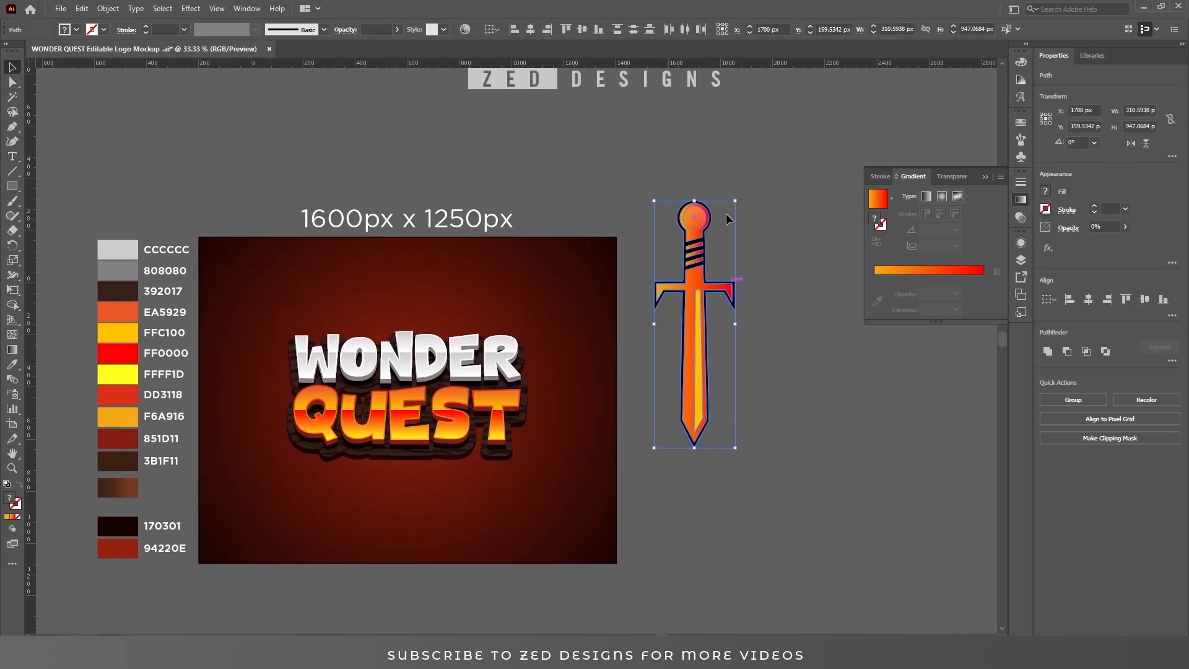
drag(735, 202, 729, 221)
drag(703, 366, 408, 414)
key(ctrl+z)
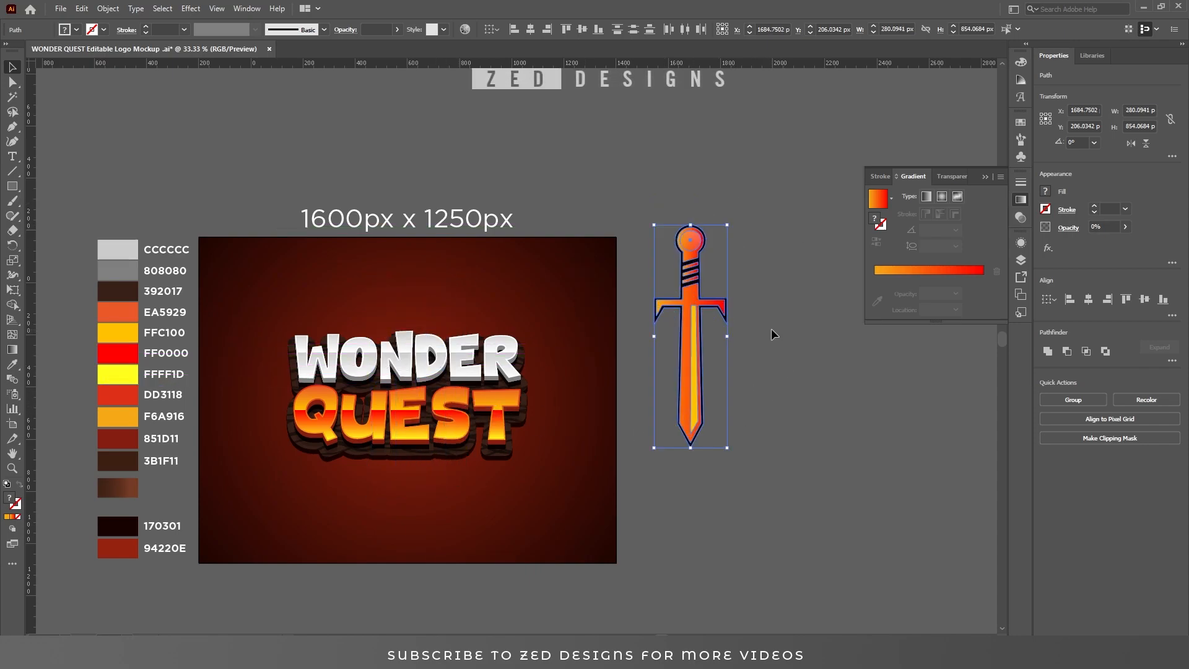
Group the sword parts and move the sword slightly down beside the artboard.
click(1048, 399)
click(799, 376)
drag(682, 361, 681, 400)
click(782, 399)
key(ctrl+space)
drag(270, 467, 348, 488)
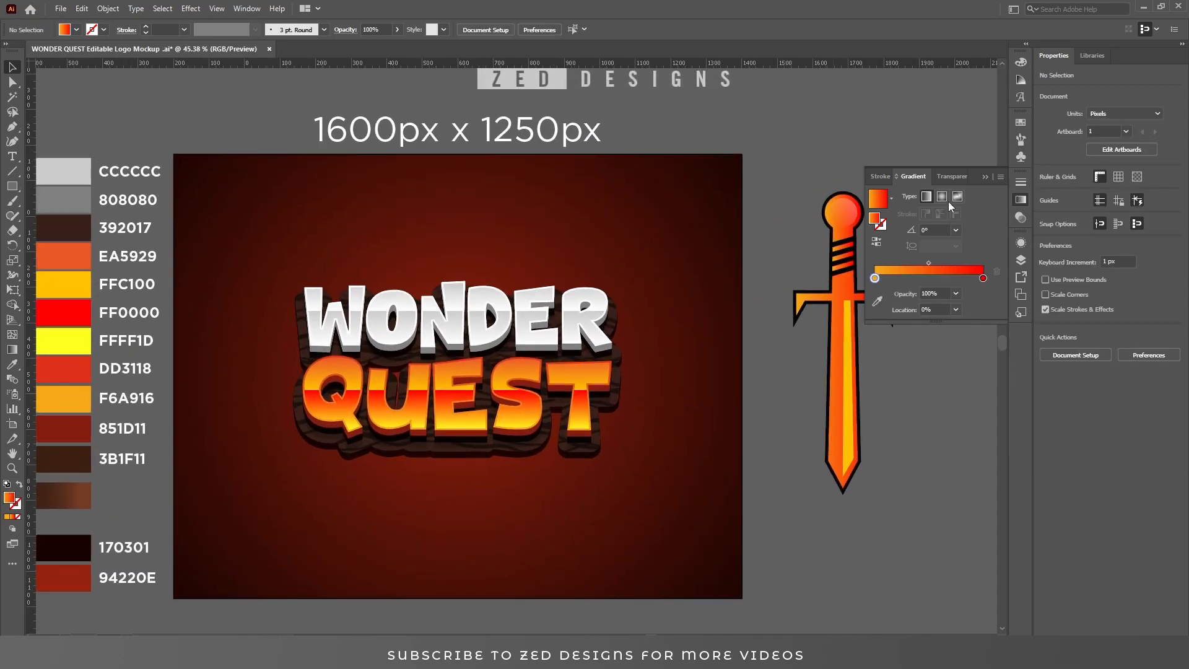
Draw an ellipse about 1003 by 652 px over the lettering and centre it on the artboard.
click(986, 176)
key(space)
drag(784, 276, 812, 275)
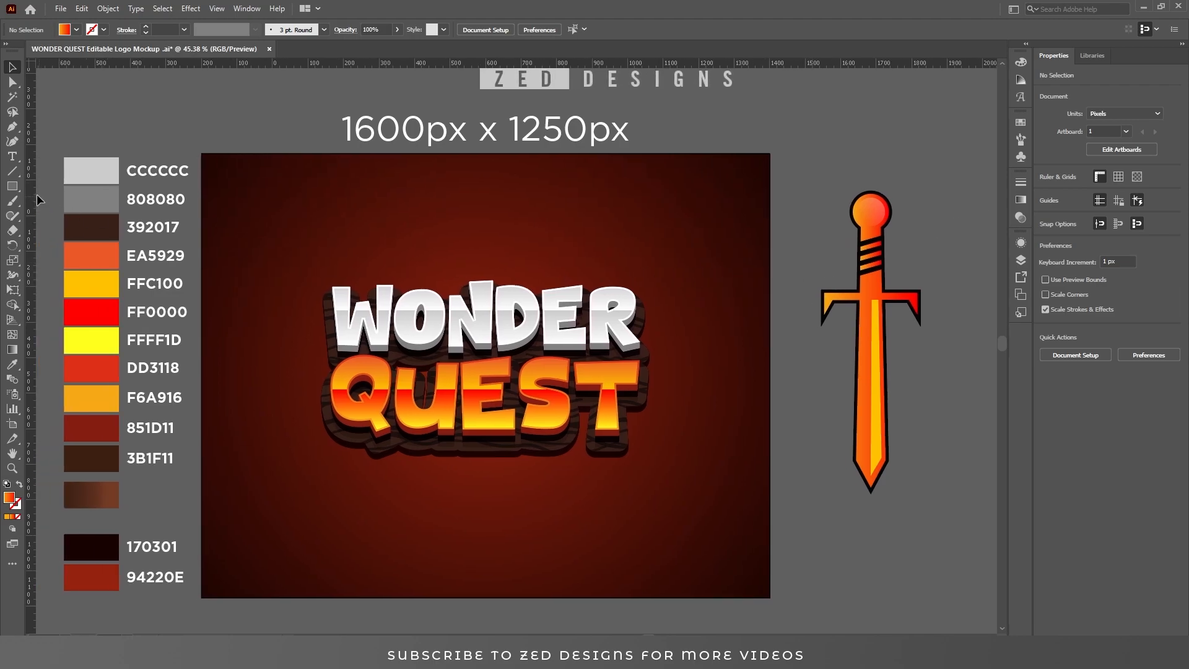
drag(12, 186, 56, 216)
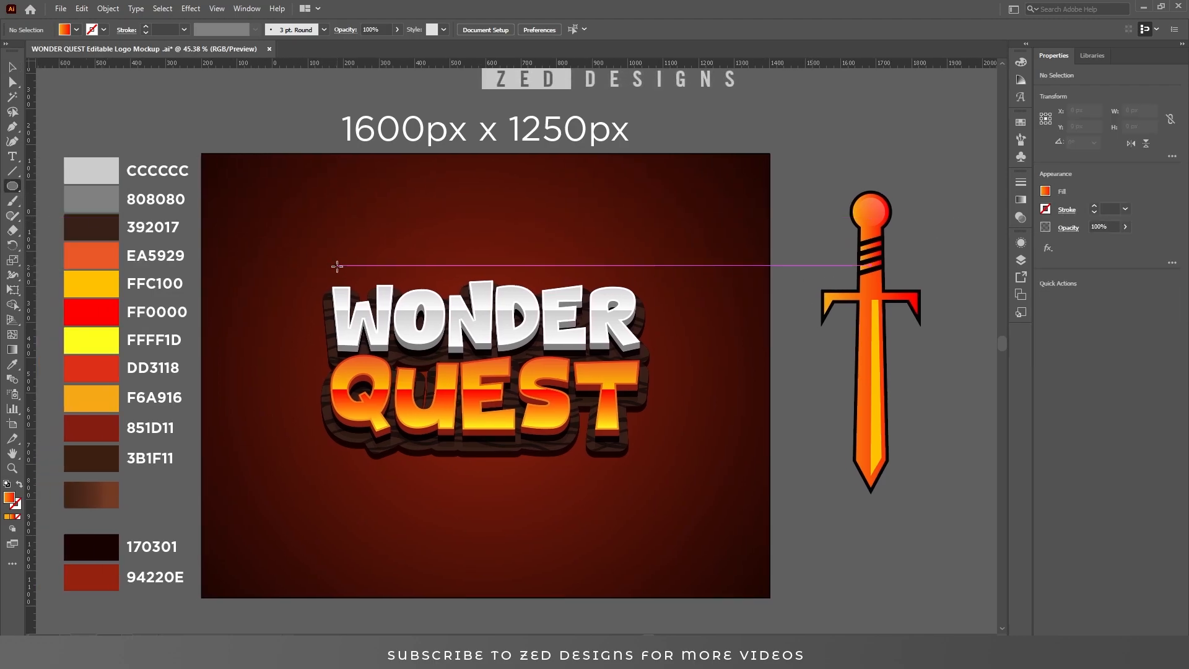
drag(308, 254, 662, 485)
key(v)
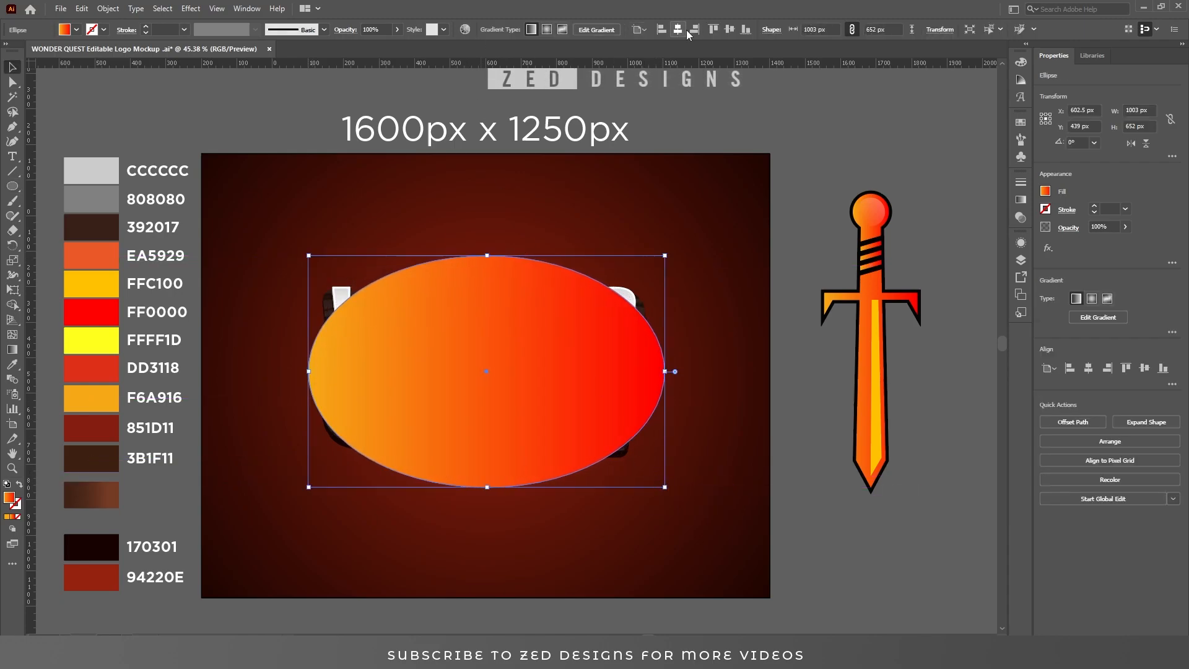
click(730, 31)
Send the gradient ellipse to the back, behind the lettering, and reselect it.
right_click(515, 296)
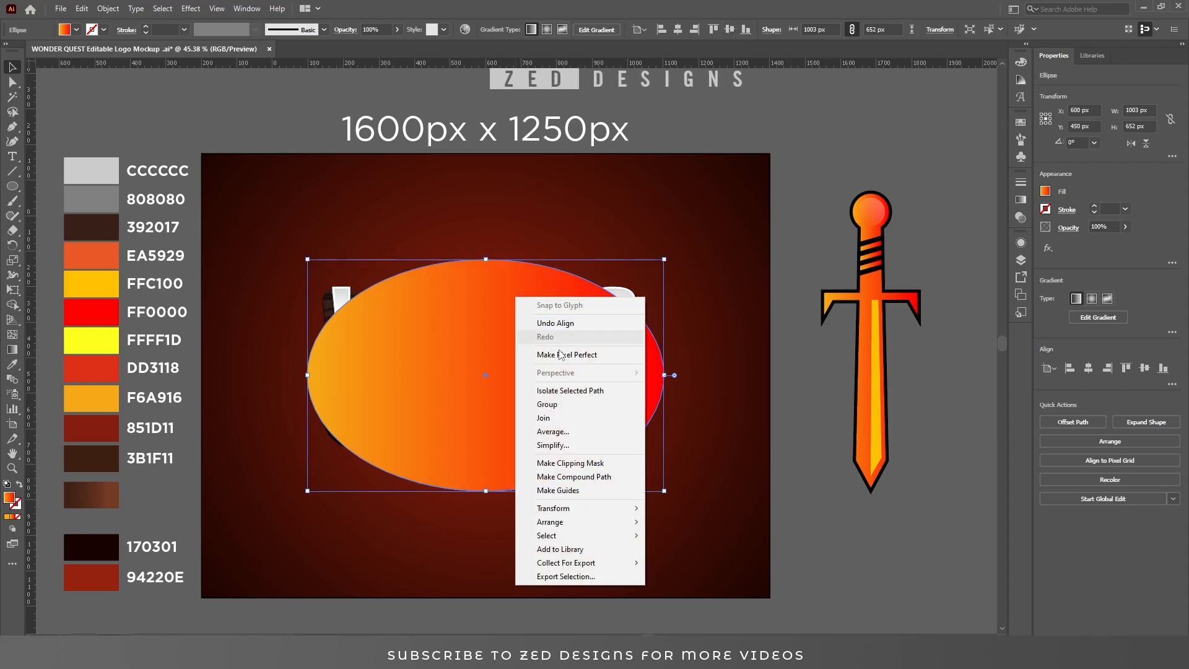
mouse_move(585, 523)
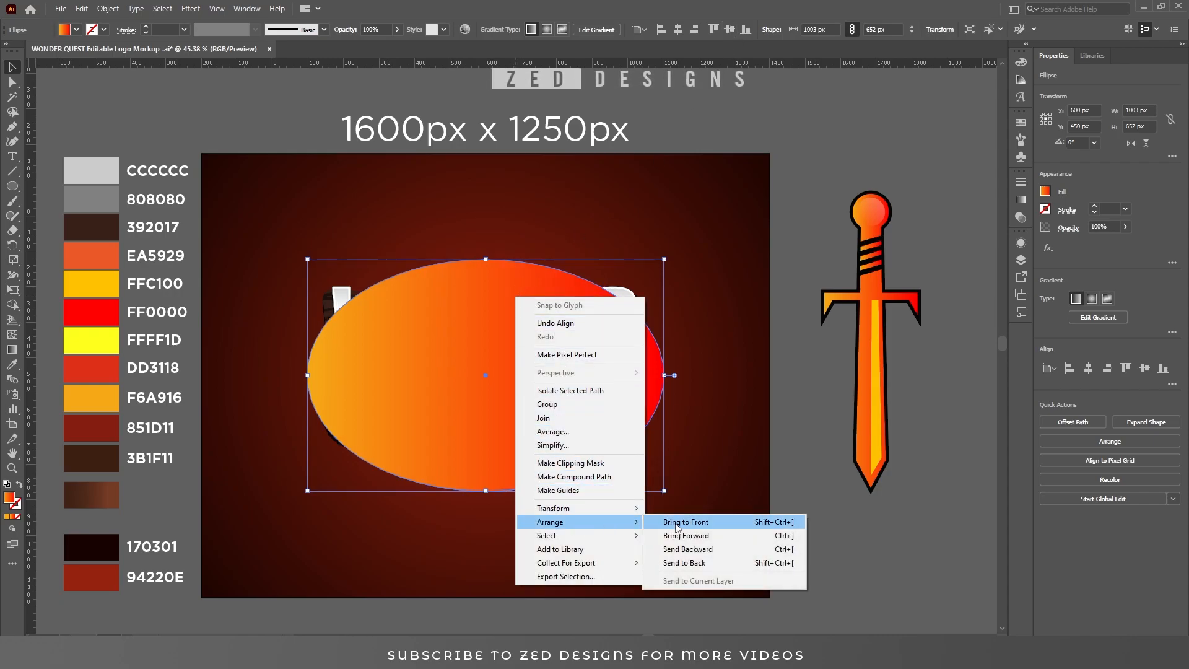
click(691, 562)
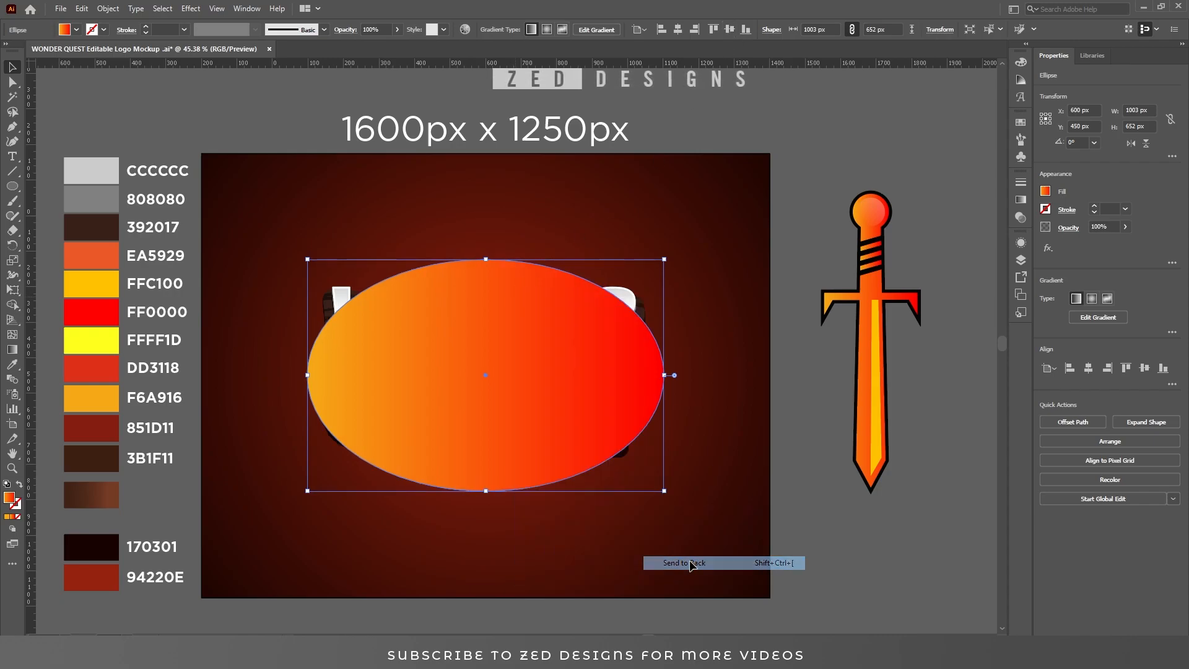
click(798, 400)
click(517, 485)
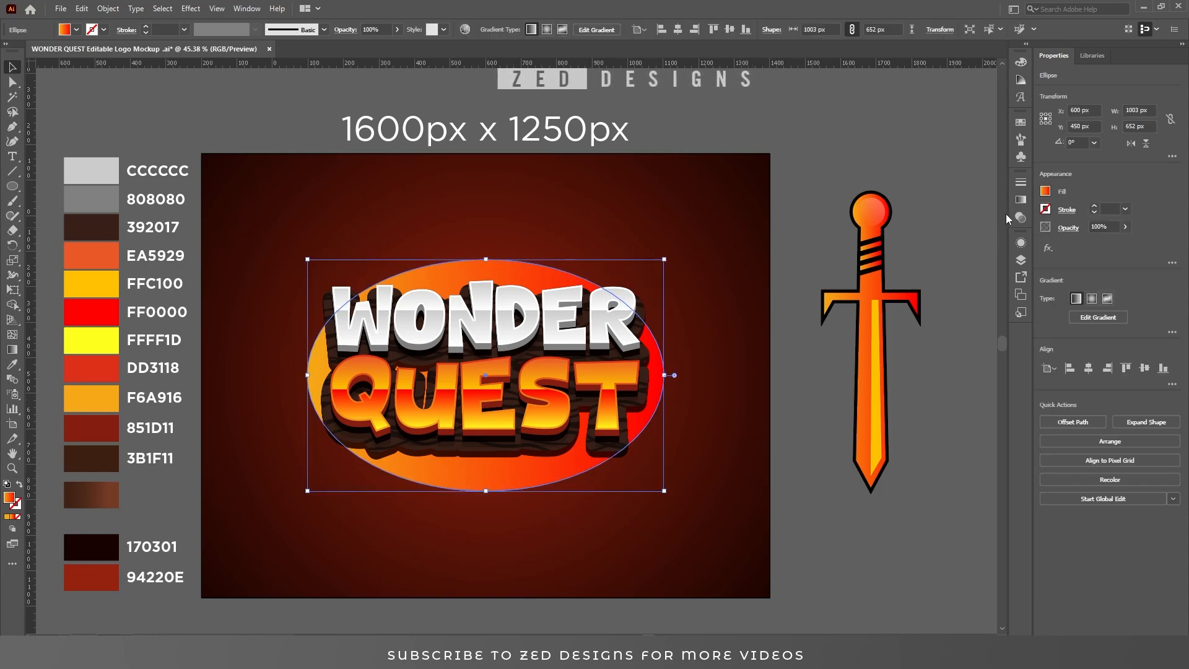
Fill the ellipse with the palette's brown gradient and run it vertically from bottom to top at 90°.
click(1021, 199)
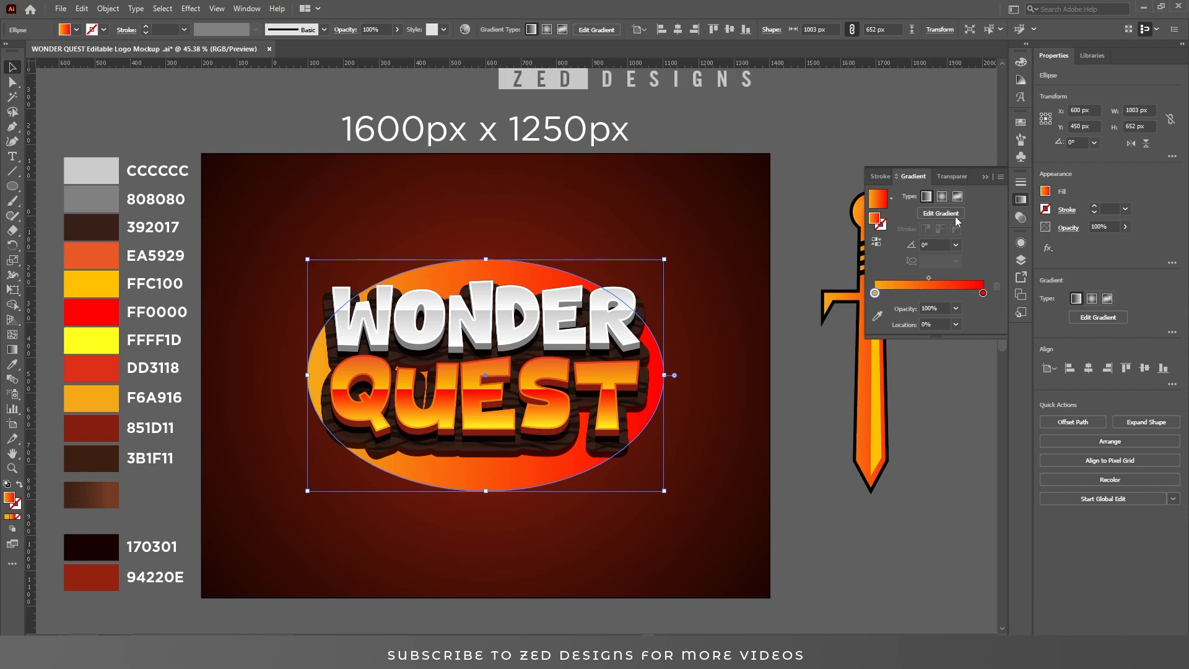
click(892, 199)
click(862, 221)
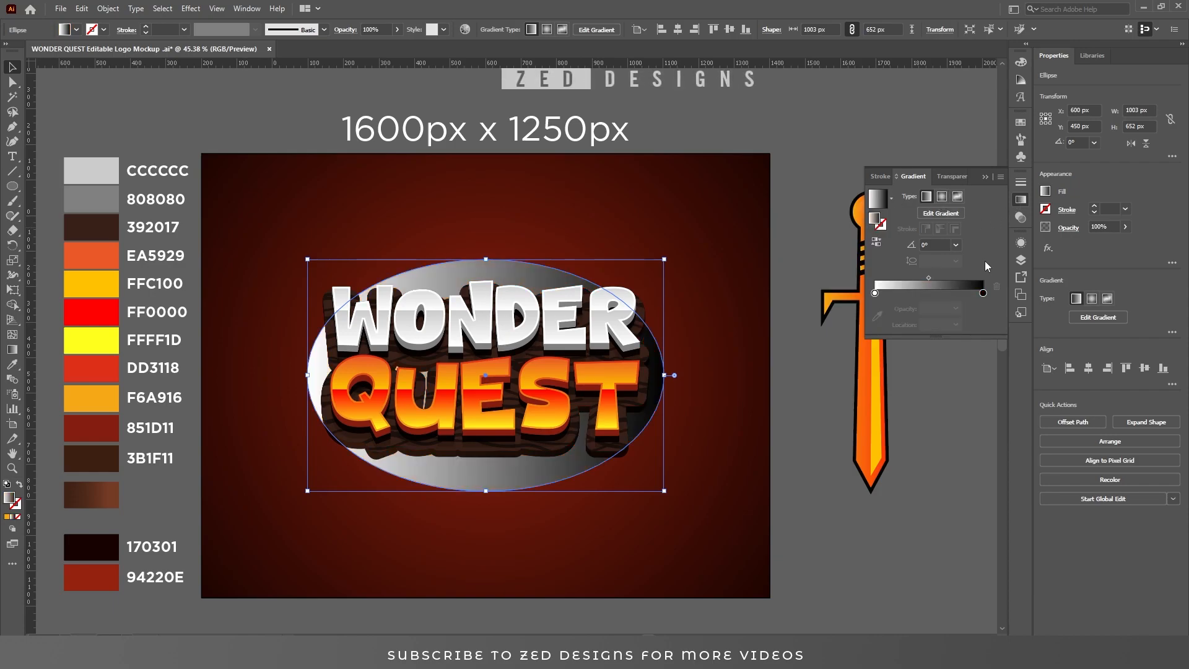
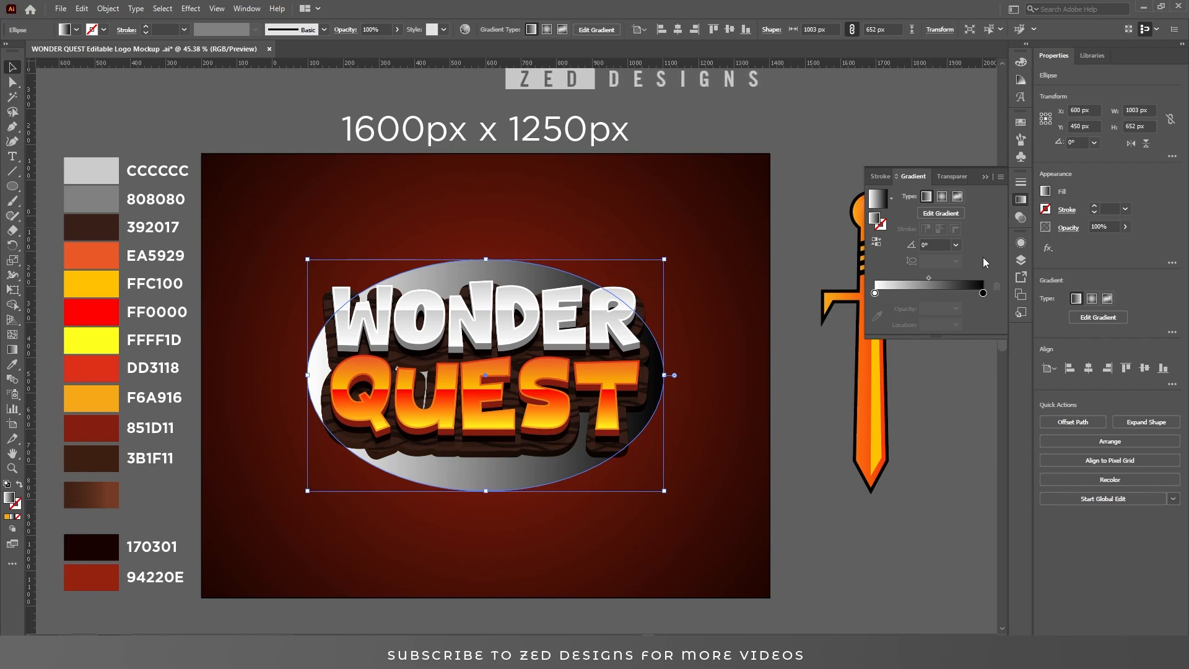
click(12, 364)
click(87, 494)
key(v)
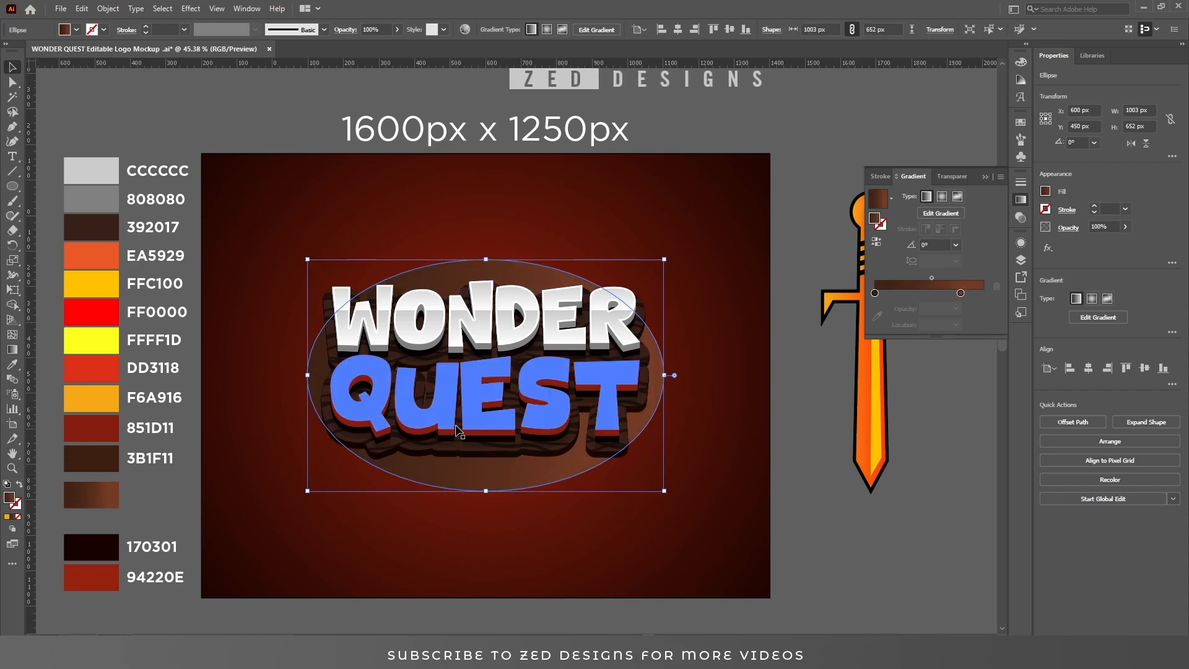
key(g)
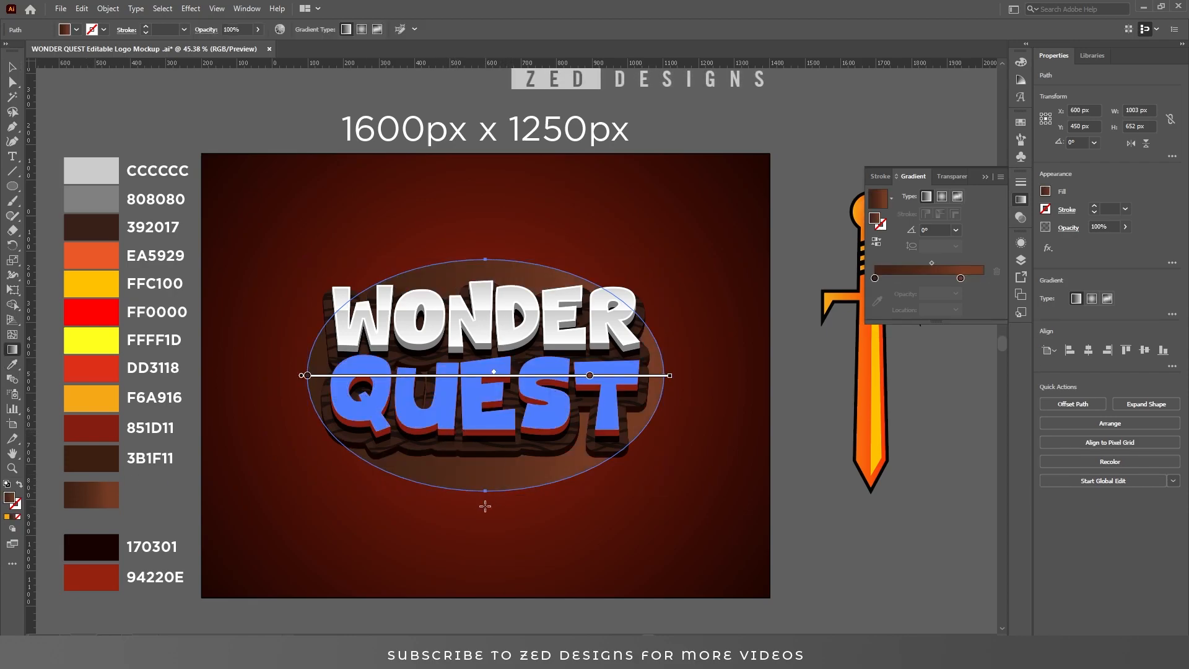
drag(484, 505, 505, 265)
key(v)
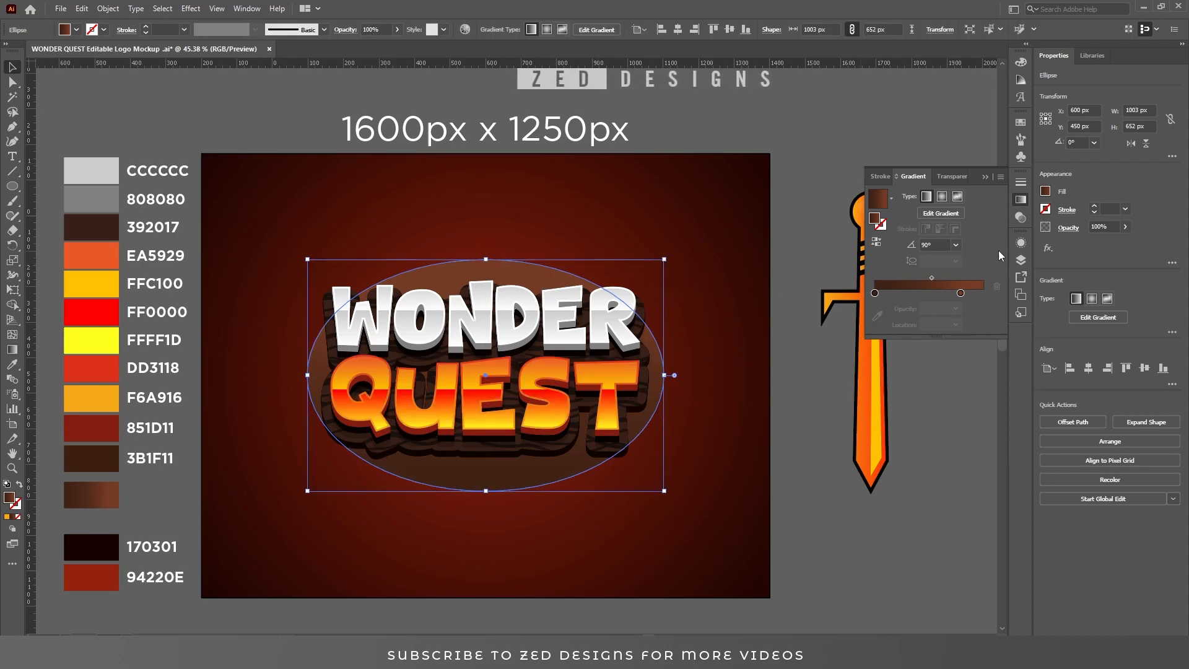
Add a second fill to the ellipse and colour the lower one with the 3B1F11 swatch.
click(1020, 242)
click(984, 303)
click(971, 521)
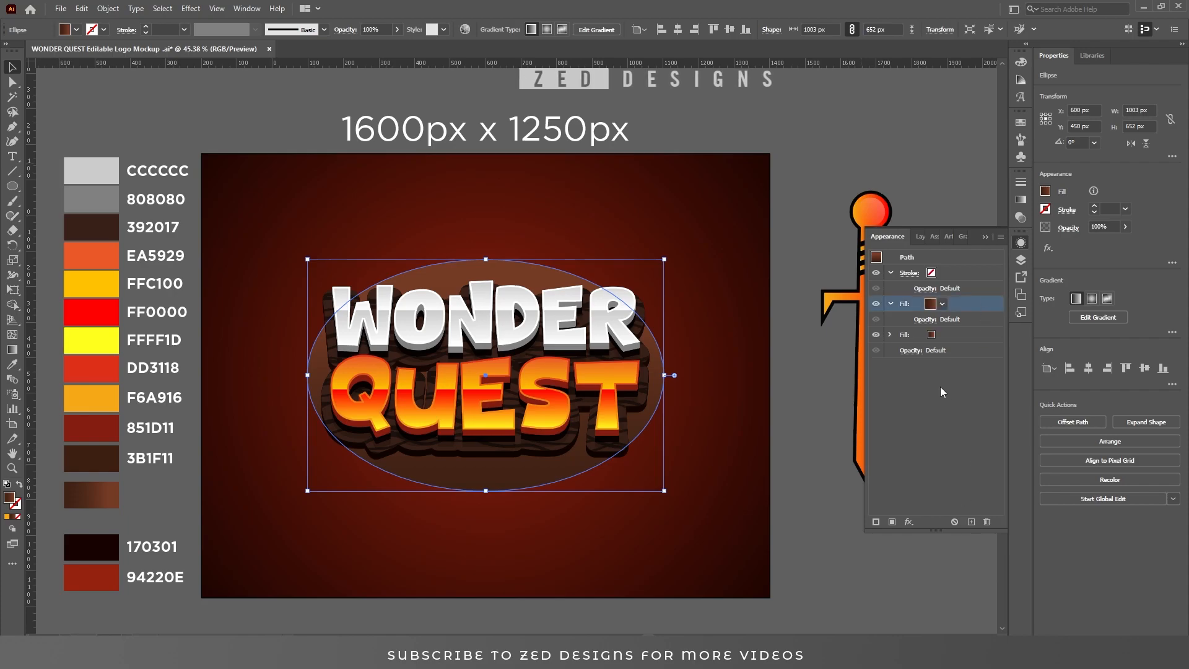
click(953, 335)
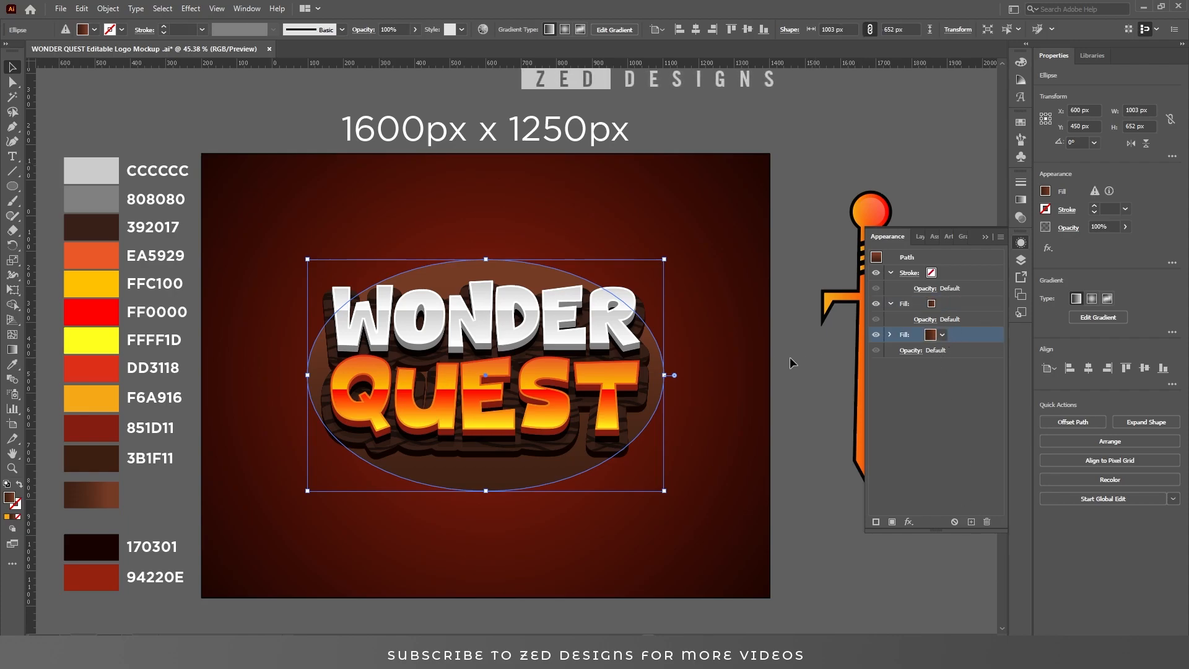
key(i)
click(106, 454)
key(v)
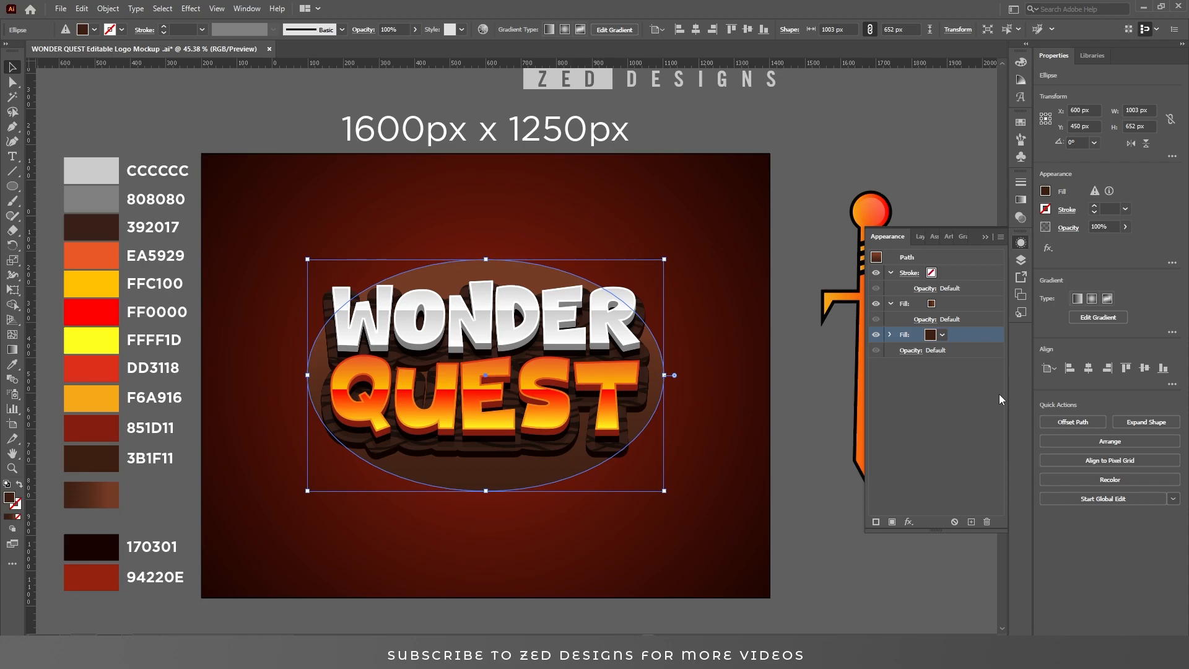
Apply a Transform effect to the ellipse's lower fill with a vertical move of 0.5 px and multiple copies.
click(908, 521)
mouse_move(966, 275)
click(1050, 314)
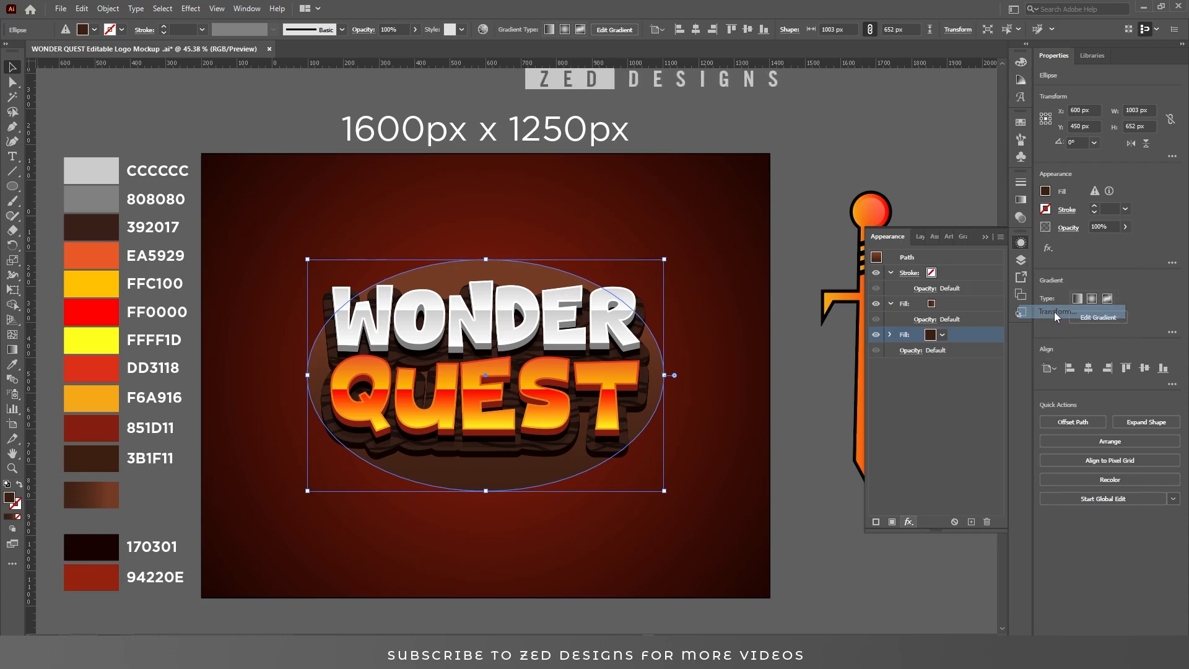
key(Tab)
key(Tab)
key(Tab)
text(.)
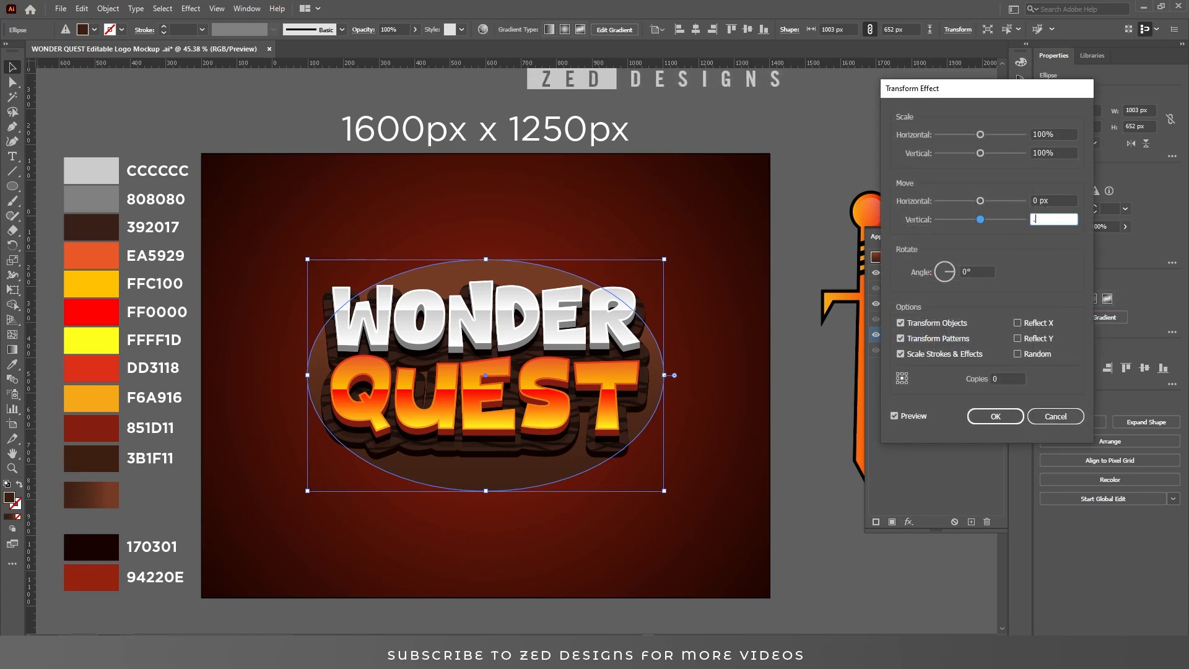
text(5)
key(Tab)
click(1002, 377)
key(Tab)
click(1014, 416)
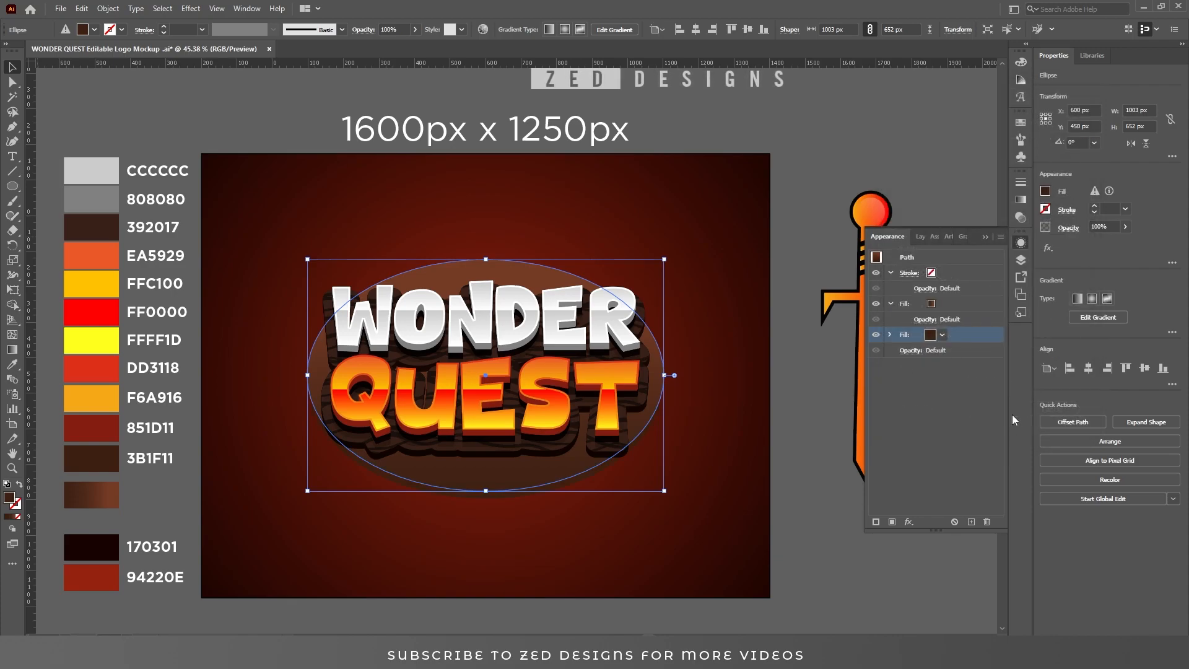
Set the blend mode of the ellipse's lower fill to Multiply.
click(890, 335)
click(917, 367)
click(843, 389)
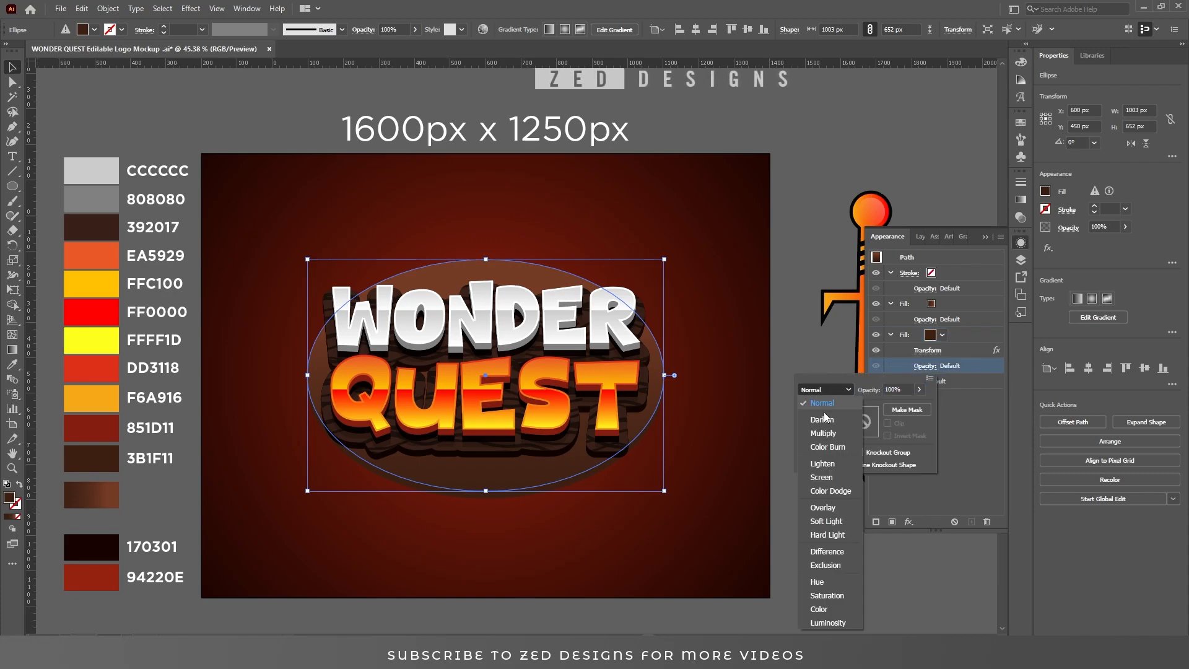
click(824, 433)
click(944, 432)
click(933, 337)
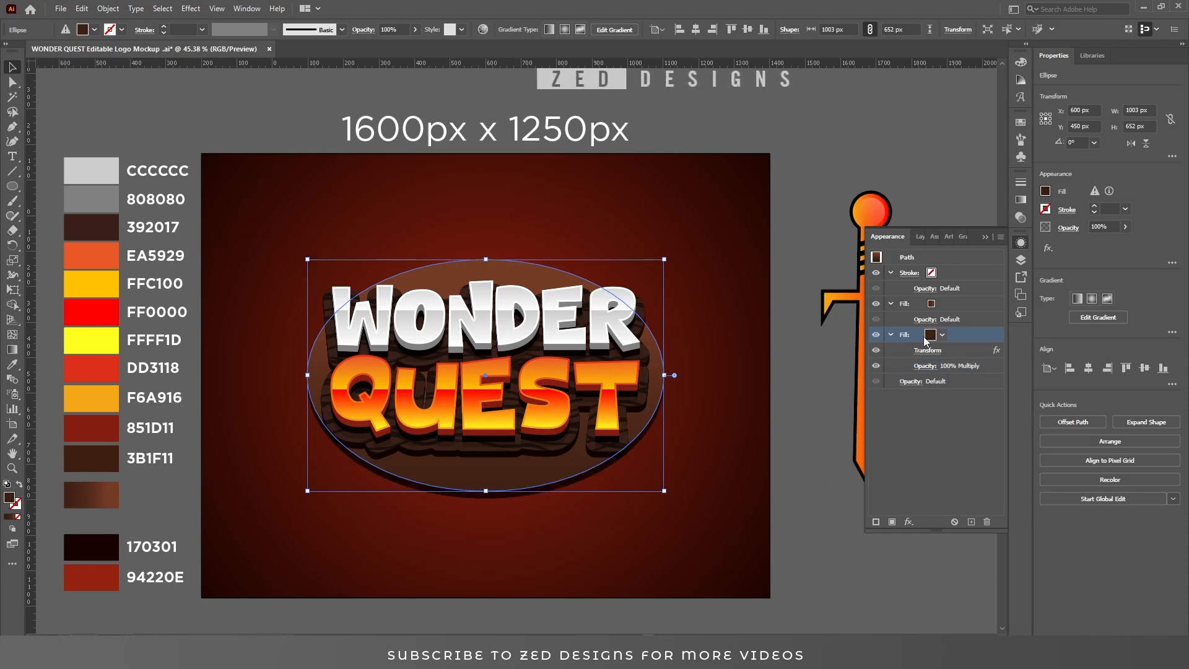
click(891, 335)
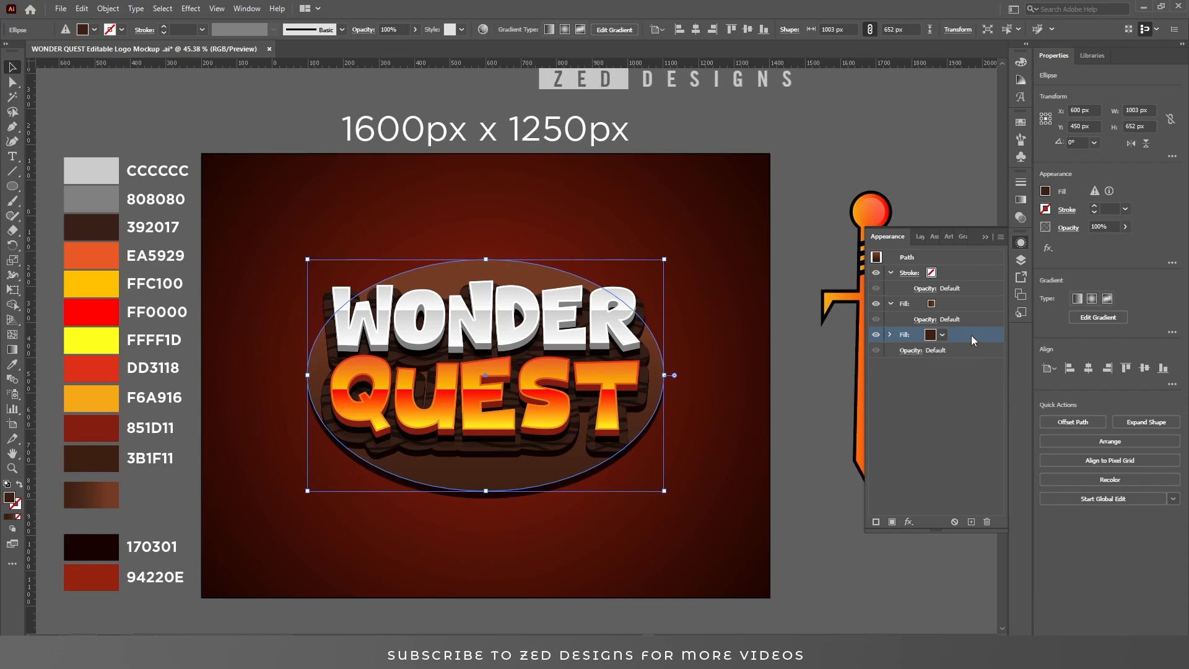
Give the ellipse a 5 pt red stroke.
click(891, 305)
click(971, 303)
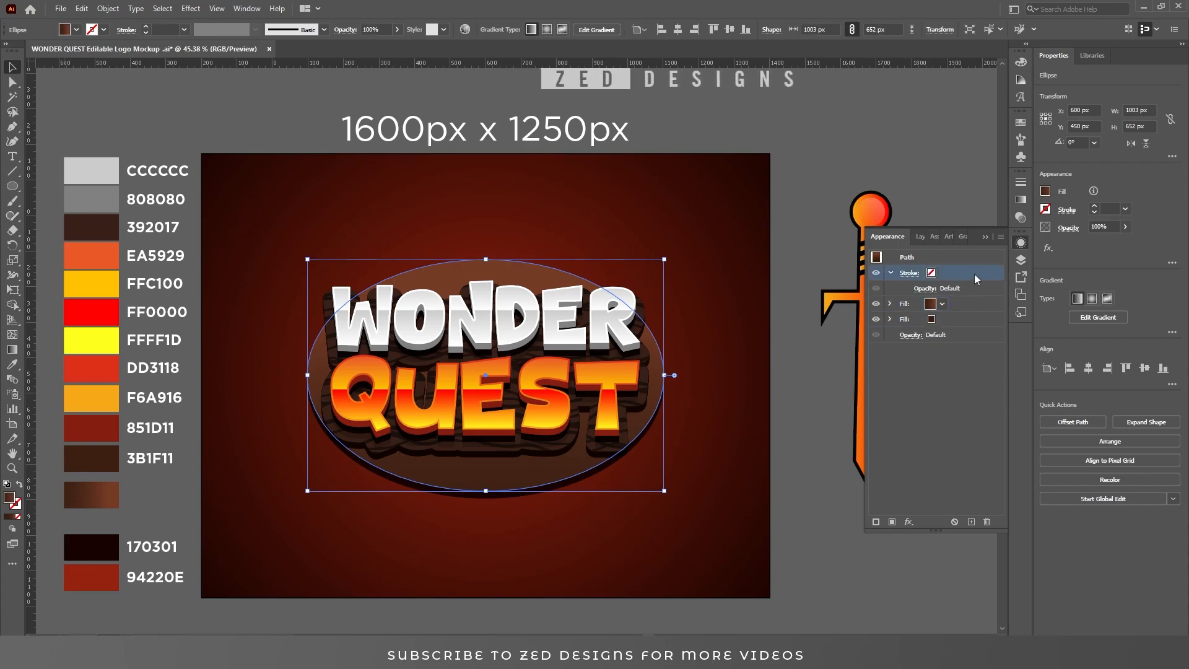
click(974, 273)
click(964, 273)
text(5)
key(Return)
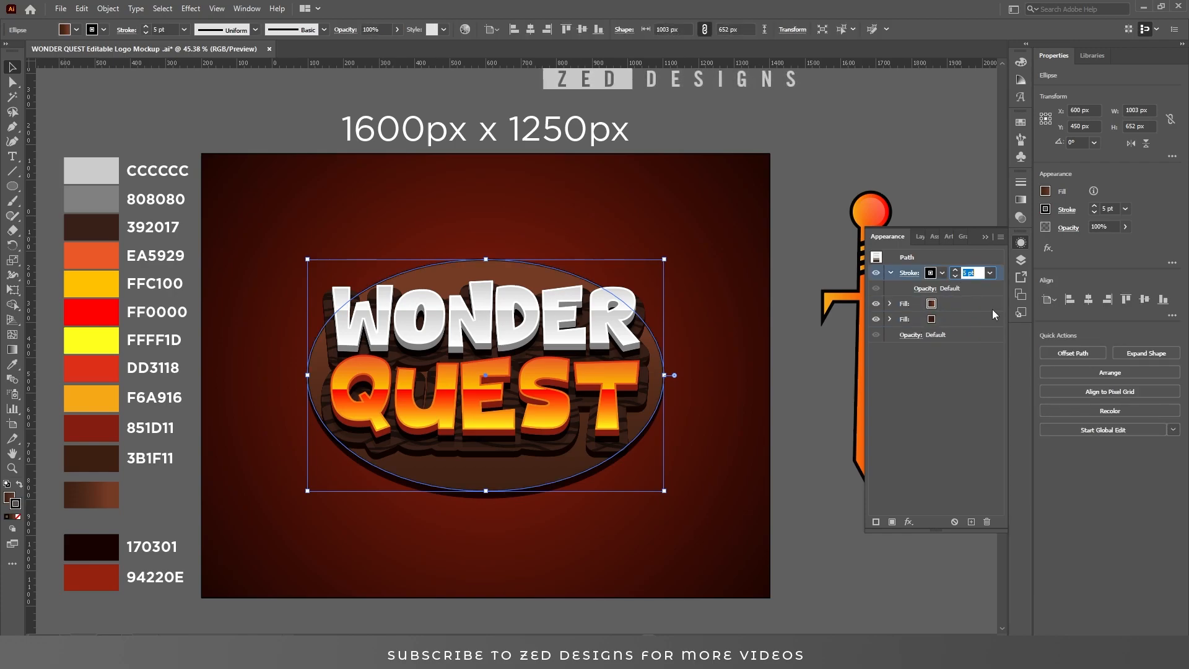
click(892, 273)
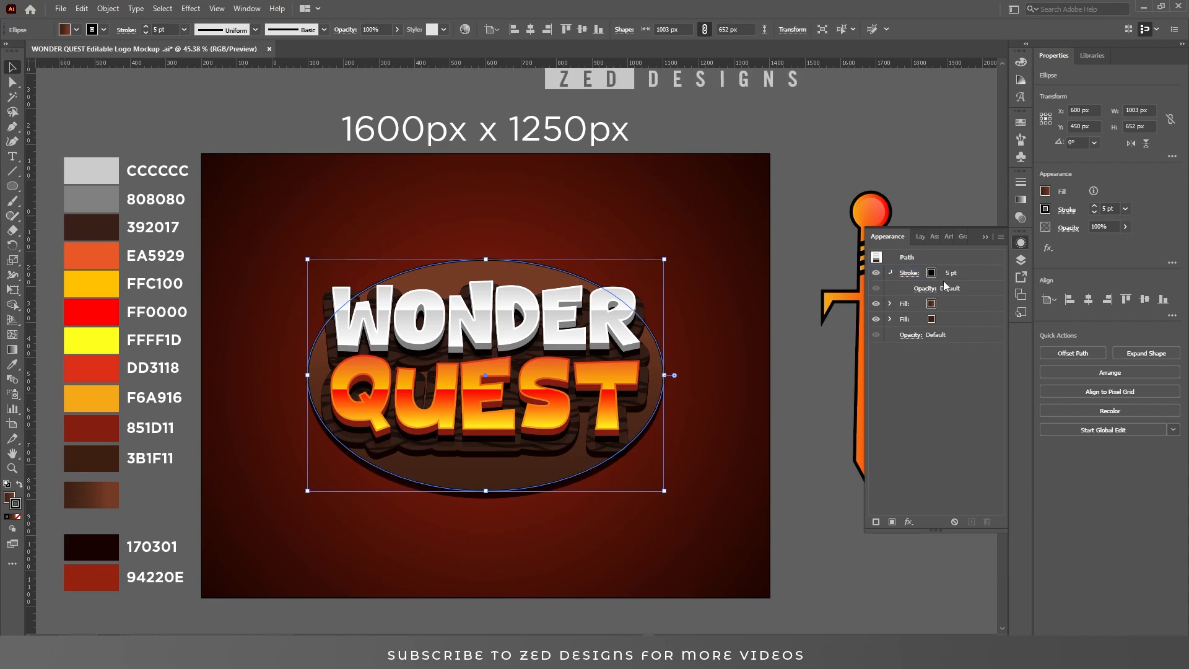
click(983, 279)
click(942, 273)
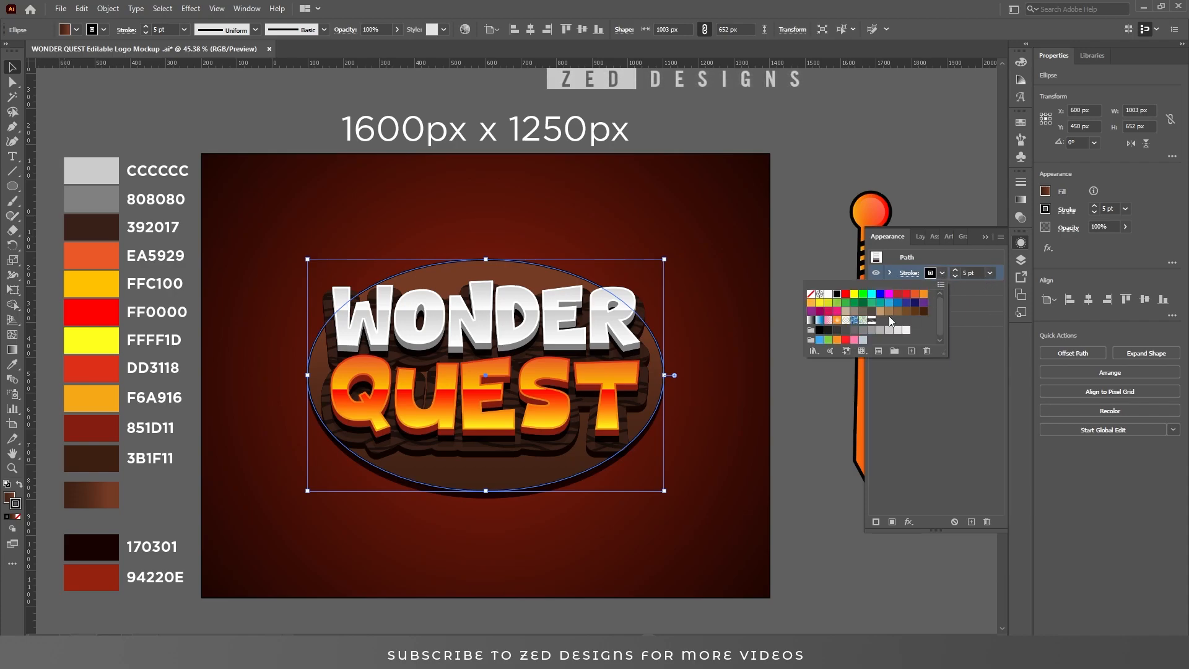
click(841, 298)
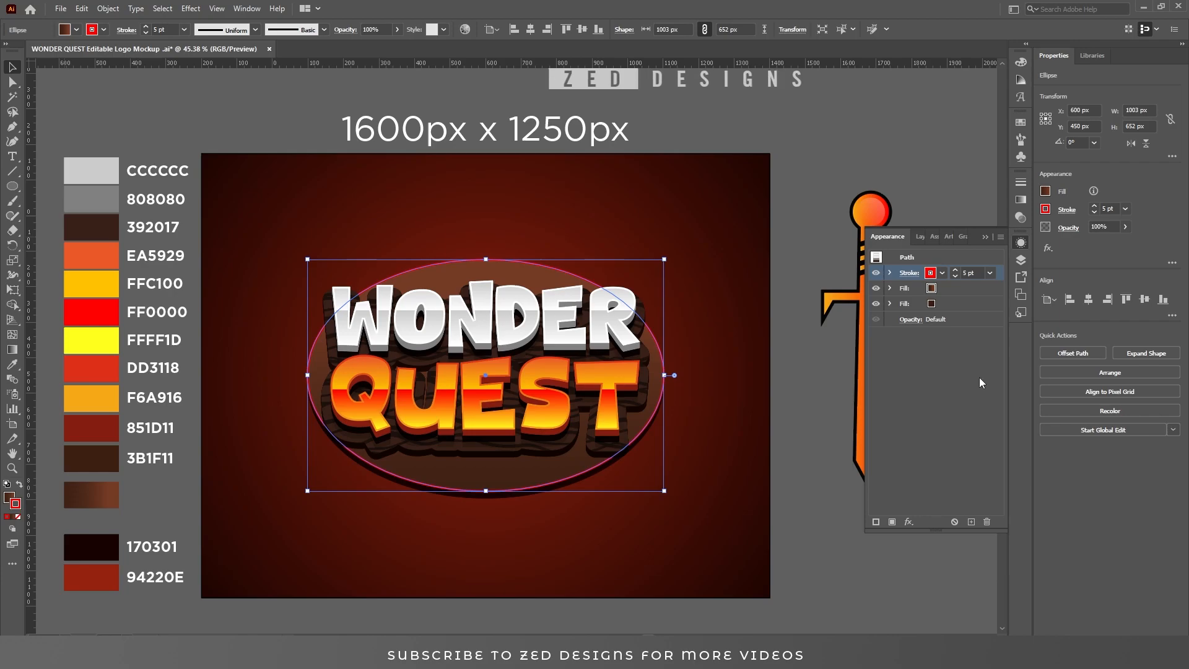
Apply an Offset Path effect of 40 px with miter joins to the ellipse's red stroke.
click(909, 522)
mouse_move(991, 288)
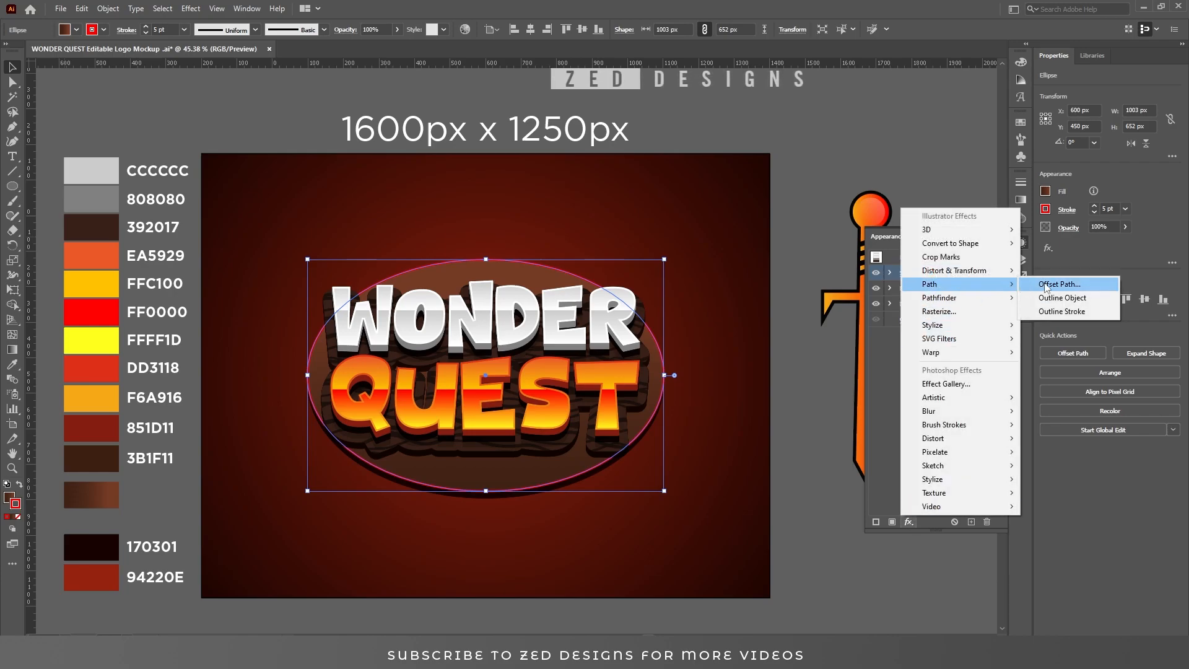
click(1053, 285)
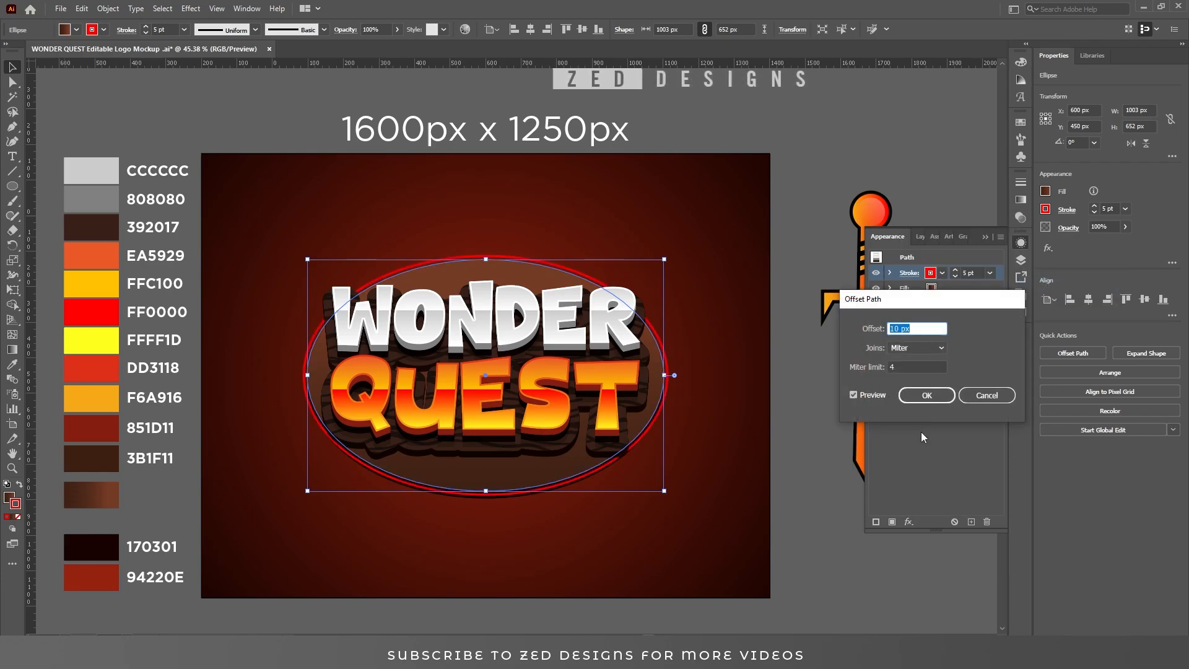
text(40)
key(Tab)
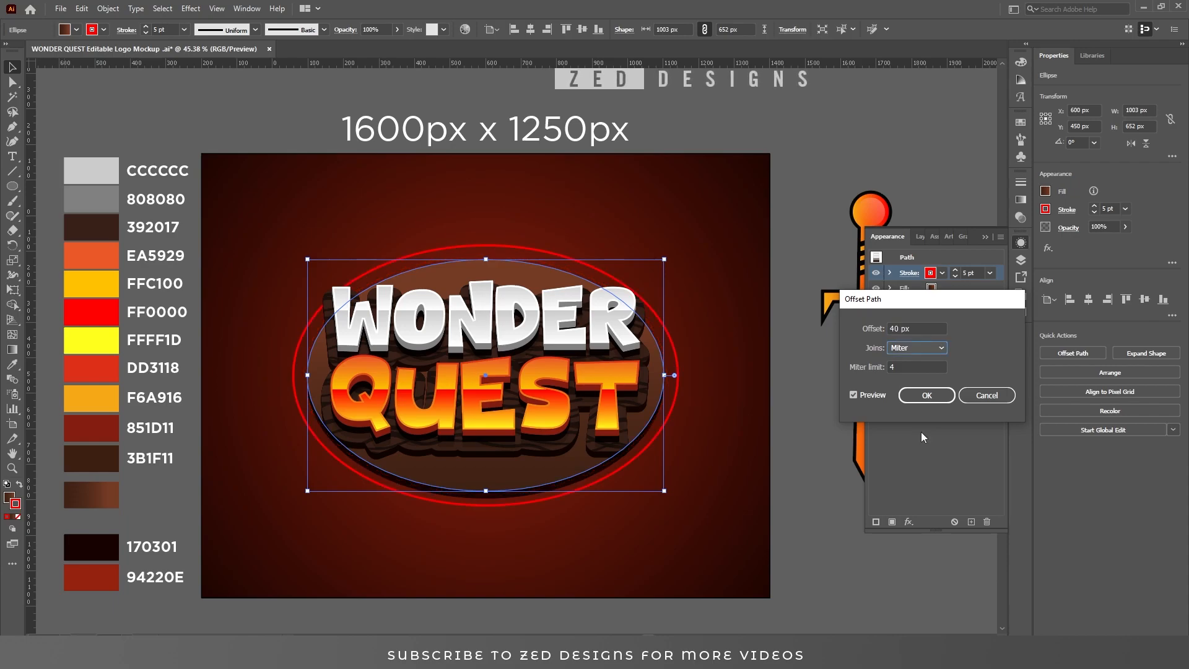
click(919, 395)
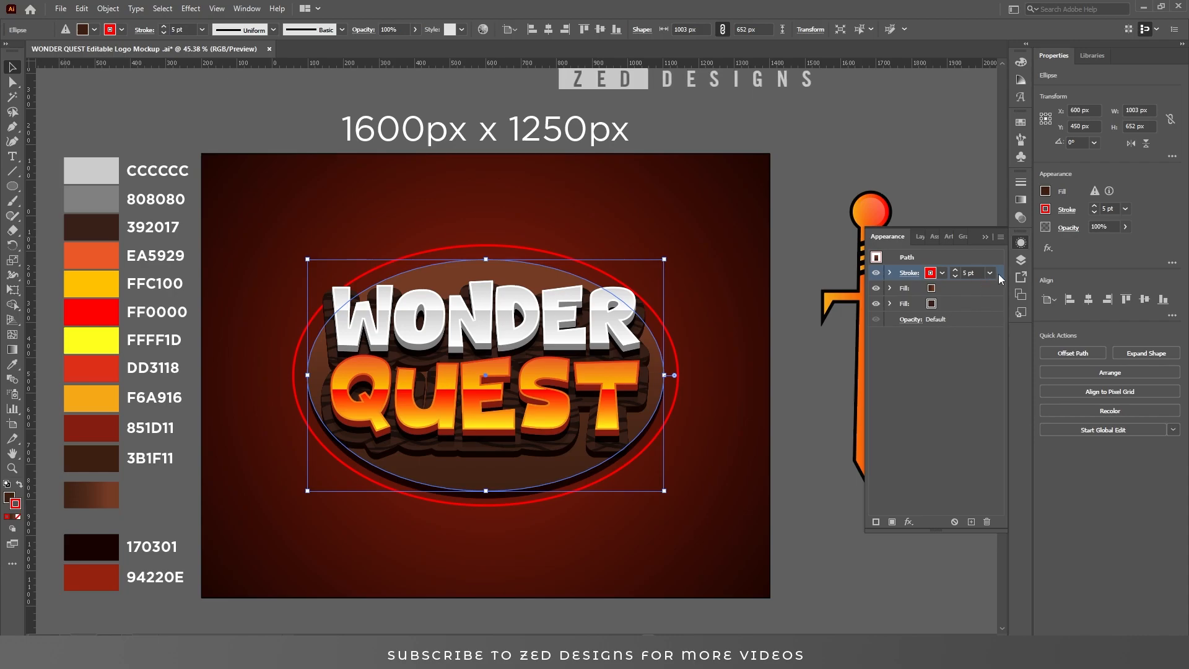
Apply a Gaussian Blur effect with a 25-pixel radius to the ellipse's red stroke.
click(971, 521)
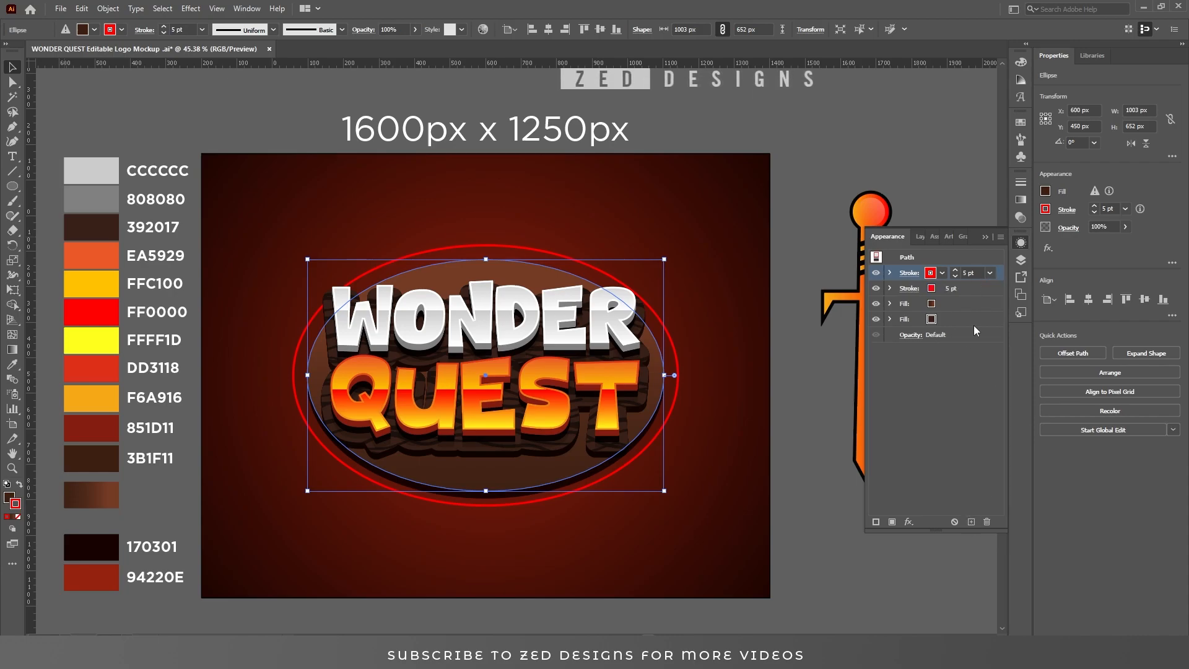
key(ctrl+z)
click(909, 522)
mouse_move(966, 412)
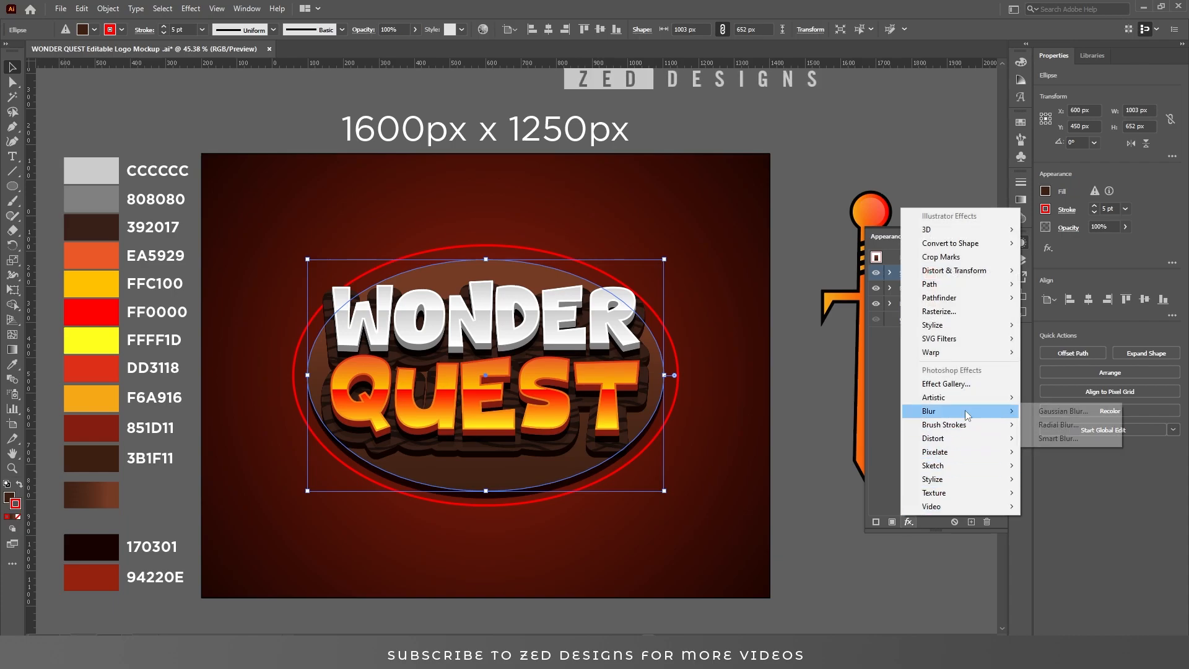
click(1055, 412)
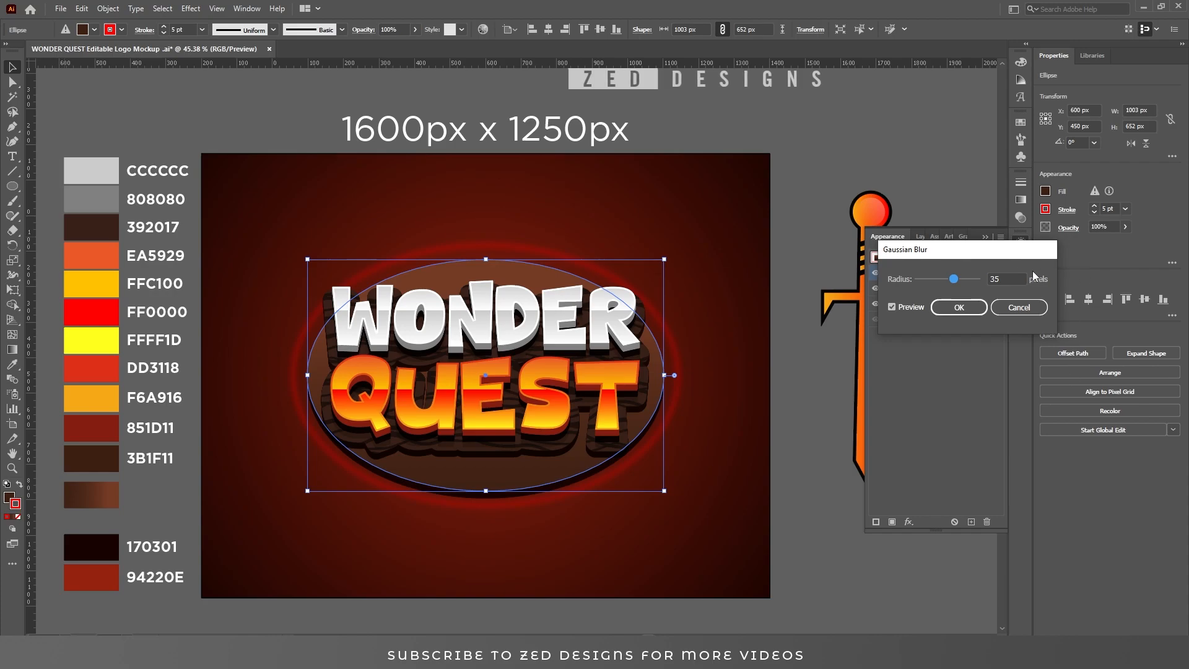
click(1009, 279)
text(20)
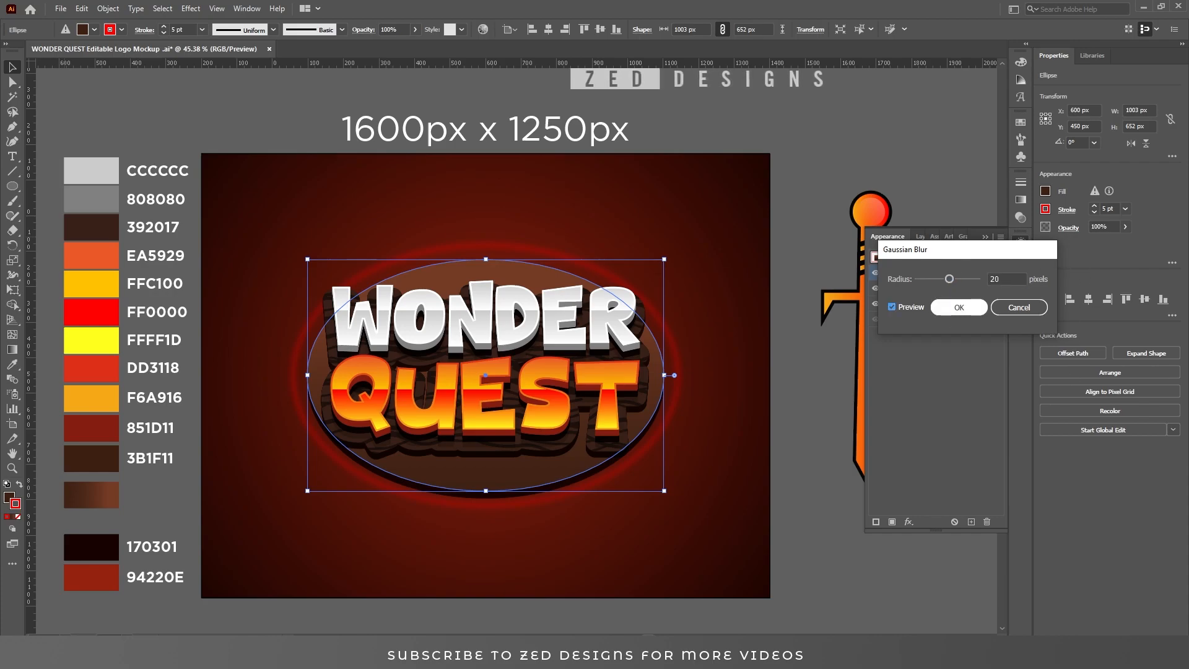
key(Tab)
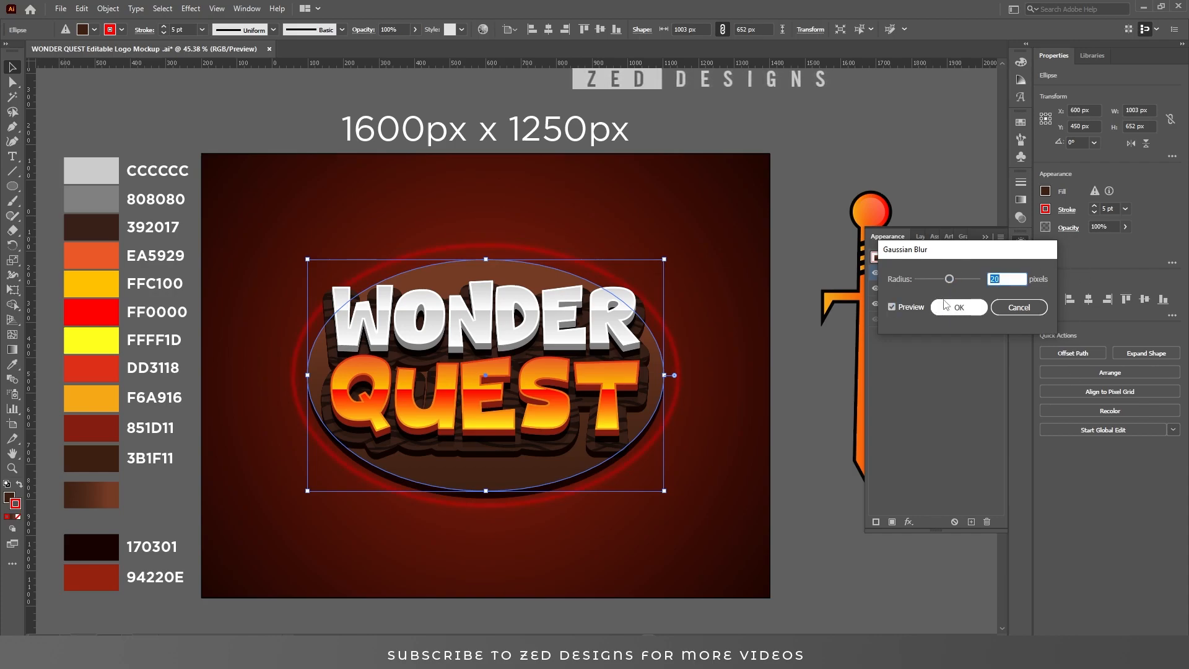
text(25)
key(Tab)
click(960, 310)
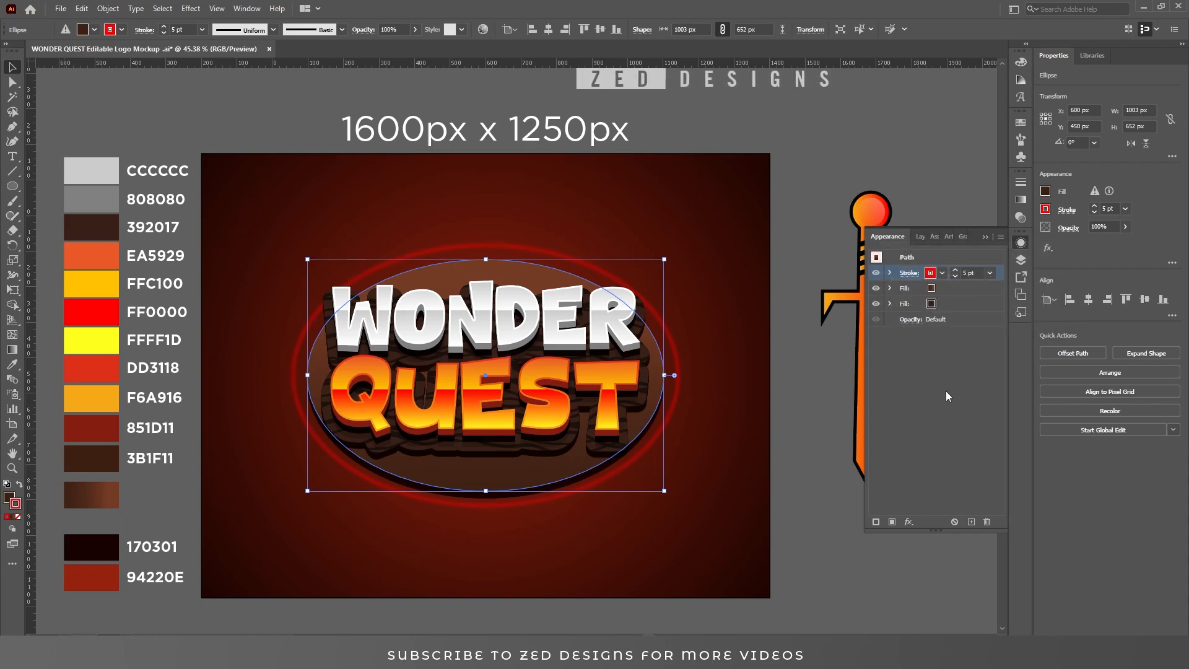
Add an Outer Glow effect in Screen mode with colour FF0000 to the ellipse's blurred red stroke.
click(910, 521)
mouse_move(985, 326)
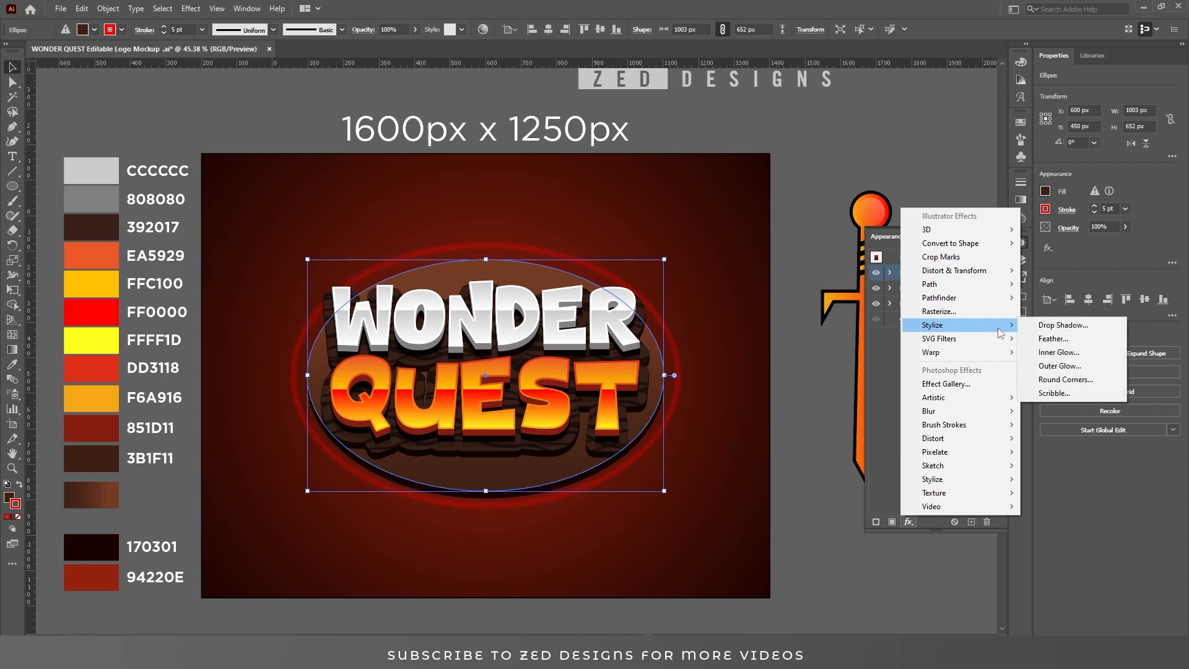
click(1081, 366)
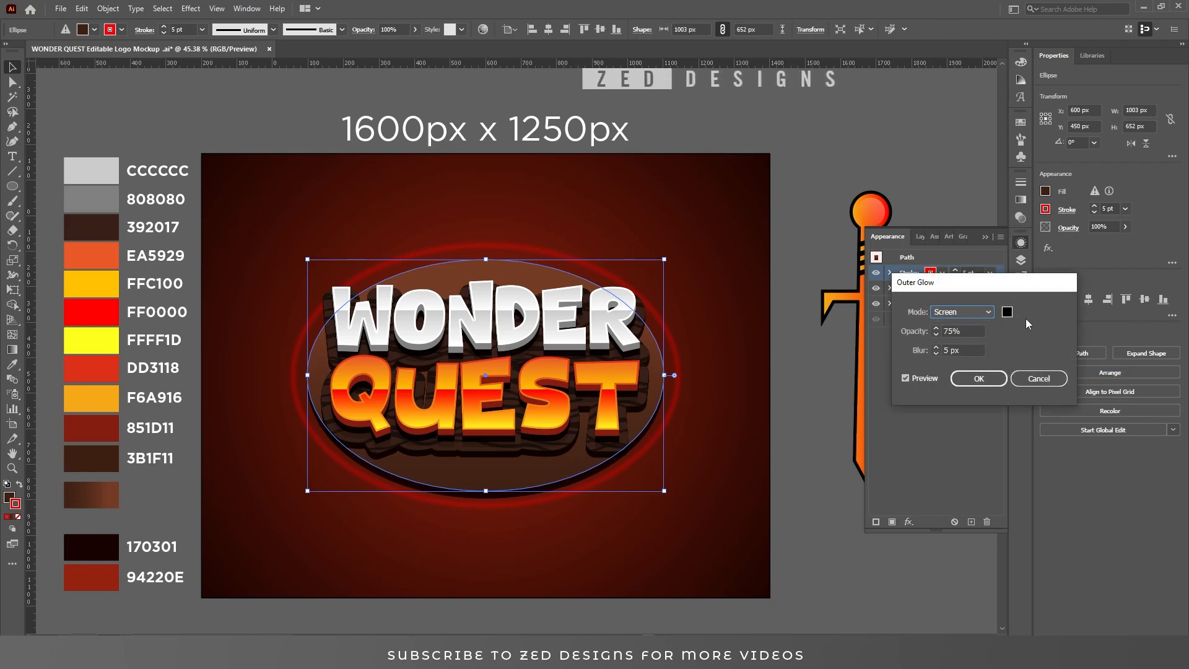
click(1007, 312)
text(FF0000)
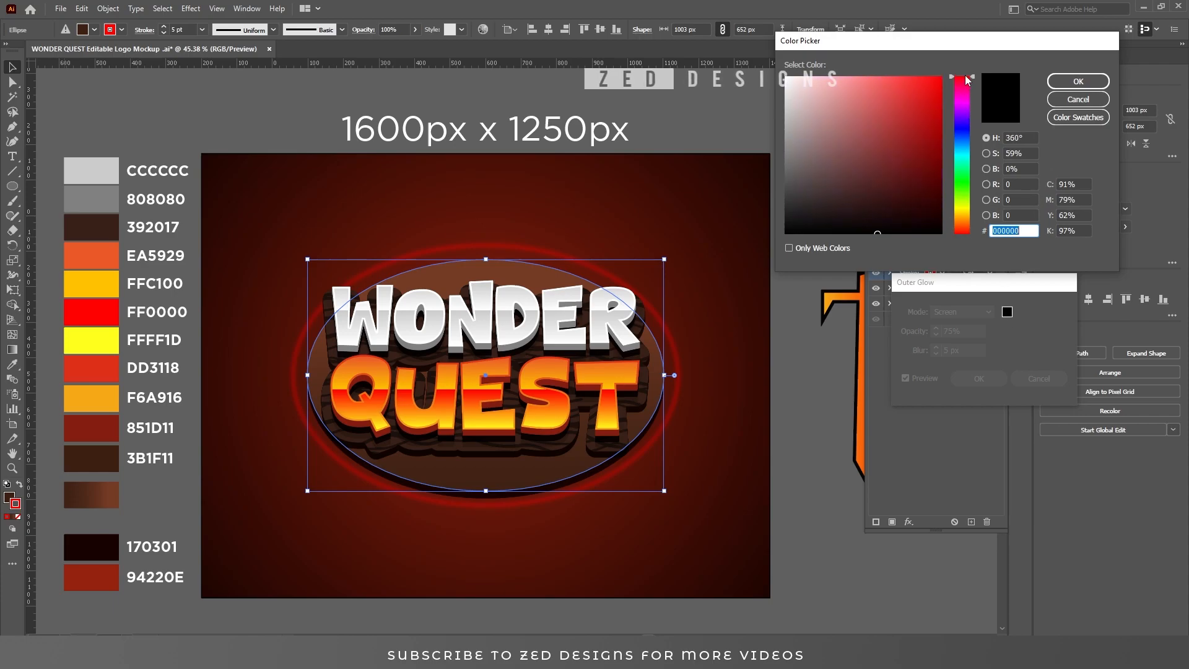
click(1062, 81)
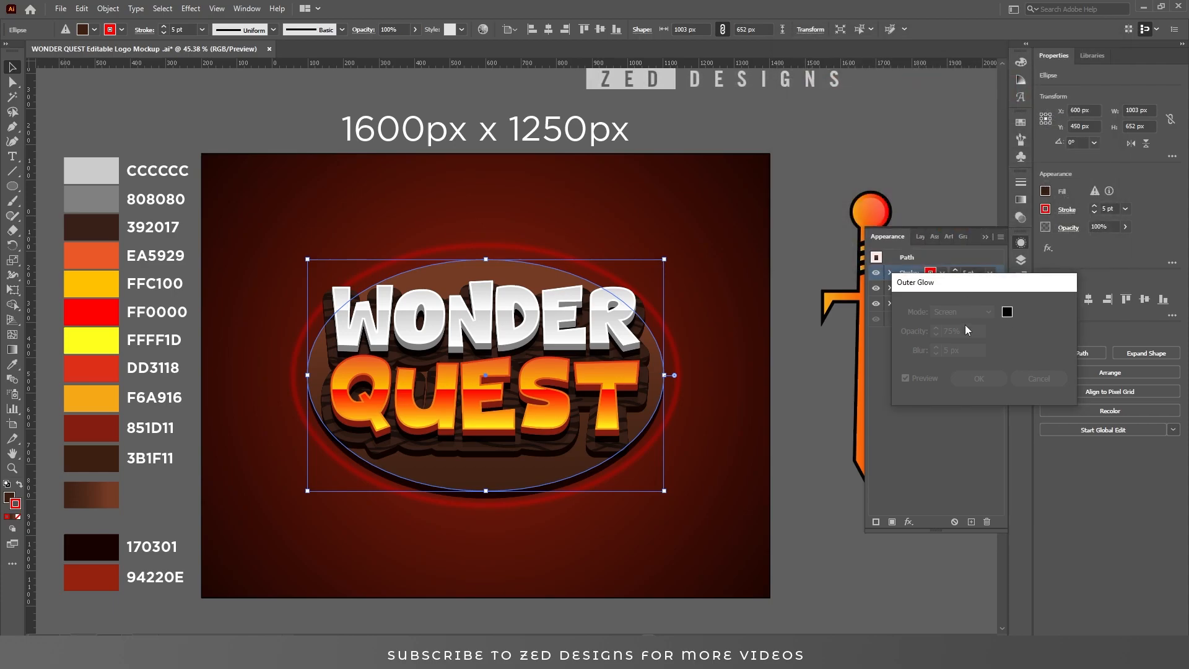
Set the outer glow's opacity to 40% and its blur to 35 px, and apply the effect.
click(958, 331)
double_click(958, 332)
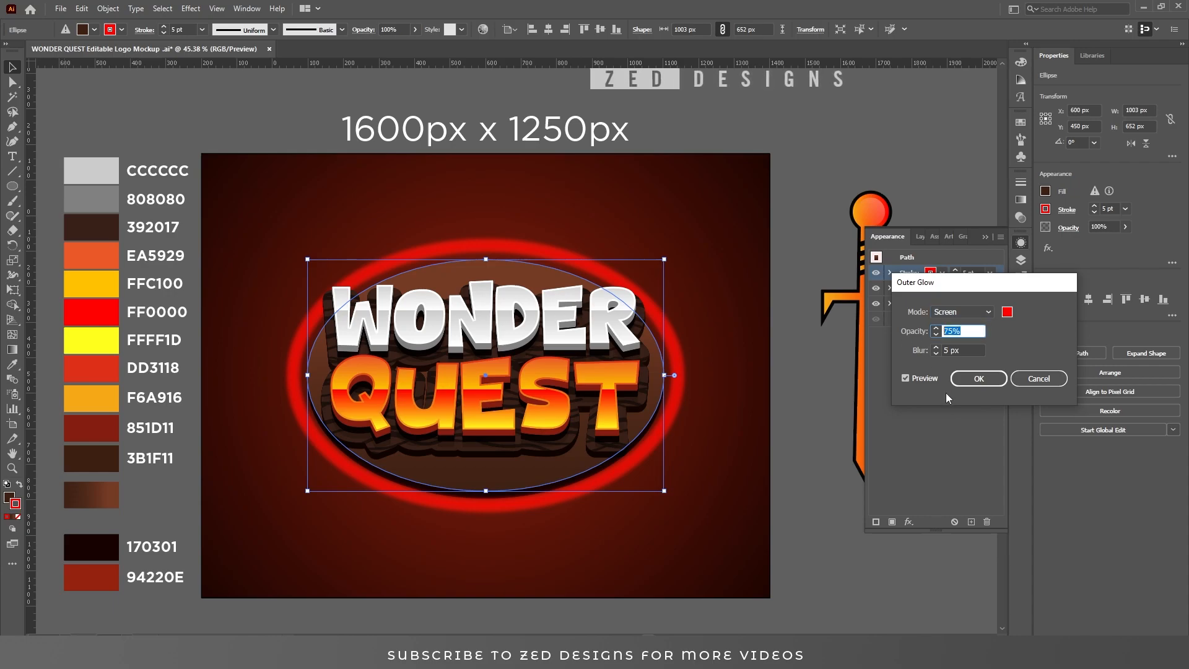
key(Tab)
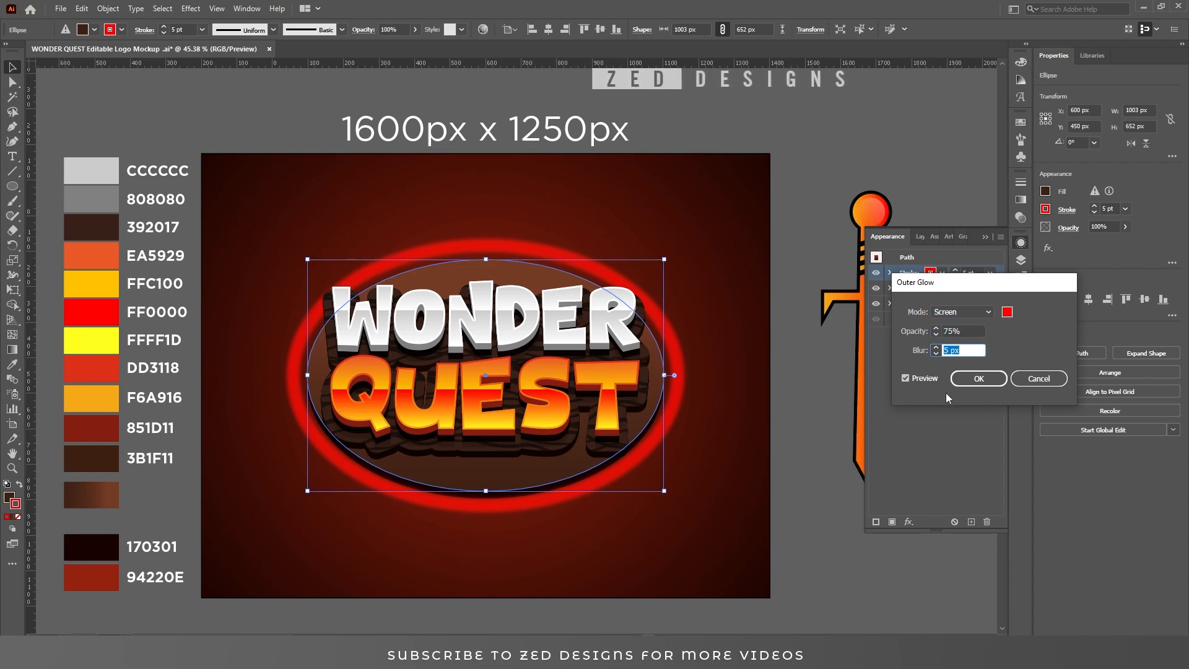
text(35)
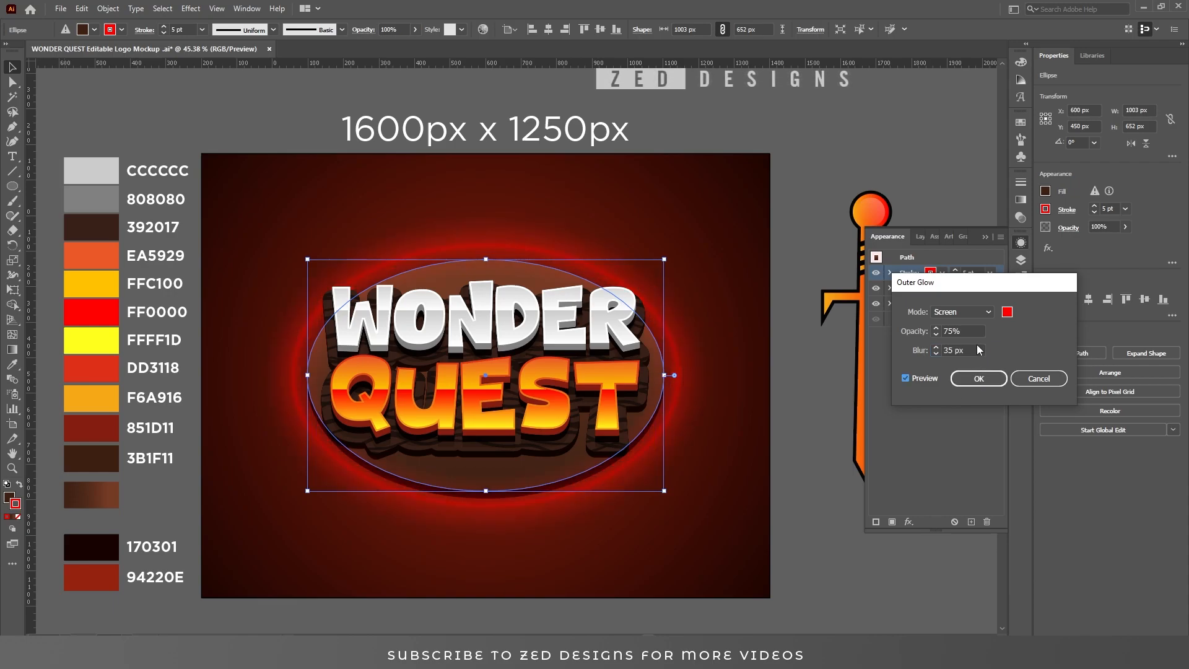
drag(977, 332, 924, 332)
text(40)
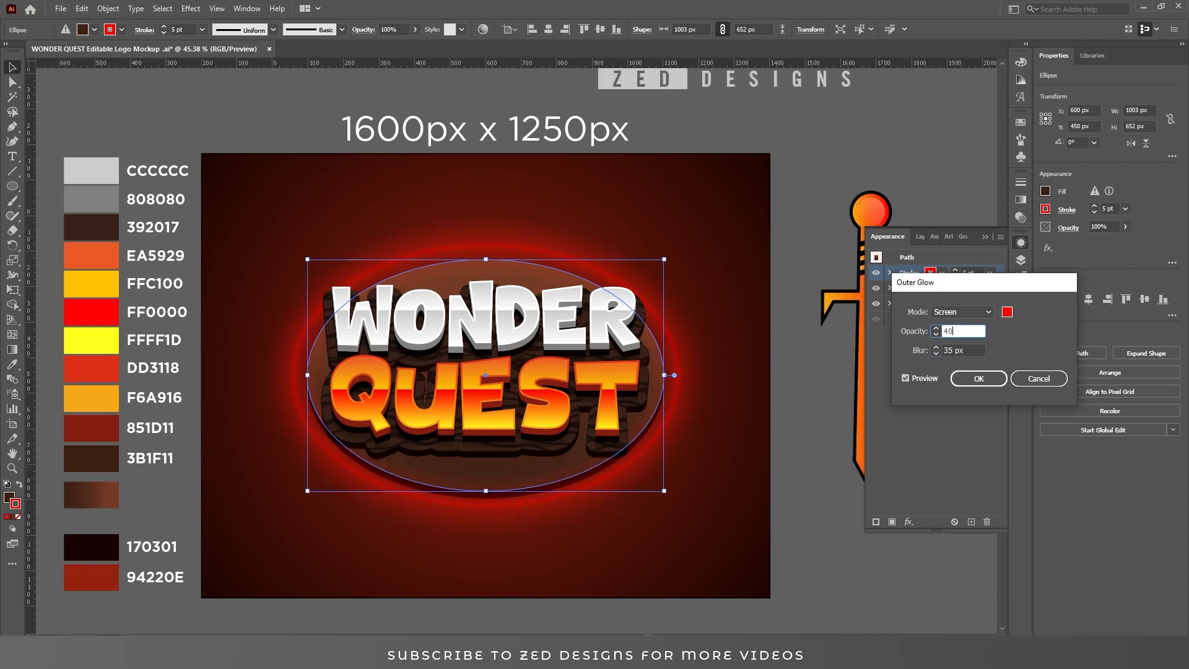
key(Tab)
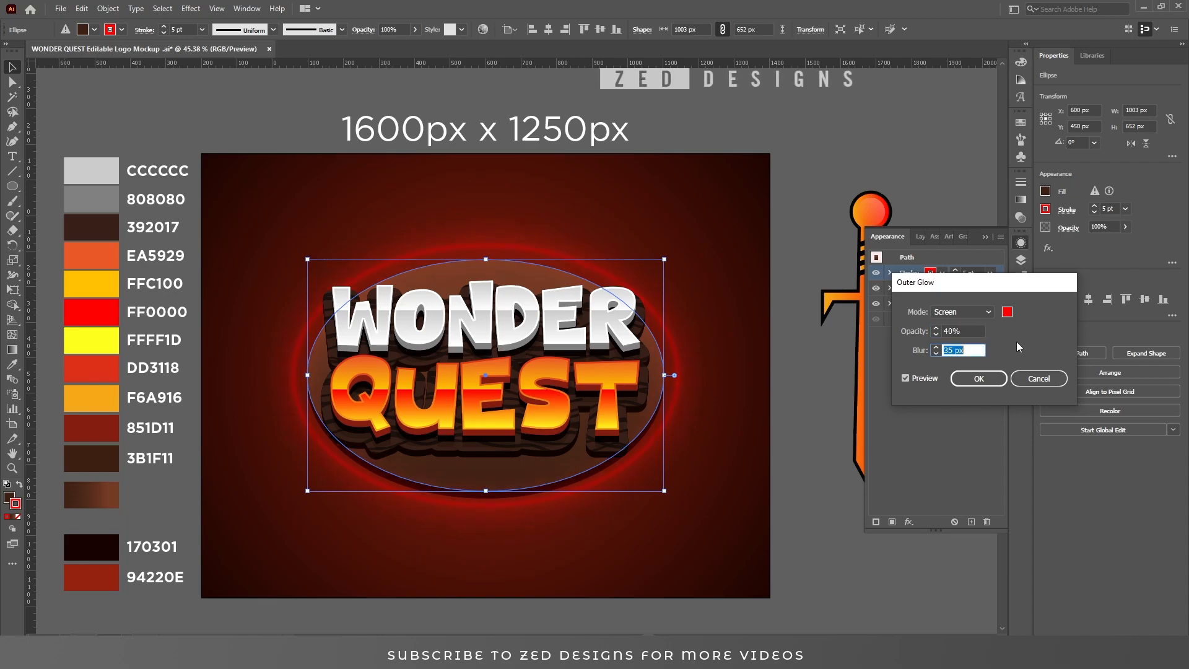
click(971, 379)
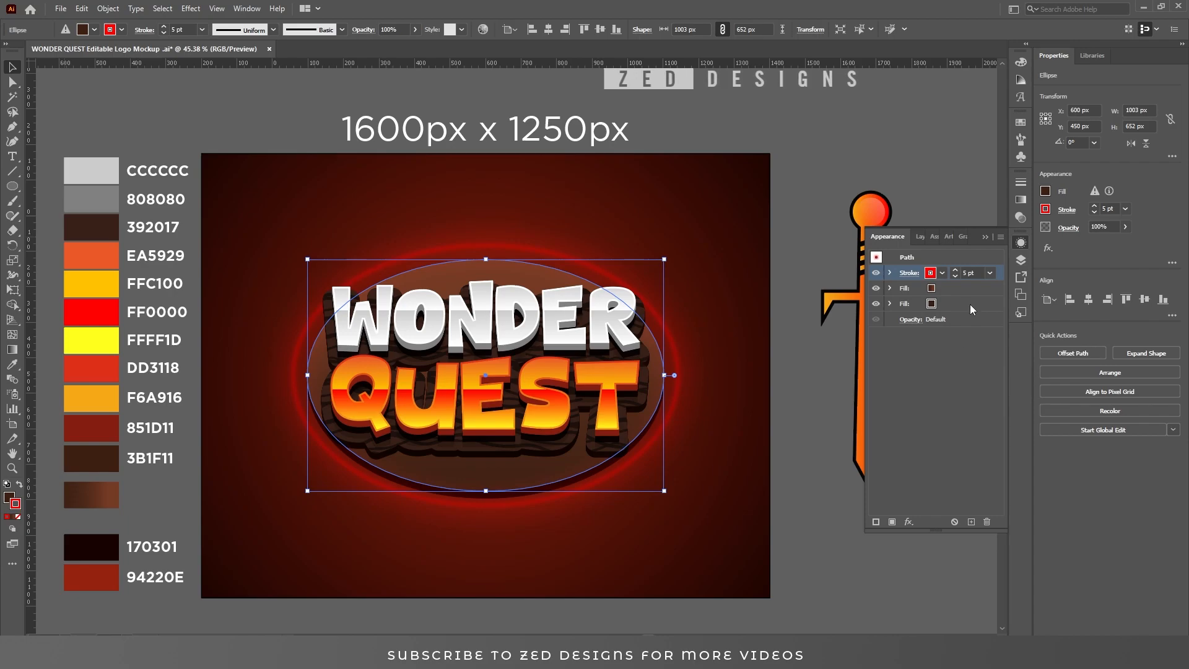
Duplicate the ellipse's glowing red stroke and set the lower copy's Offset Path to 100 px.
click(971, 522)
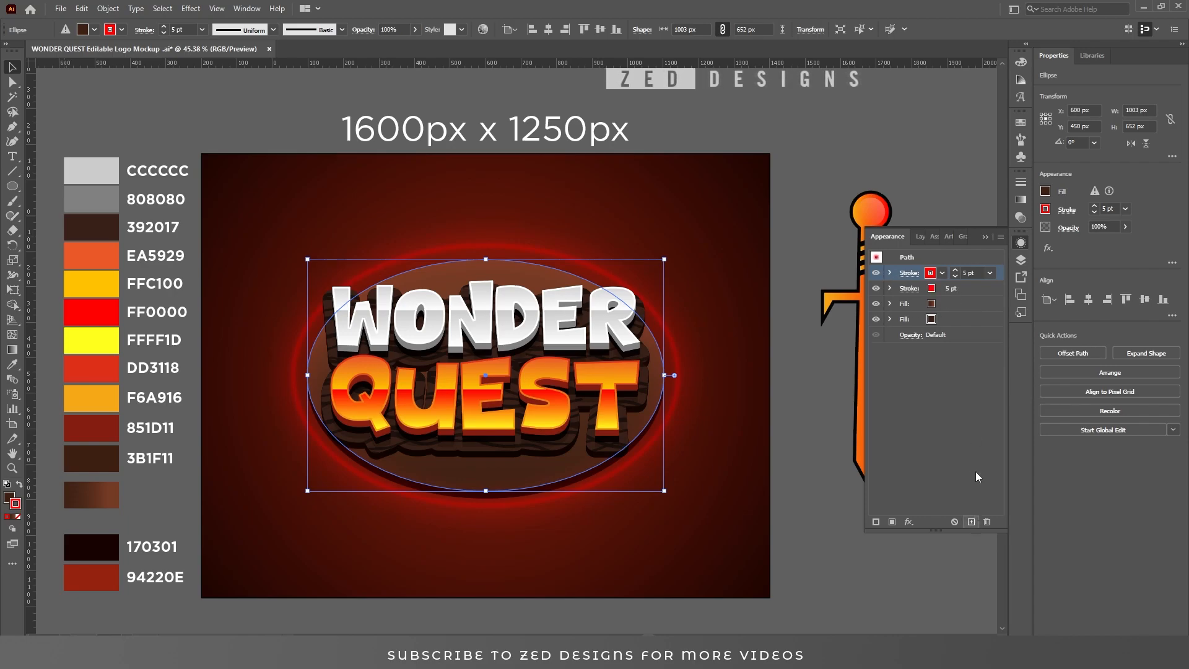
click(988, 288)
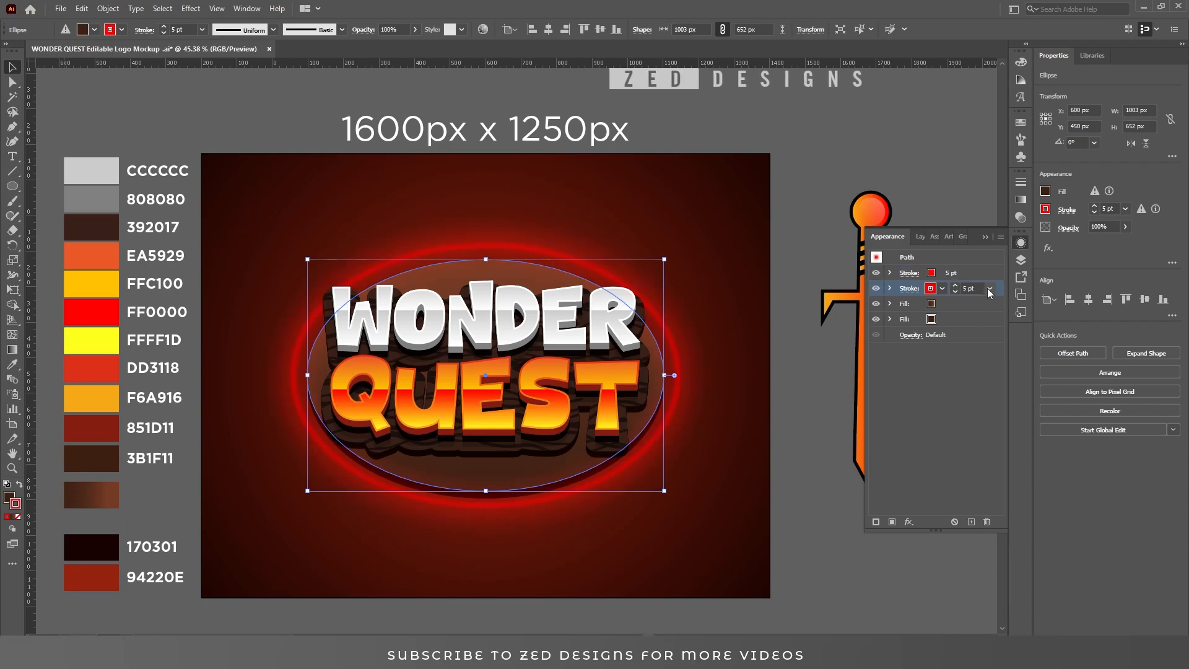
click(891, 288)
click(936, 304)
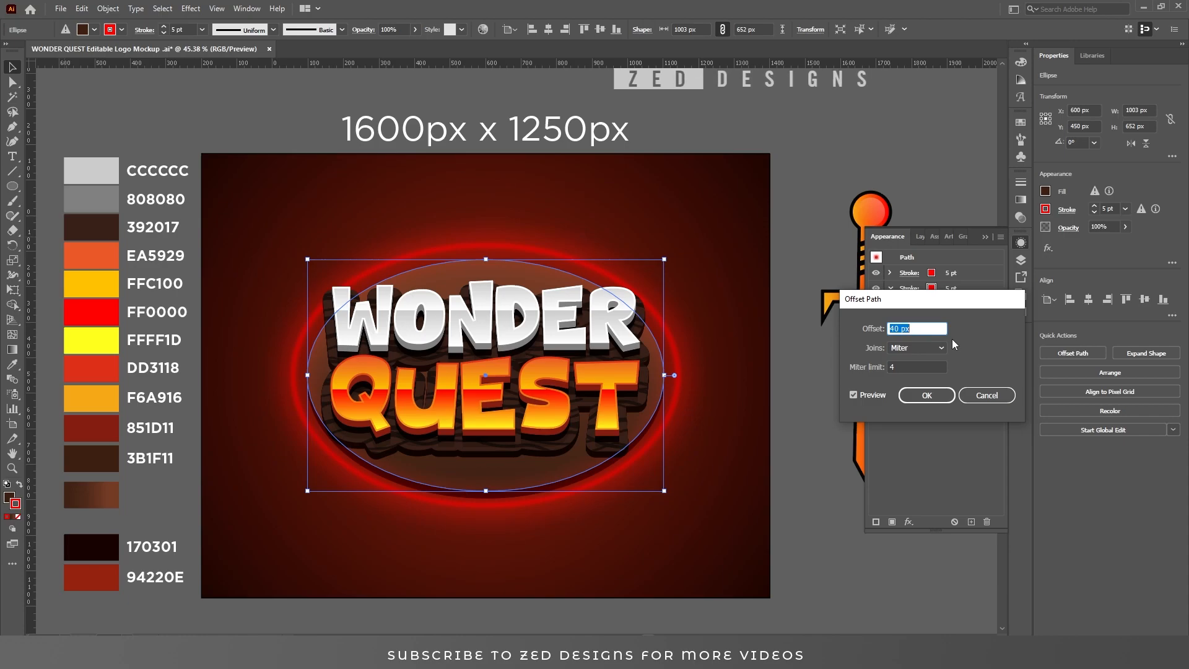
text(100)
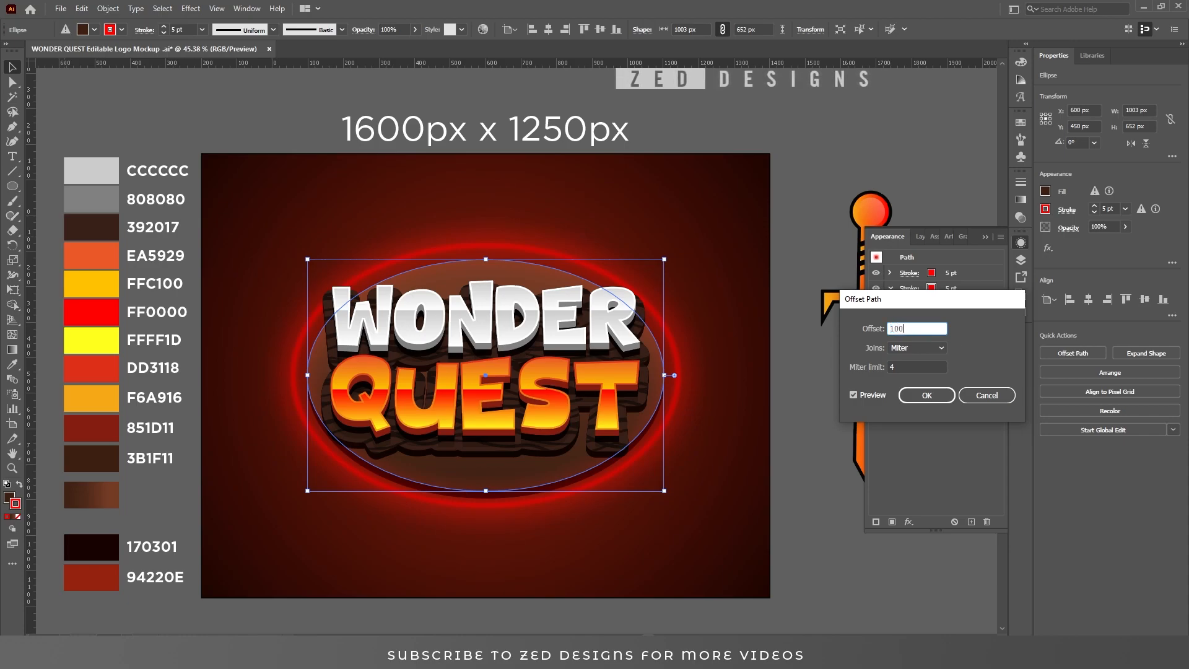
key(Tab)
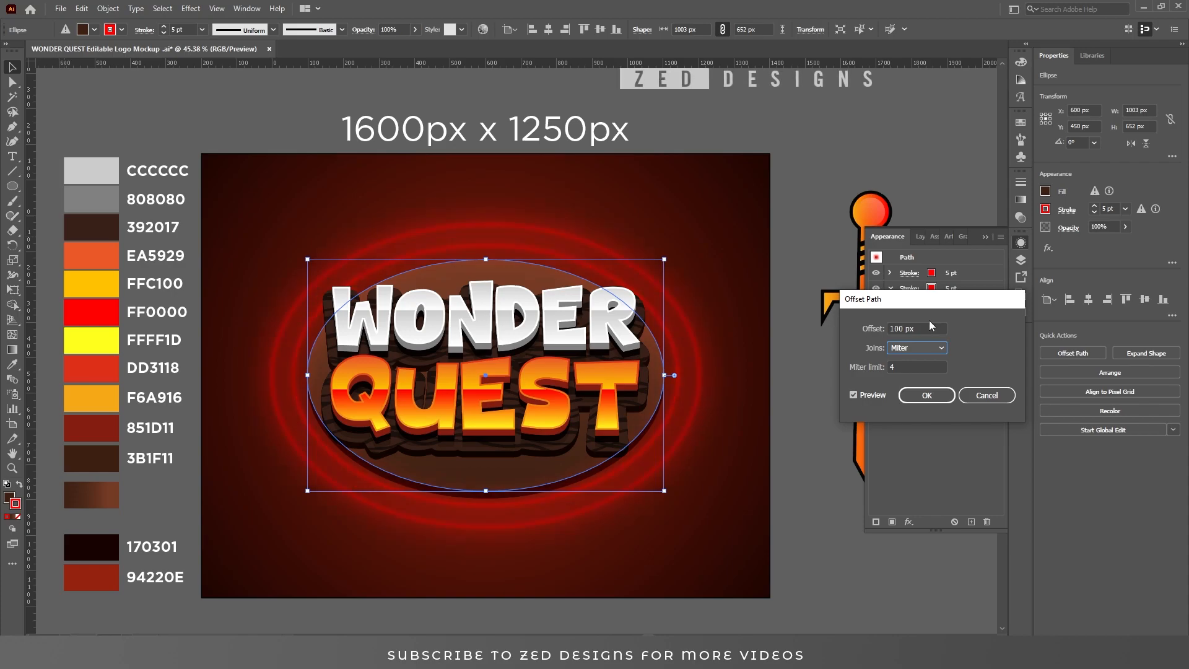
click(923, 395)
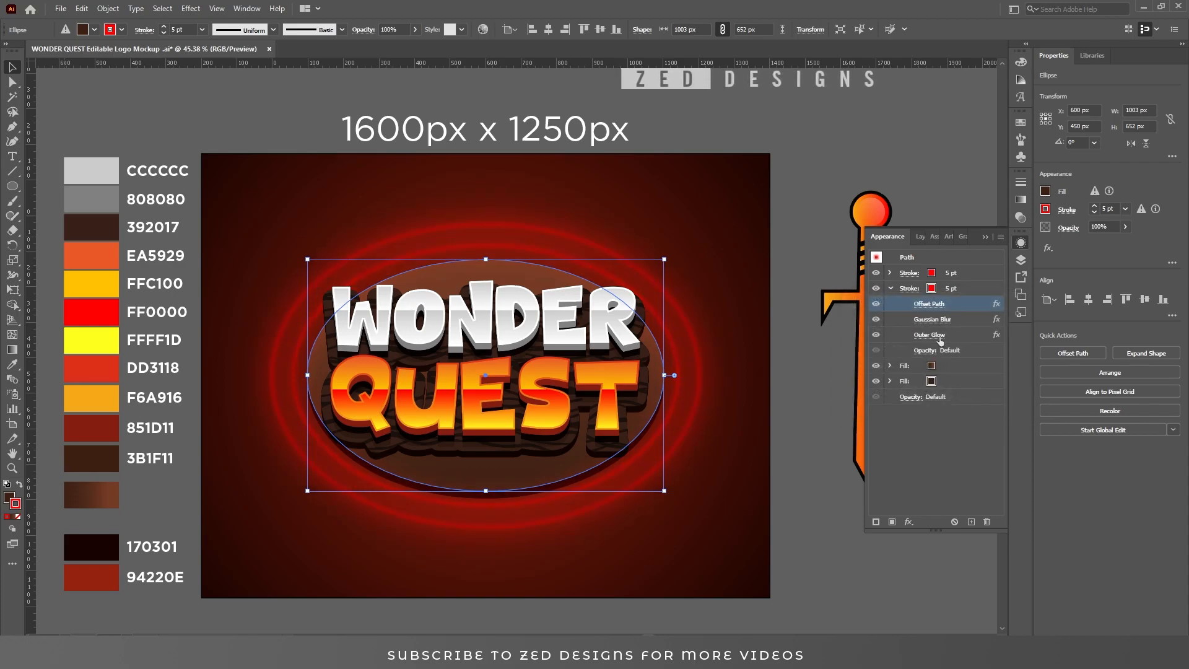
Set the weight of the ellipse's outer red stroke to 2 pt.
click(974, 288)
text(2)
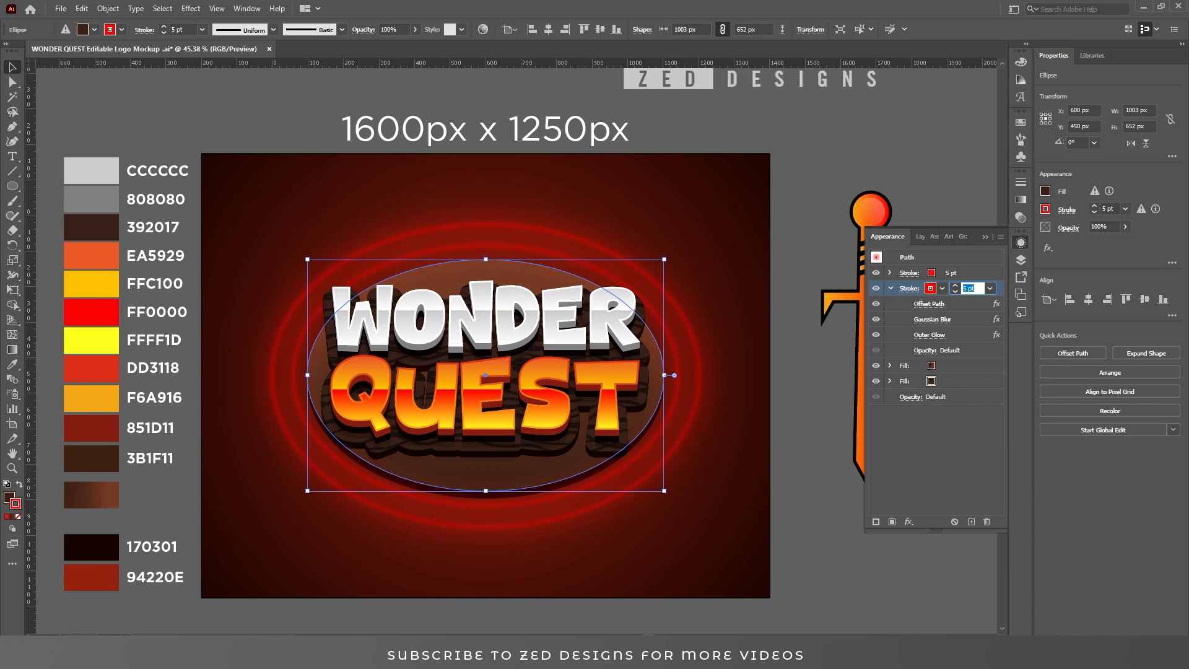
key(Return)
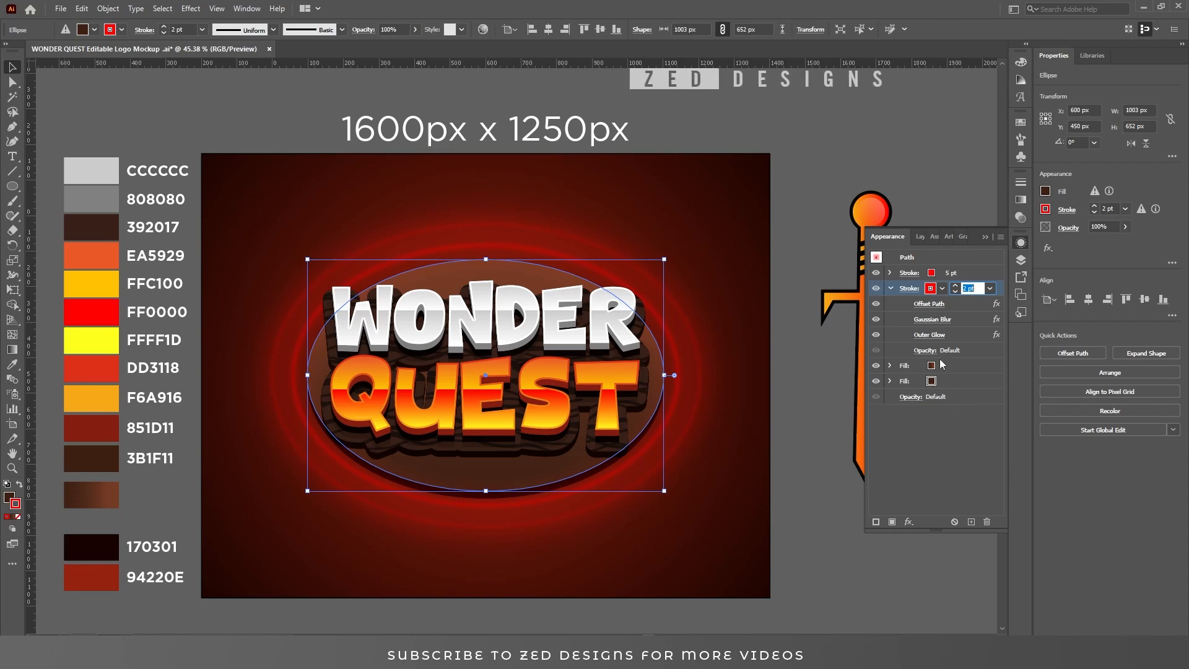
Reduce the Outer Glow opacity of the ellipse's outer 2 pt stroke to 30%.
double_click(933, 335)
key(Tab)
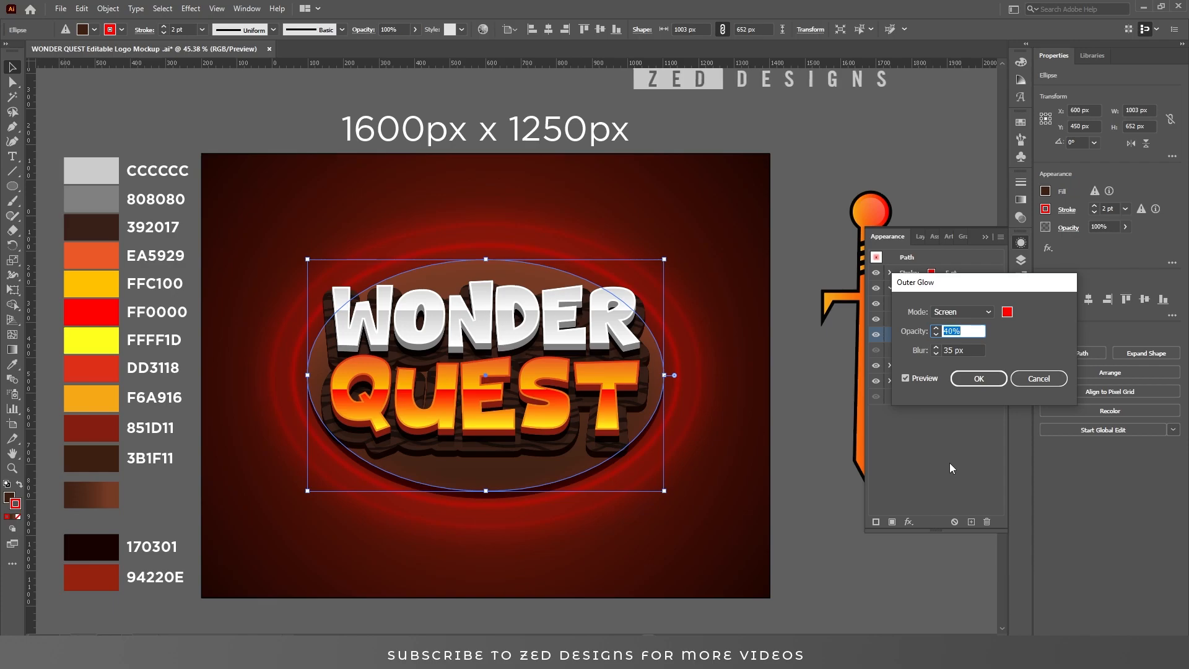
key(Tab)
key(shift+Tab)
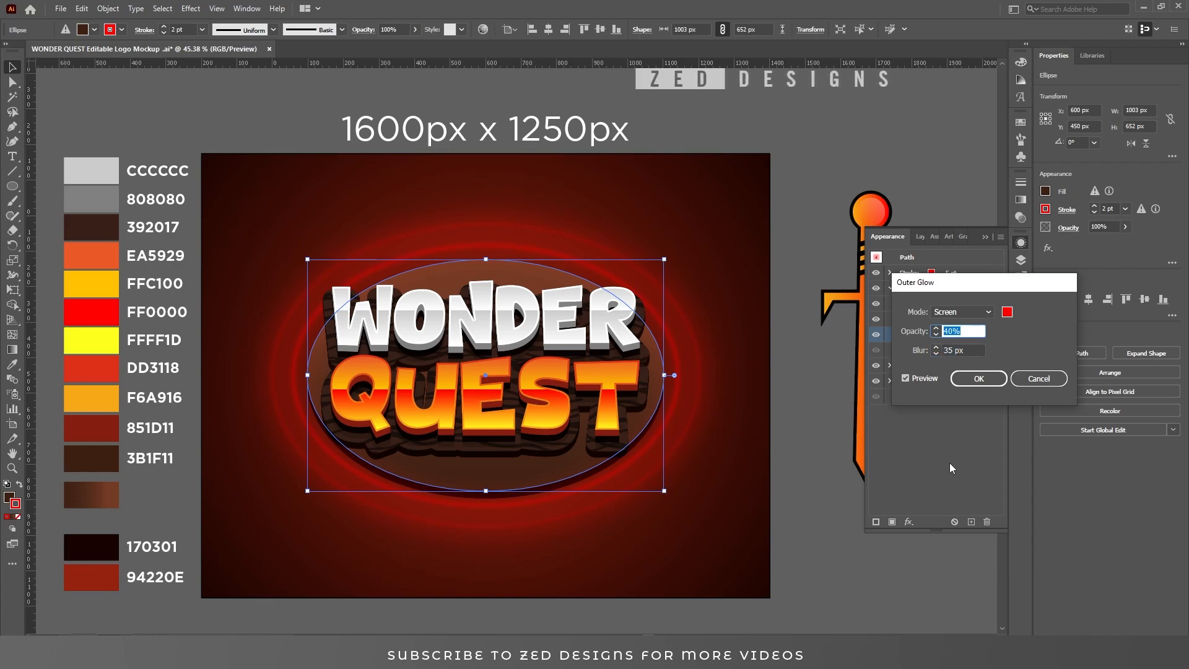
text(30)
key(Tab)
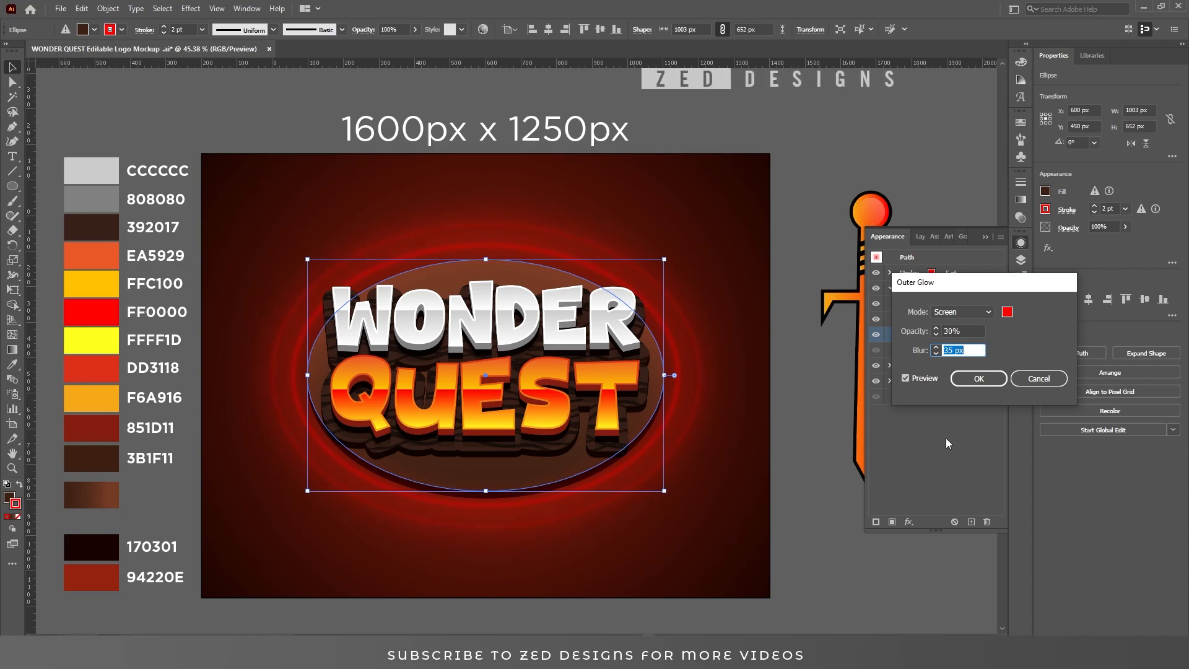
click(973, 381)
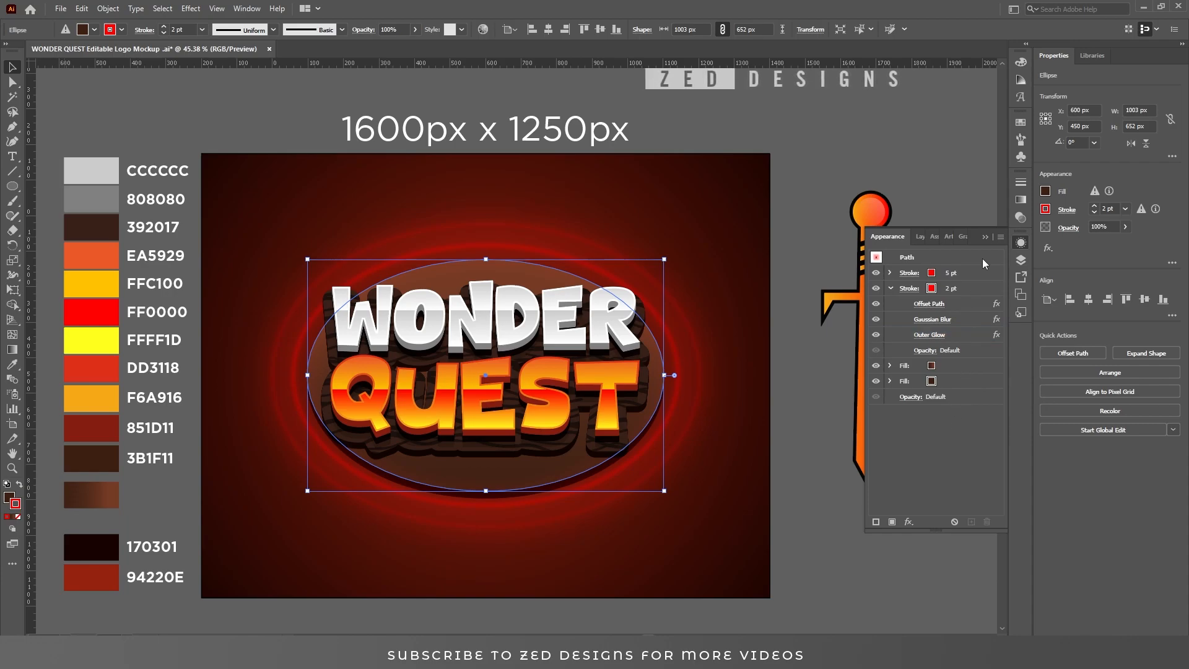
click(984, 238)
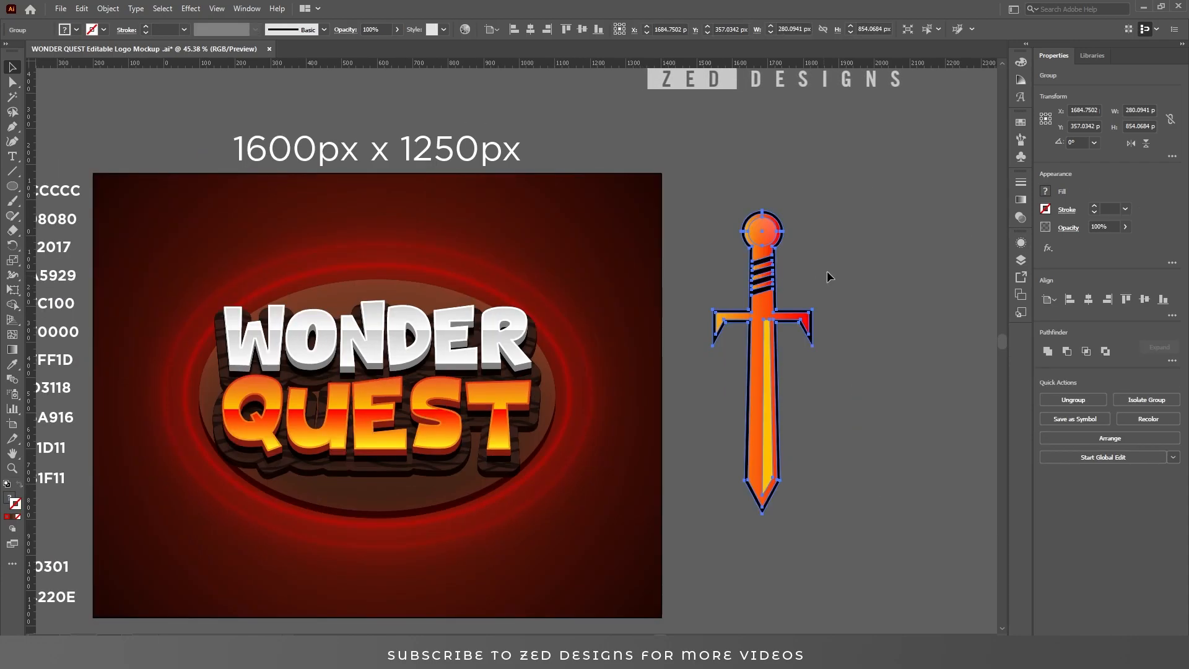
Lengthen the sword's handle by moving the anchor points of its pommel and grip up about 41 px.
click(809, 251)
key(a)
drag(719, 196, 803, 298)
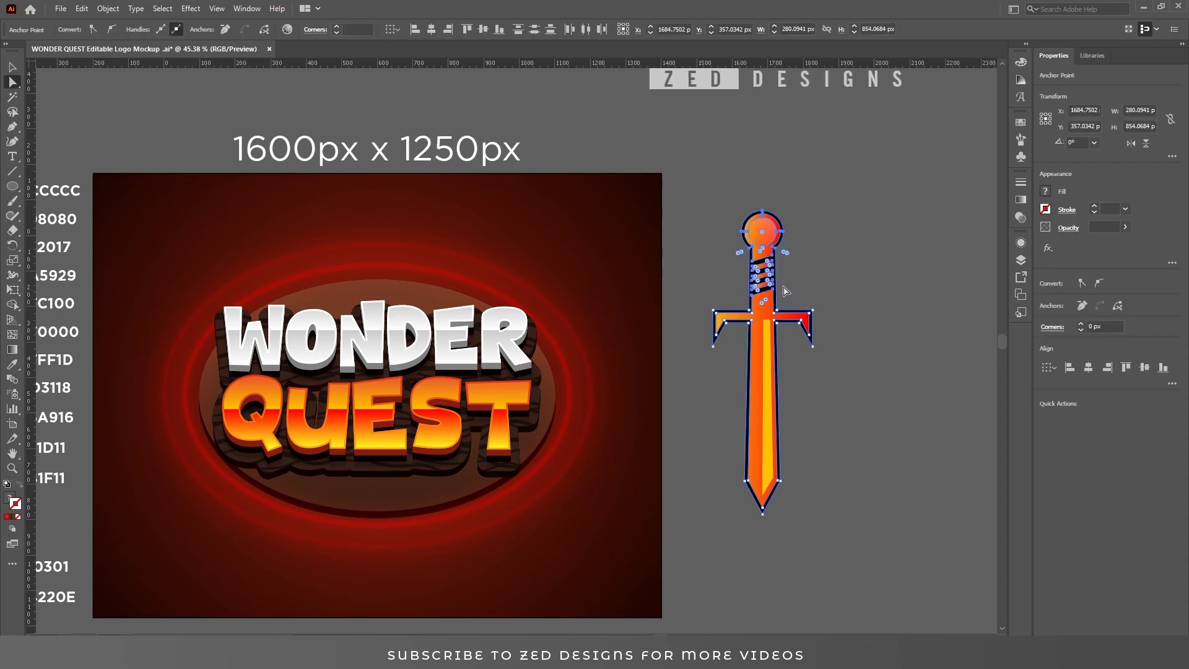
mouse_move(763, 212)
mouse_down()
mouse_move(764, 187)
mouse_move(763, 198)
mouse_up()
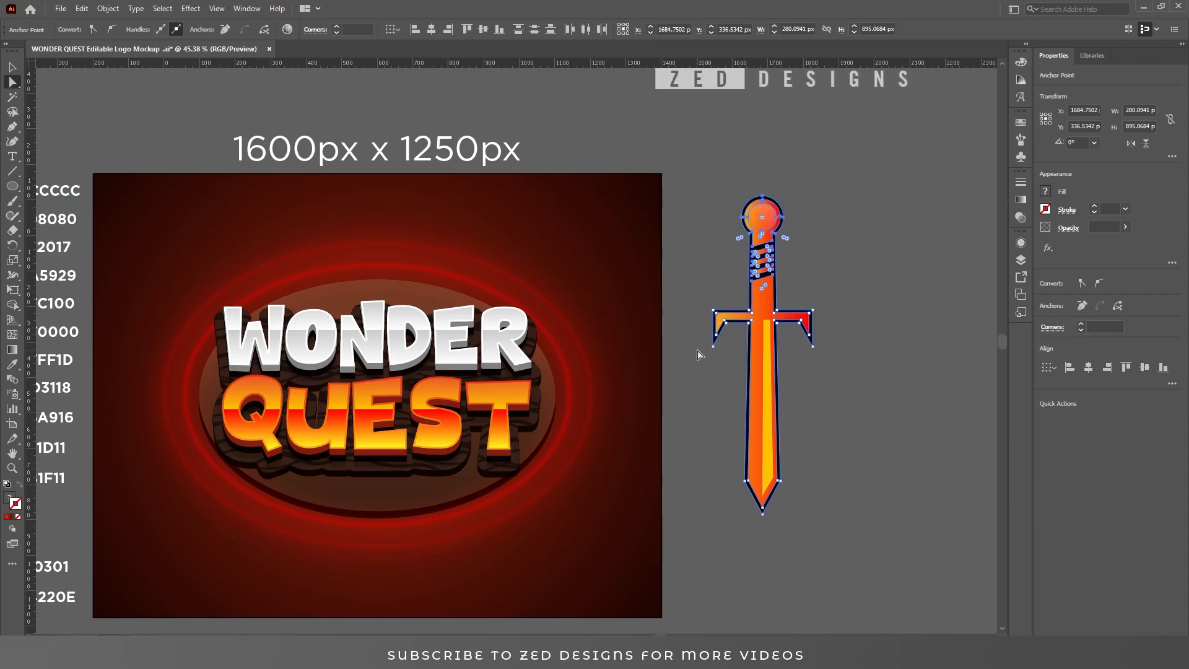
Lengthen the sword's blade by moving the anchor points of its tip straight down.
drag(706, 461, 805, 527)
drag(763, 482, 778, 522)
key(v)
click(837, 370)
Select the whole sword and move it from beside the artboard onto the WONDER QUEST logo.
click(771, 285)
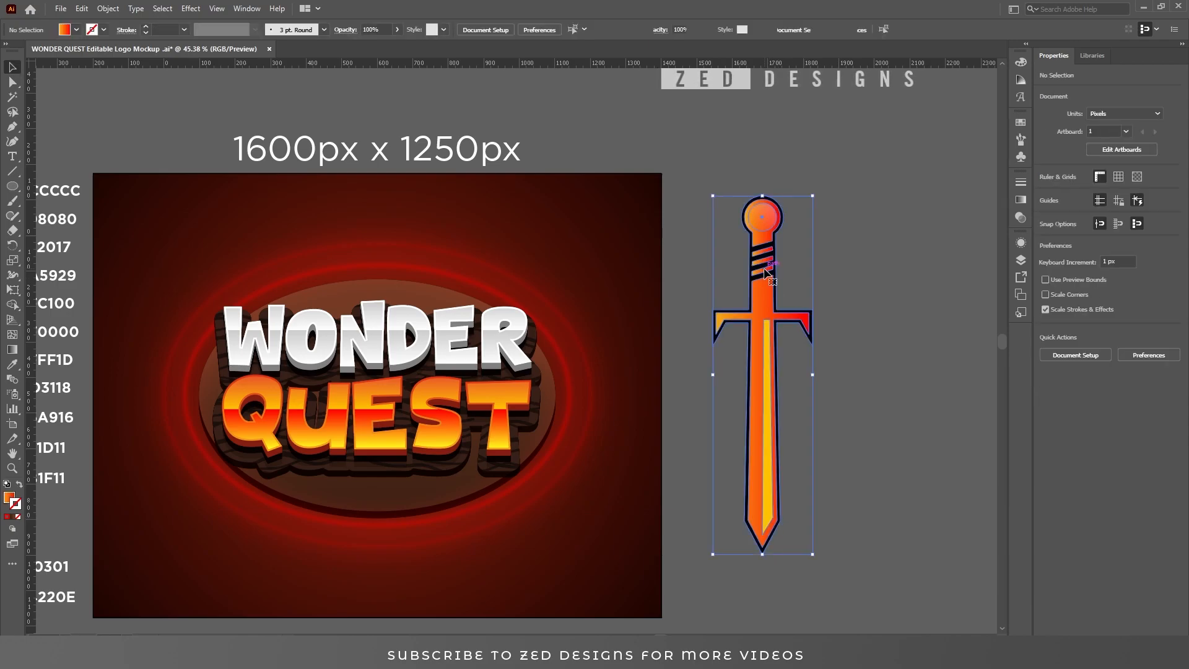
click(827, 278)
drag(709, 189, 830, 562)
drag(769, 376, 511, 374)
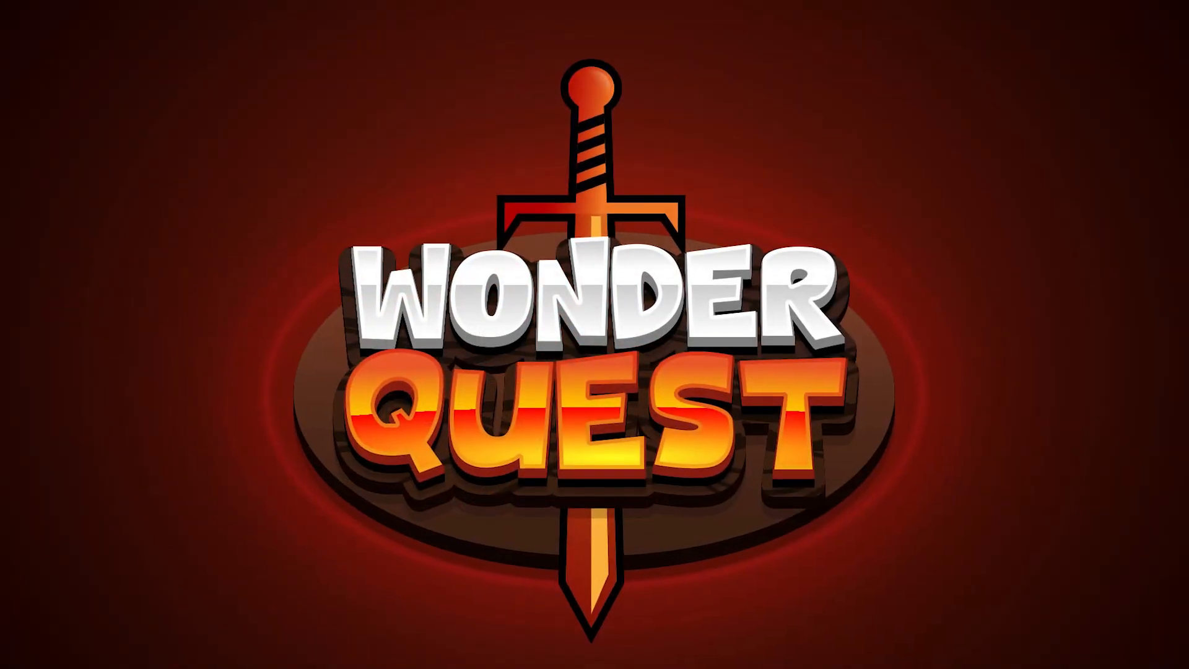